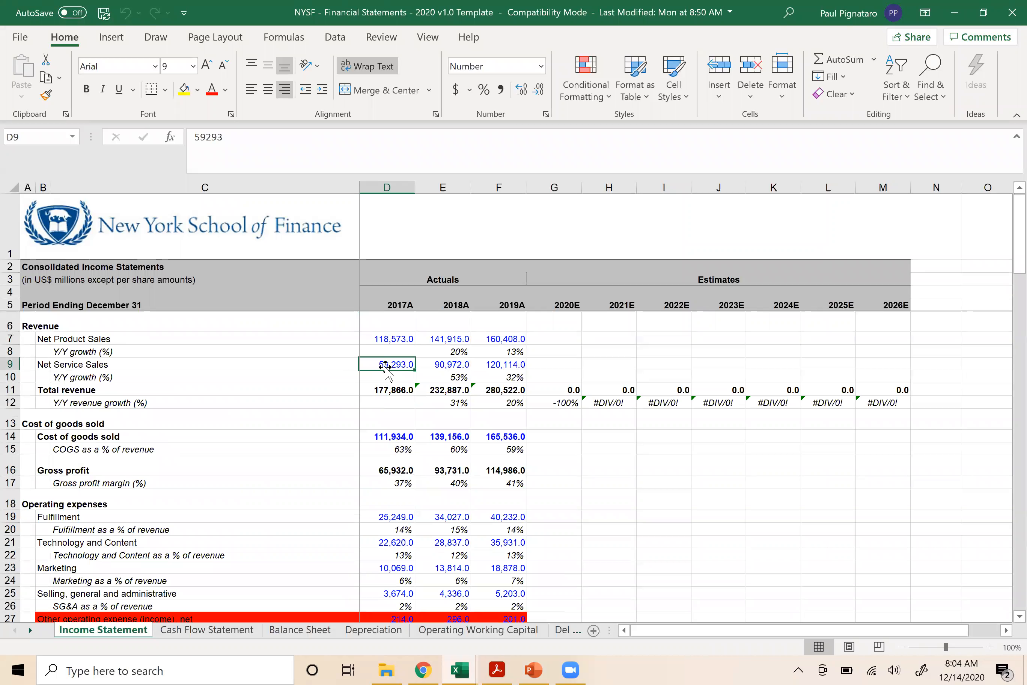
- Switch to the 2019 annual report in Acrobat Reader and go to Item 7, Management's Discussion and Analysis
key("alt+Tab")
left_click(386, 370)
key("alt+Tab")
key("alt+Tab")
key("alt+Tab")
key("alt+Tab")
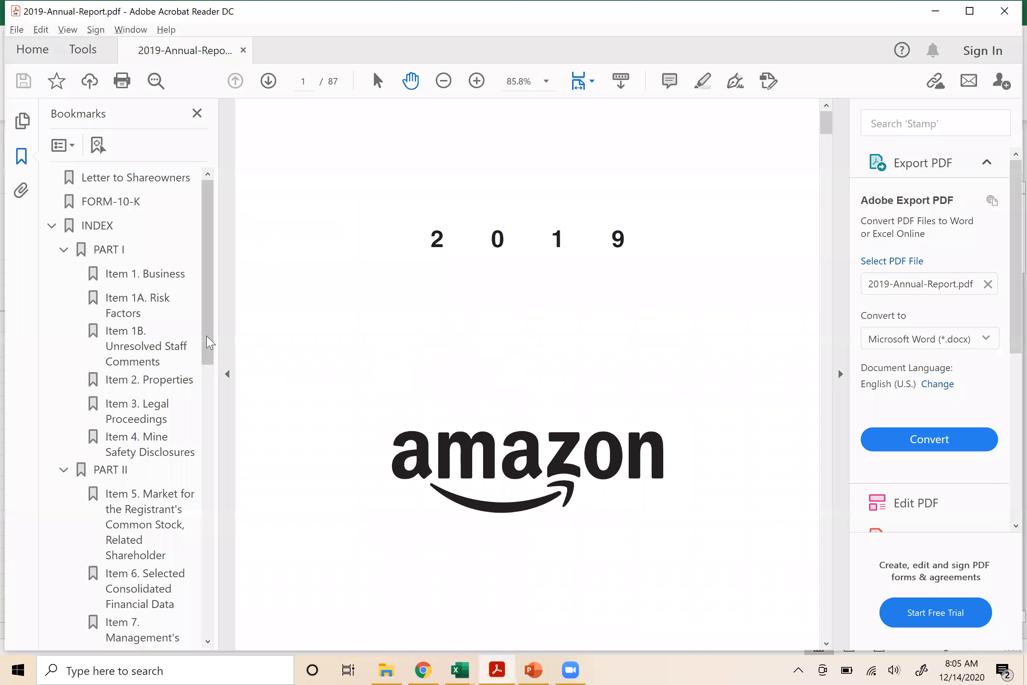
left_click_drag(211, 343, 192, 322)
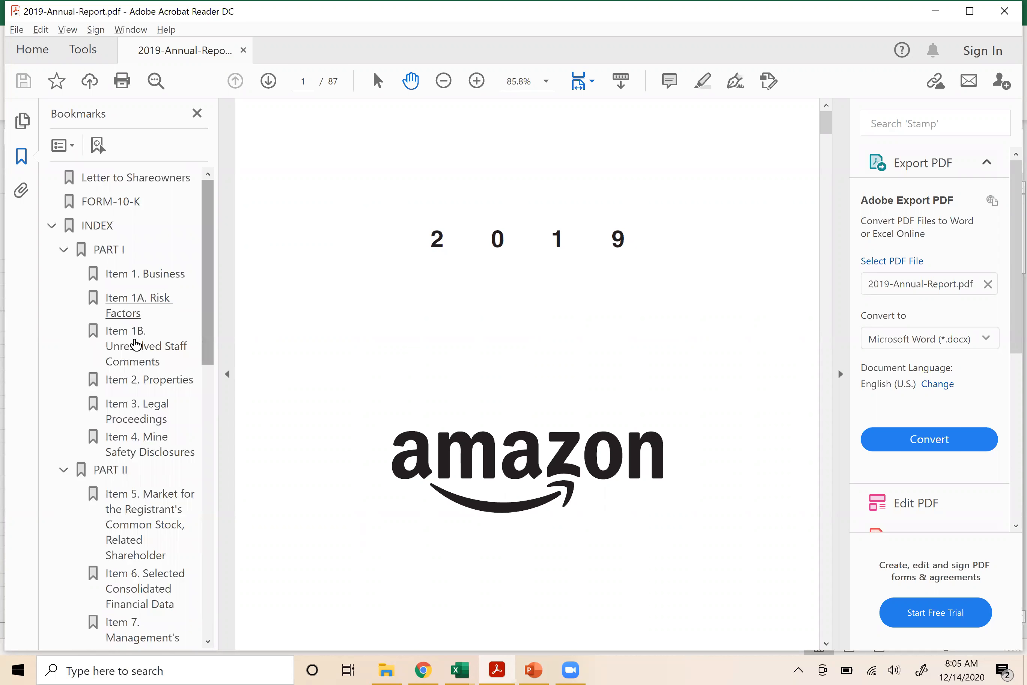
left_click(199, 329)
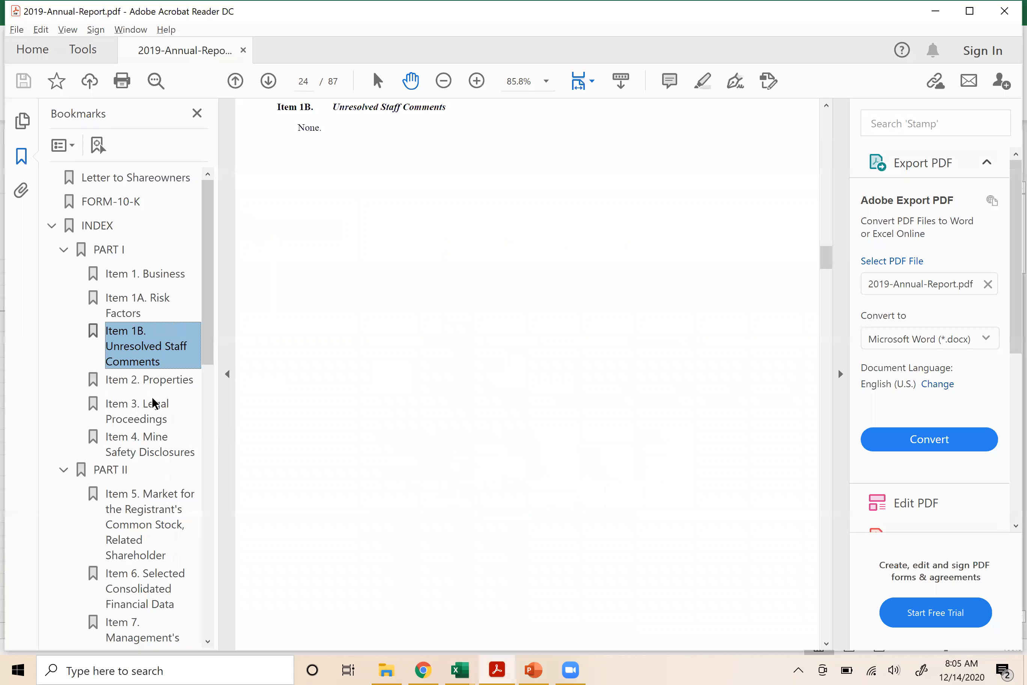
left_click(137, 495)
left_click_drag(207, 359, 209, 450)
left_click(131, 415)
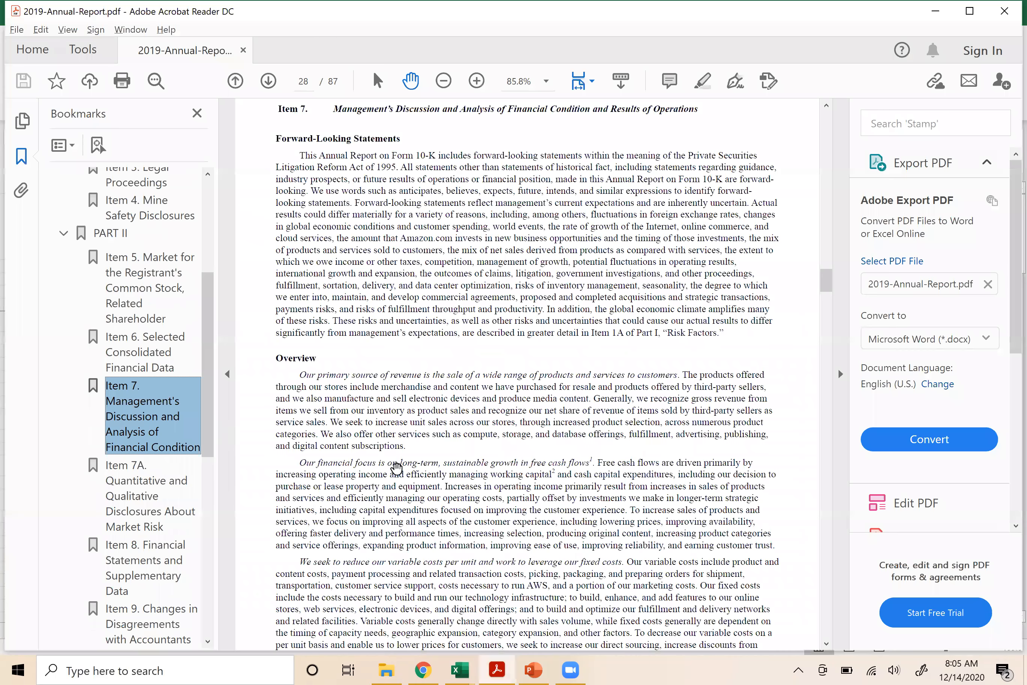
- Find the consolidated income statement covering 2017 to 2019 in the annual report
scroll(396, 467, "down", 6)
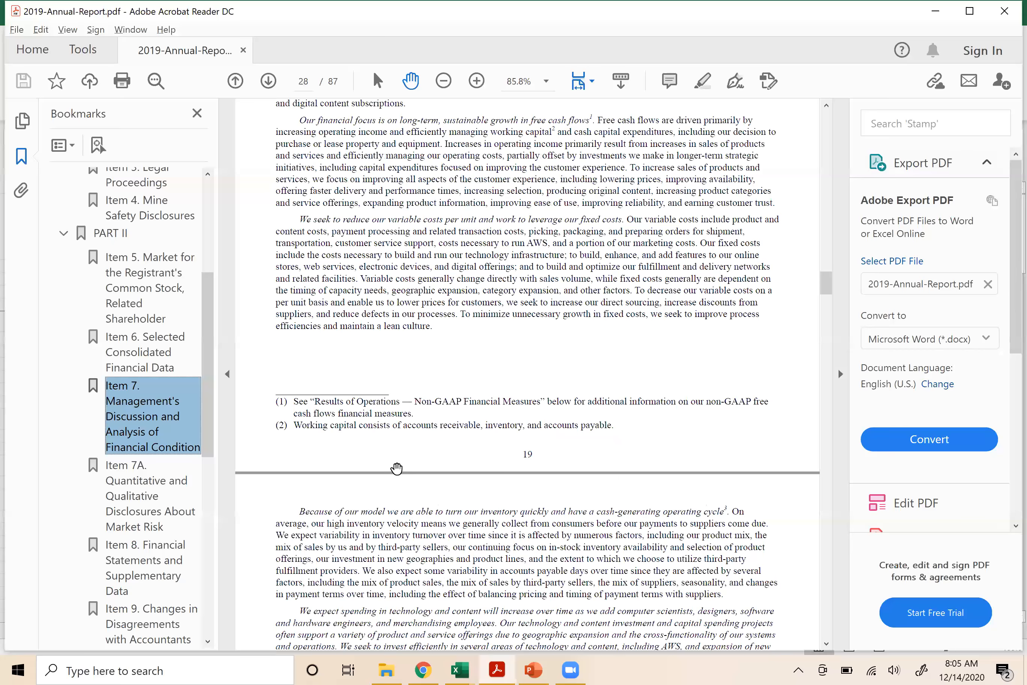
scroll(396, 468, "down", 20)
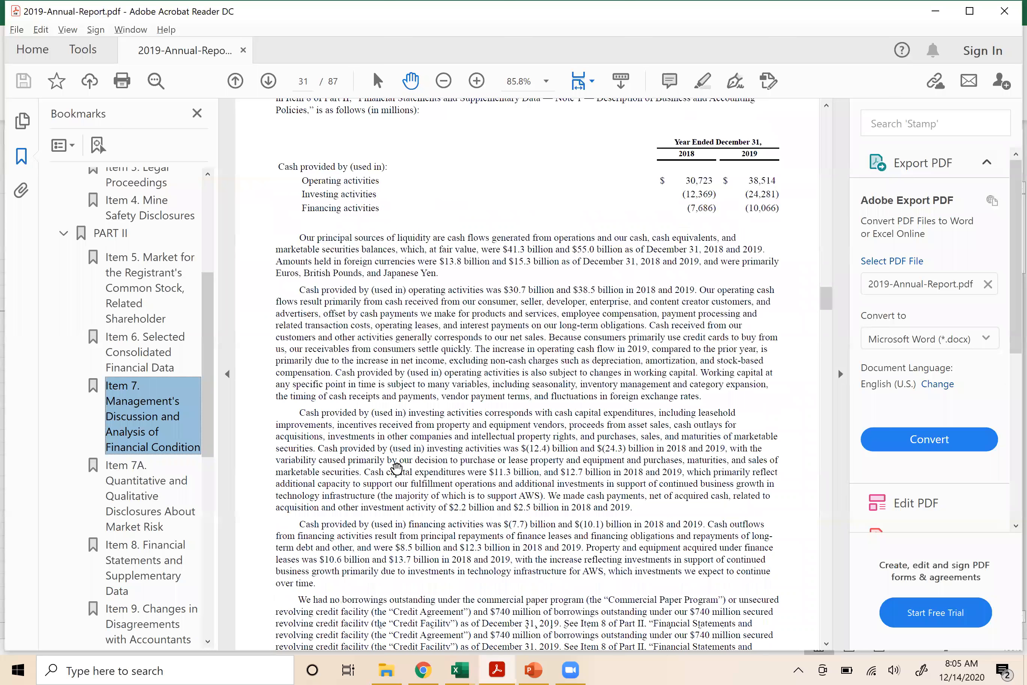
scroll(396, 468, "down", 15)
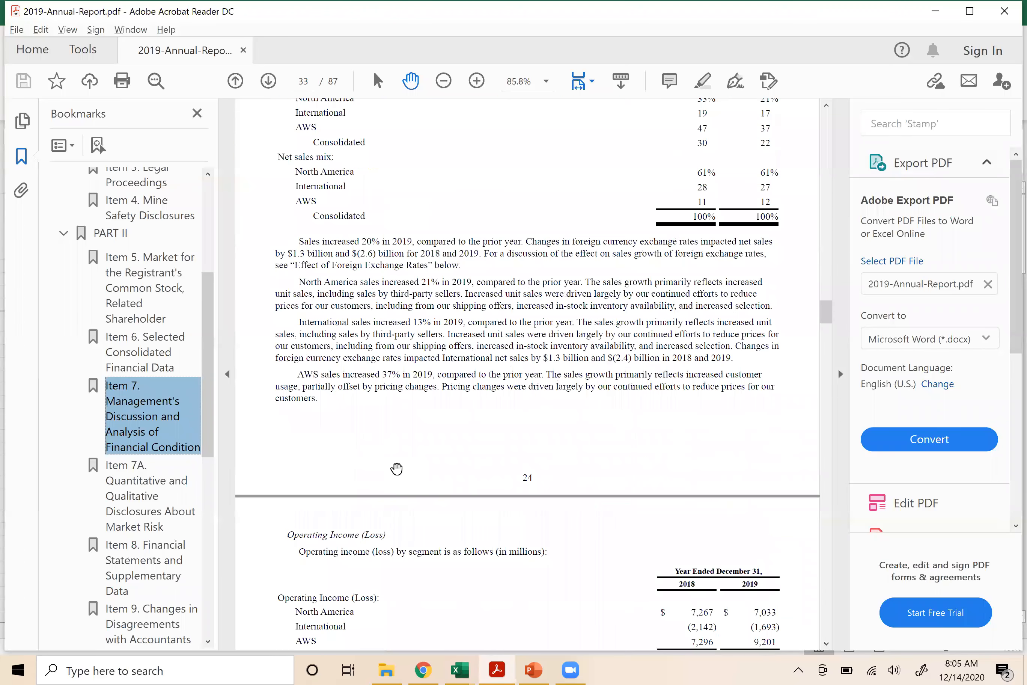
scroll(397, 468, "down", 5)
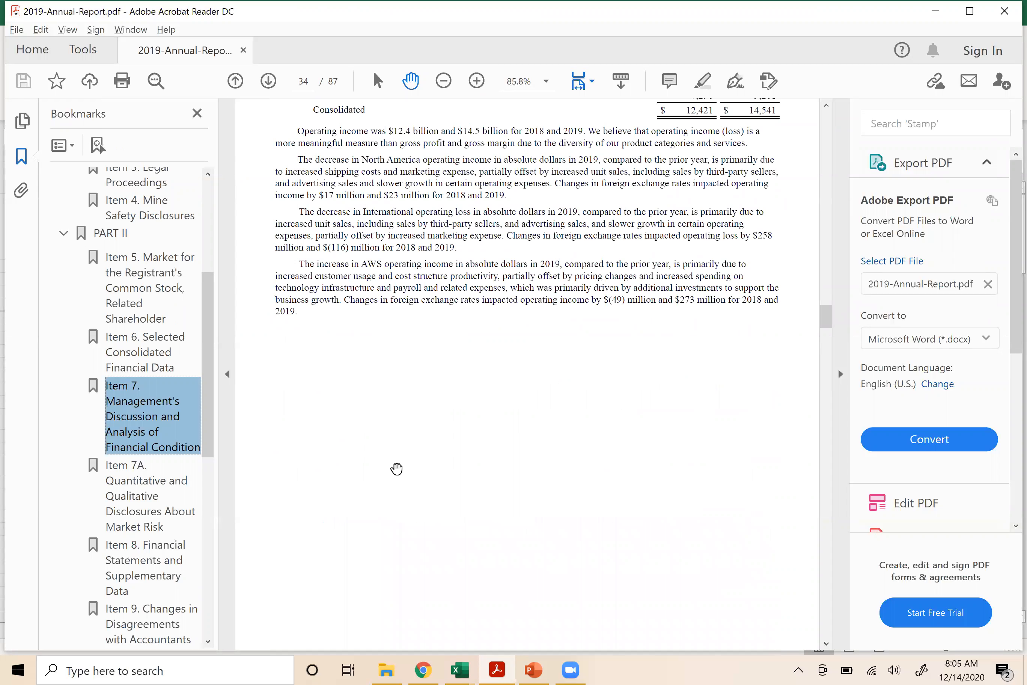
scroll(396, 468, "down", 12)
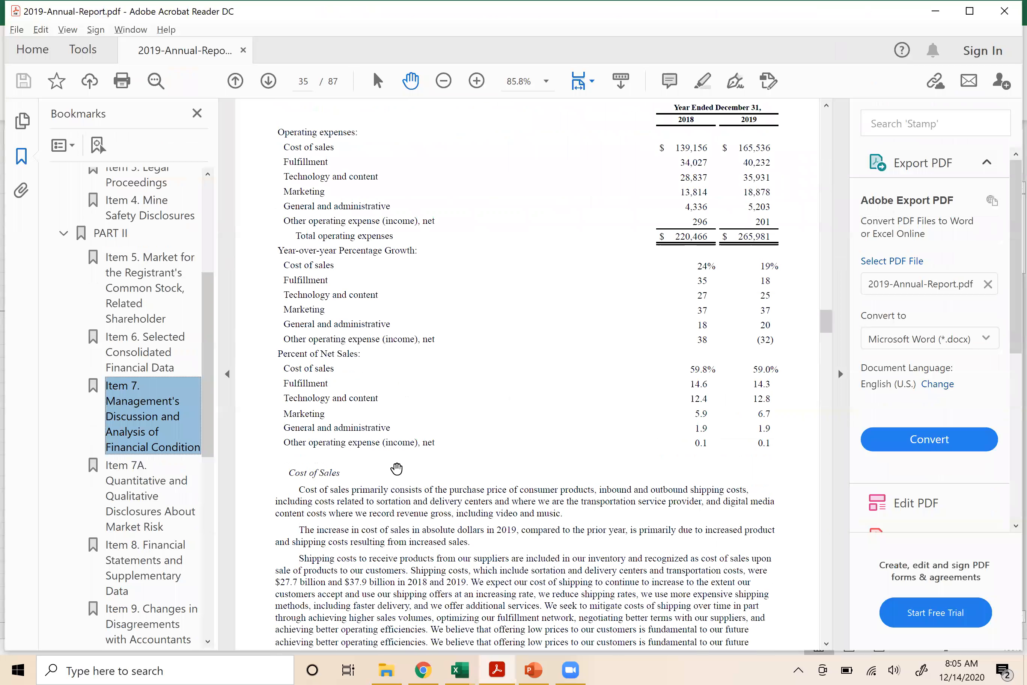
scroll(397, 468, "down", 3)
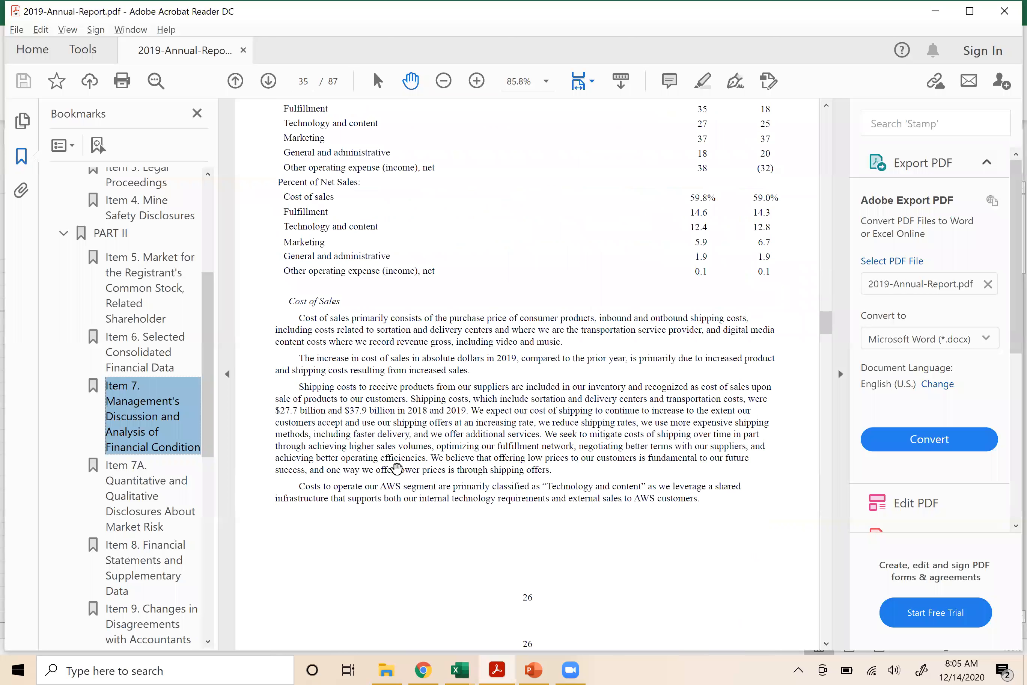
scroll(396, 468, "down", 15)
scroll(397, 468, "down", 9)
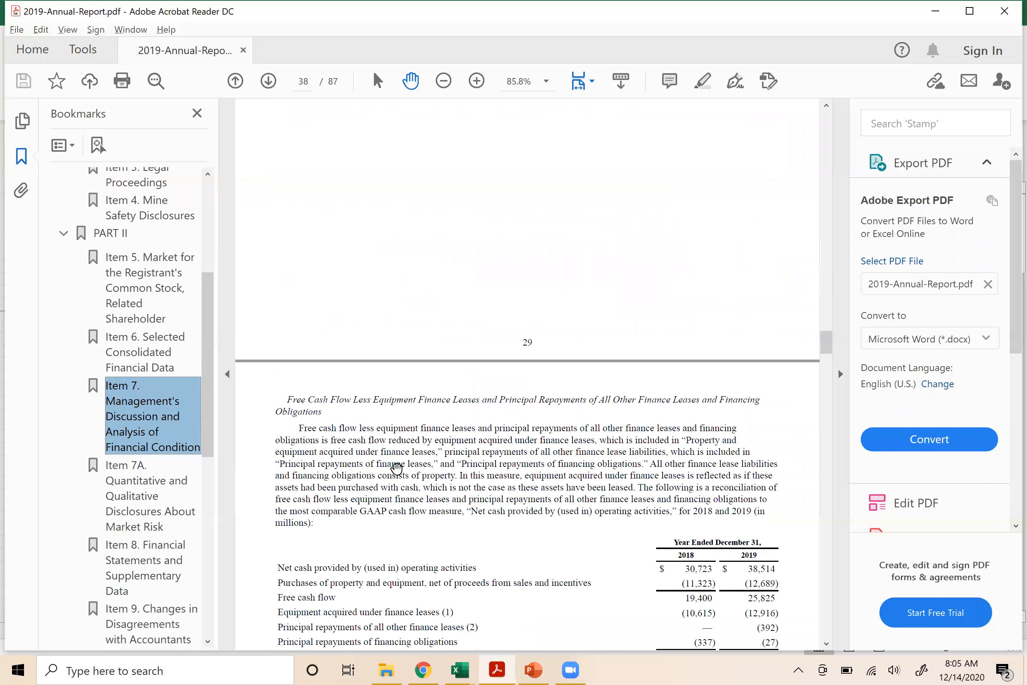
scroll(397, 468, "down", 12)
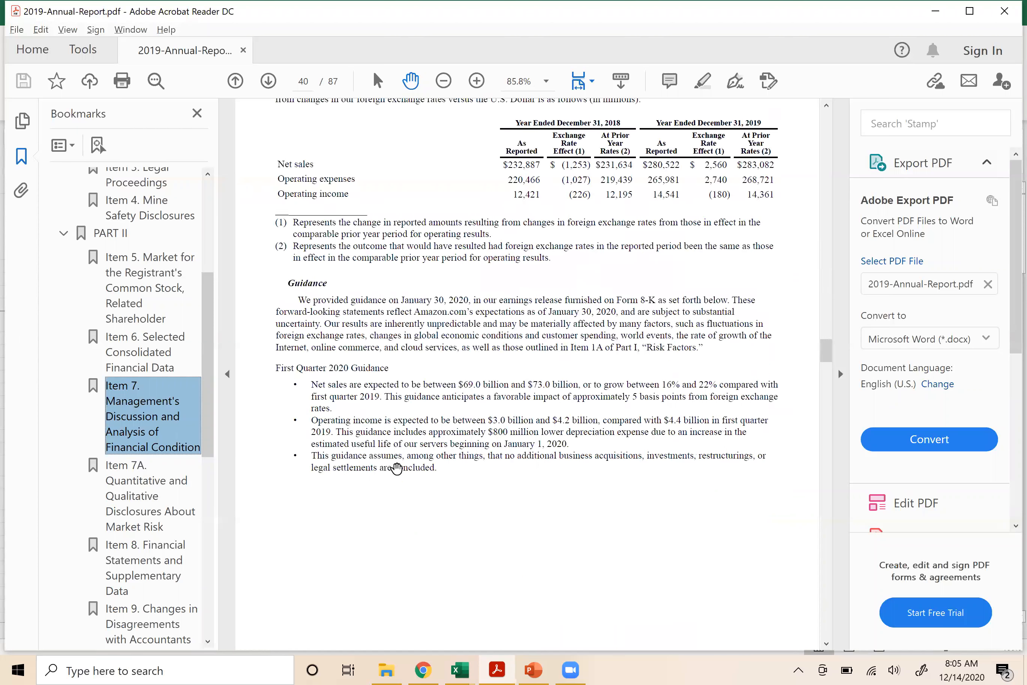
scroll(396, 468, "down", 15)
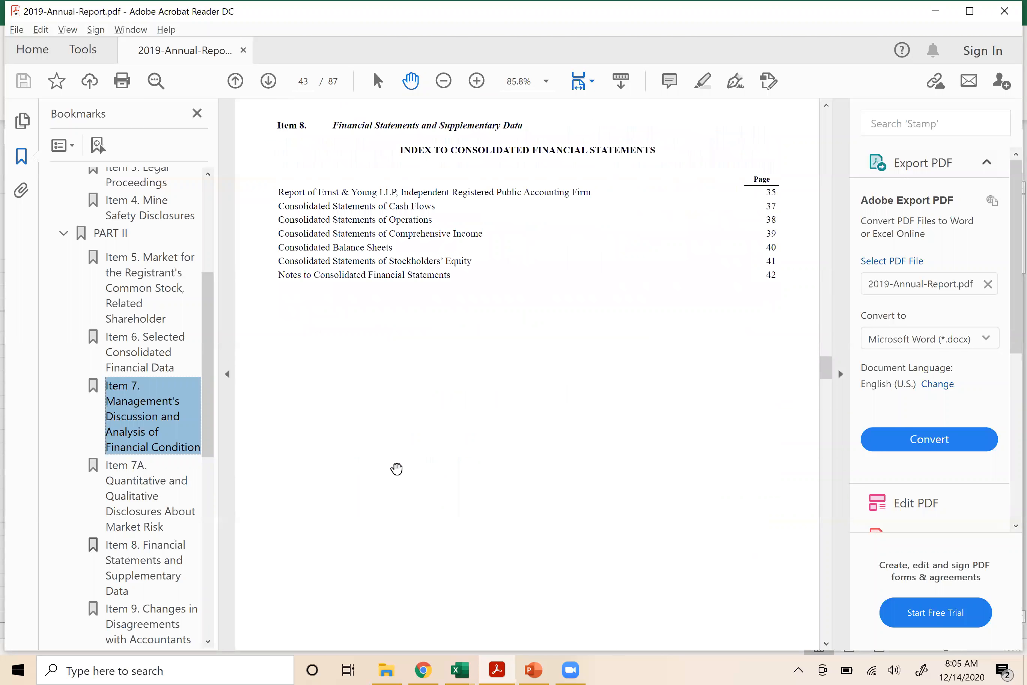
scroll(396, 469, "down", 10)
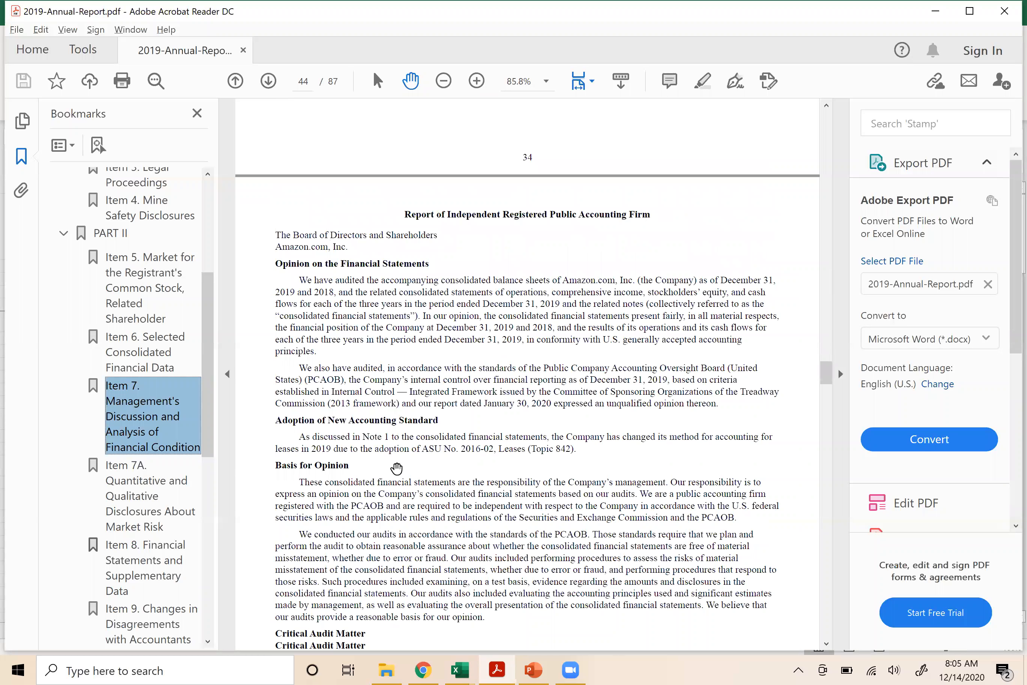
scroll(396, 468, "down", 10)
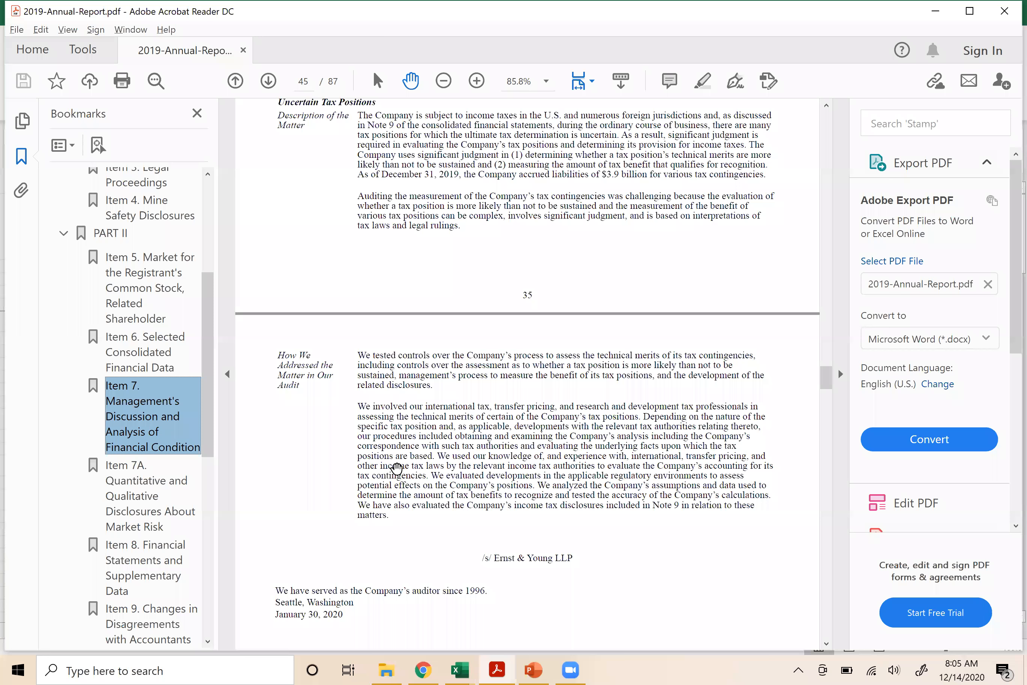
scroll(396, 468, "down", 10)
scroll(396, 468, "down", 10)
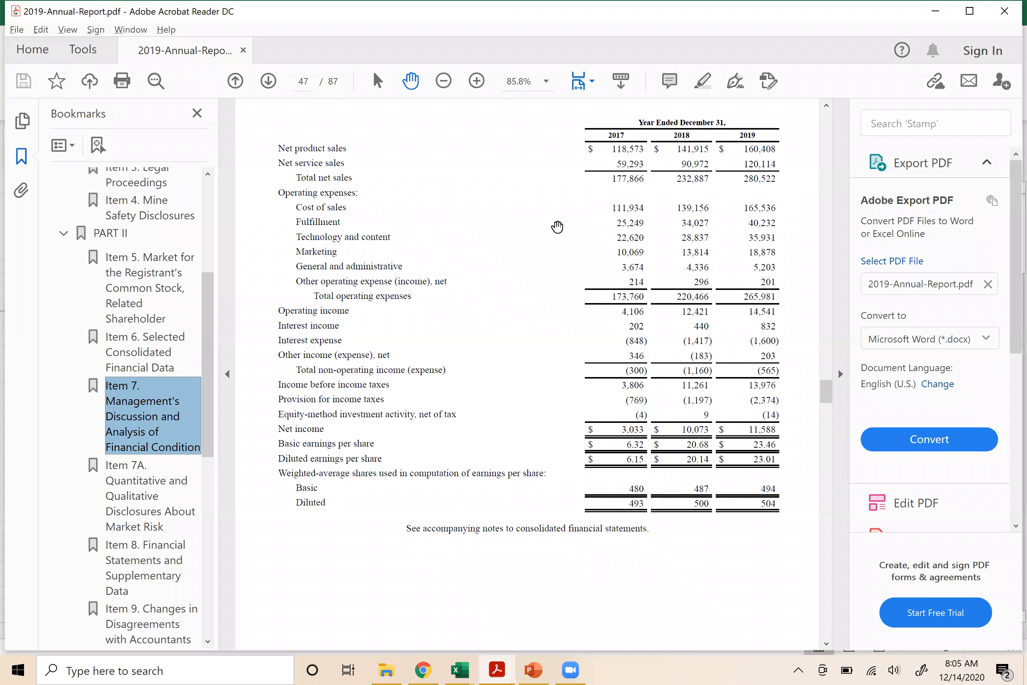
- Switch to the Core Income Statement Structure slide in PowerPoint and highlight "Cost of Goods Sold = COGS"
key("alt+Tab")
key("alt+Tab")
key("alt+Tab")
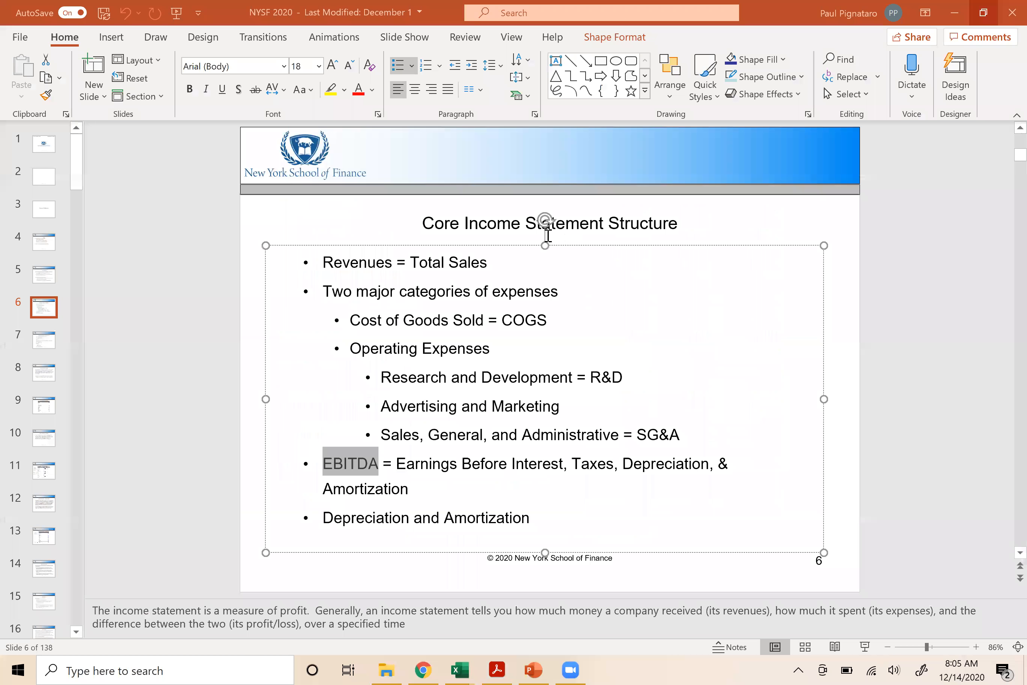
left_click_drag(353, 319, 548, 321)
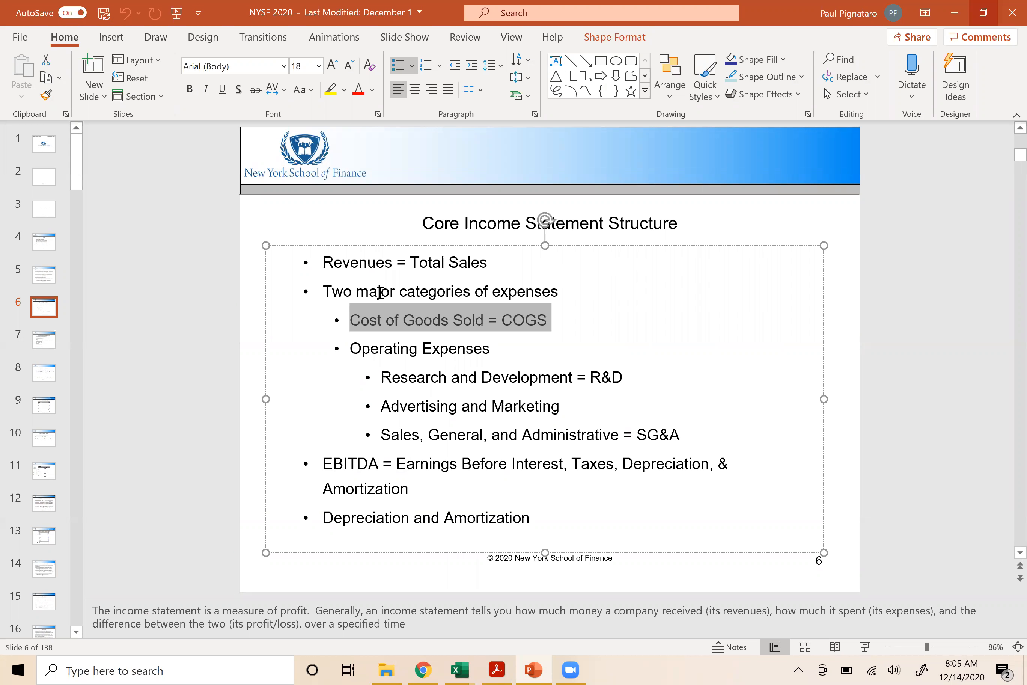
- Compare the operating expense lines in the annual report with the Income Statement sheet in Excel
key("alt+Tab")
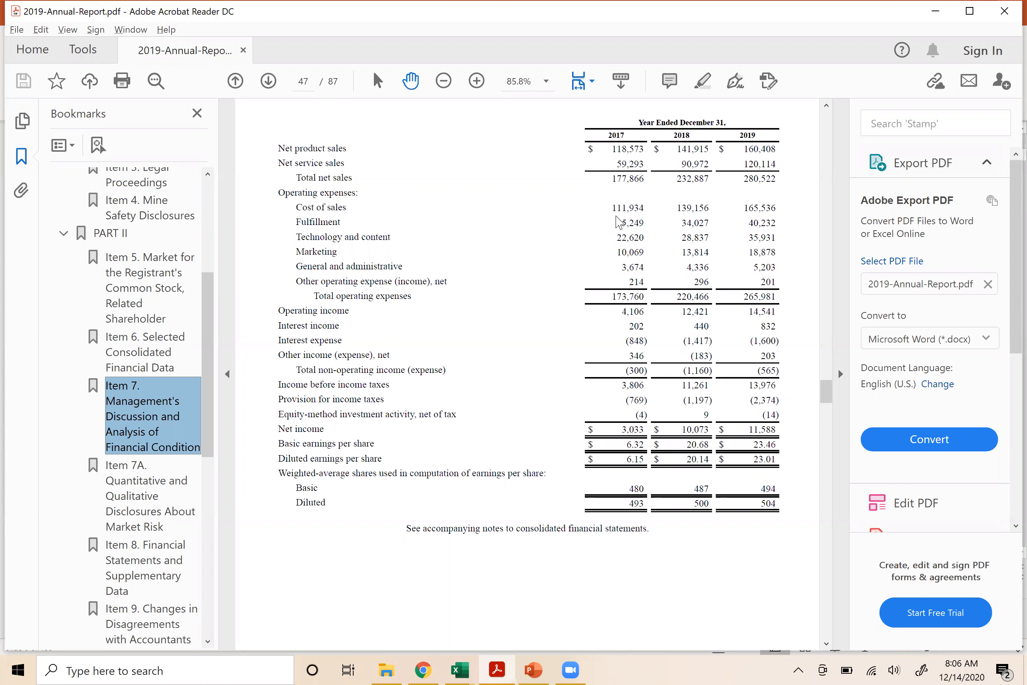
key("alt+Tab")
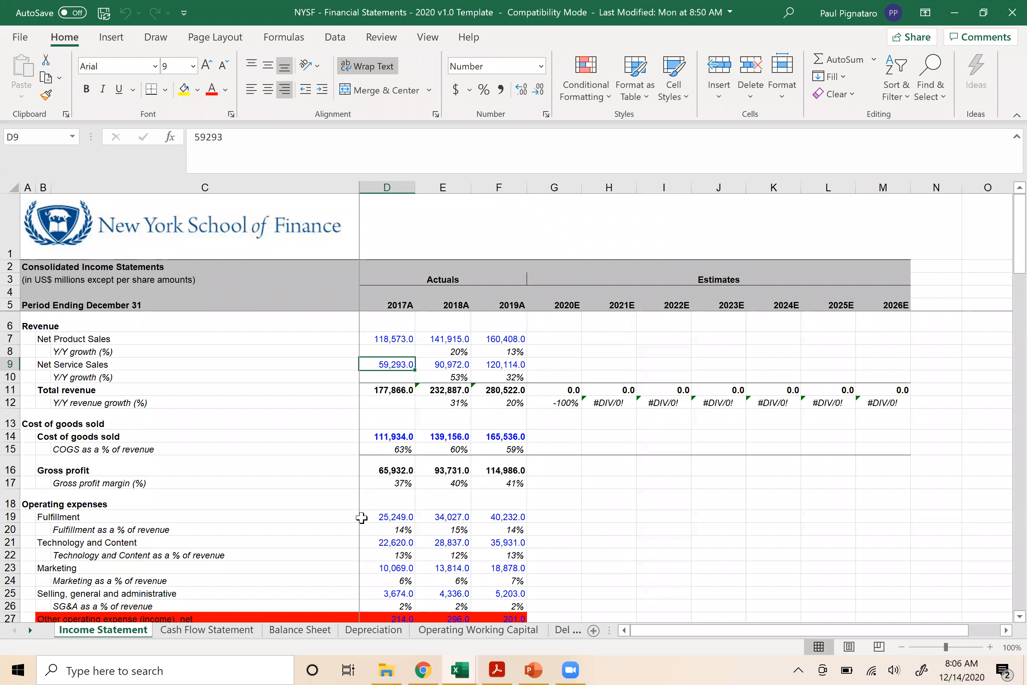
scroll(362, 517, "down", 2)
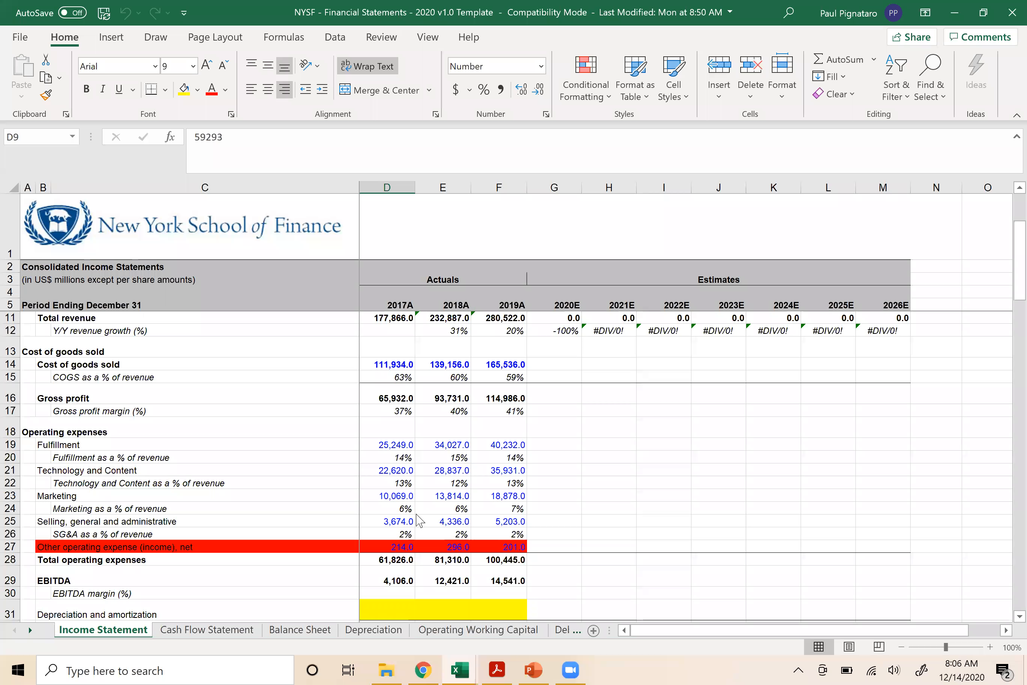
key("alt+Tab")
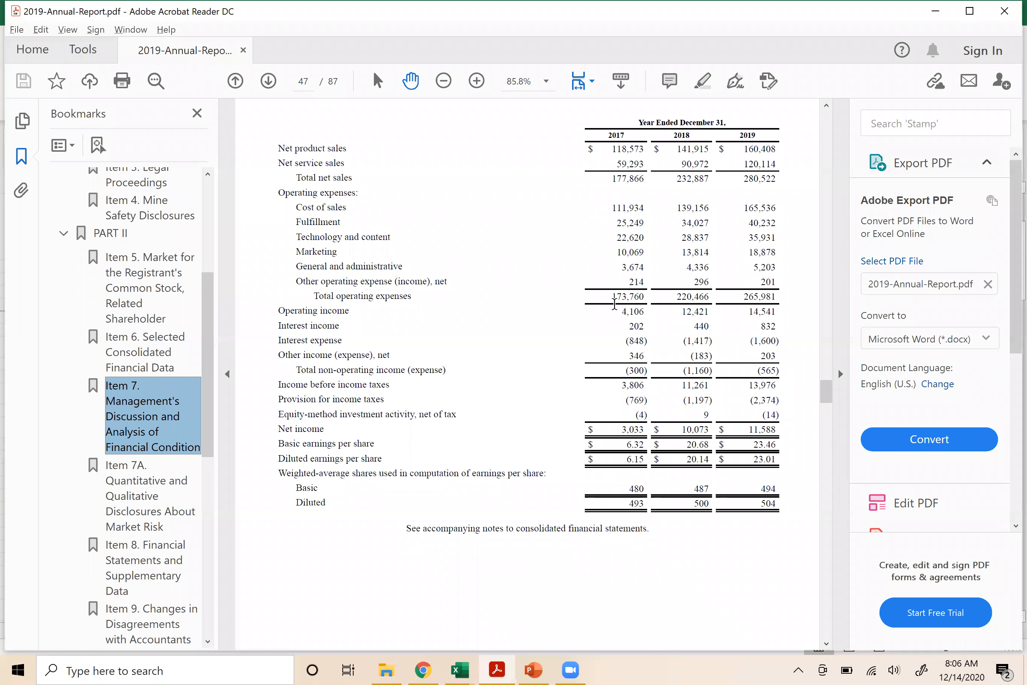
- Return to Excel and inspect the 2017 total operating expenses formula in D28, leaving it unedited
key("alt+Tab")
scroll(394, 503, "down", 3)
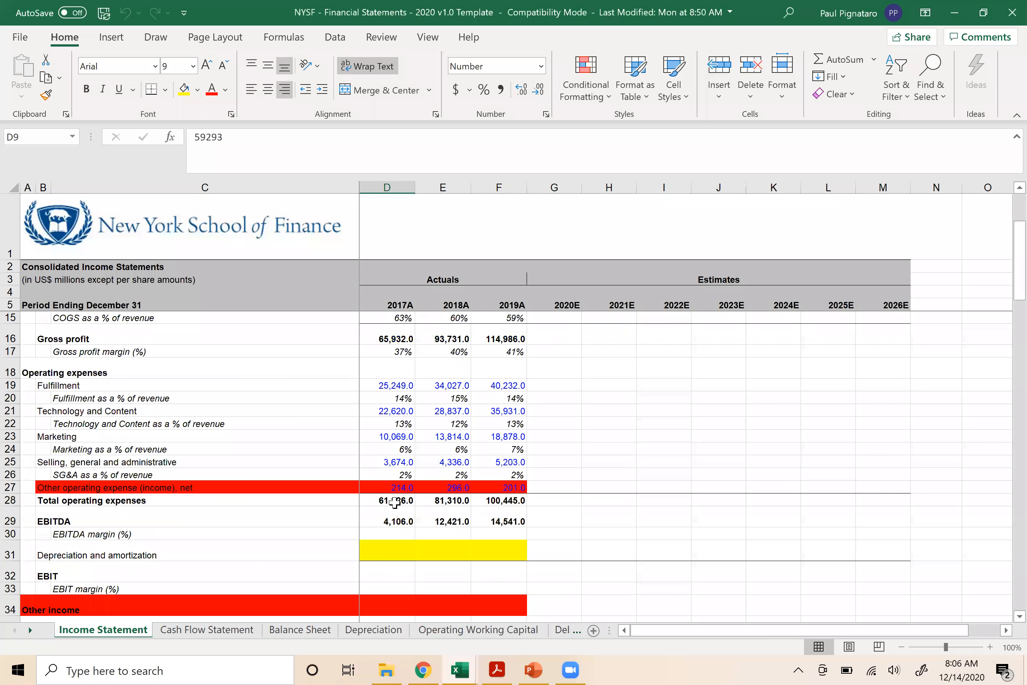
left_click(394, 502)
double_click(394, 502)
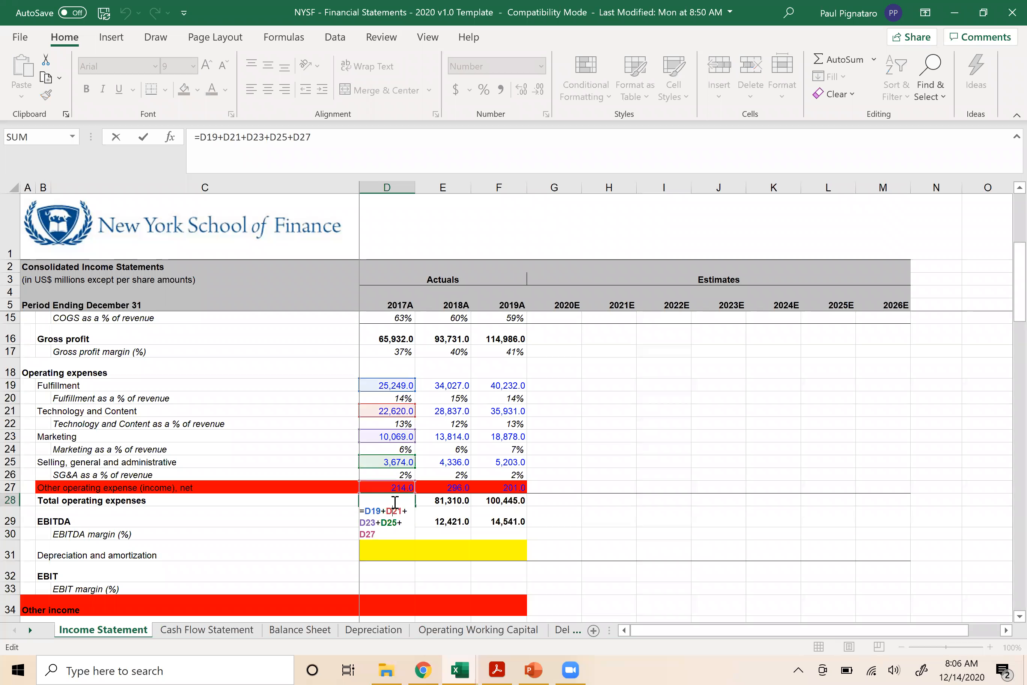
key("Escape")
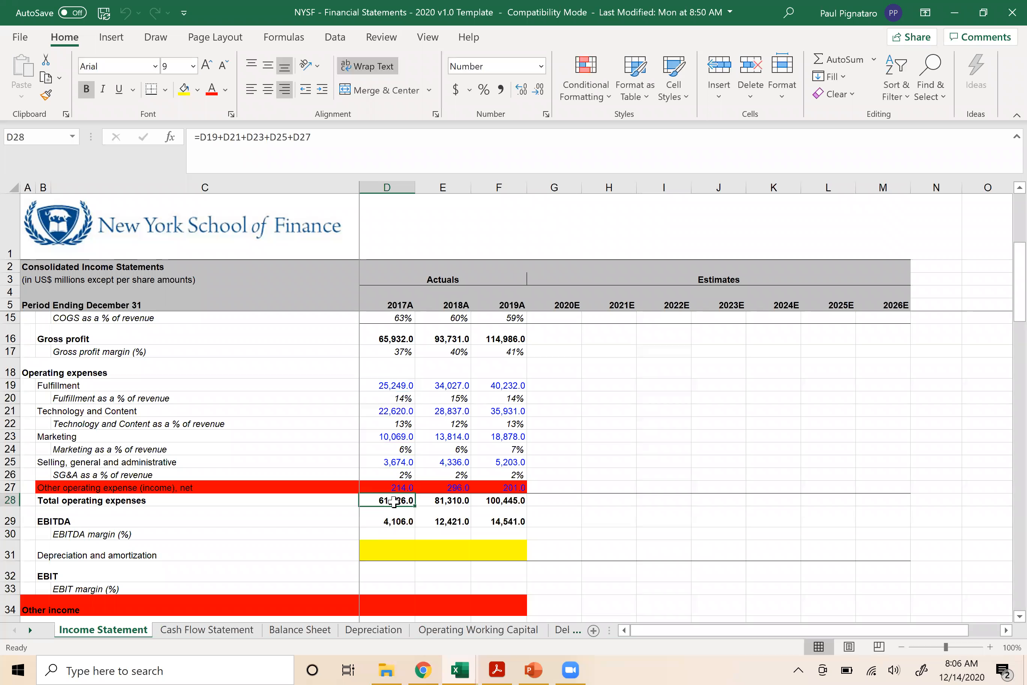
- Inspect the percent-of-revenue formulas for fulfillment, technology and content, and marketing in D20, D22, D24 and F20
double_click(394, 397)
scroll(349, 450, "up", 2)
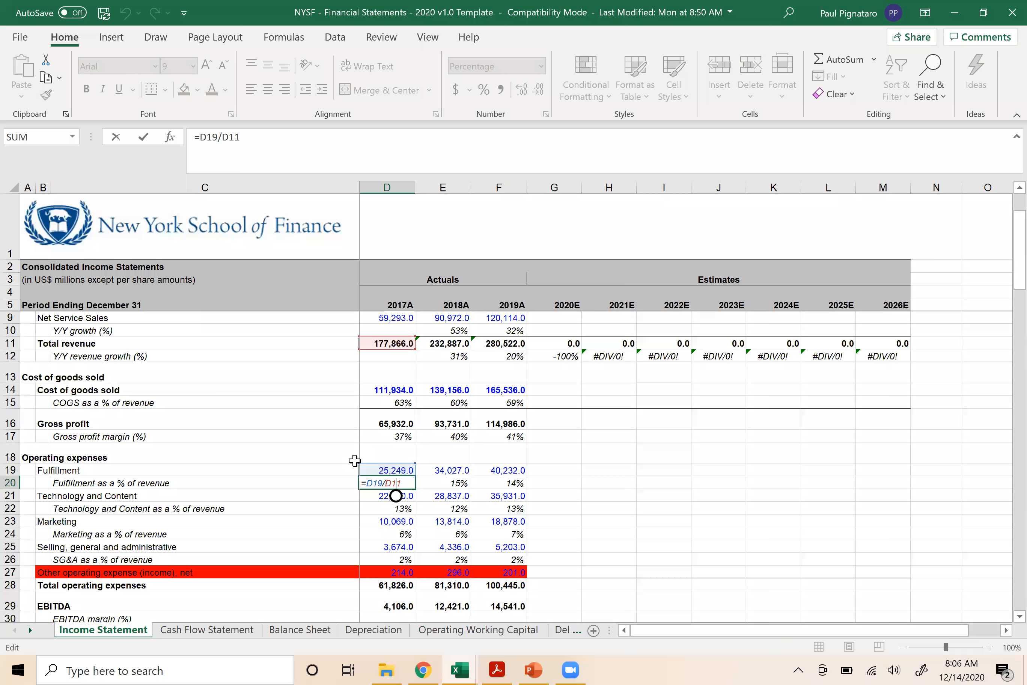
key("Escape")
left_click(391, 507)
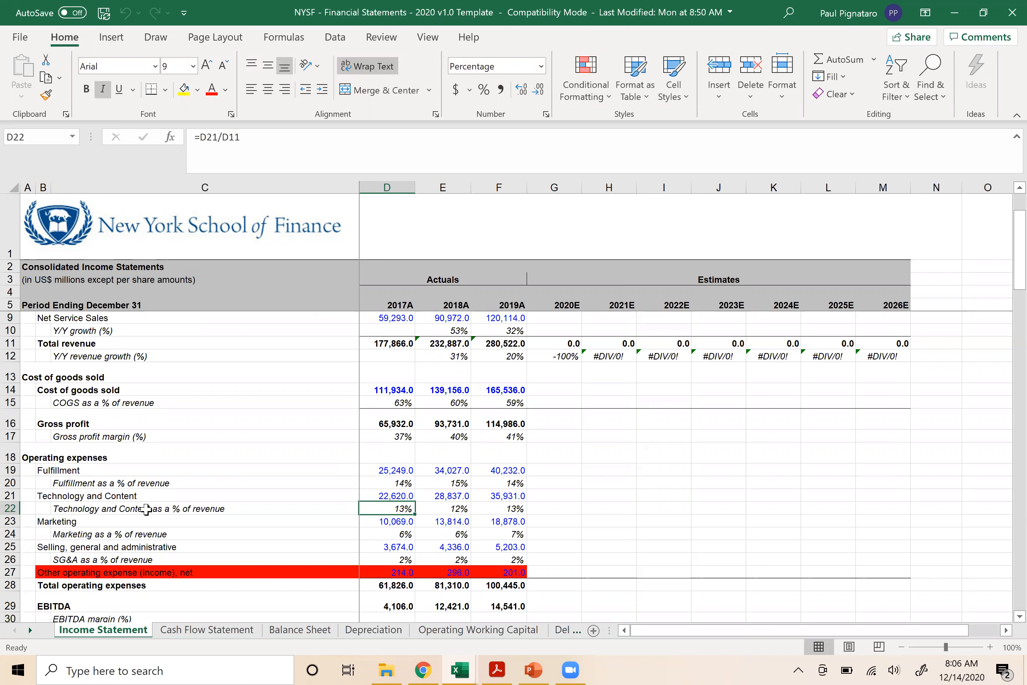
left_click(387, 534)
left_click(392, 471)
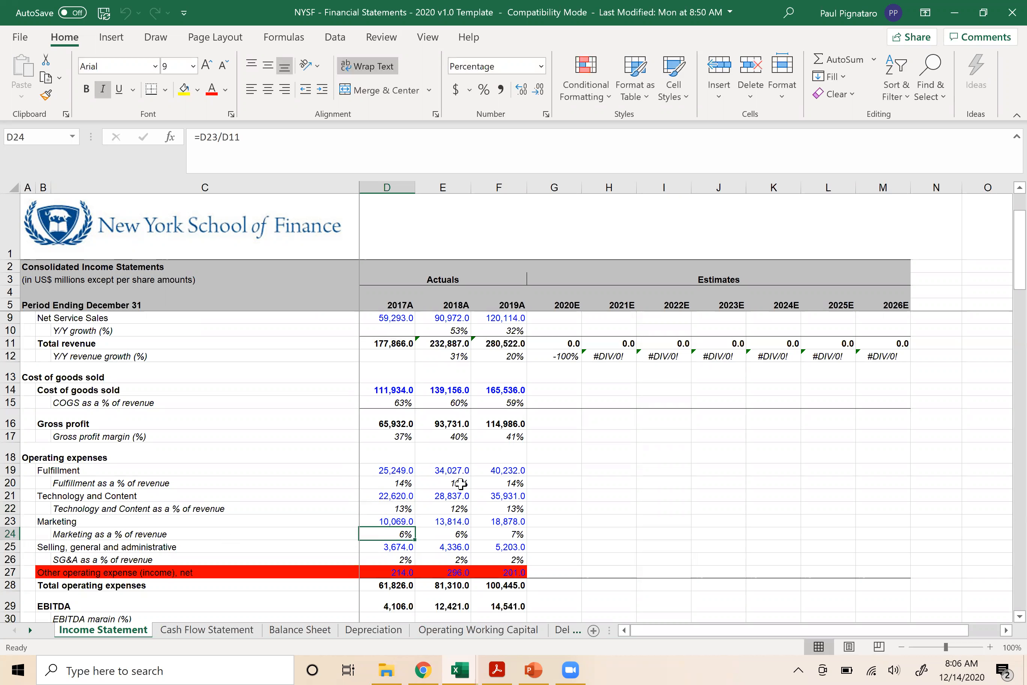
left_click(511, 483)
- Inspect the 2017 EBITDA formula in D29 and leave it unedited
scroll(511, 483, "down", 2)
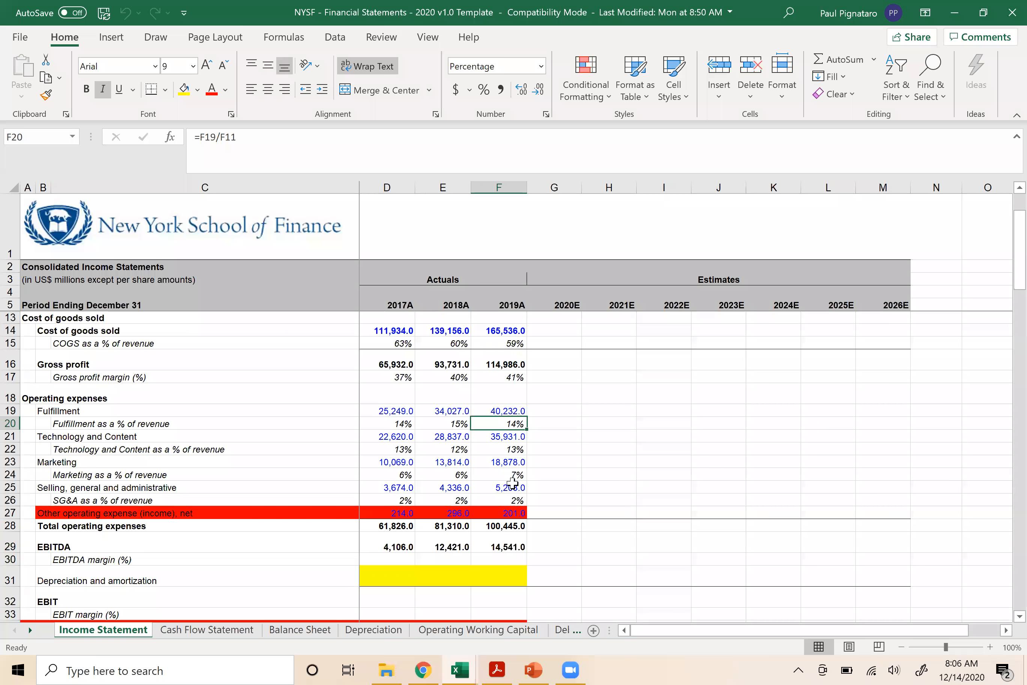
scroll(392, 536, "down", 1)
left_click(386, 533)
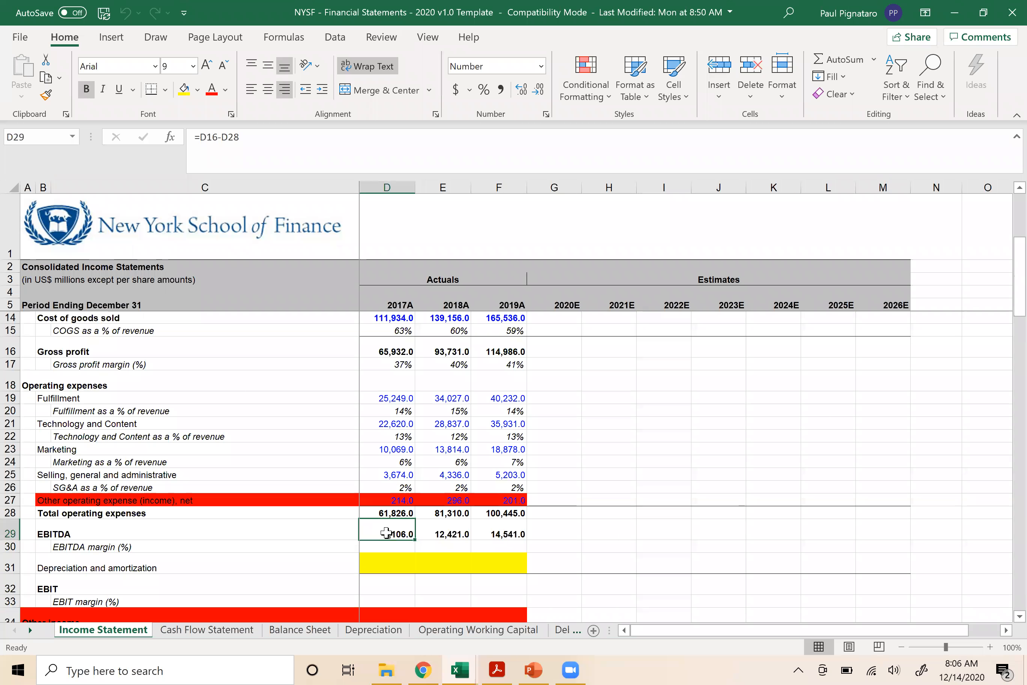
double_click(387, 534)
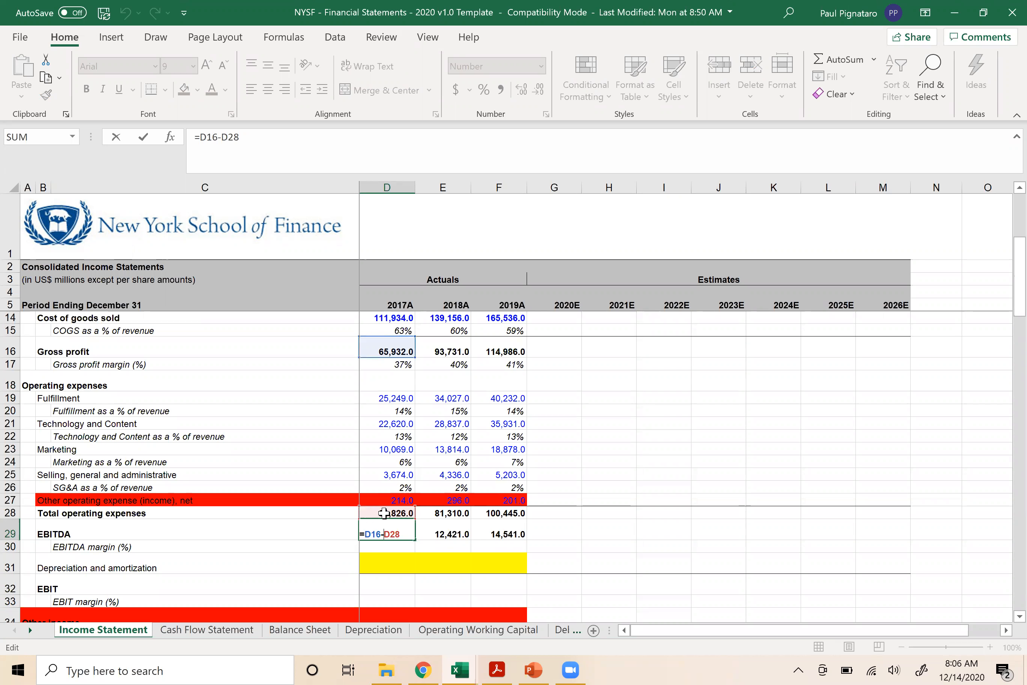
key("Escape")
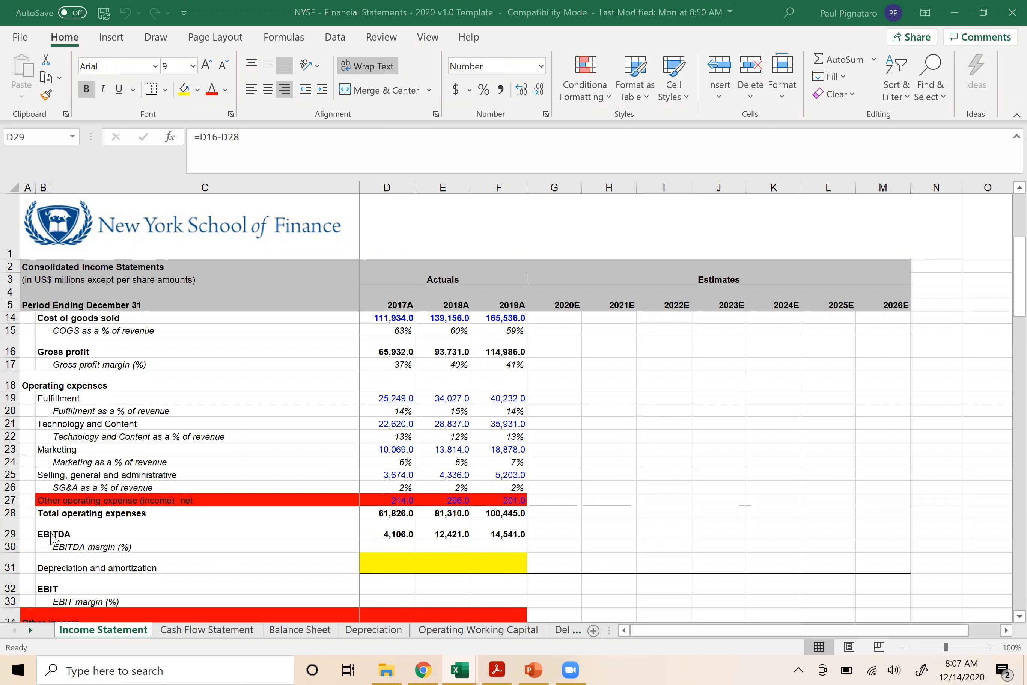
- Switch to the PowerPoint slide and highlight "Depreciation, & Amortization" in the EBITDA definition
key("alt+Tab")
key("alt+Tab")
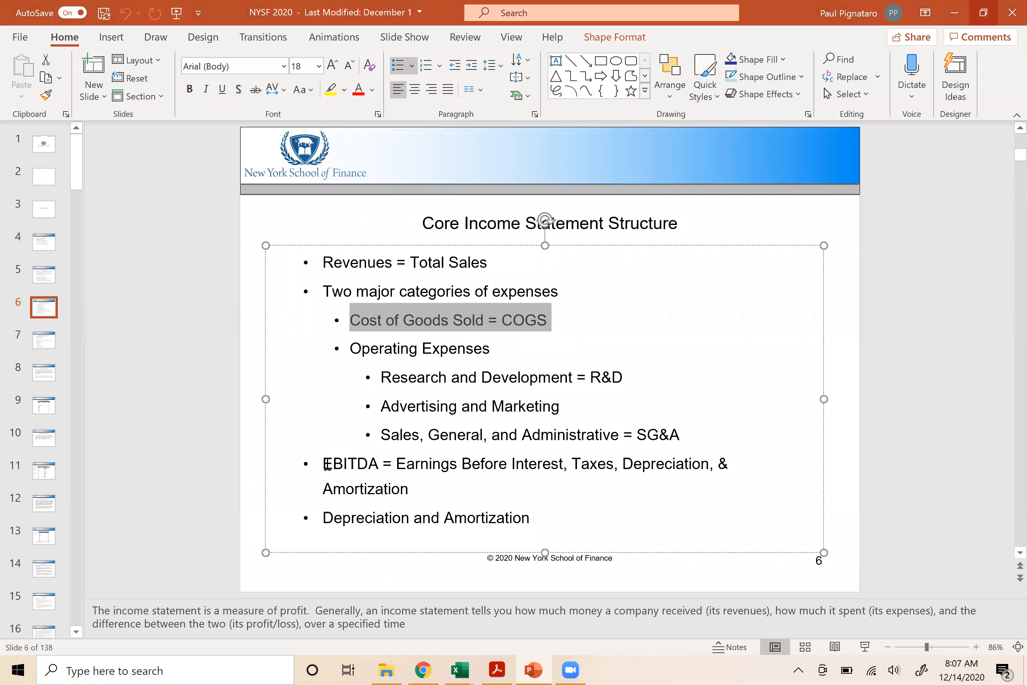
left_click(324, 463)
left_click(397, 463)
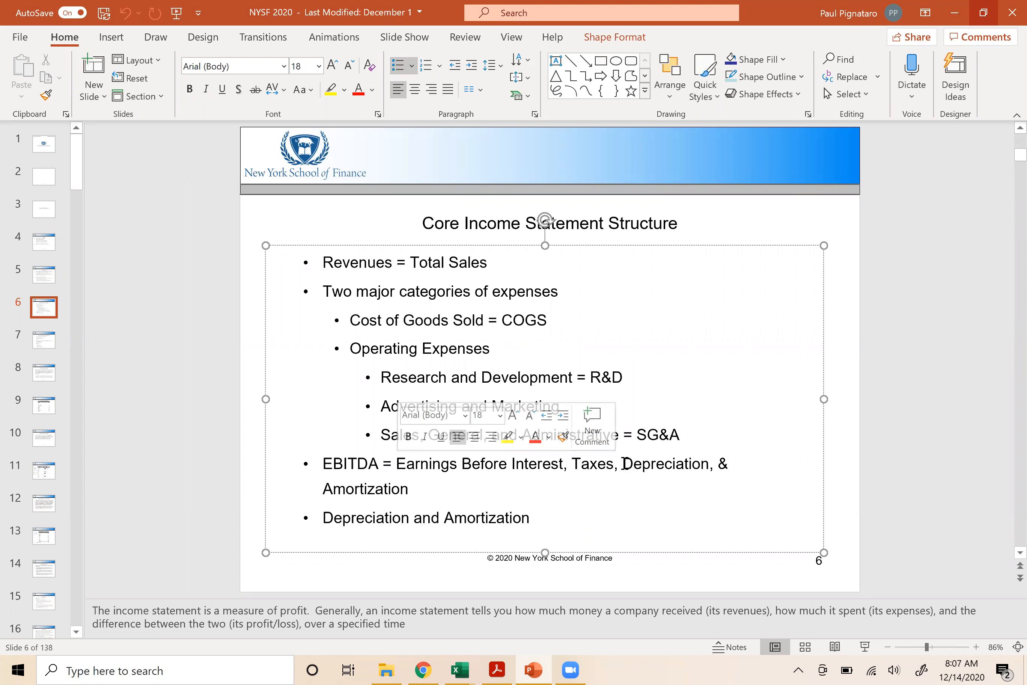
left_click_drag(623, 464, 608, 466)
left_click_drag(452, 491, 419, 490)
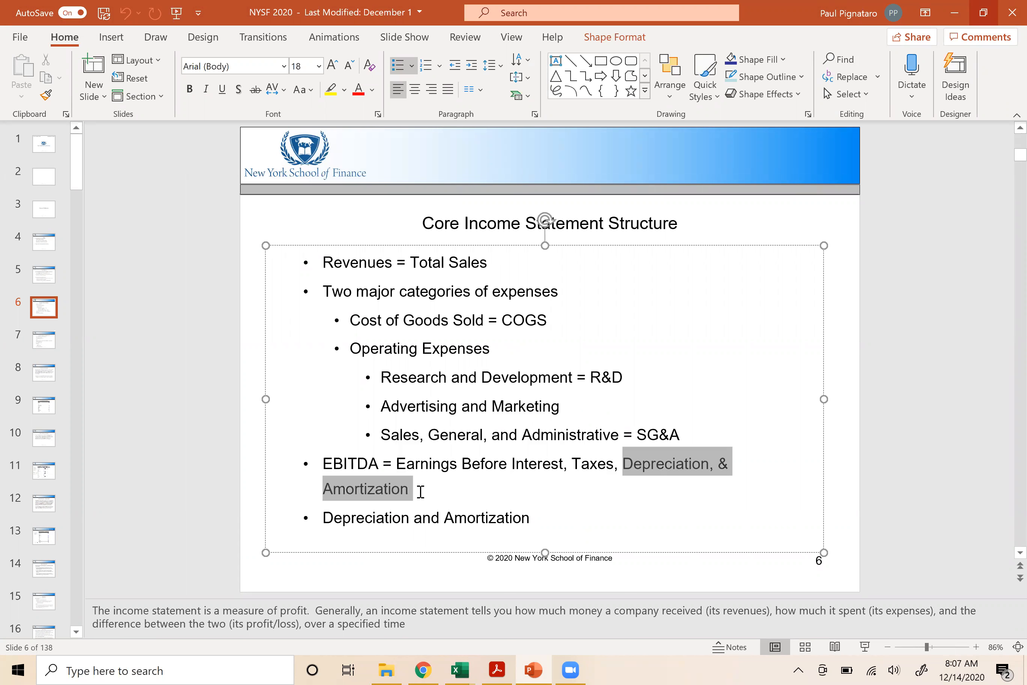
- Deselect the slide text, return to Excel and examine the income statement rows from EBITDA down, selecting the 2017 depreciation and amortization cell D31
left_click(523, 480)
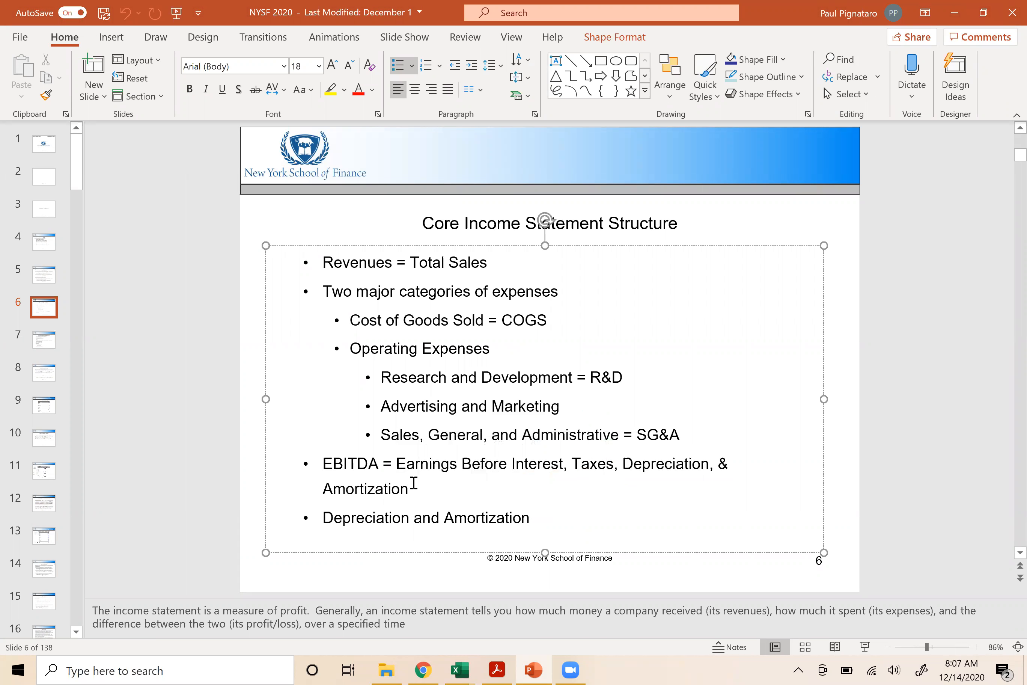
key("alt+Tab")
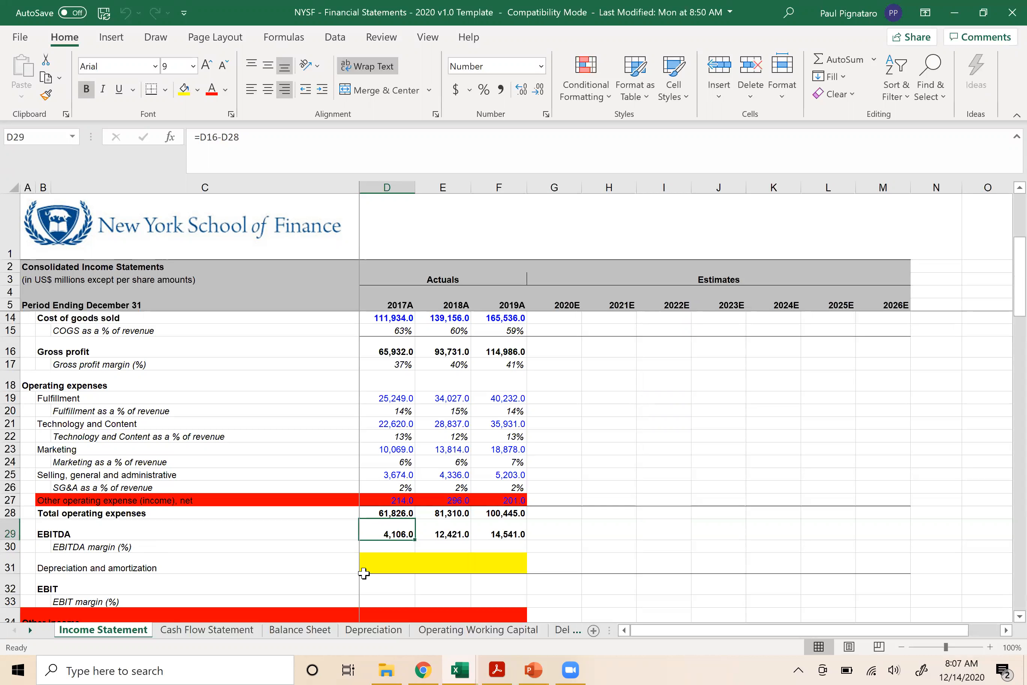
left_click(399, 582)
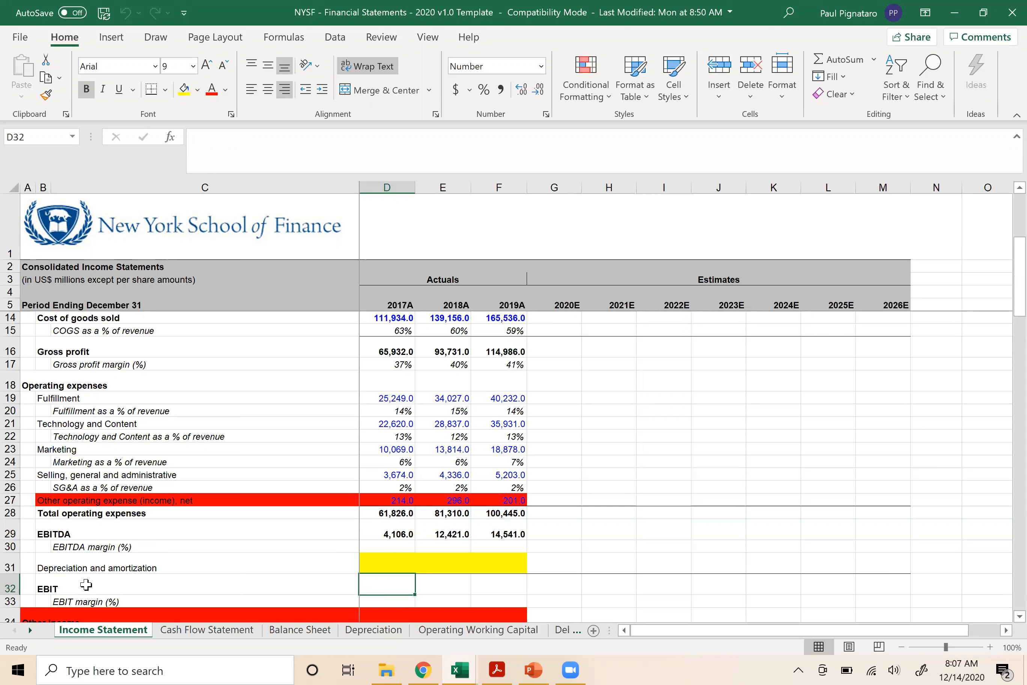
scroll(86, 585, "down", 1)
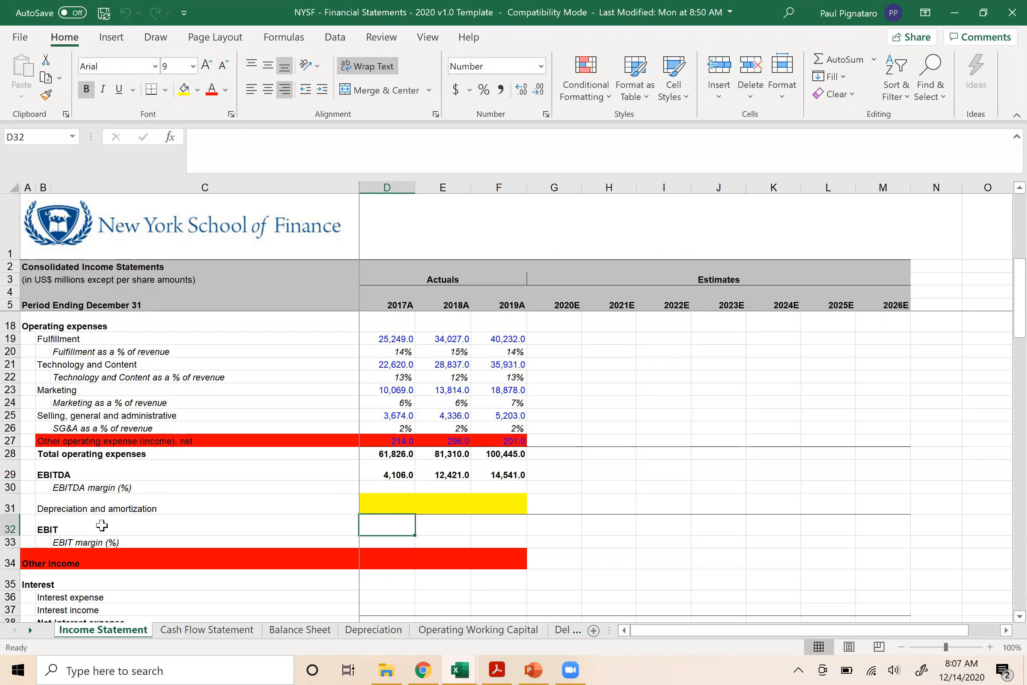
scroll(102, 524, "down", 2)
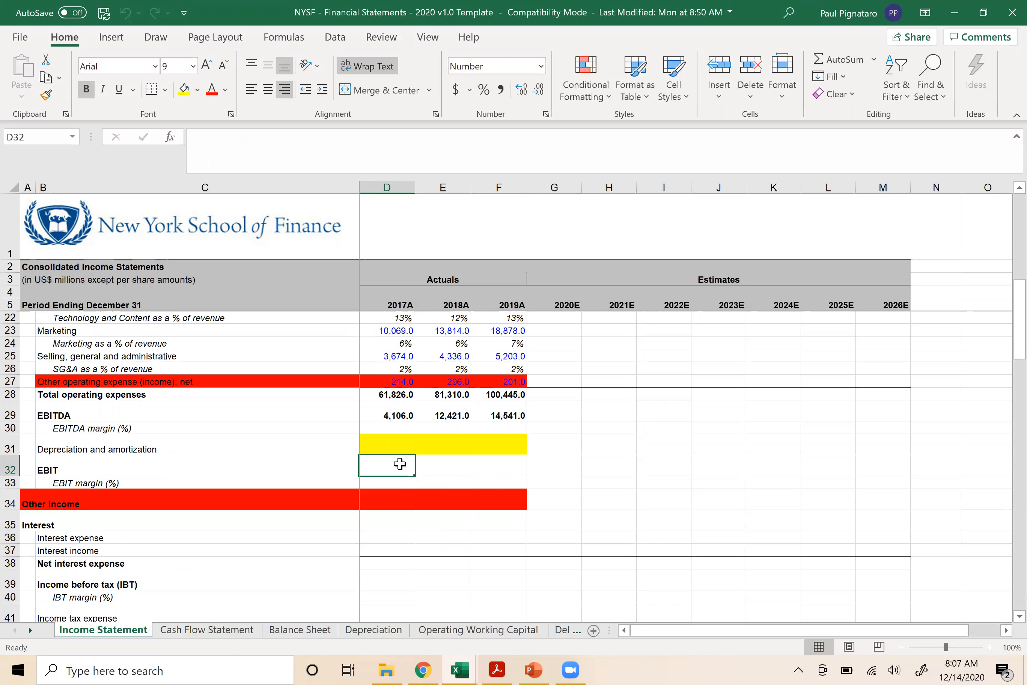
left_click(384, 438)
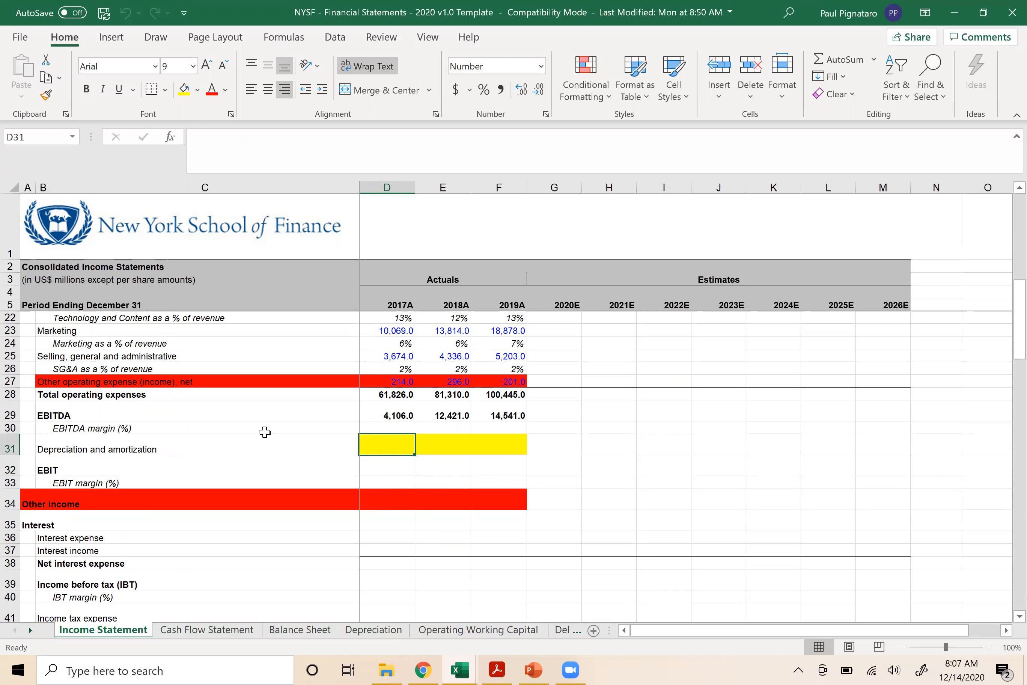
- Switch to the 2019 annual report in Acrobat Reader and examine the operating expense lines on the Consolidated Statements of Operations
key("alt+Tab")
key("alt+Tab")
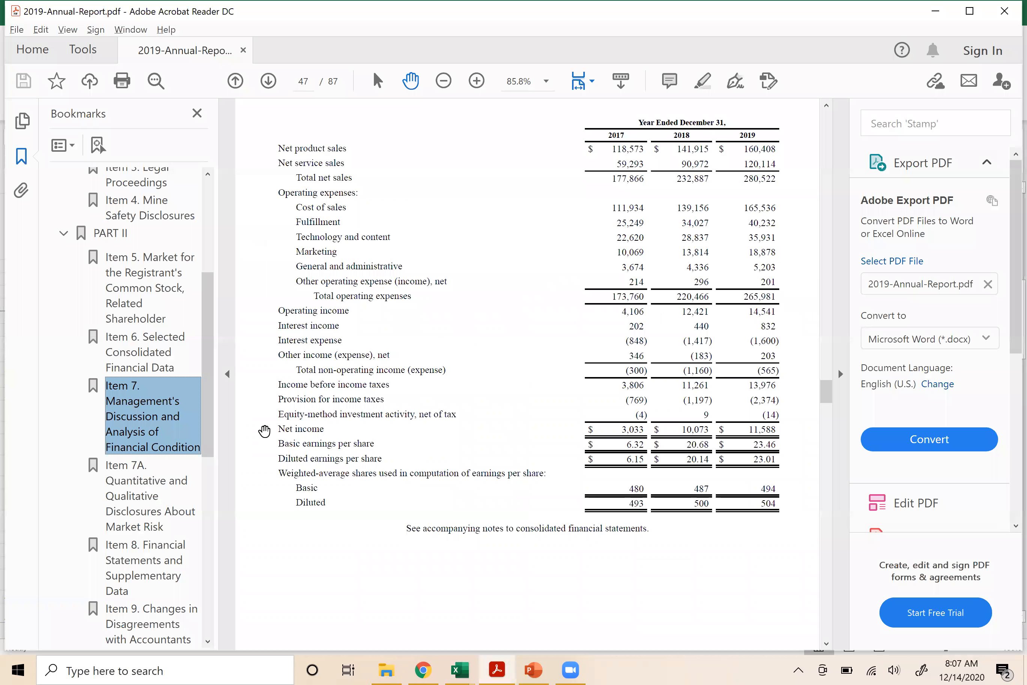
scroll(488, 240, "up", 1)
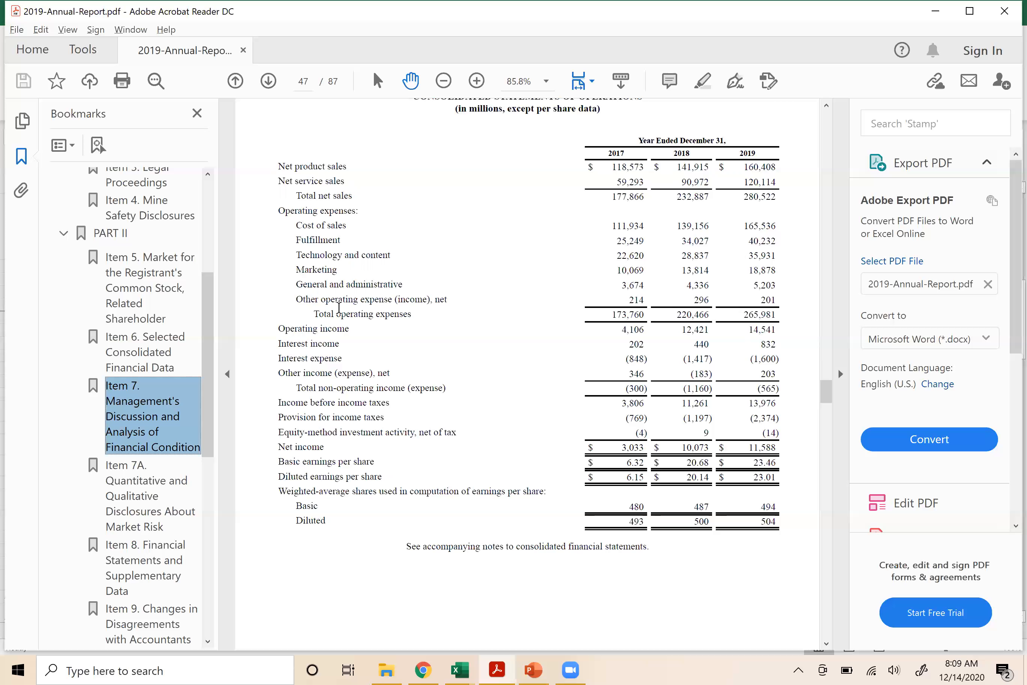
double_click(353, 257)
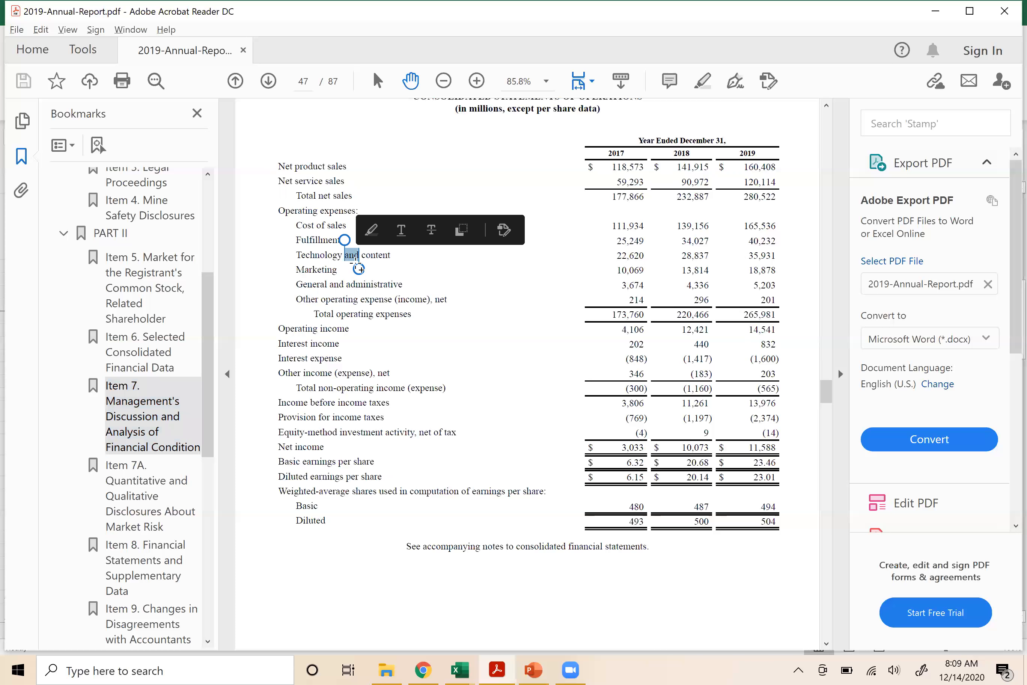
left_click(441, 290)
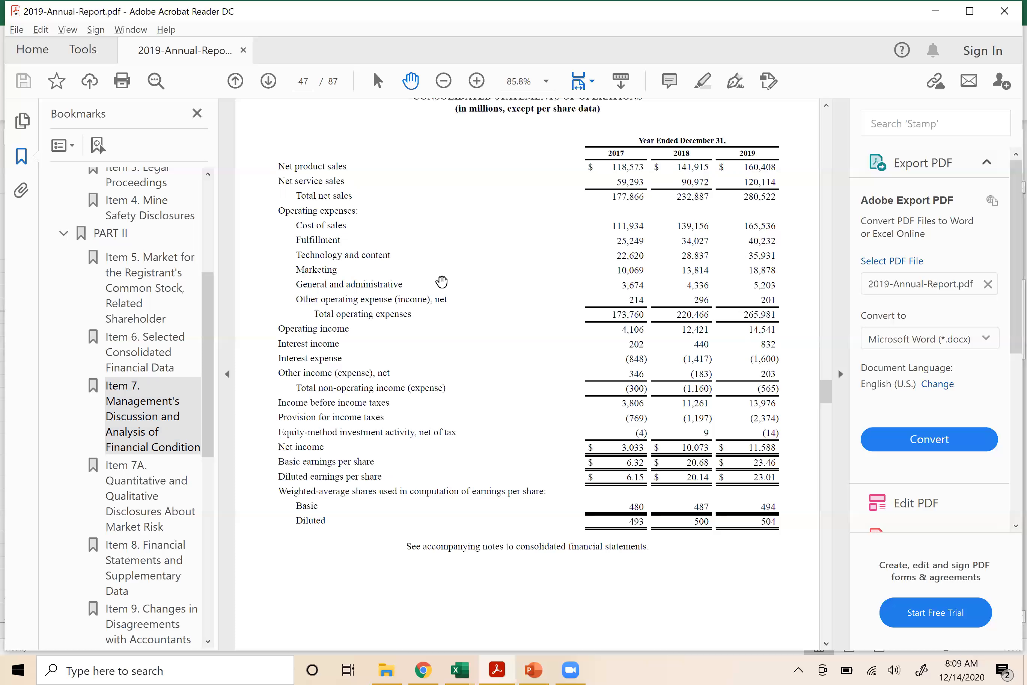
- Search the annual report for "depreciation" and close the search
key("ctrl+f")
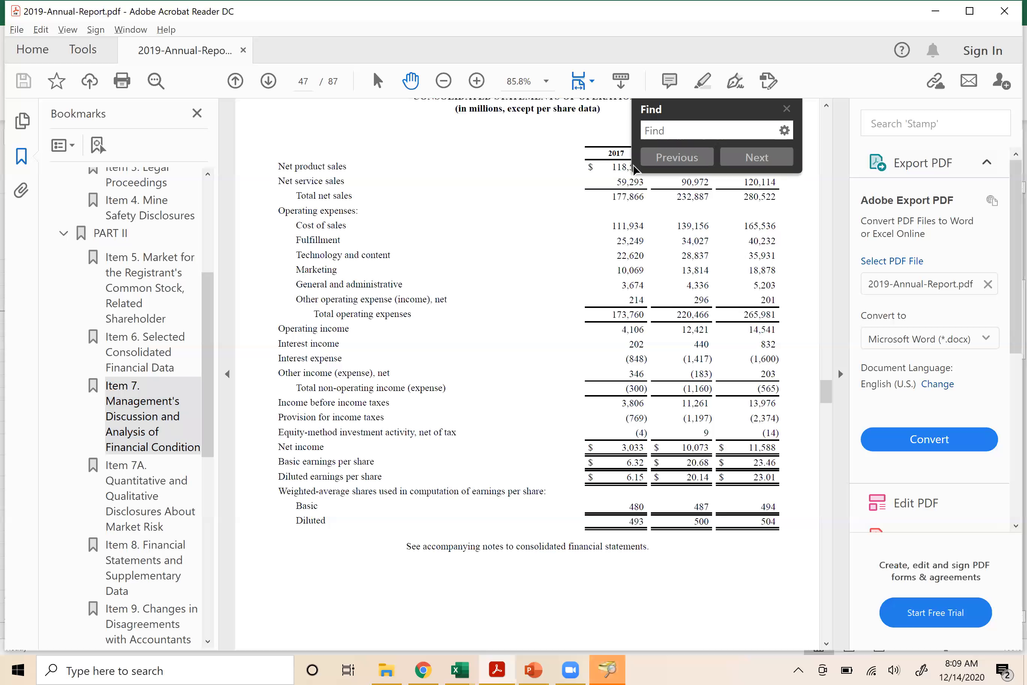
left_click(668, 132)
type("ded")
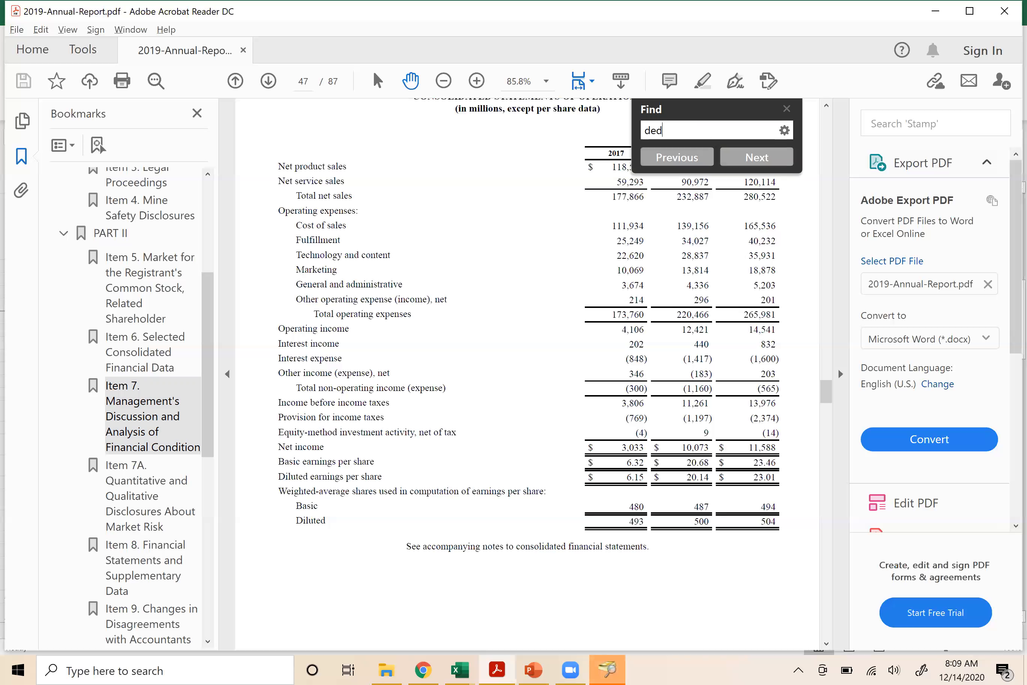
key("BackSpace")
type("p")
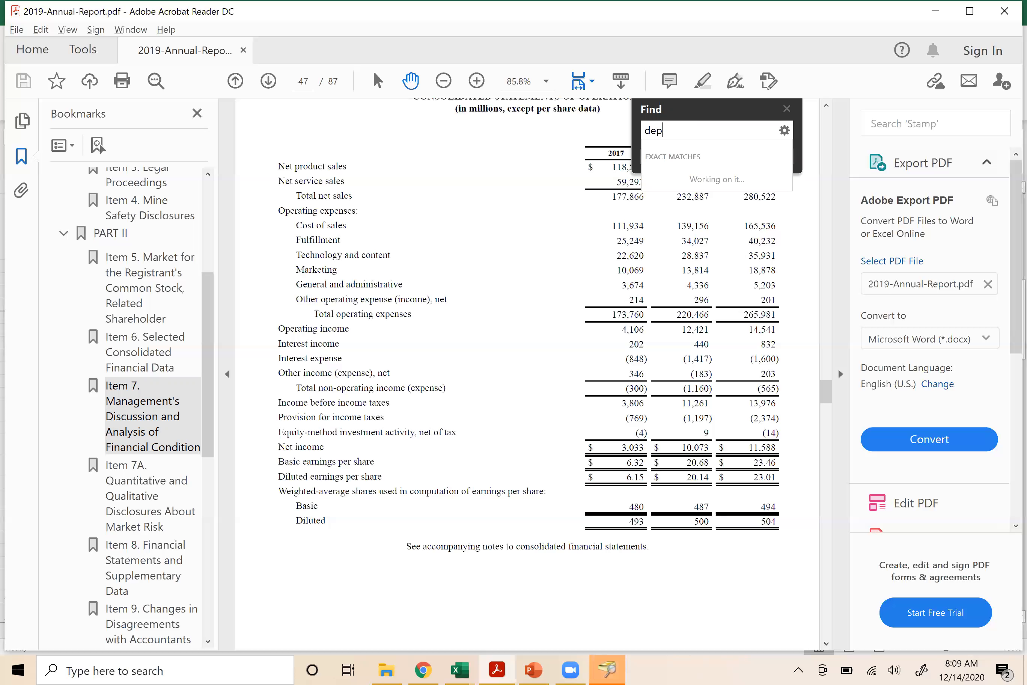
type("recistion")
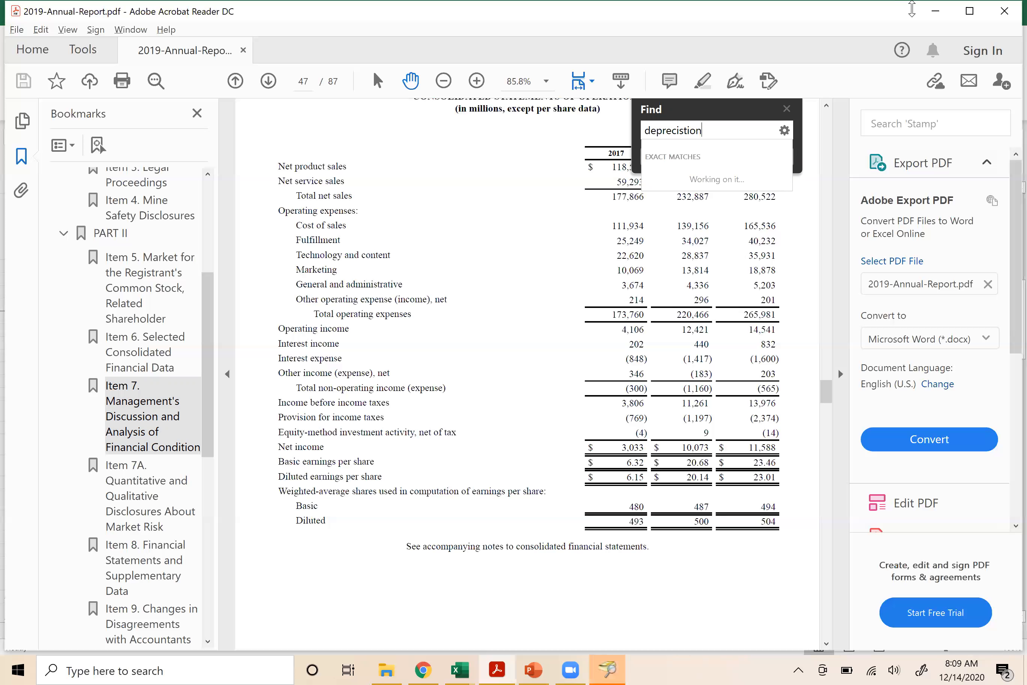
left_click(685, 133)
key("BackSpace")
type("ation")
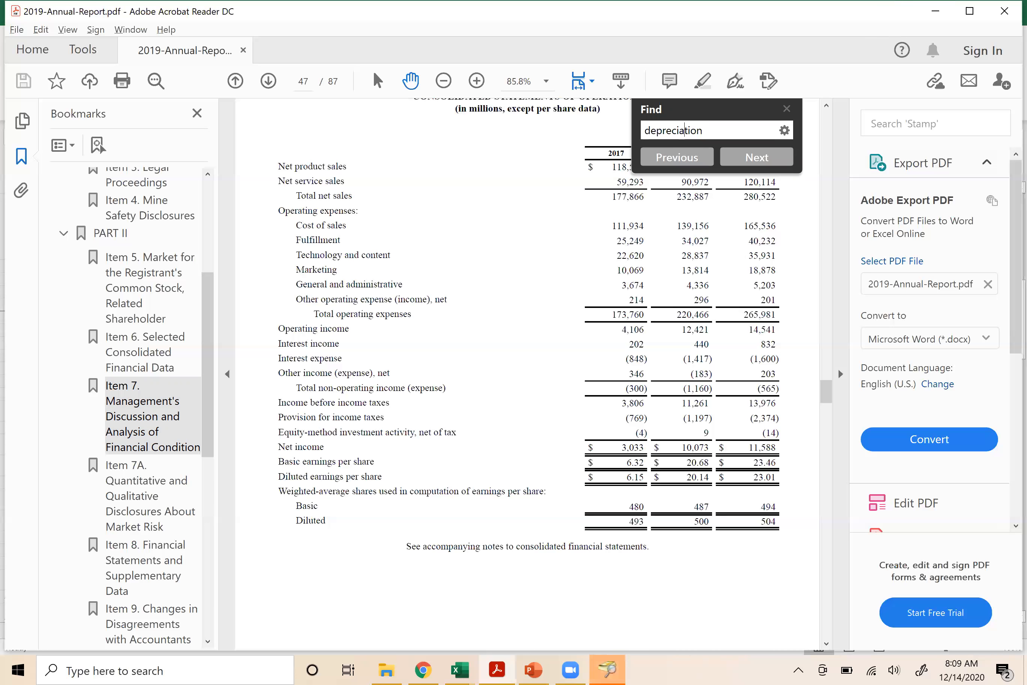
left_click(758, 158)
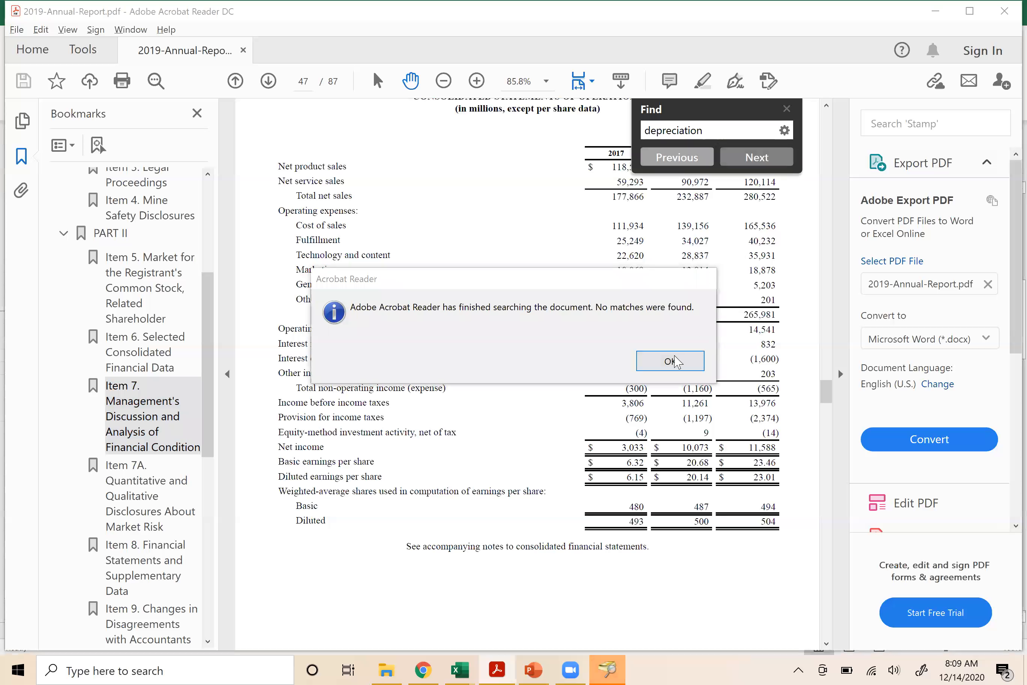
left_click(673, 360)
left_click(787, 109)
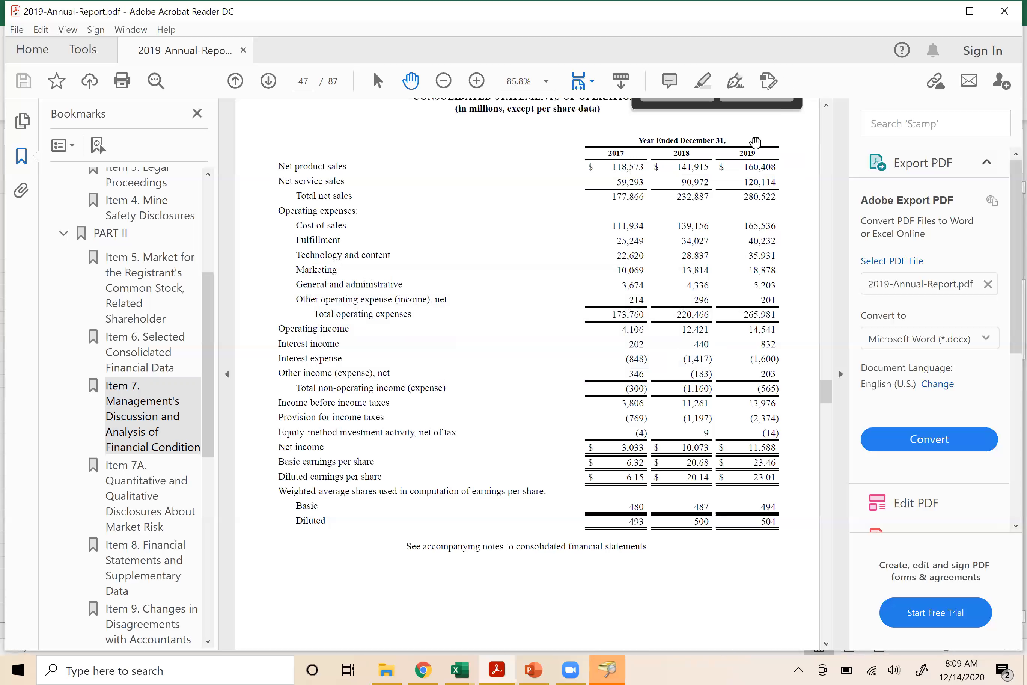
- Look through the comprehensive income statement and balance sheet for depreciation, returning to the Consolidated Statements of Operations
scroll(545, 390, "down", 1)
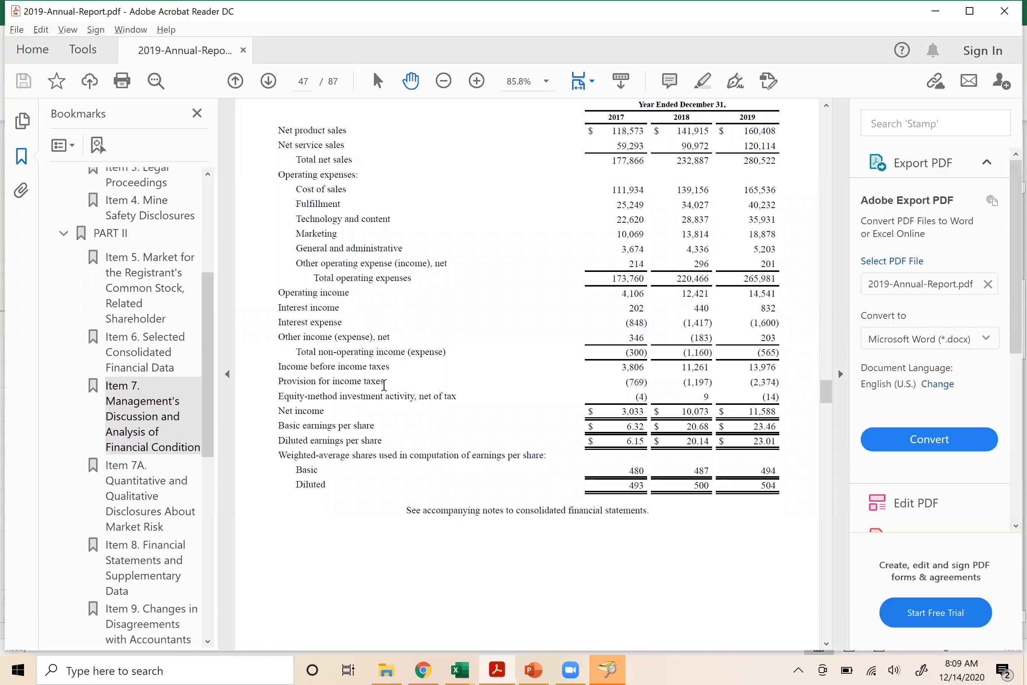
scroll(459, 416, "down", 5)
scroll(459, 416, "down", 7)
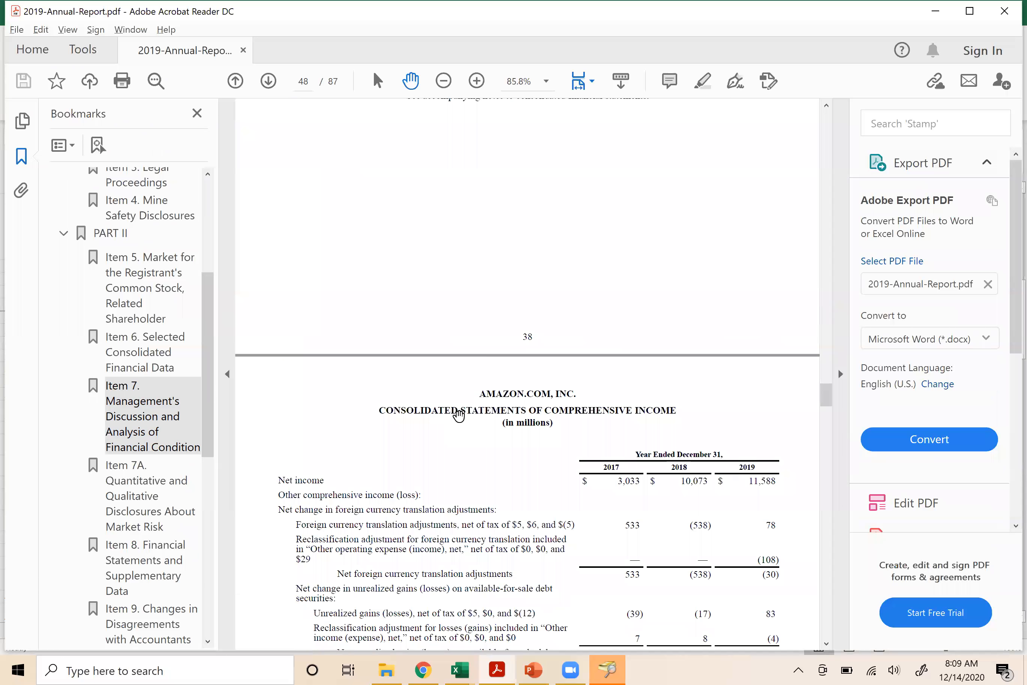
scroll(459, 416, "down", 2)
scroll(459, 416, "down", 12)
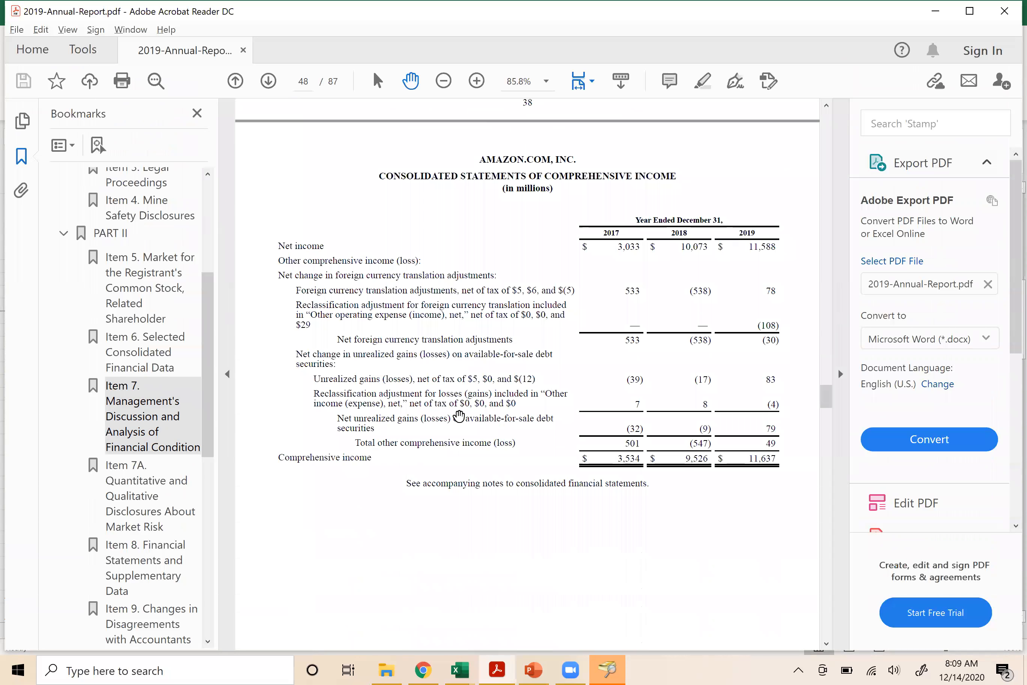
scroll(459, 416, "down", 16)
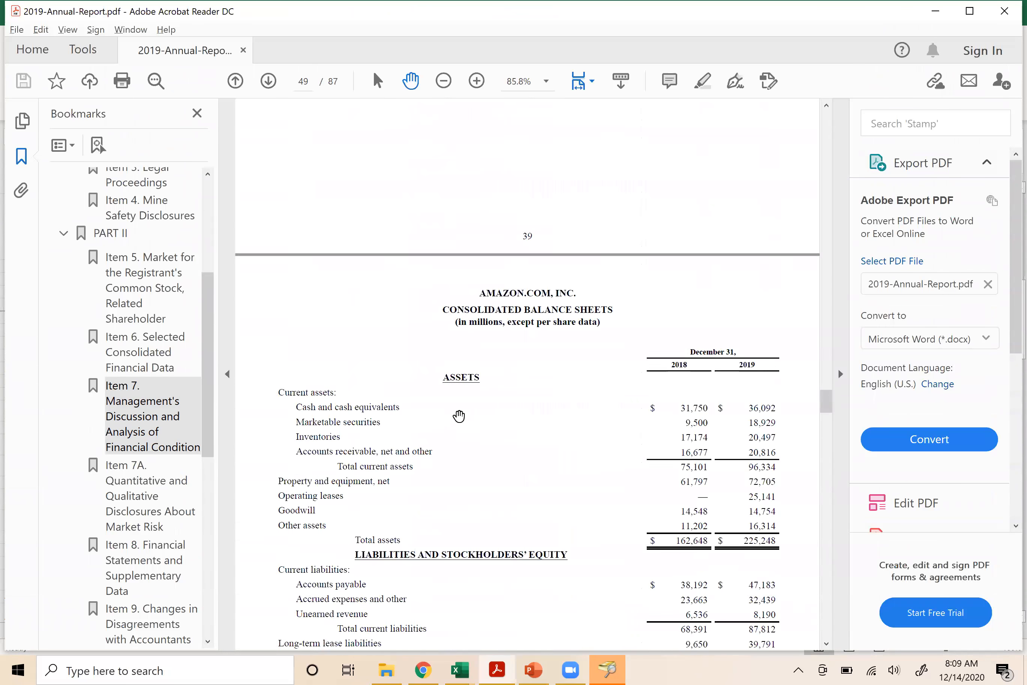
scroll(459, 416, "up", 15)
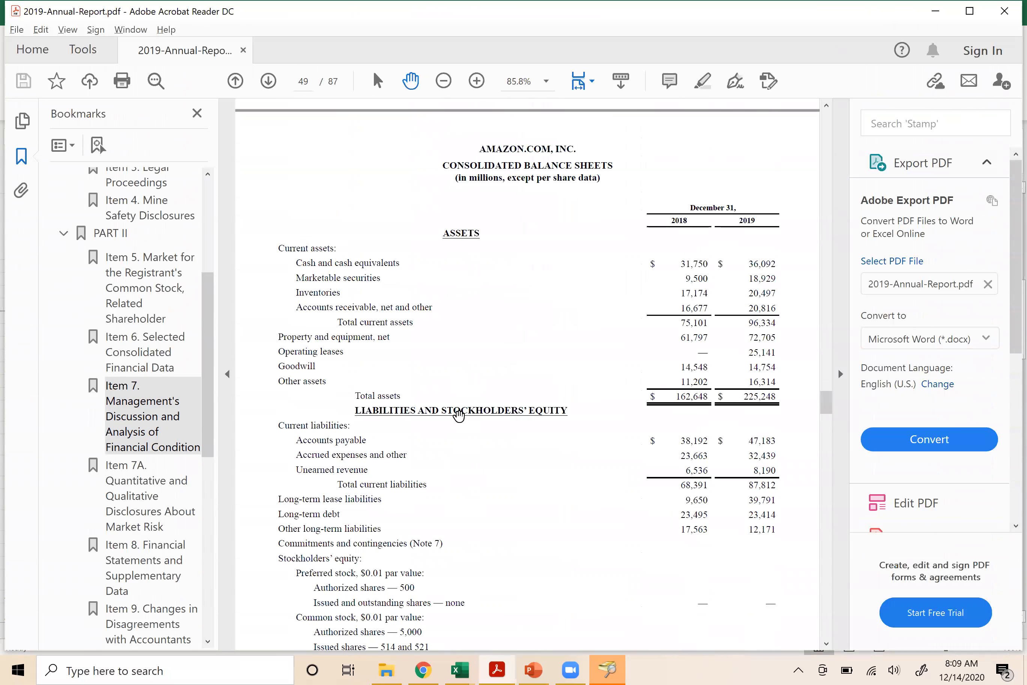
scroll(459, 416, "up", 8)
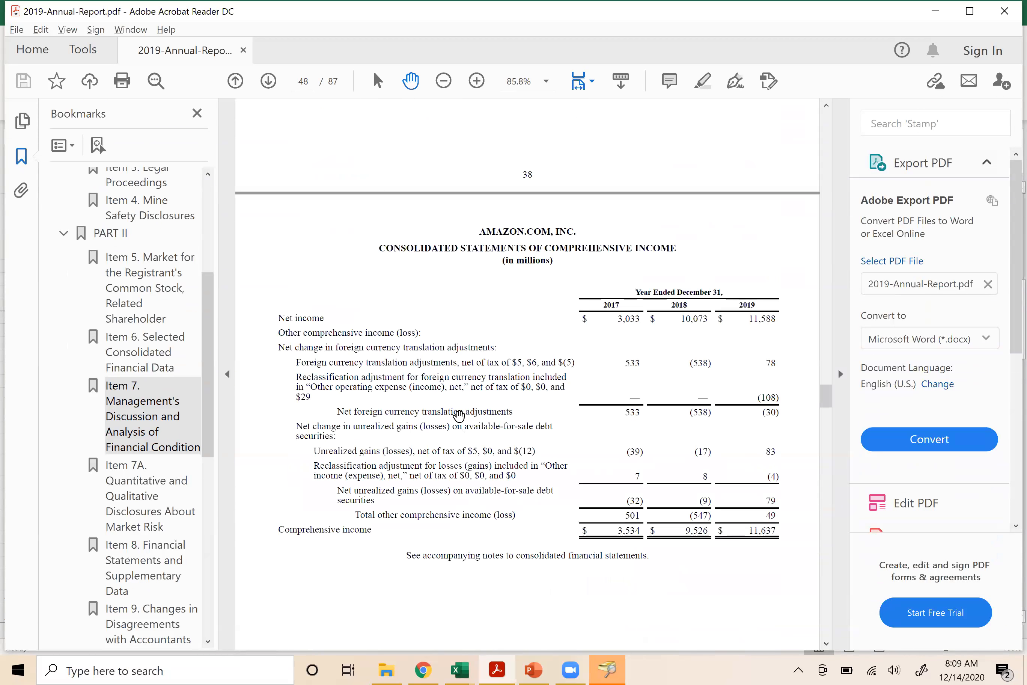
scroll(459, 416, "up", 16)
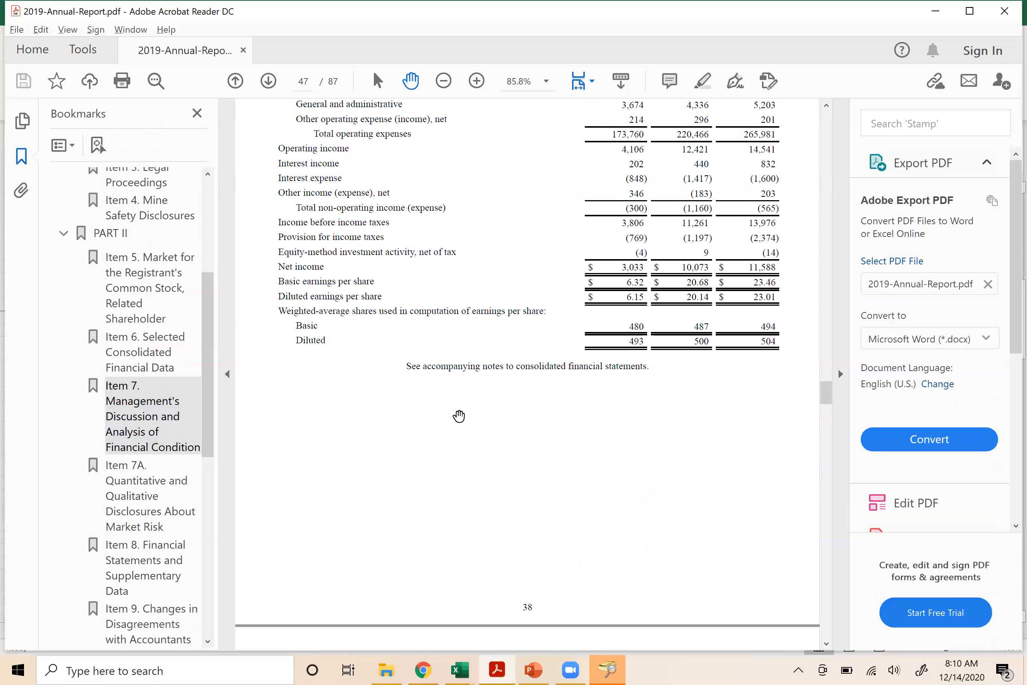
scroll(458, 416, "up", 2)
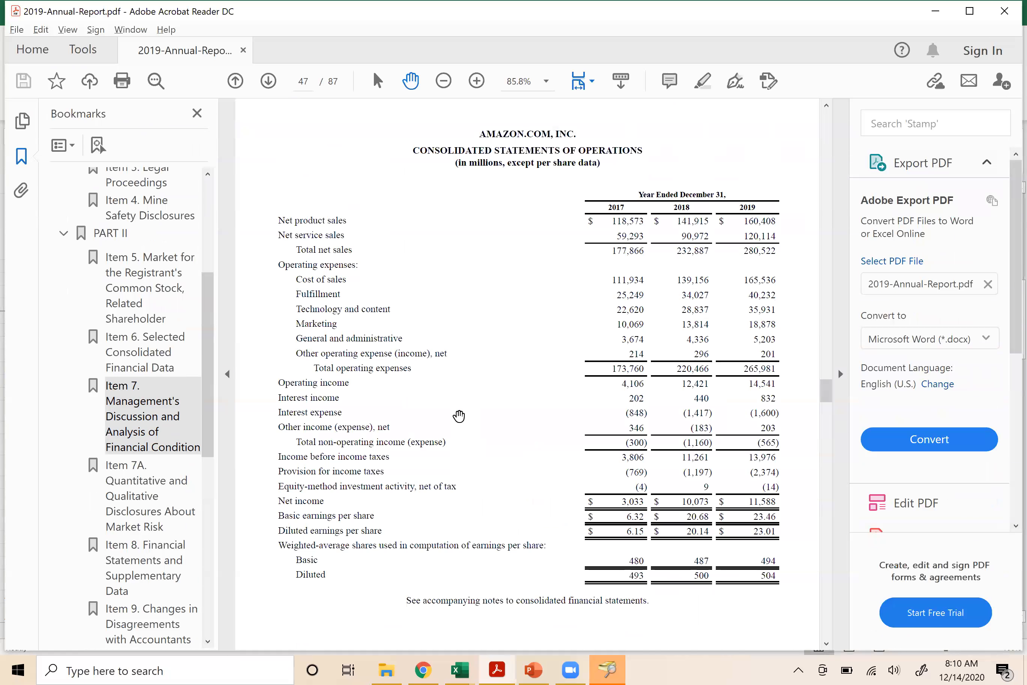
- Locate the depreciation and amortization line under operating activities in the Consolidated Statements of Cash Flows on page 46 of the PDF
scroll(400, 251, "up", 14)
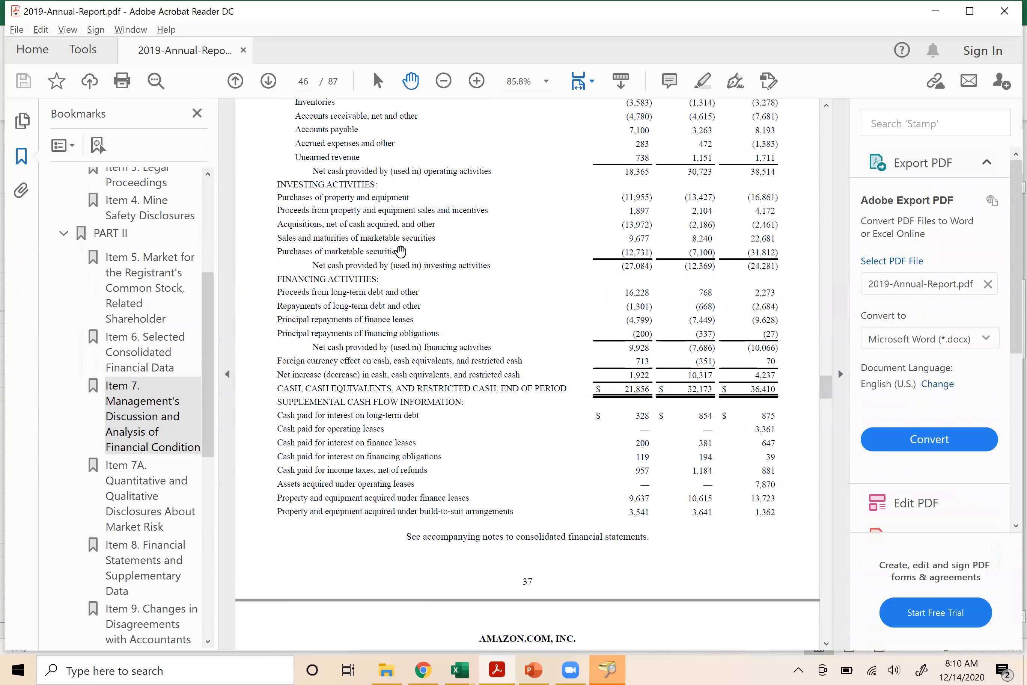
scroll(400, 251, "up", 8)
scroll(400, 251, "down", 20)
scroll(401, 251, "down", 11)
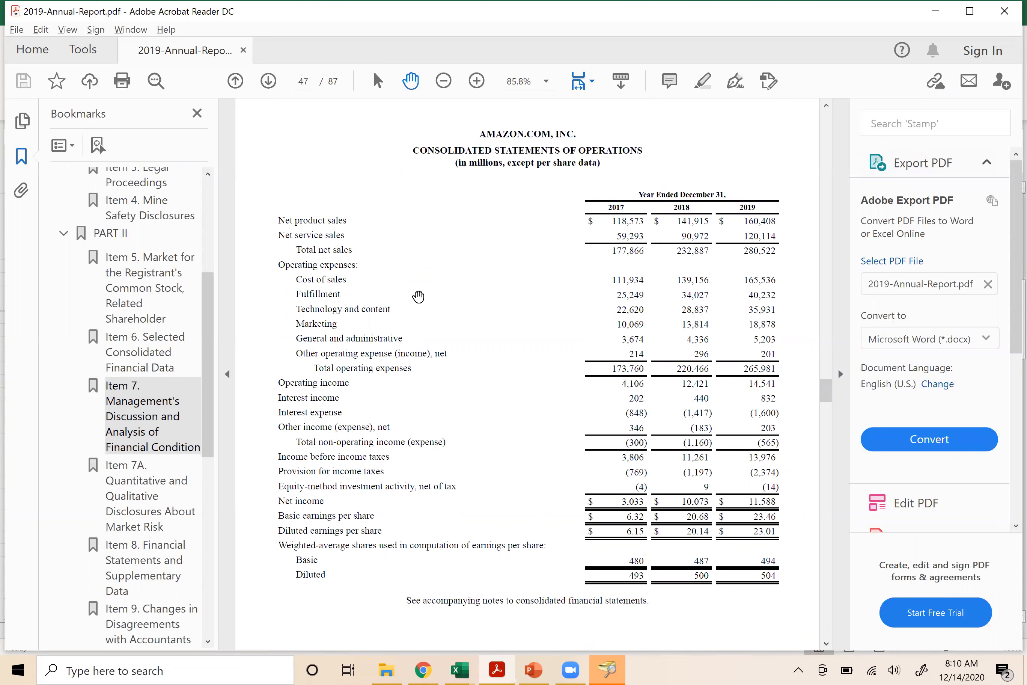
scroll(418, 296, "up", 20)
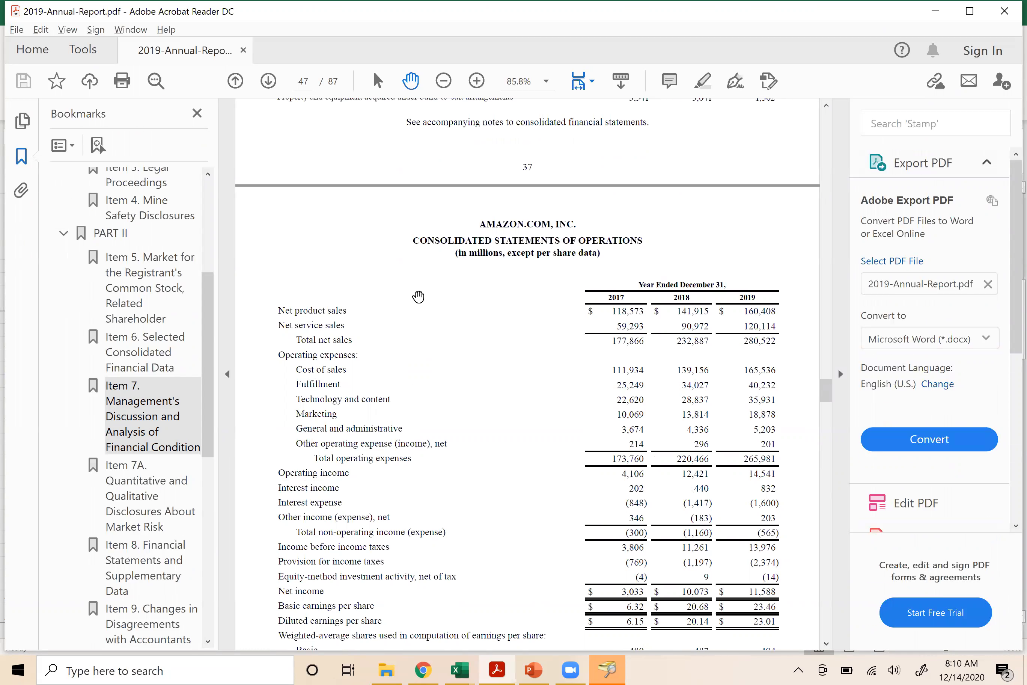
scroll(418, 295, "up", 2)
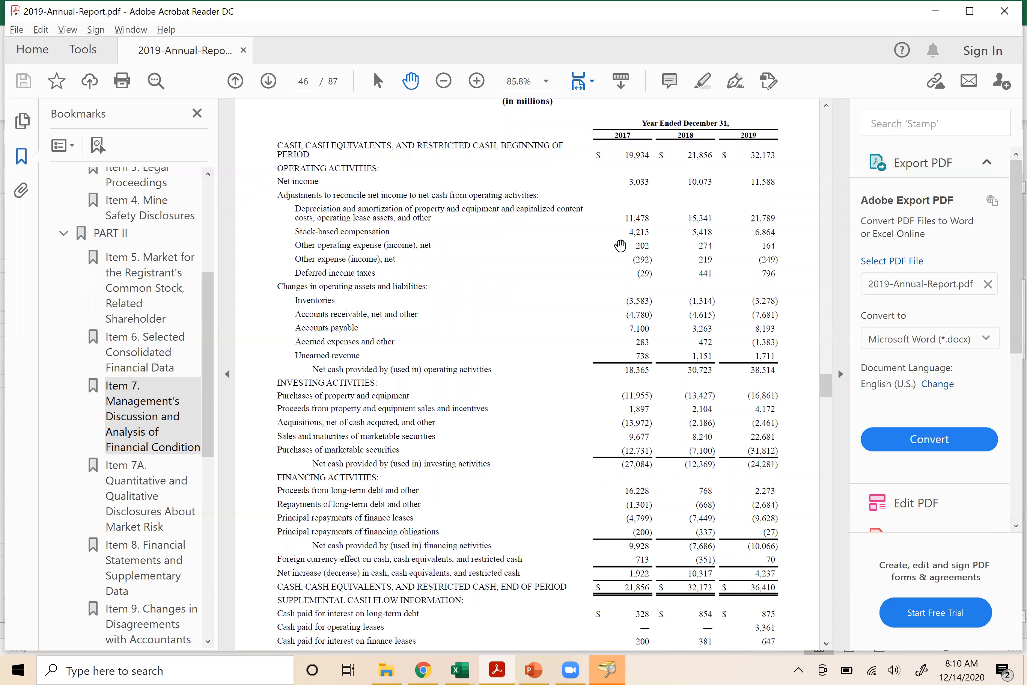
scroll(620, 245, "up", 3)
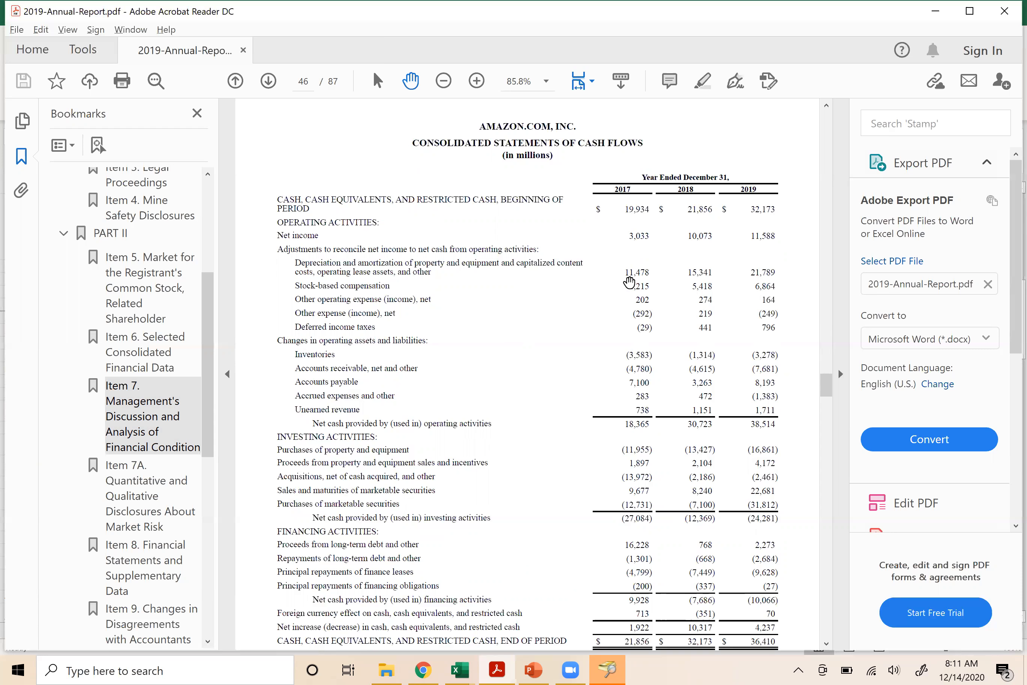
- Return to the Excel income statement and enter 11478 as the 2017 depreciation and amortization in D31
key("alt+Tab")
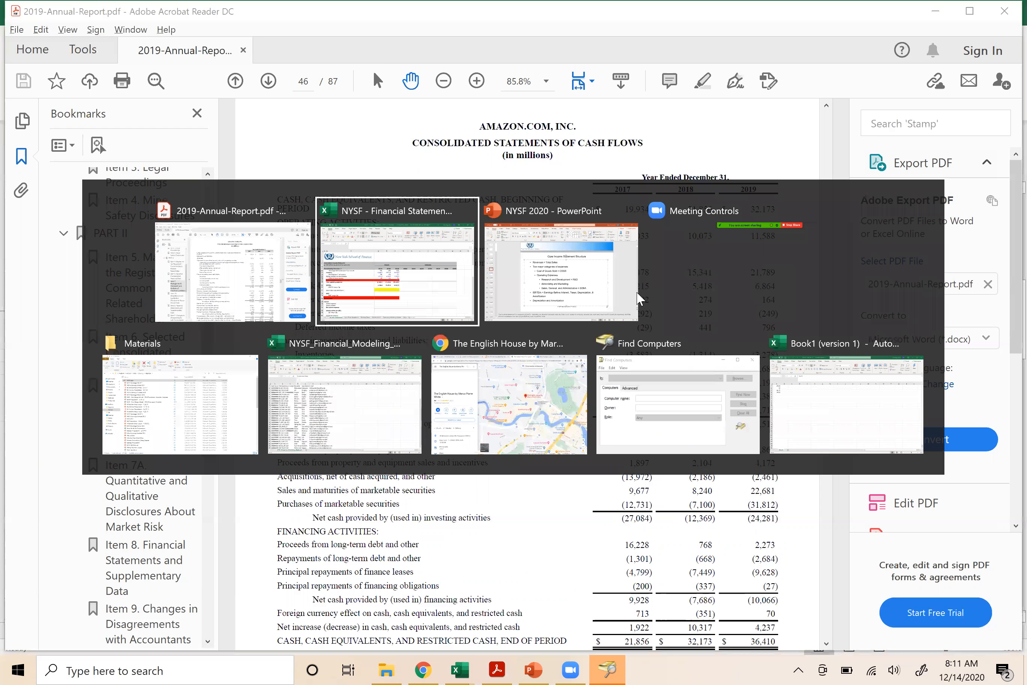
left_click(396, 448)
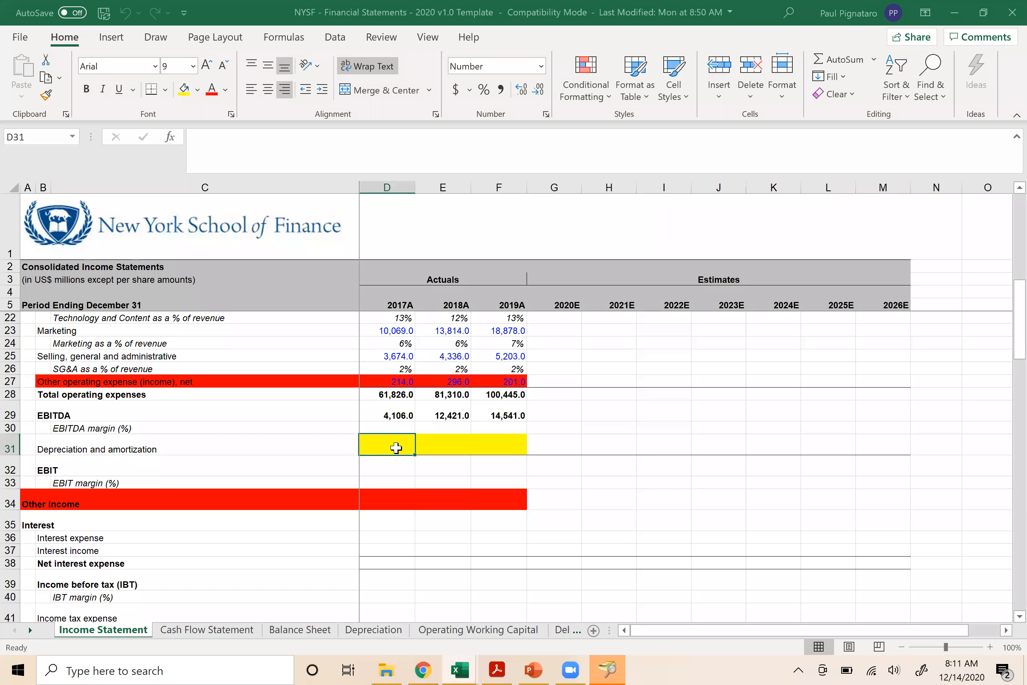
type("11478")
key("Tab")
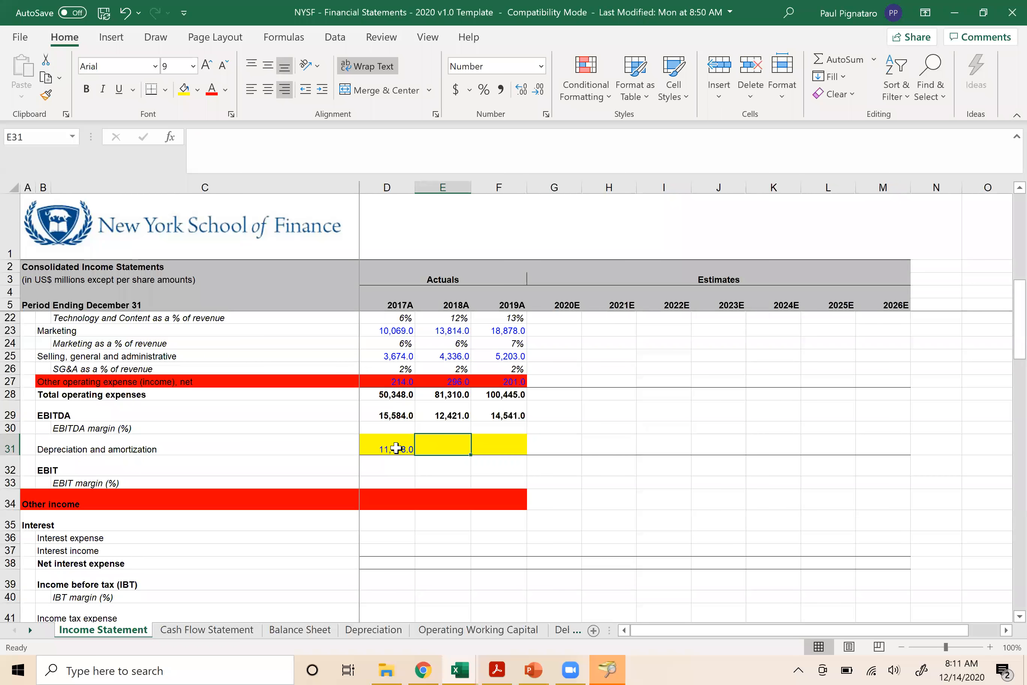
- Check the 2018 depreciation and amortization in the annual report's cash flow statement and enter 15,341 in E31 of the Excel model
key("alt+Tab")
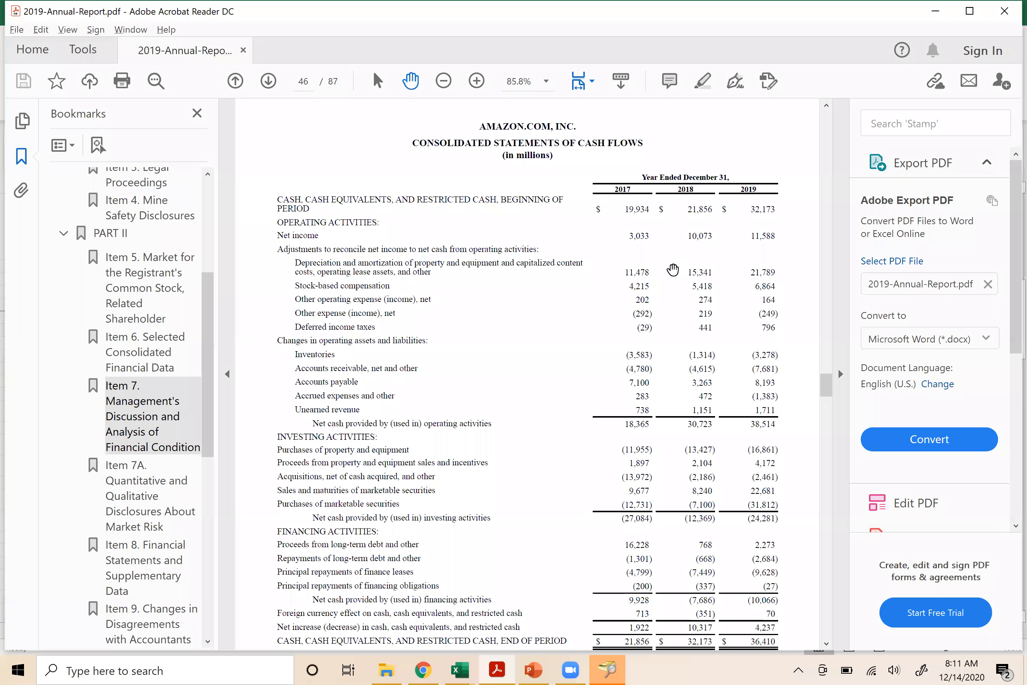
key("alt+Tab")
type("15,341")
key("Tab")
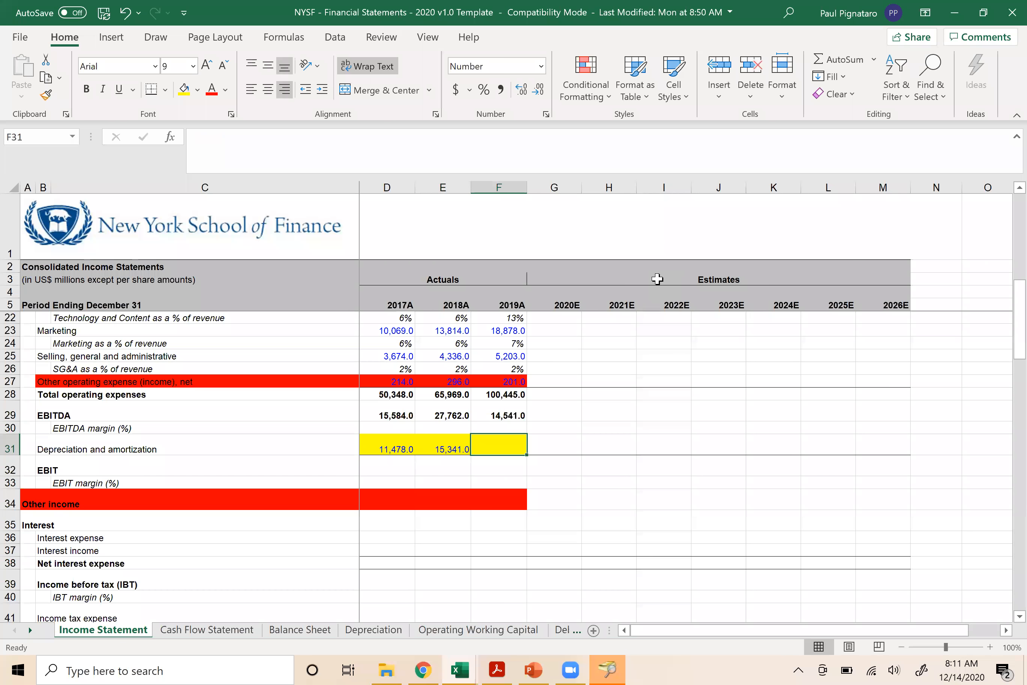
- Check the 2019 depreciation and amortization in the annual report's cash flow statement and enter 21789 in F31 of the Excel model
key("alt+Tab")
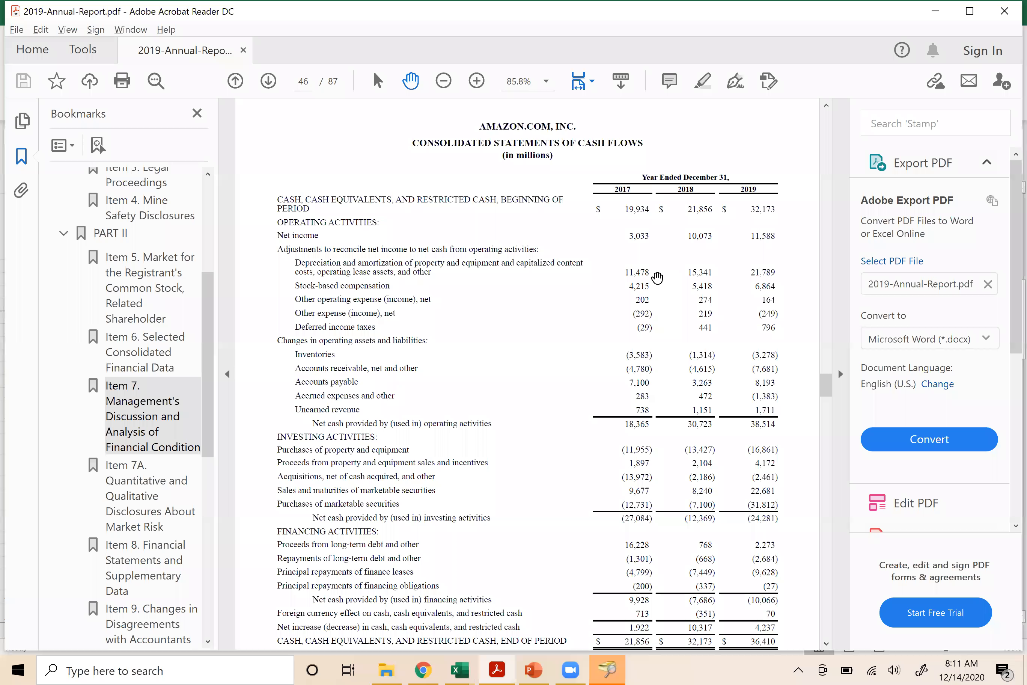
key("alt+Tab")
type("21789")
key("Tab")
key("Left")
key("Left")
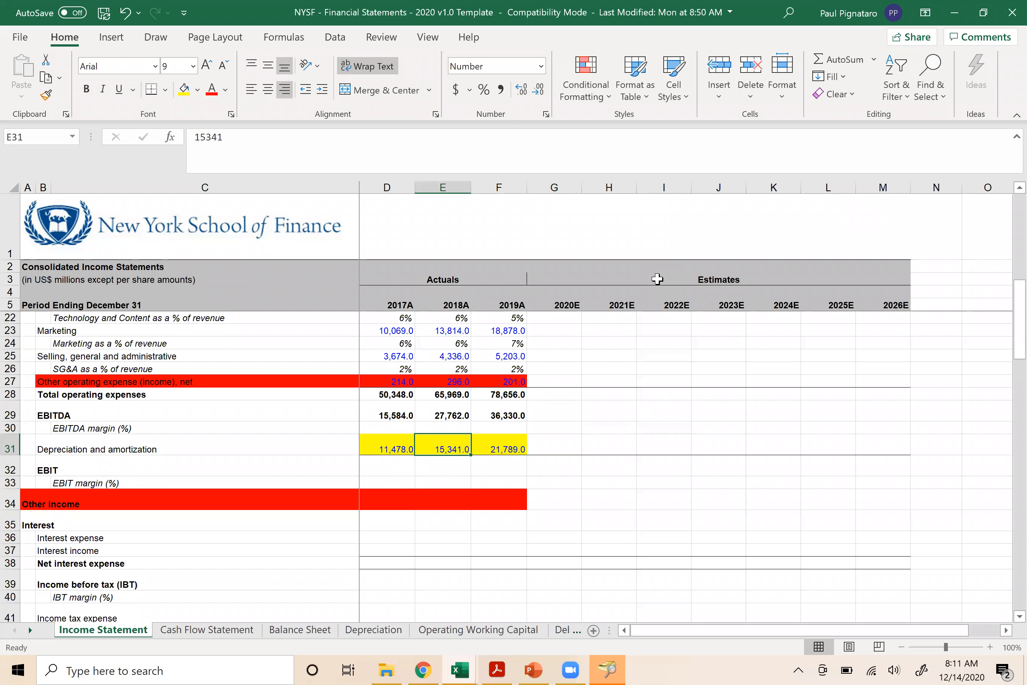
- Examine how the 2017 Technology and Content expense in D21 is calculated net of depreciation and amortization
key("Right")
key("Up")
key("Up")
key("Up")
key("Up")
key("Up")
key("Up")
key("Up")
key("Up")
key("Up")
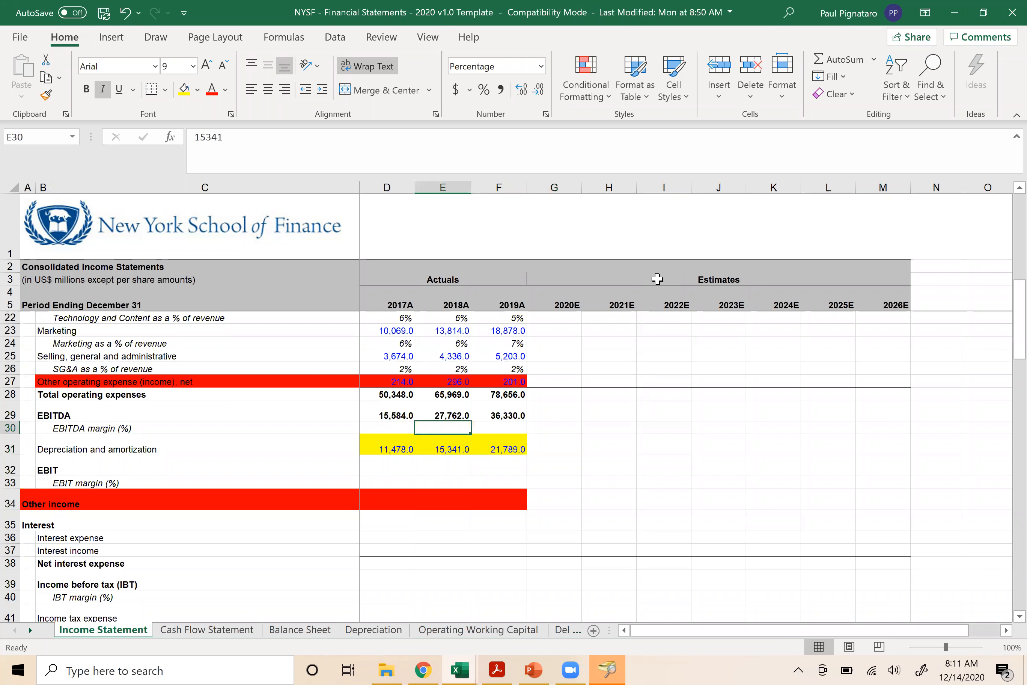
key("Up")
key("Up")
key("Up")
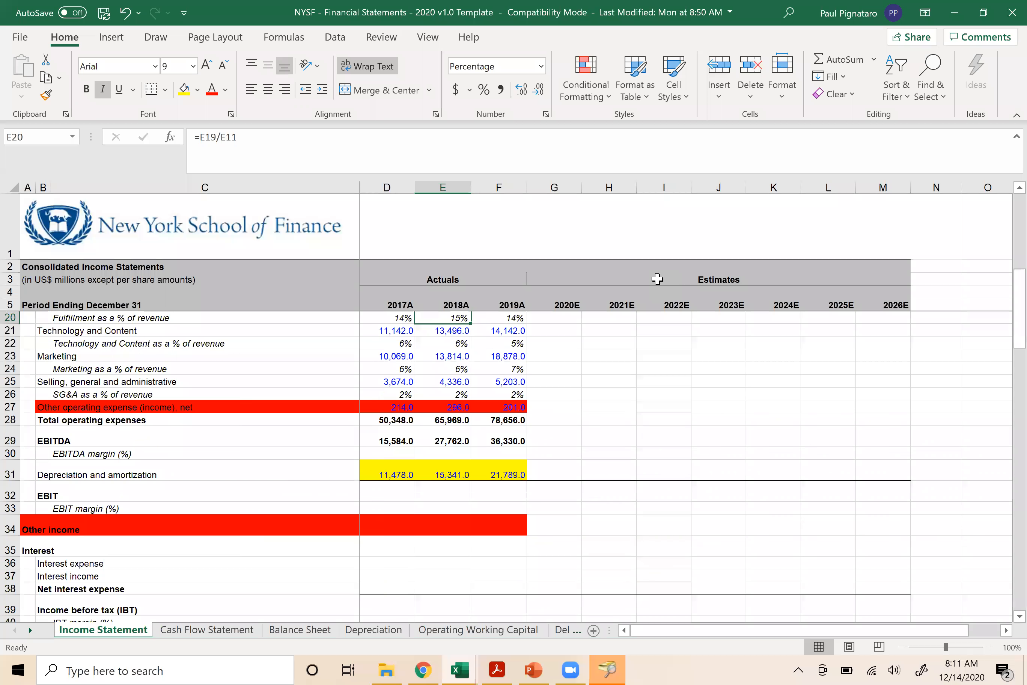
key("Left")
key("Down")
key("Down")
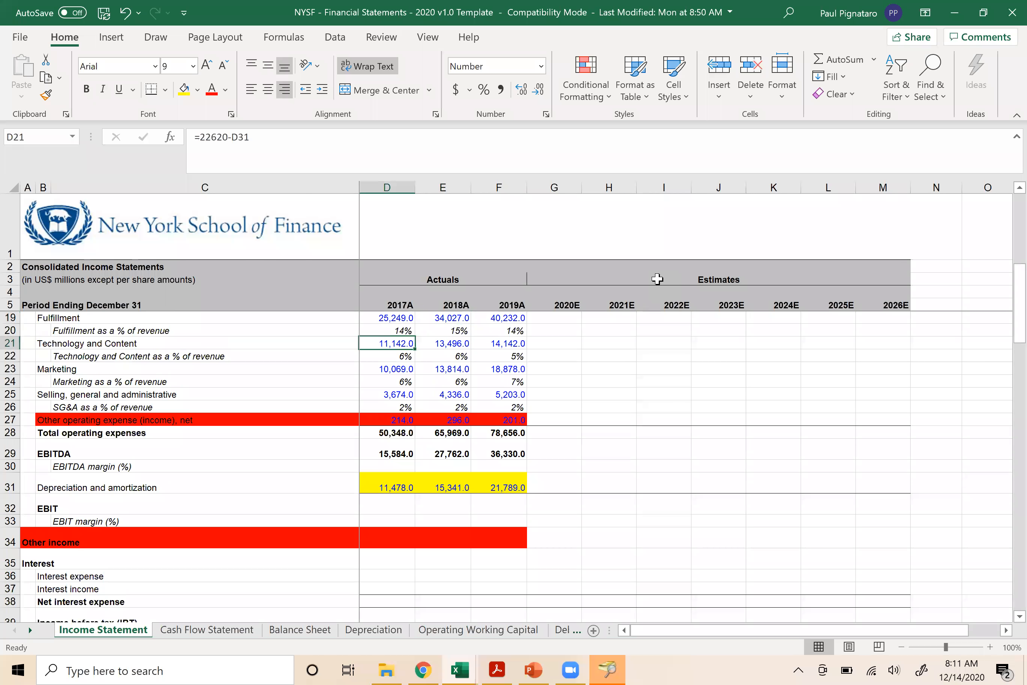
- Review the 2018 operating expenses from Technology and Content down to other operating expense in E27
key("Right")
key("Down")
key("Down")
key("Down")
key("Down")
key("Down")
key("Down")
key("Down")
key("Down")
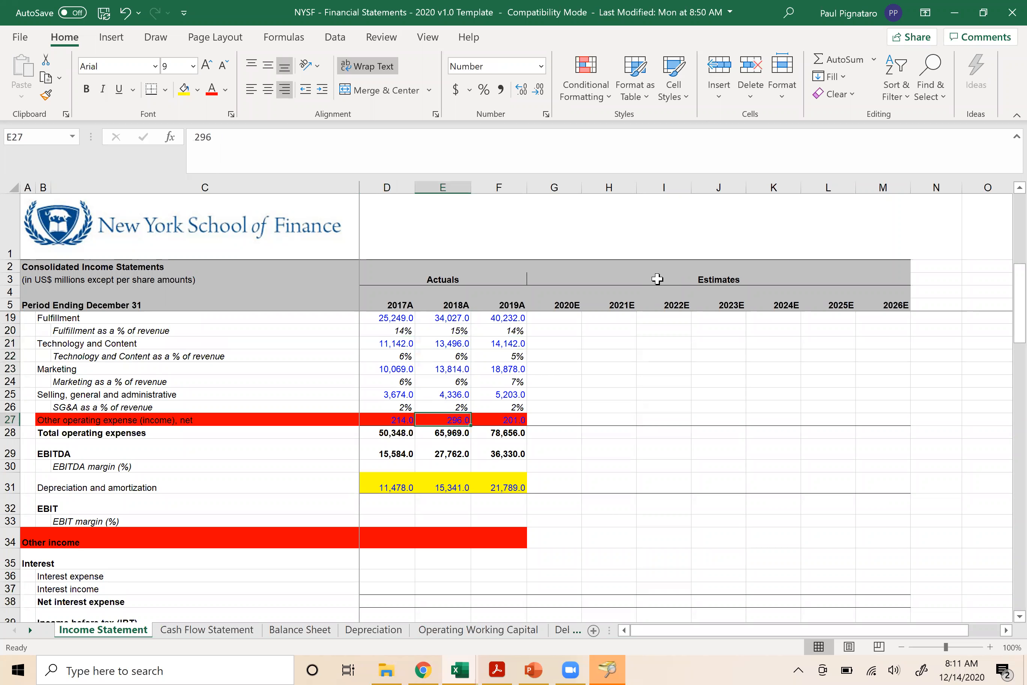
- Review the operating expense lines for all three actual years, ending on the 2017 depreciation and amortization in D31
key("Left")
key("Up")
key("Up")
key("Up")
key("Up")
key("Up")
key("Up")
key("Up")
key("Up")
key("Right")
key("Right")
key("Left")
key("Left")
key("Down")
key("Down")
key("Down")
key("Down")
key("Down")
key("Down")
key("Down")
key("Down")
key("Down")
key("Down")
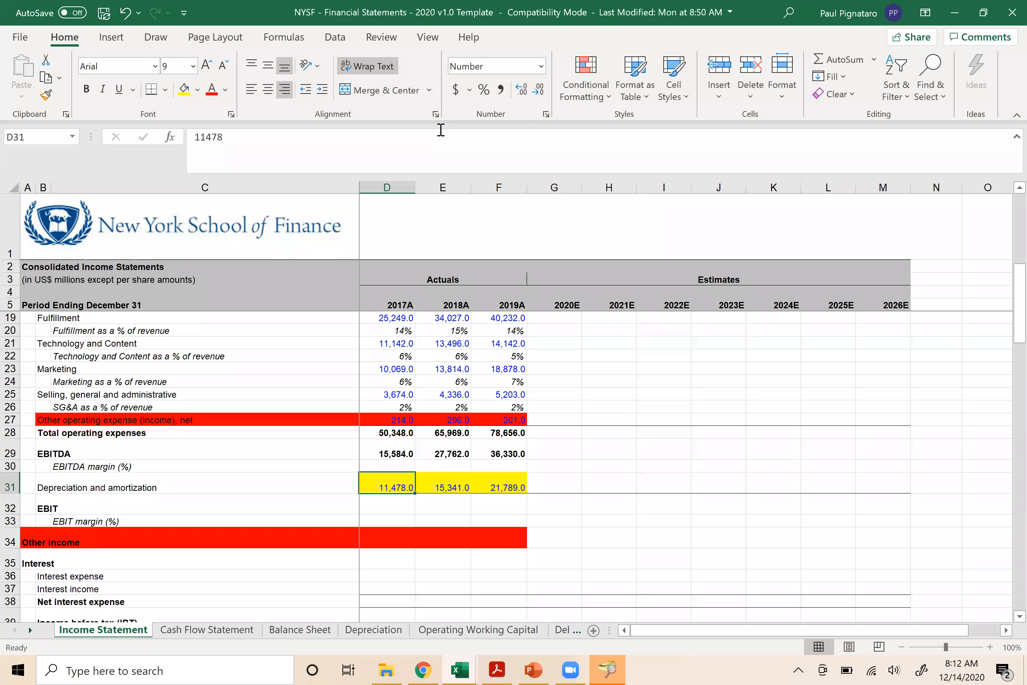
- Go back over the operating expenses and EBITDA from 2017 to 2019, returning to depreciation and amortization in D31
key("Down")
key("Up")
key("Up")
key("Up")
key("Up")
key("Up")
key("Up")
key("Up")
key("Up")
key("Up")
key("Up")
key("Up")
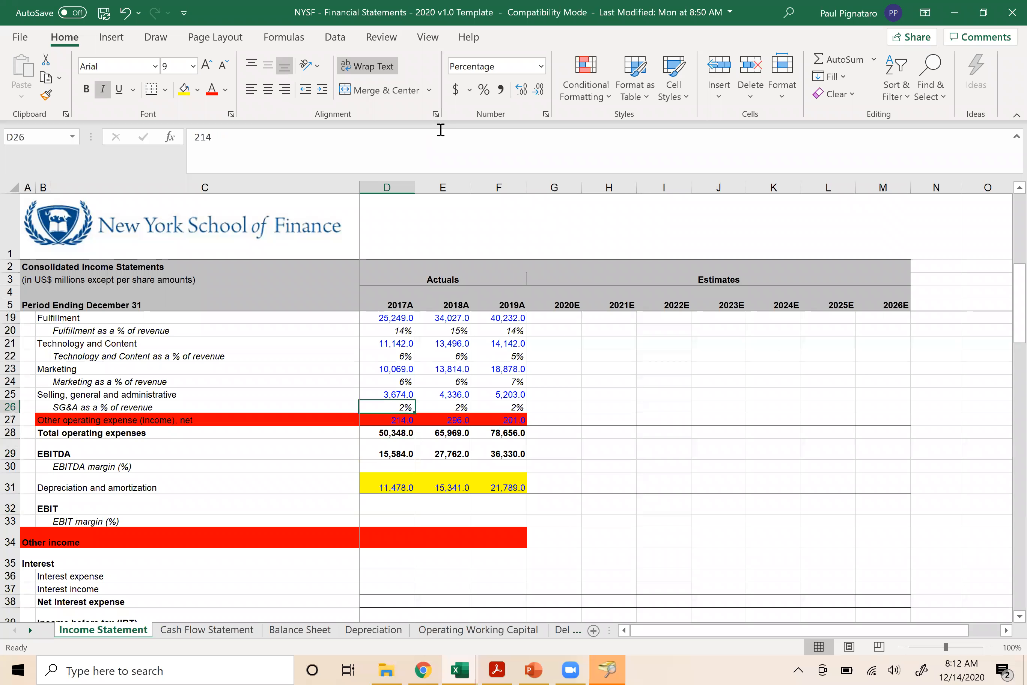
key("Up")
key("Up")
key("Right")
key("Right")
key("Down")
key("Down")
key("Down")
key("Down")
key("Down")
key("Down")
key("Down")
key("Down")
key("Down")
key("Down")
key("Down")
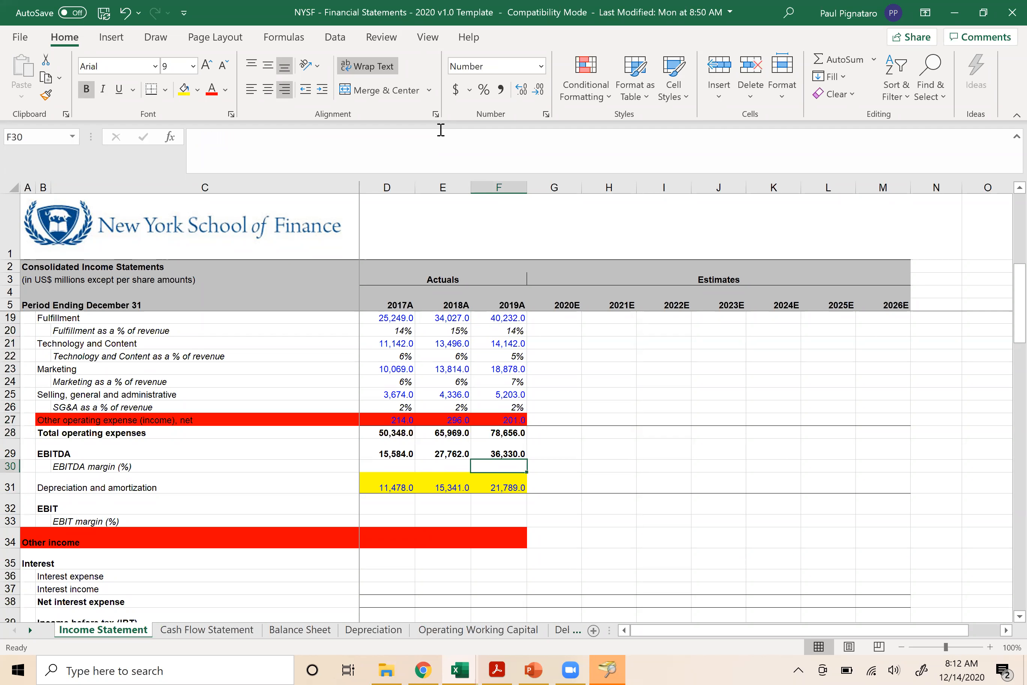
key("Left")
key("Left")
key("Down")
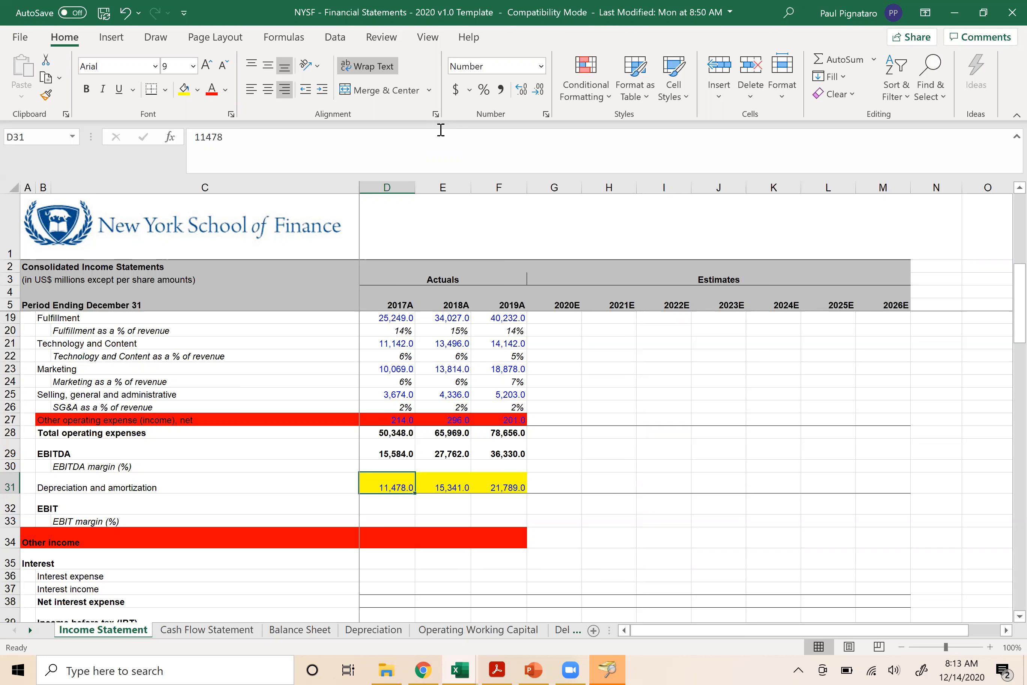
- Review the cost of goods sold, SG&A and depreciation rows, view the Cash Flow Statement sheet and return to the Income Statement
scroll(441, 130, "up", 2)
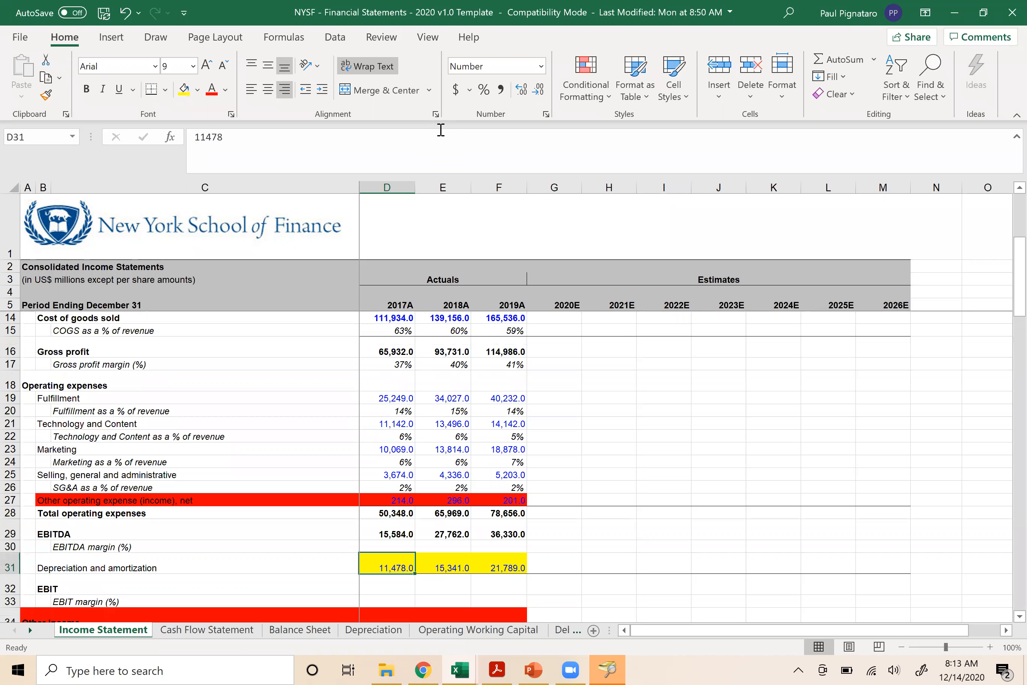
left_click(387, 318)
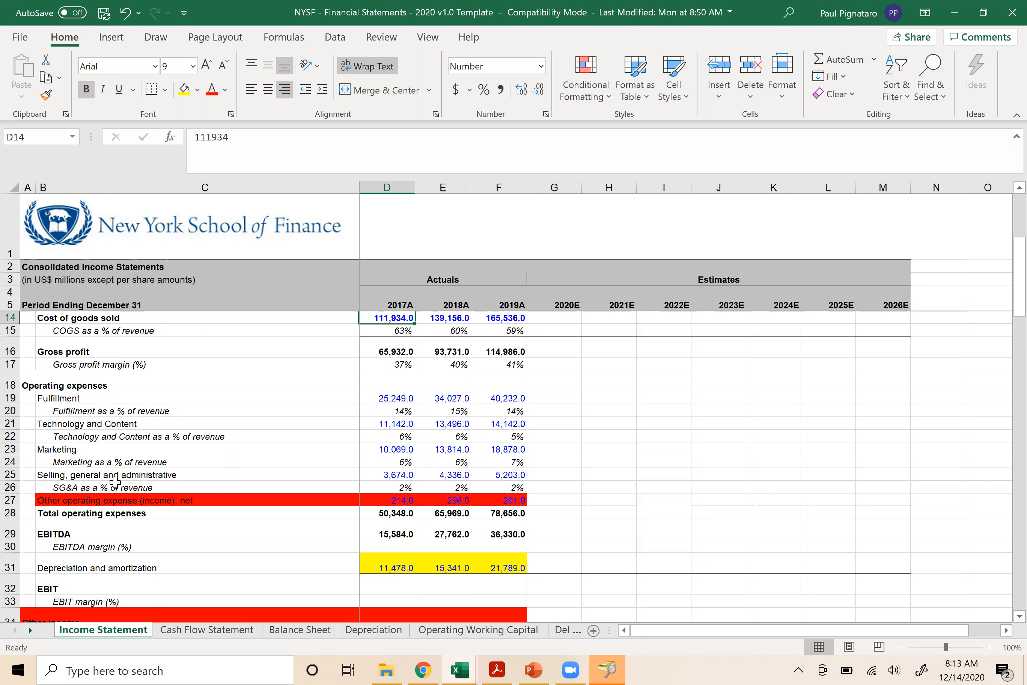
left_click(138, 474)
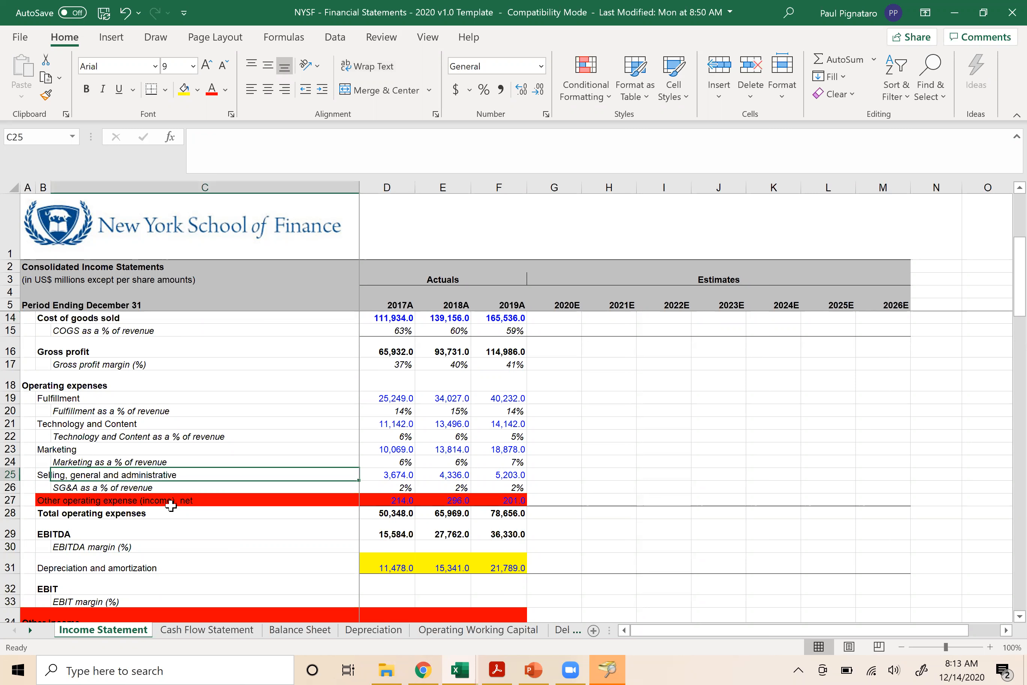
left_click(382, 563)
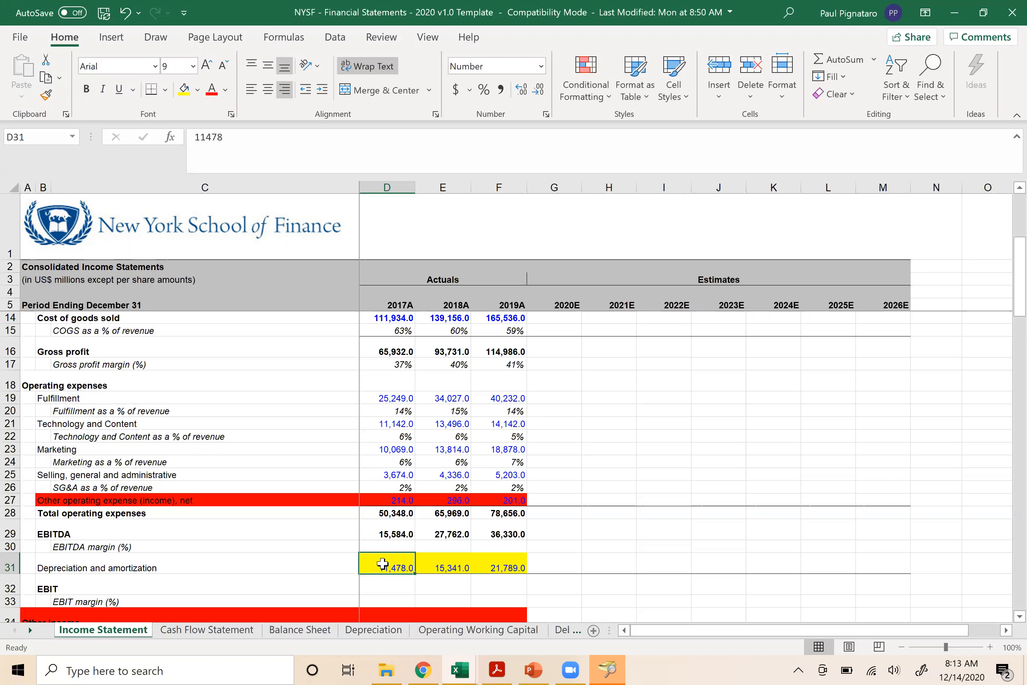
left_click(217, 631)
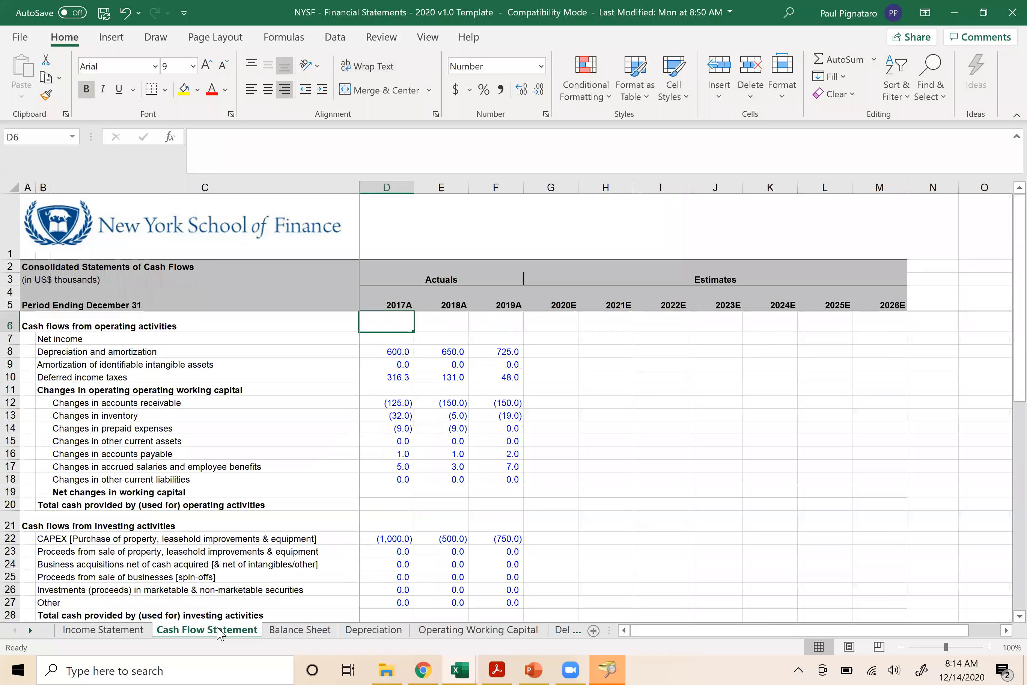
left_click(103, 631)
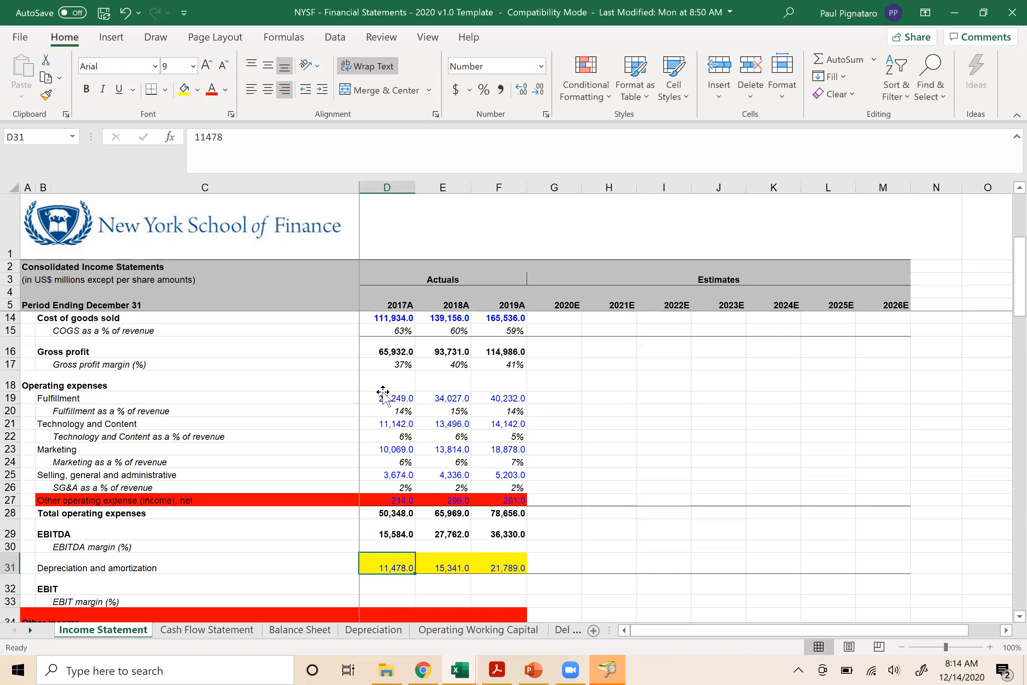
- Compare the 2017 Fulfillment and Technology and Content cells, D19 and D21, with the EBITDA formula in D29
left_click(382, 397)
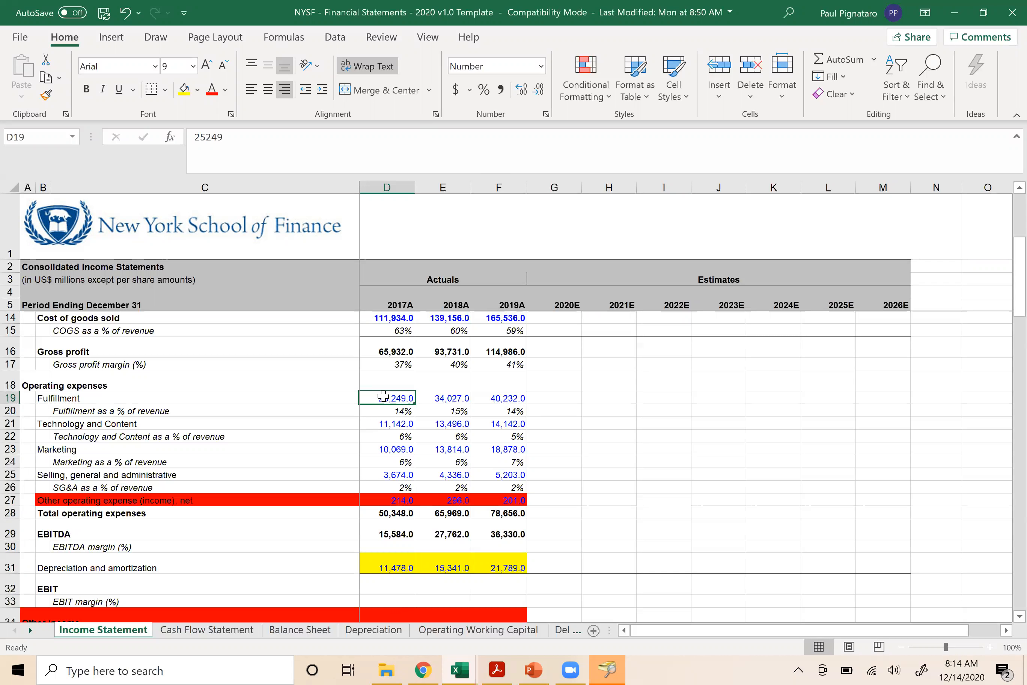
left_click(111, 395)
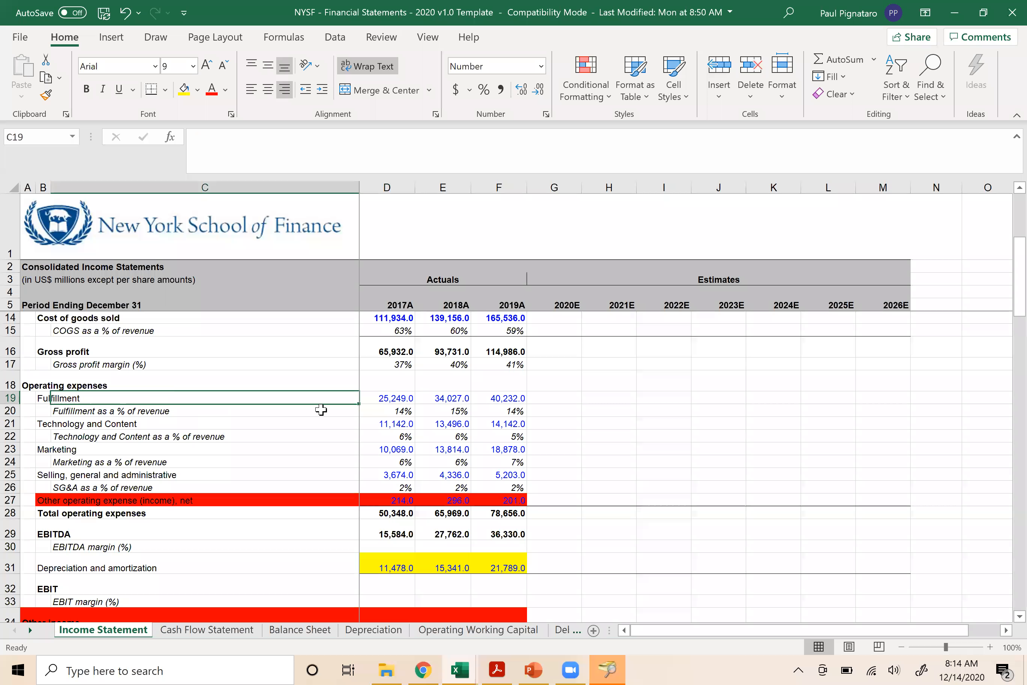
left_click(385, 424)
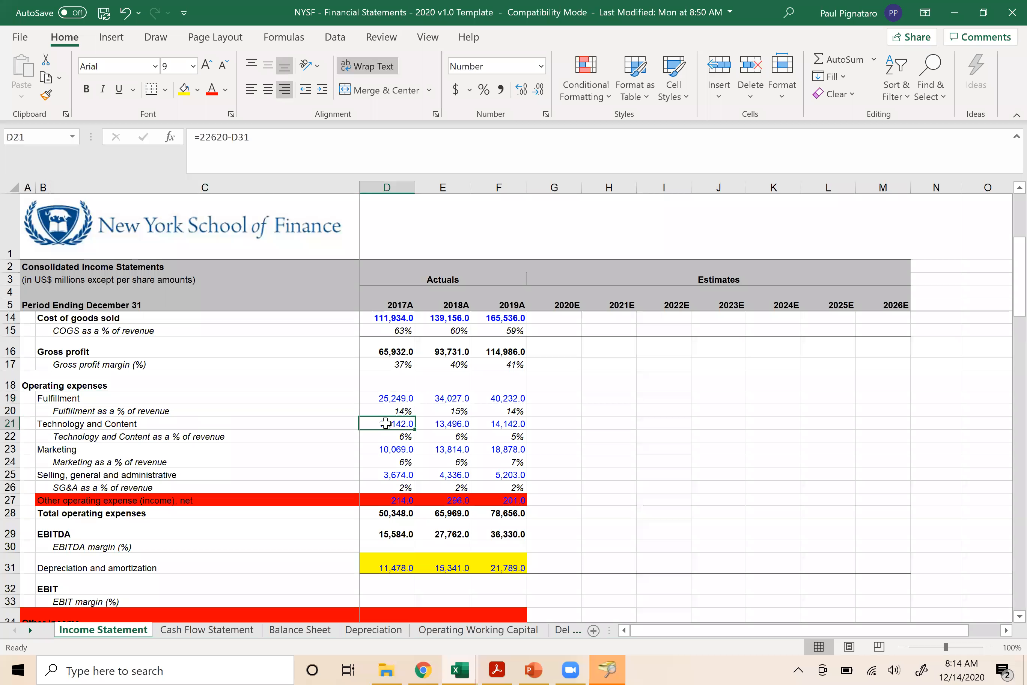
left_click(379, 397)
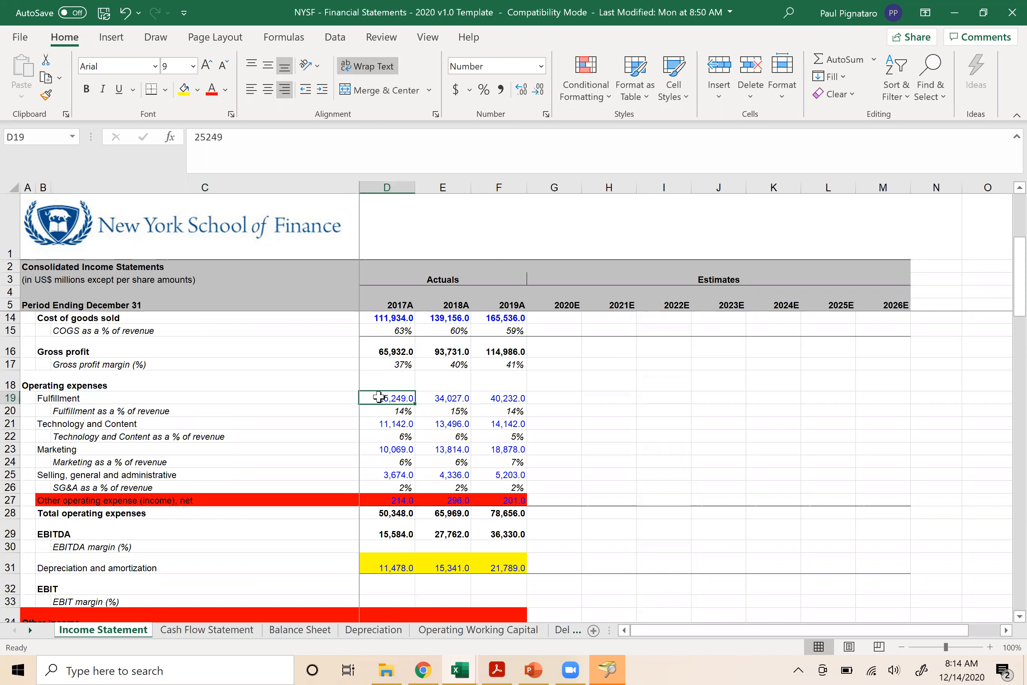
left_click(381, 527)
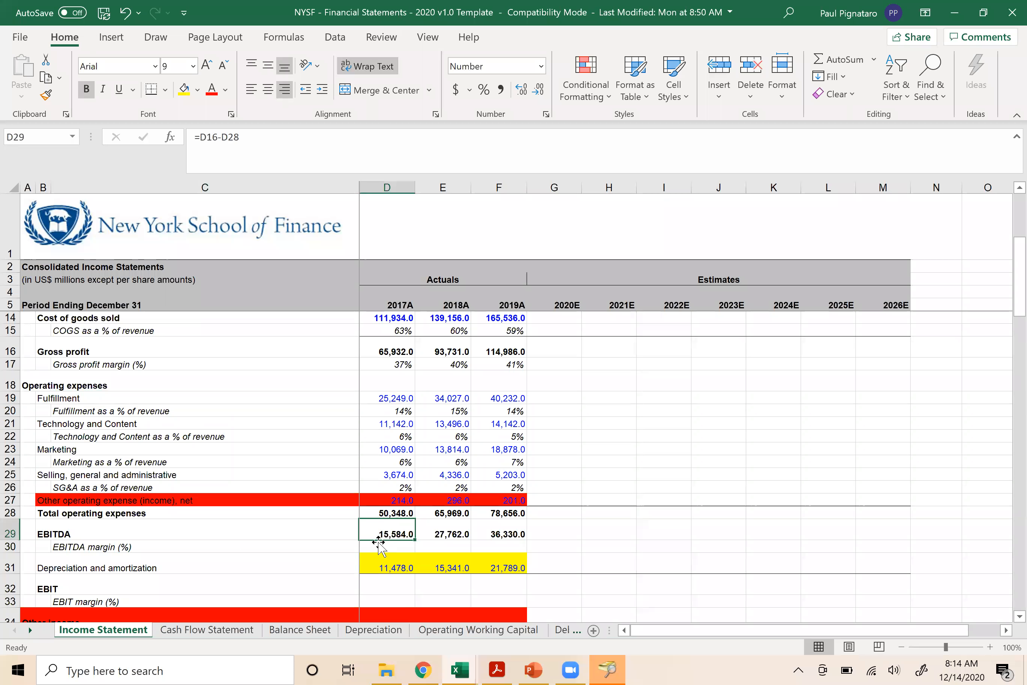
left_click(379, 399)
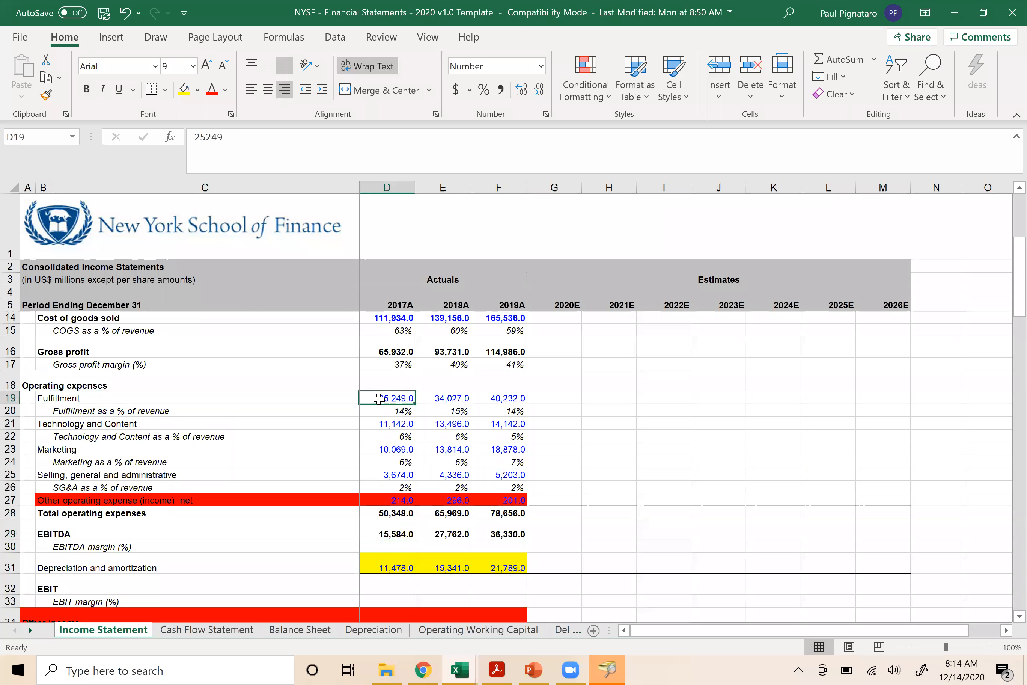
left_click(372, 423)
left_click(373, 398)
left_click(378, 530)
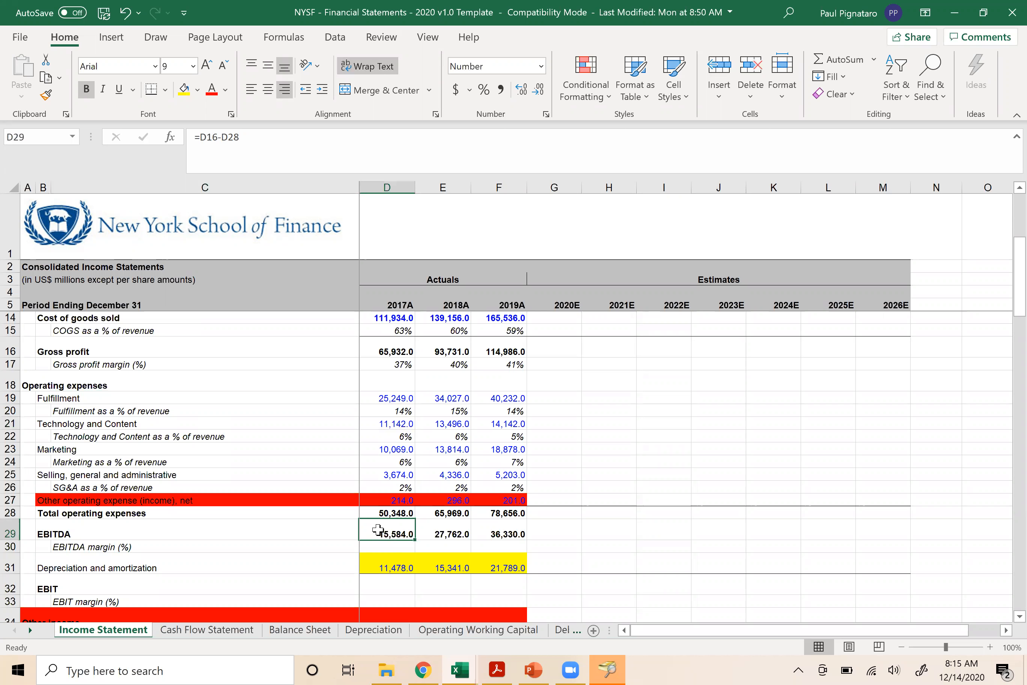
- Examine the Fulfillment and Technology and Content line items against 2017 total operating expenses and EBITDA
left_click(47, 397)
left_click(46, 422)
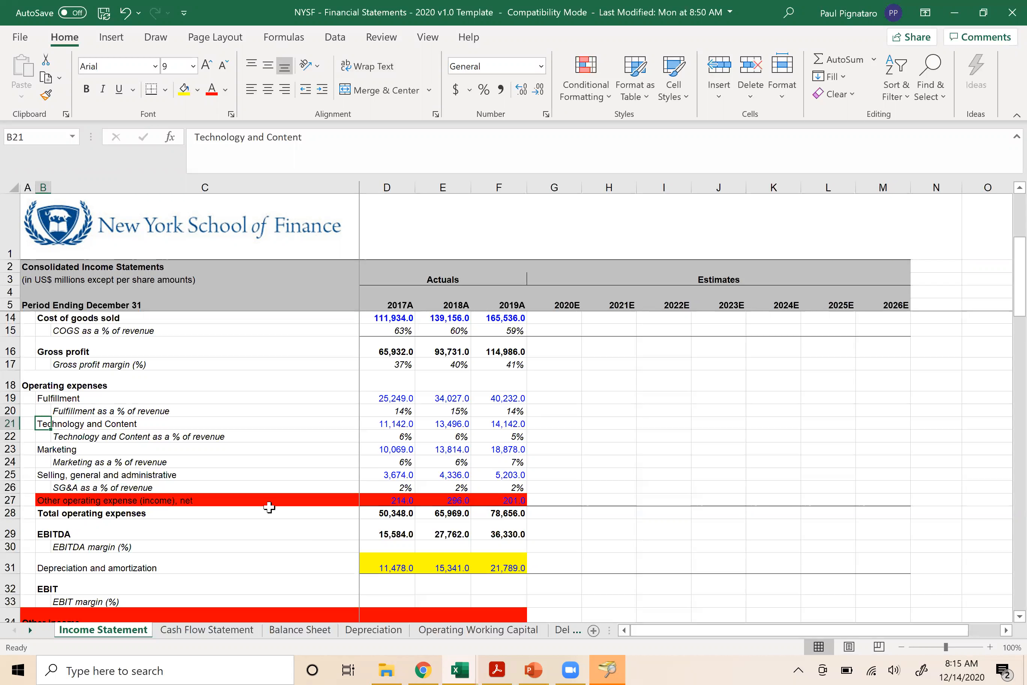
left_click(379, 531)
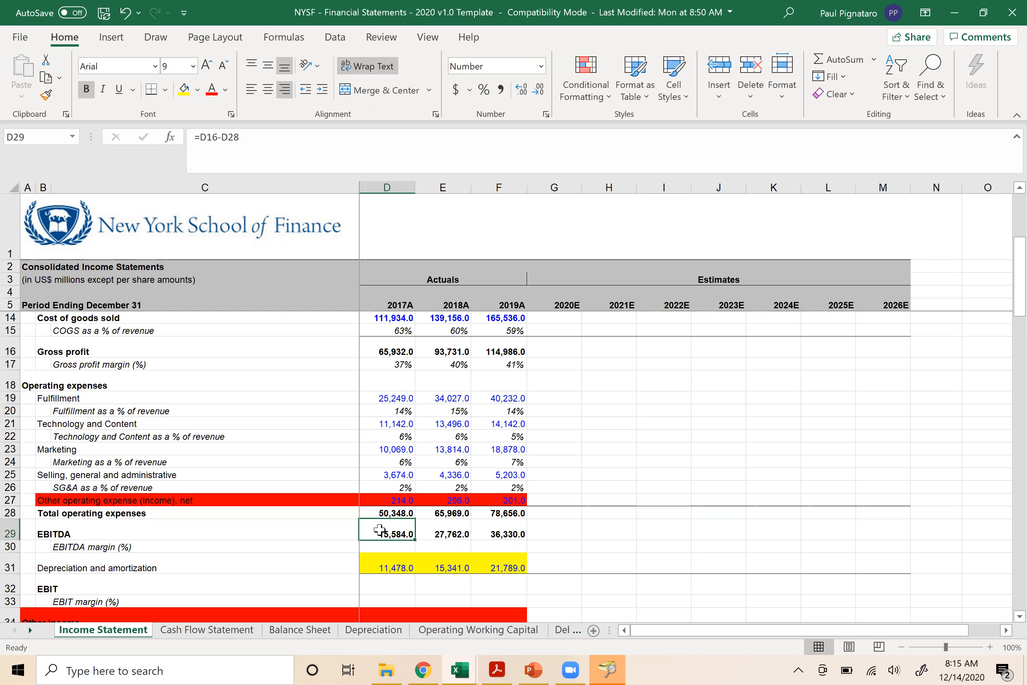
left_click(45, 396)
left_click(42, 425)
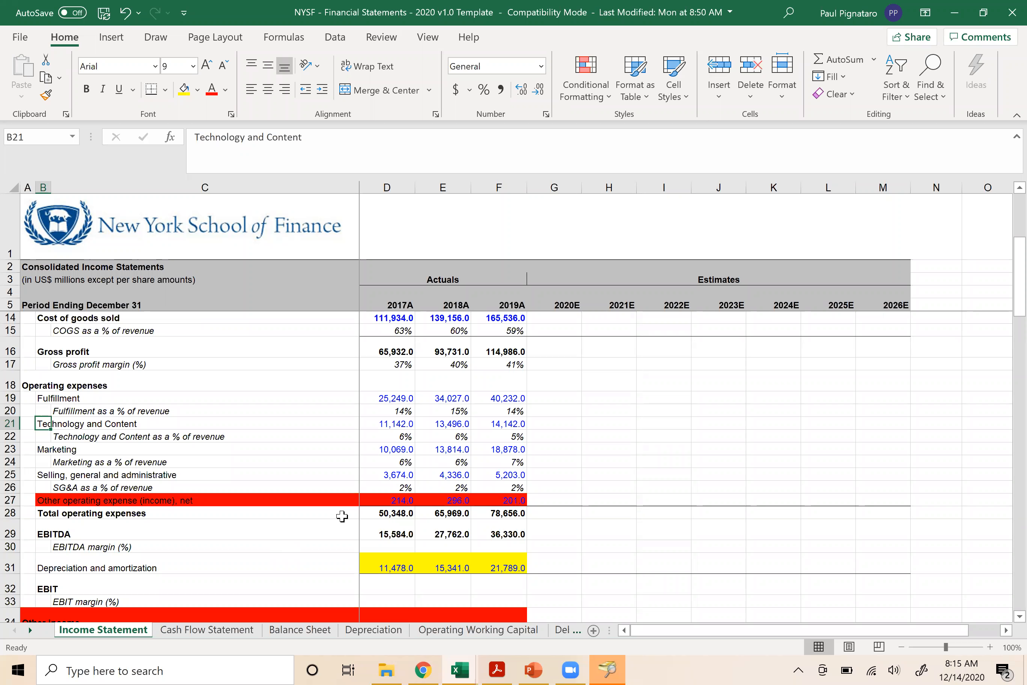
left_click(375, 516)
left_click(384, 535)
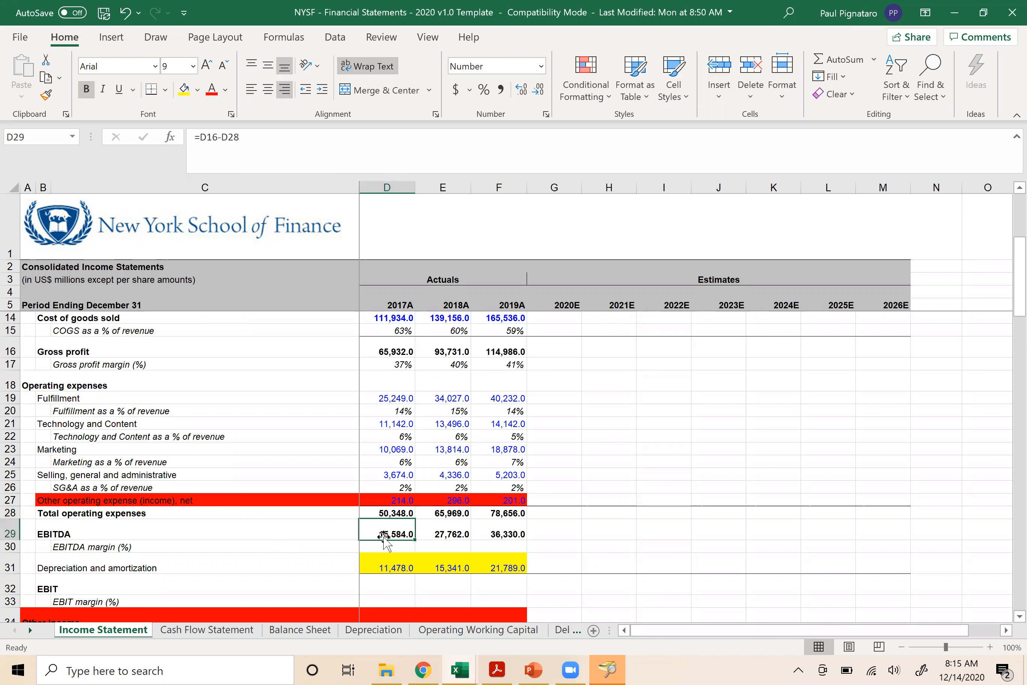
- Inspect the EBITDA formulas for 2019 and 2017, and trace the 2017 formula back to gross profit in D16
left_click(501, 536)
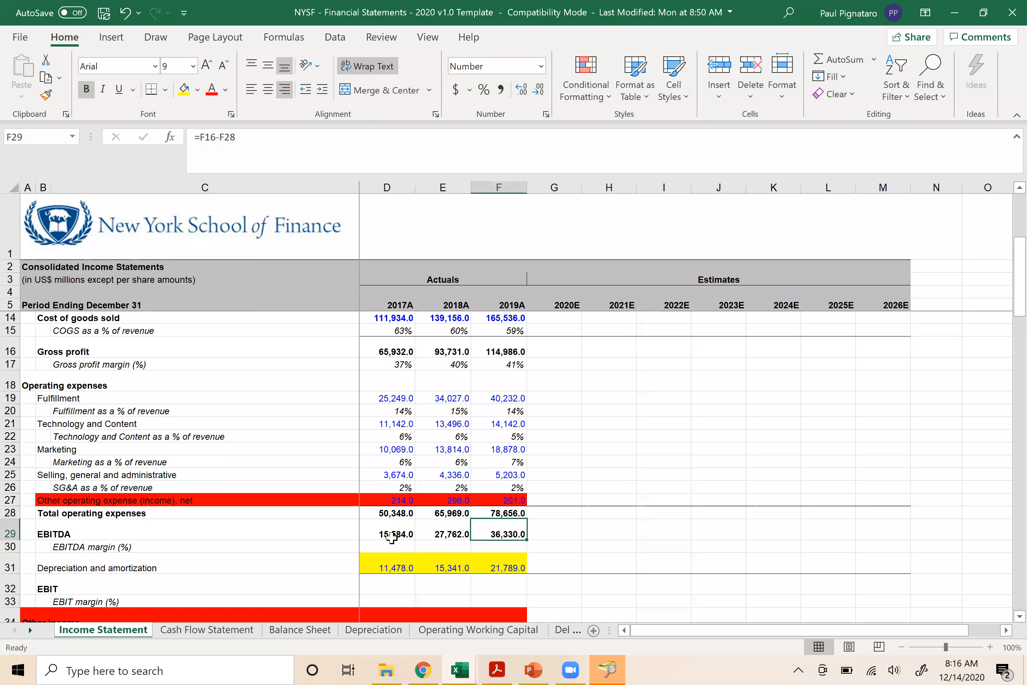
left_click(381, 534)
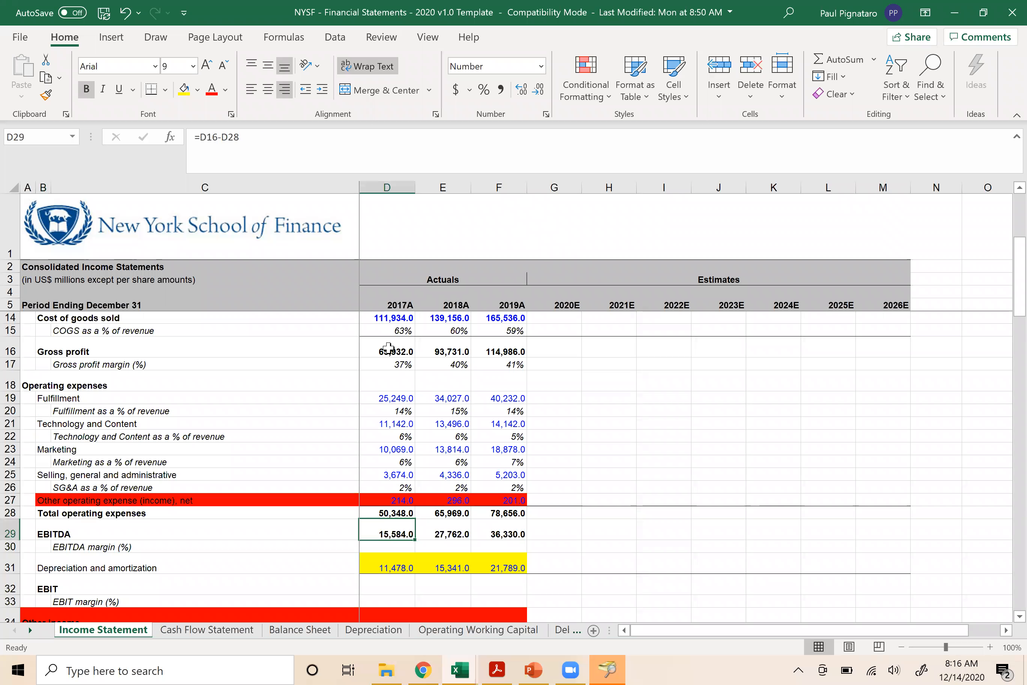
key("ctrl+bracketleft")
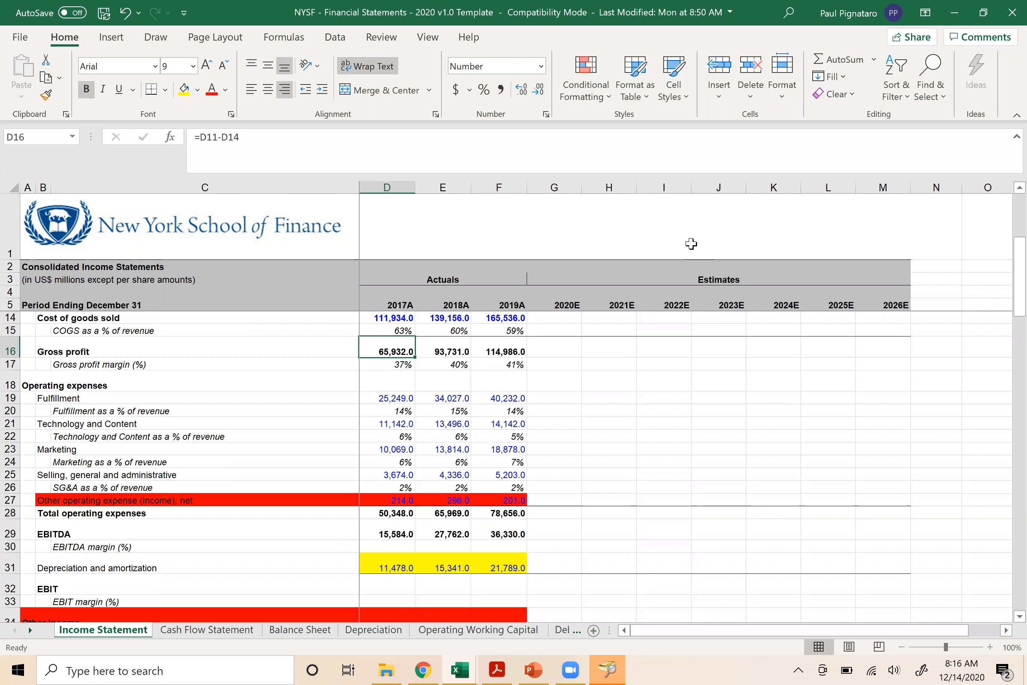
key("F5")
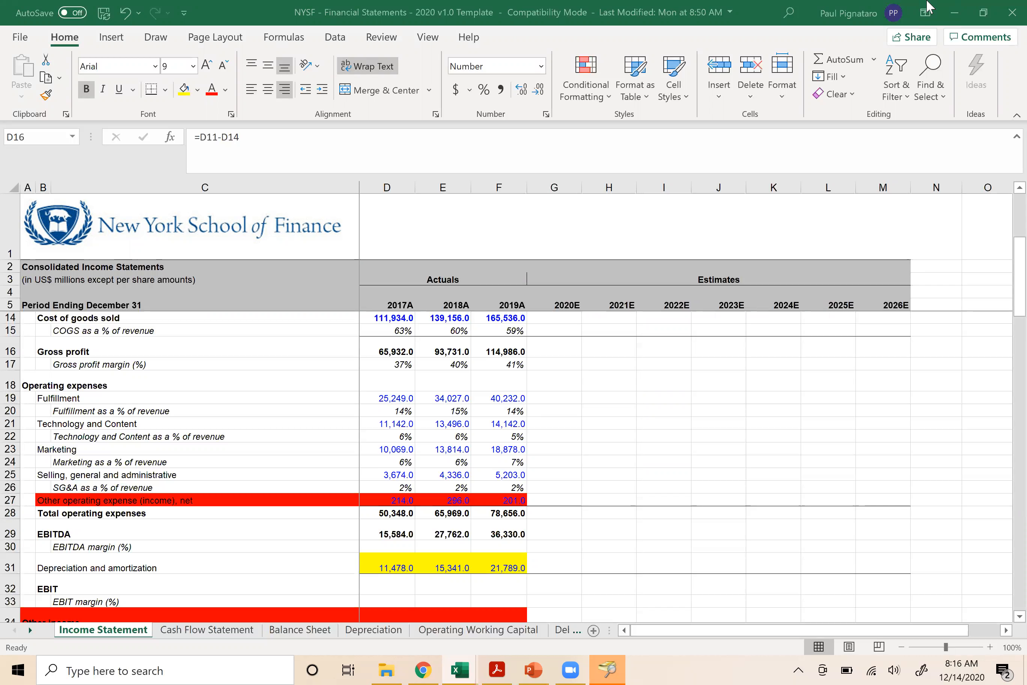
- Check the 2017 Total operating expenses and Other operating expense cells, D28 and D27
left_click(386, 513)
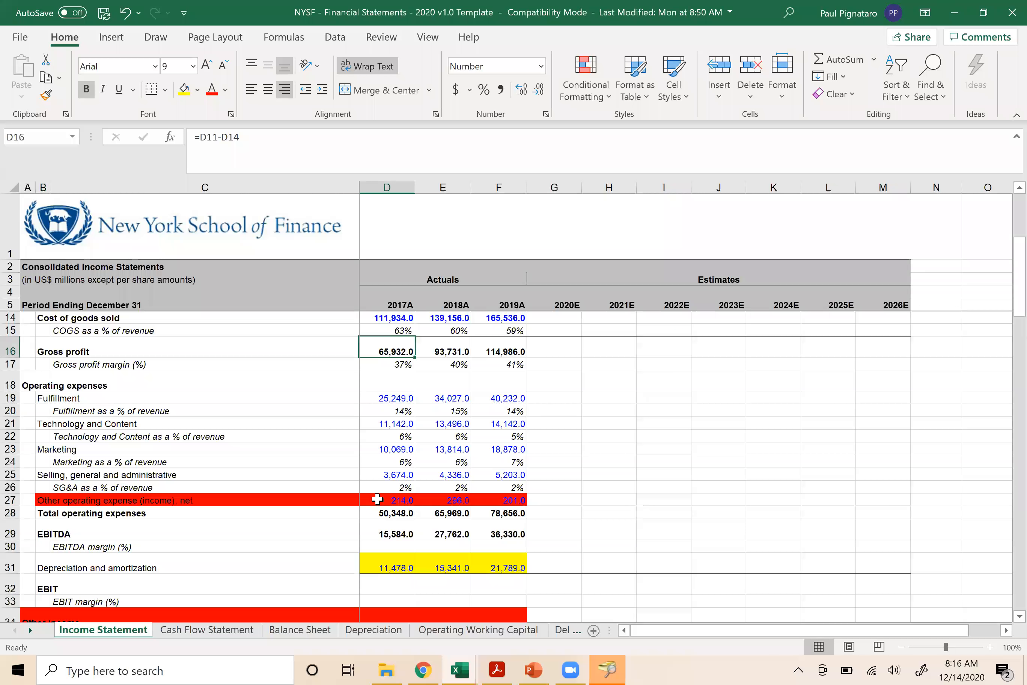
left_click(377, 499)
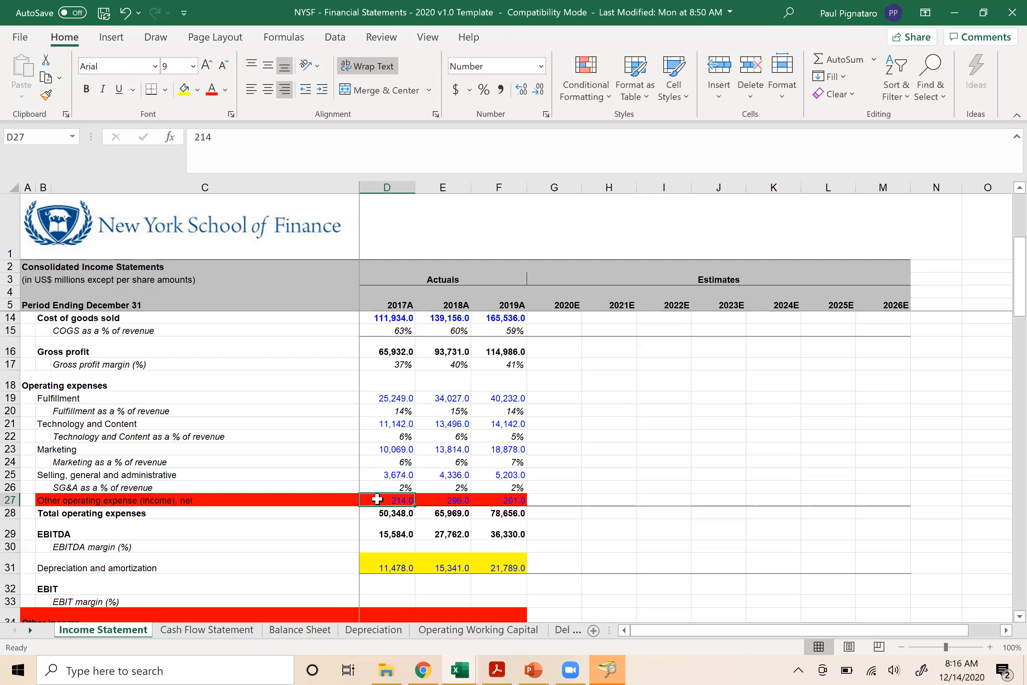
left_click(427, 125)
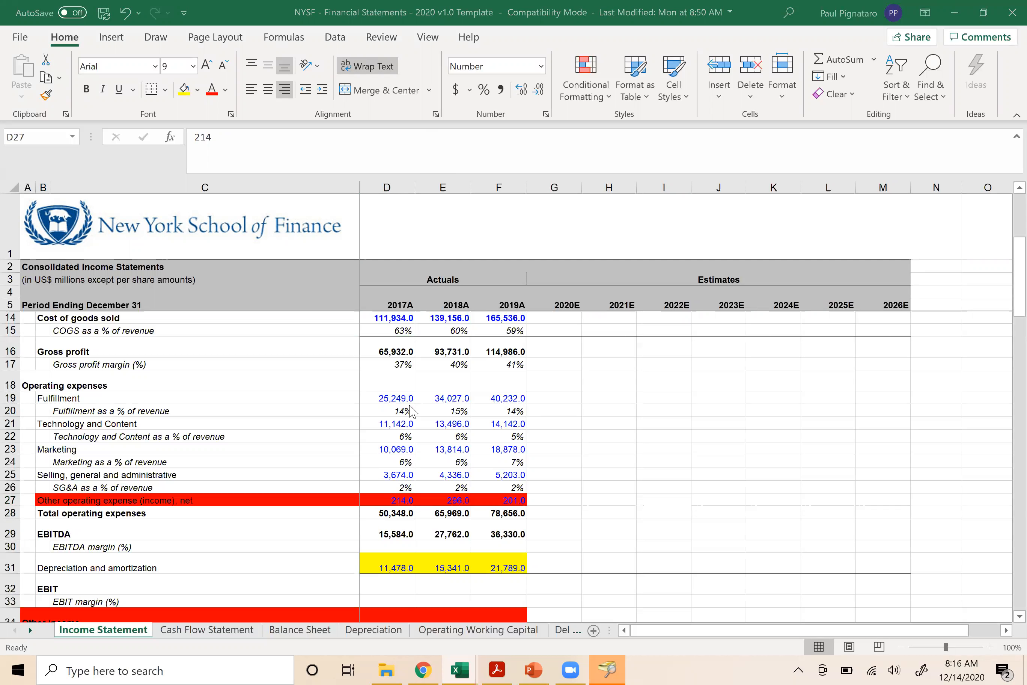
- Switch to the 2019 annual report PDF and find the Cost of Sales accounting policy in Note 1
key("alt+Tab")
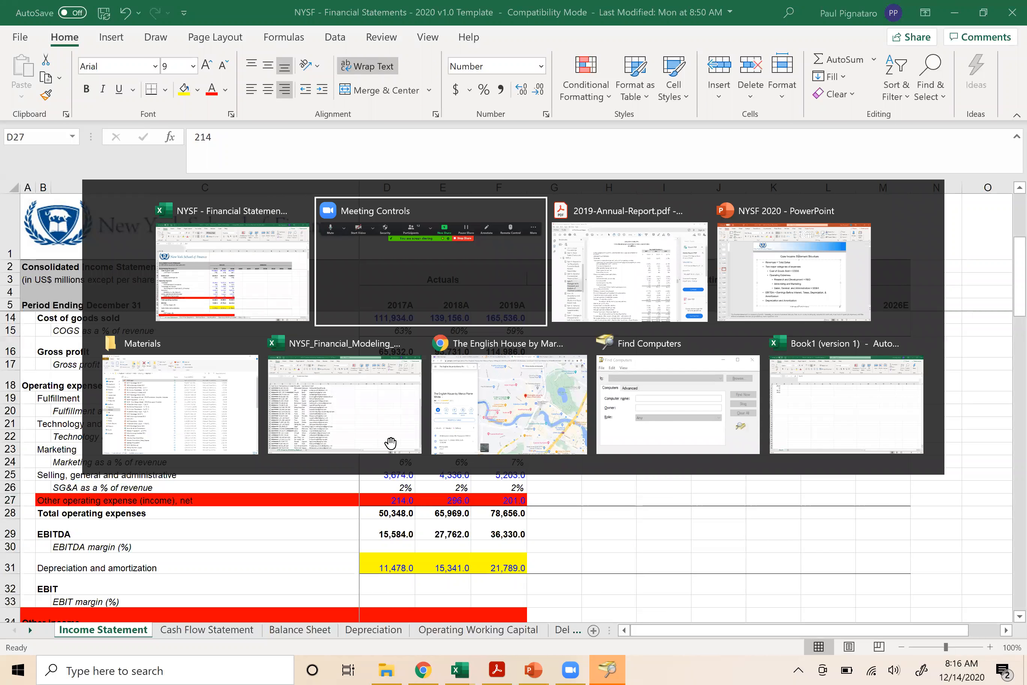
key("Tab")
scroll(391, 442, "down", 20)
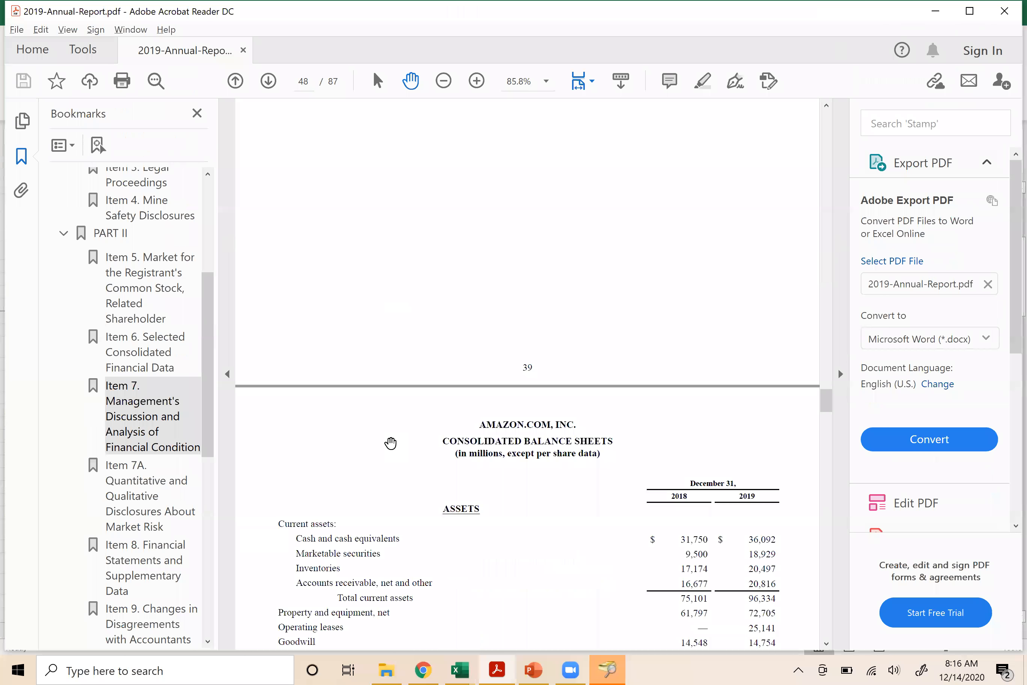
scroll(390, 442, "down", 10)
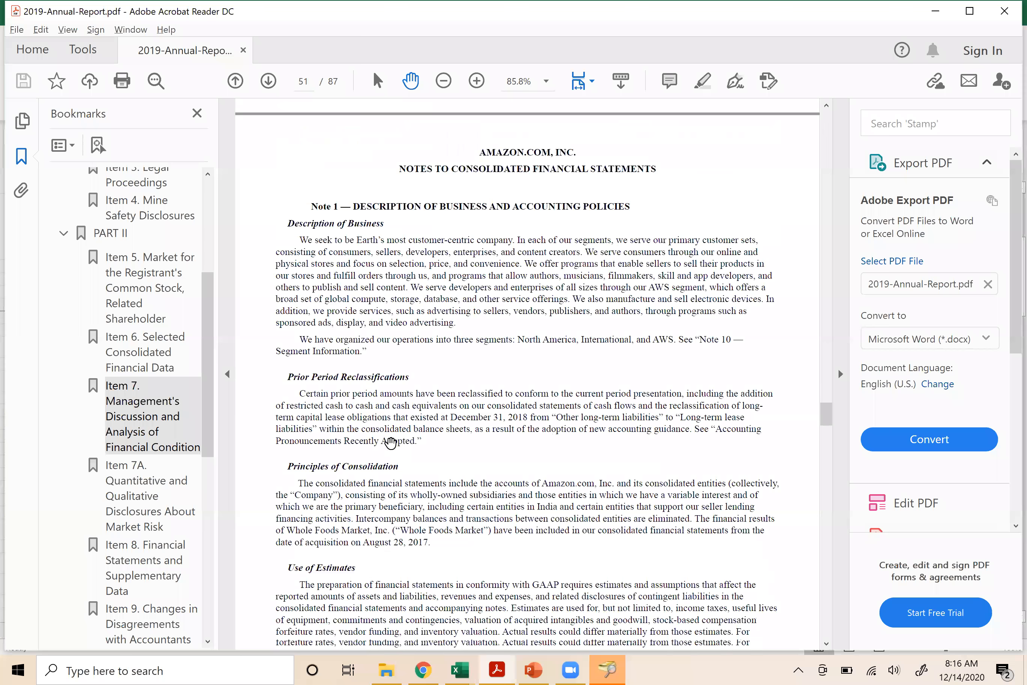
scroll(391, 442, "up", 1)
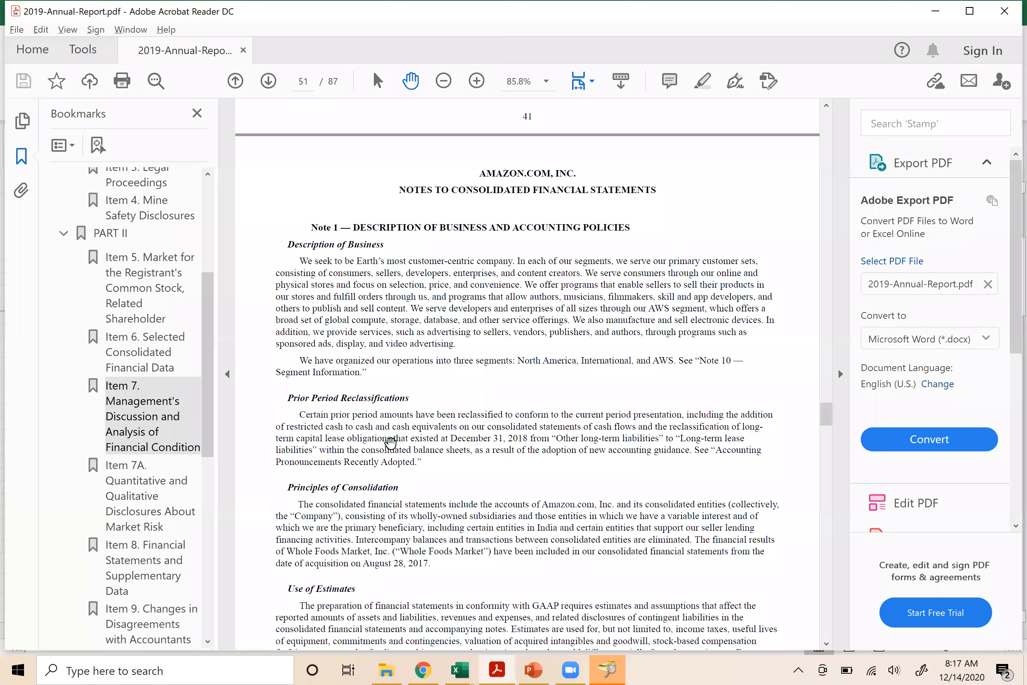
scroll(391, 442, "down", 10)
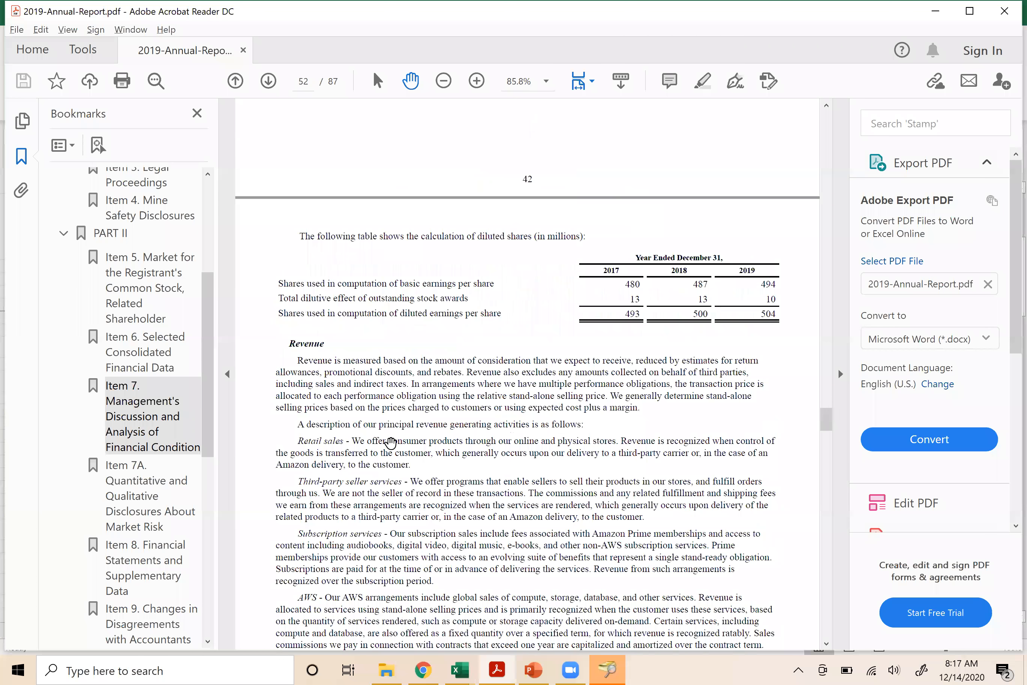
scroll(390, 442, "down", 5)
scroll(391, 443, "down", 4)
scroll(391, 442, "down", 4)
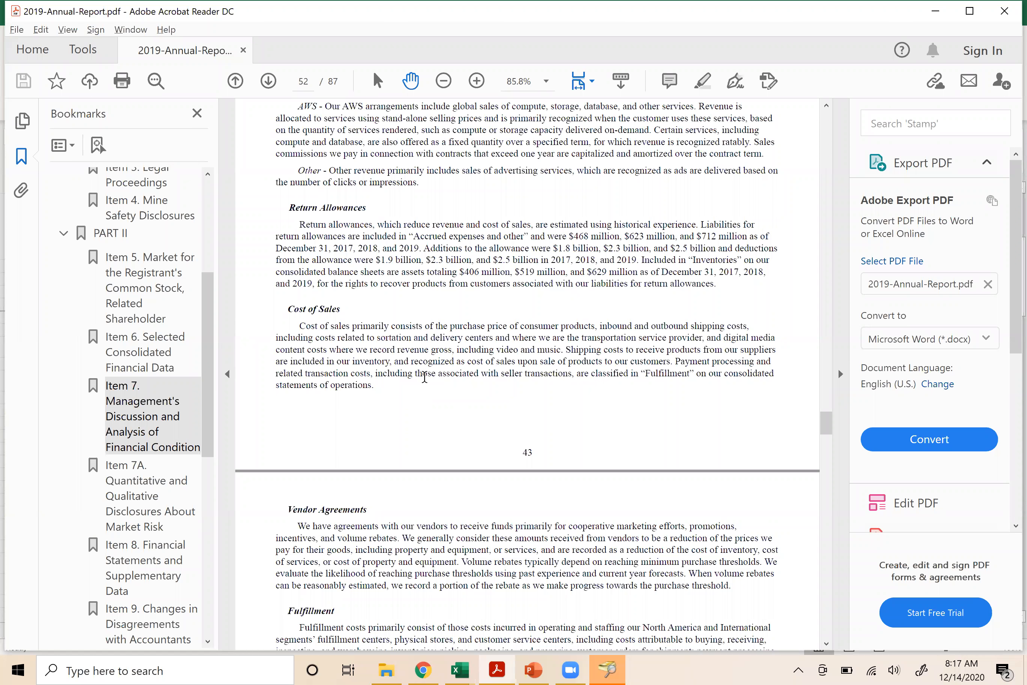
- Read the Fulfillment policy paragraph in the annual report and check the 2017 Fulfillment amount in cell D19 of the Excel model
scroll(336, 416, "down", 3)
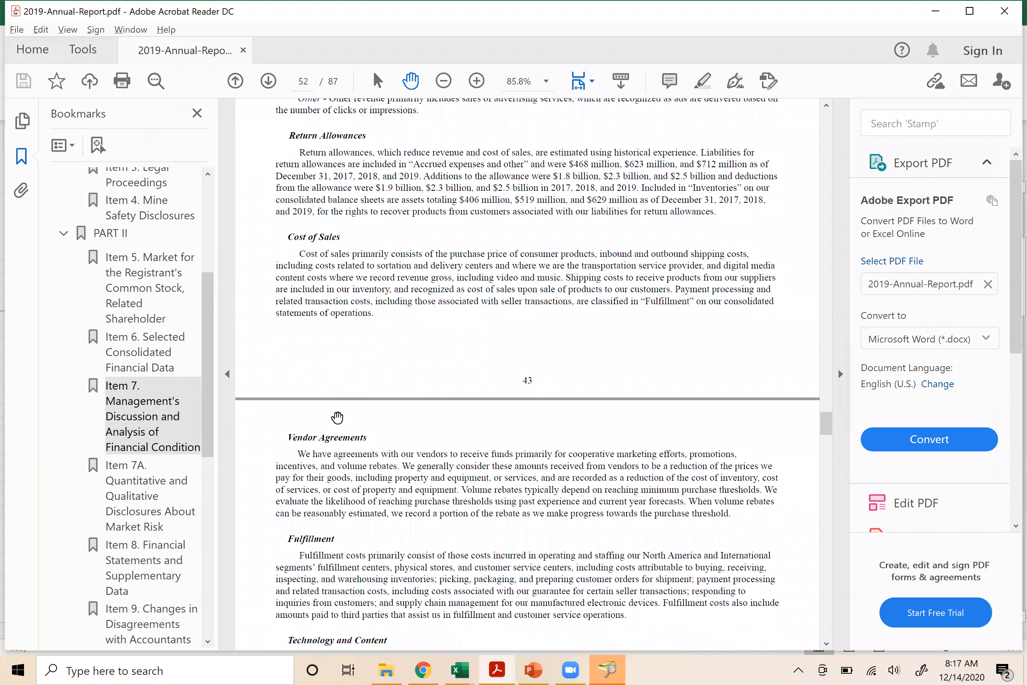
scroll(337, 417, "down", 4)
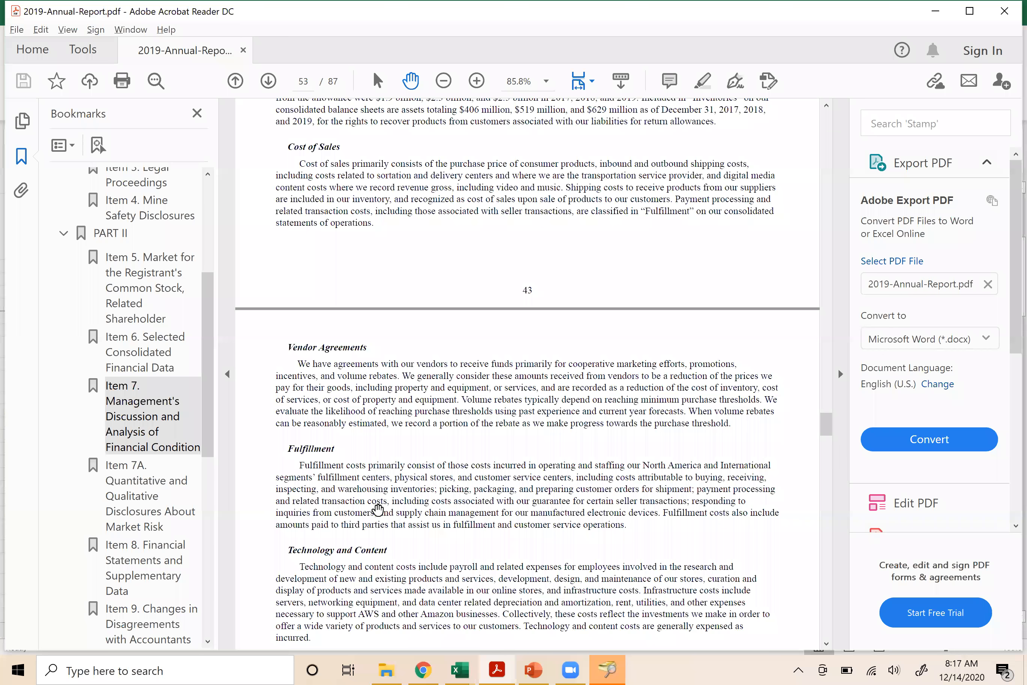
scroll(378, 509, "down", 2)
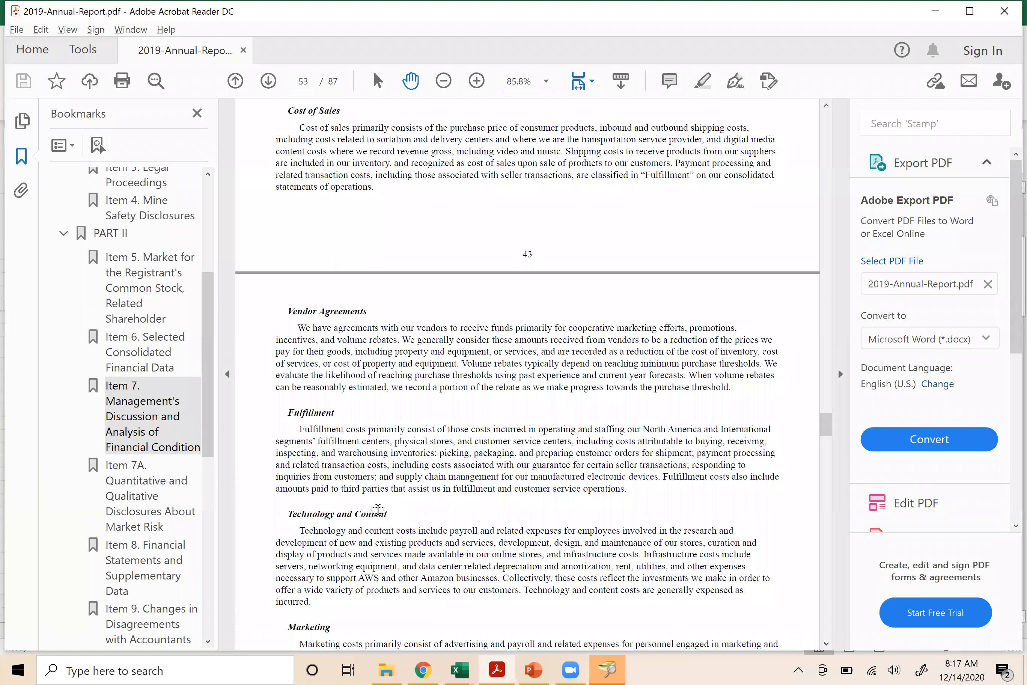
key("alt+Tab")
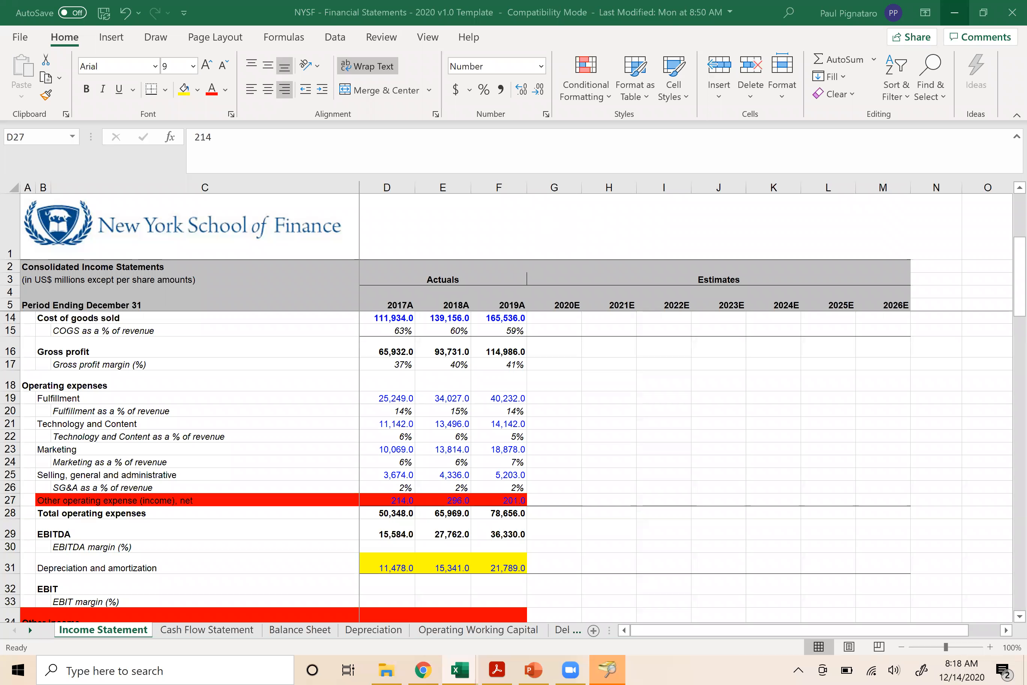
left_click(378, 397)
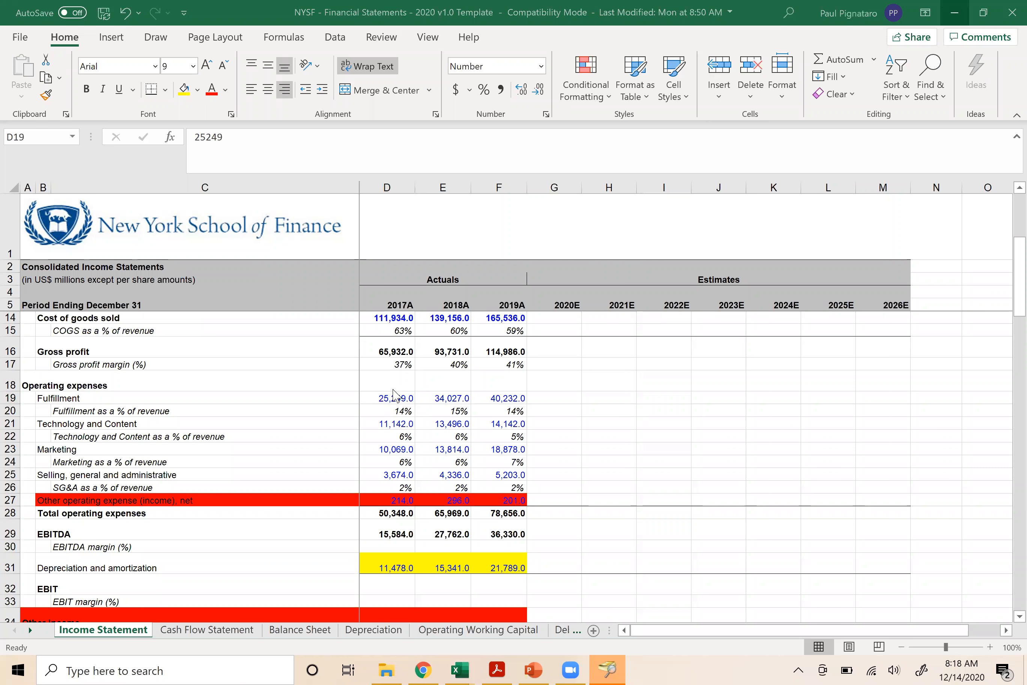
- Return to the annual report and highlight the Technology and Content text covering data center related depreciation and amortization
key("alt+Tab")
key("alt+Tab")
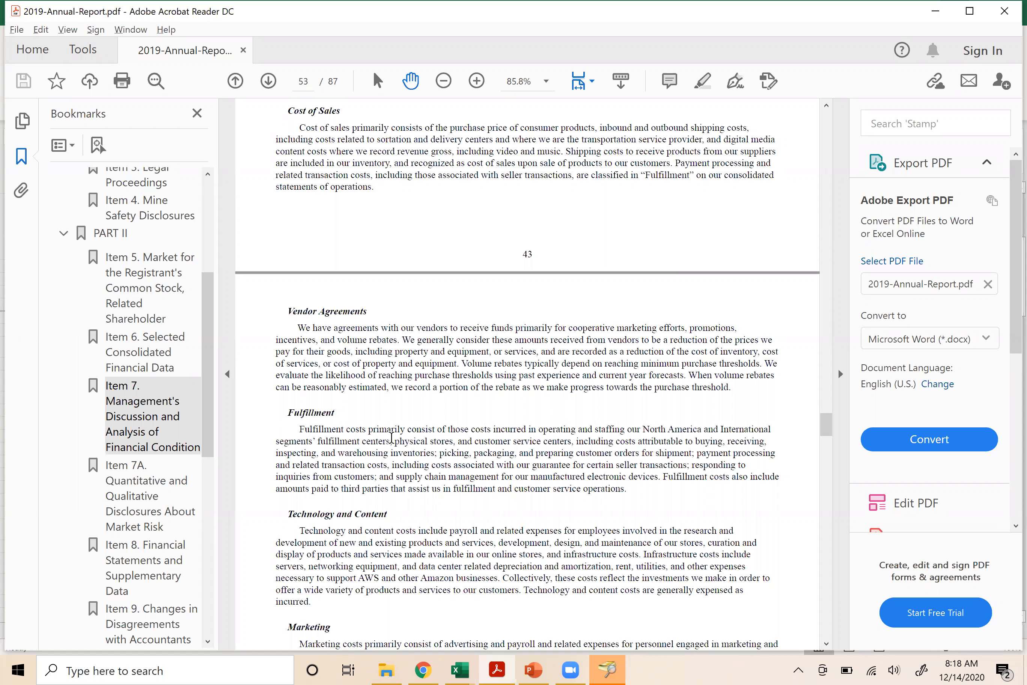
scroll(391, 437, "down", 3)
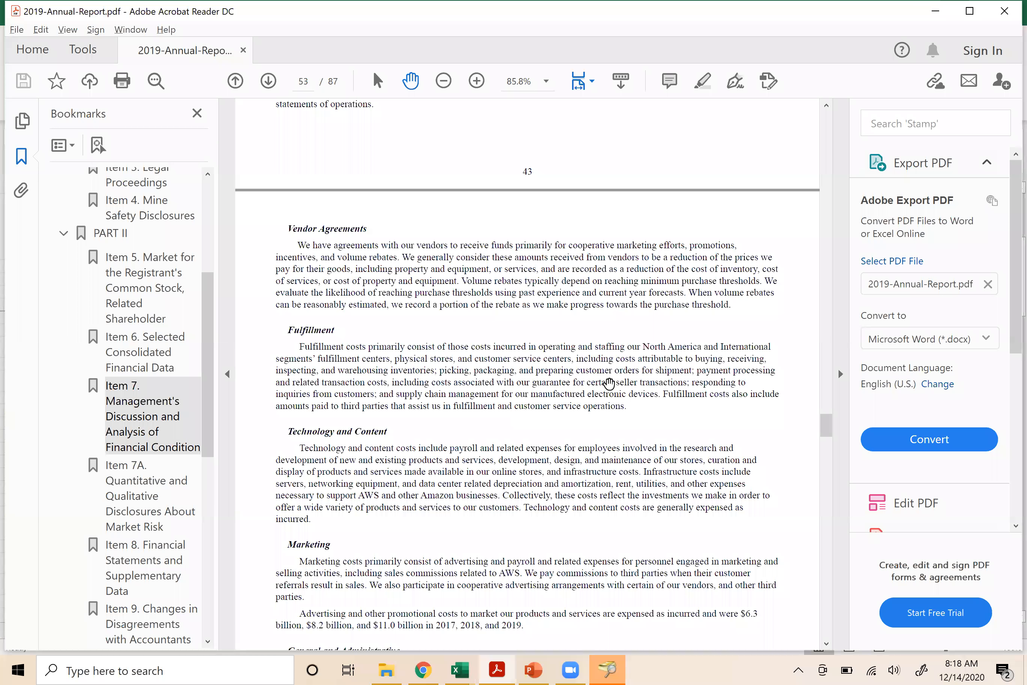
scroll(400, 367, "down", 2)
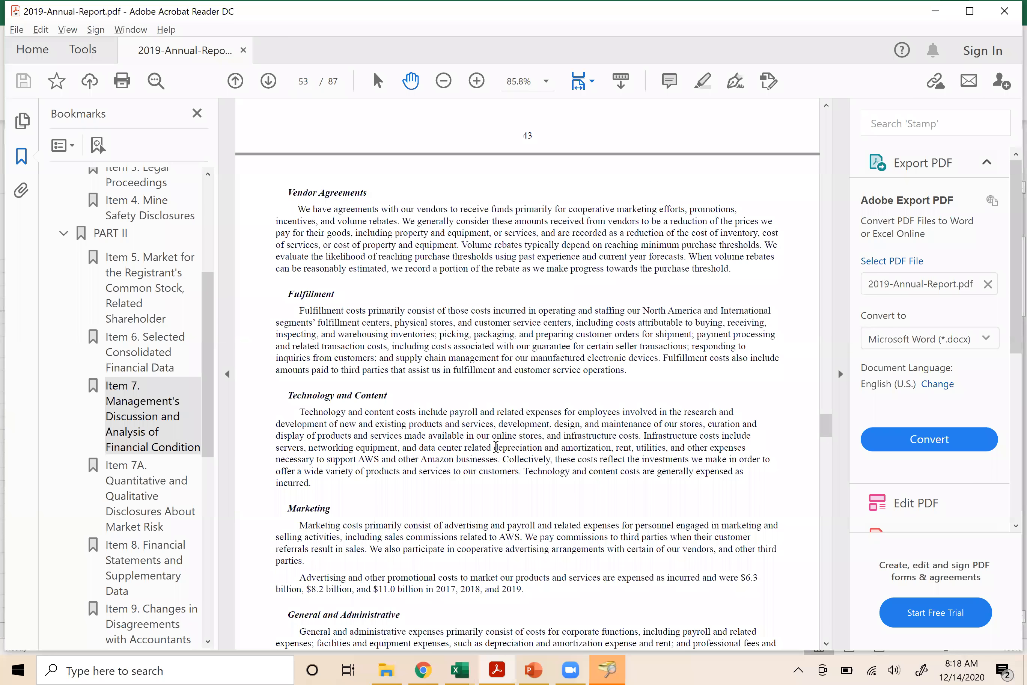
left_click_drag(495, 447, 543, 447)
left_click(611, 450)
mouse_move(611, 449)
left_mouse_down()
mouse_move(484, 435)
mouse_move(489, 446)
left_mouse_up()
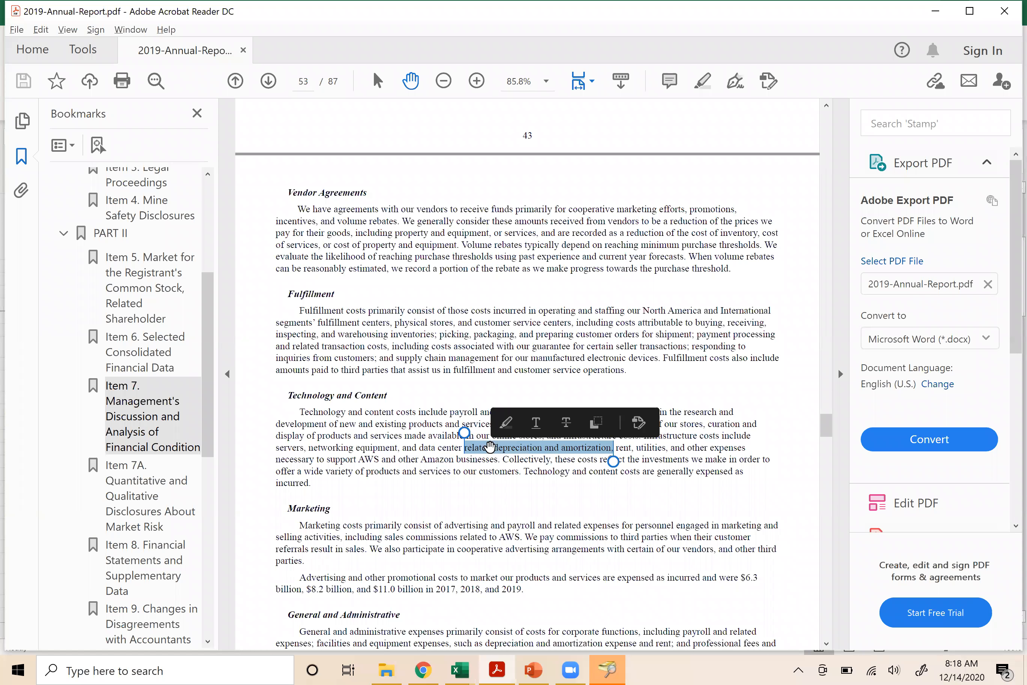
mouse_move(300, 410)
left_mouse_down()
mouse_move(382, 472)
mouse_move(400, 472)
mouse_move(412, 492)
mouse_move(411, 484)
left_mouse_up()
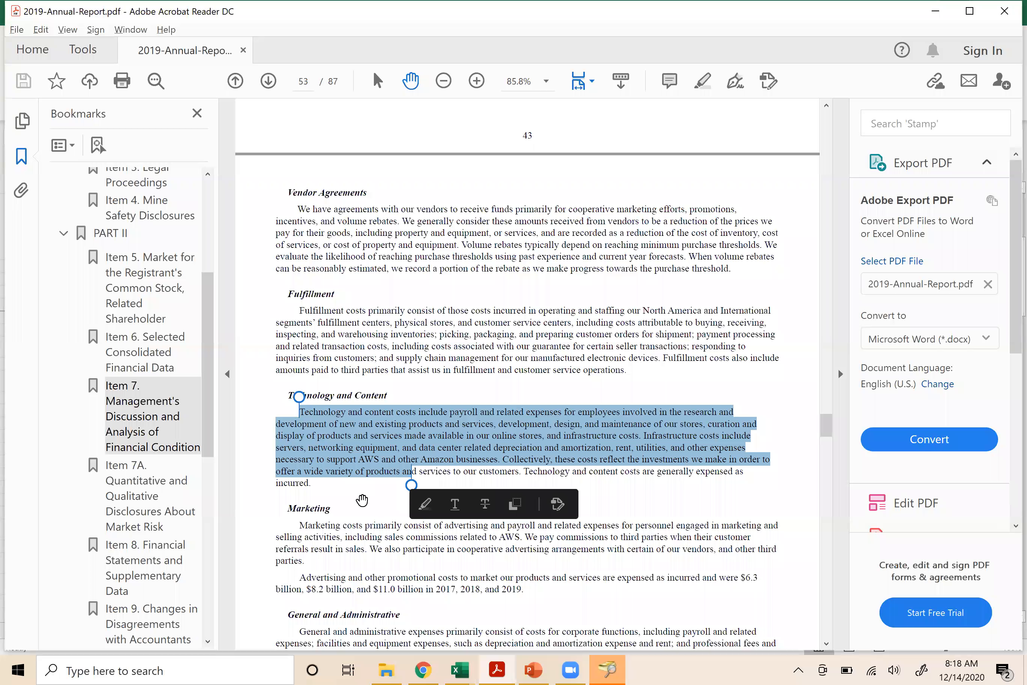
- Read the General and Administrative policy paragraph and check the 2017 Selling, general and administrative cell, D25, in the Excel model
scroll(362, 500, "down", 3)
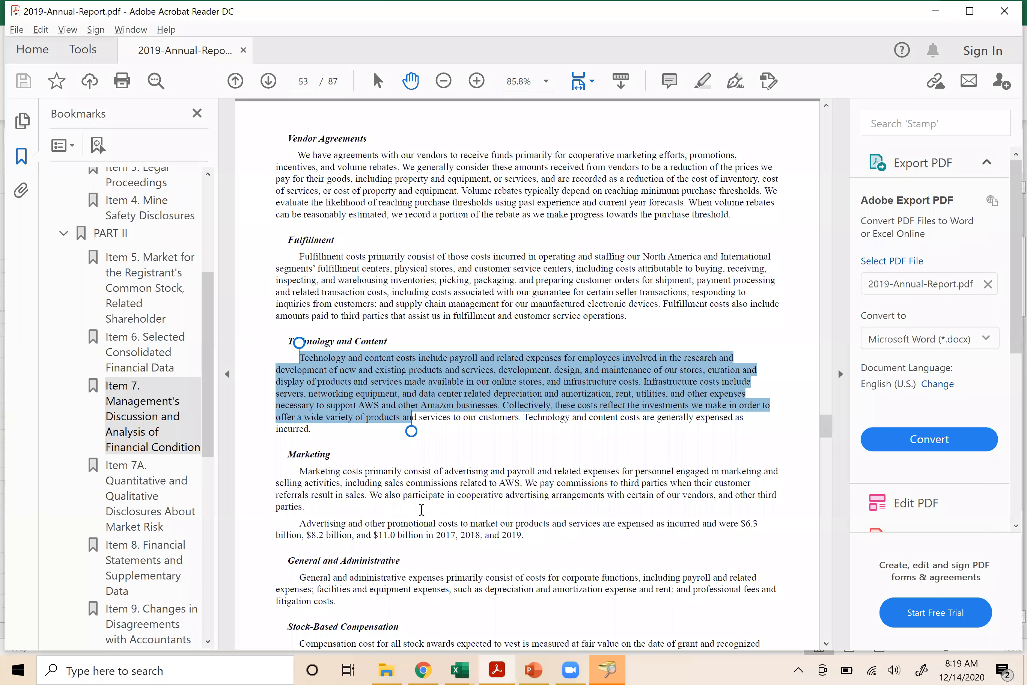
scroll(421, 509, "down", 1)
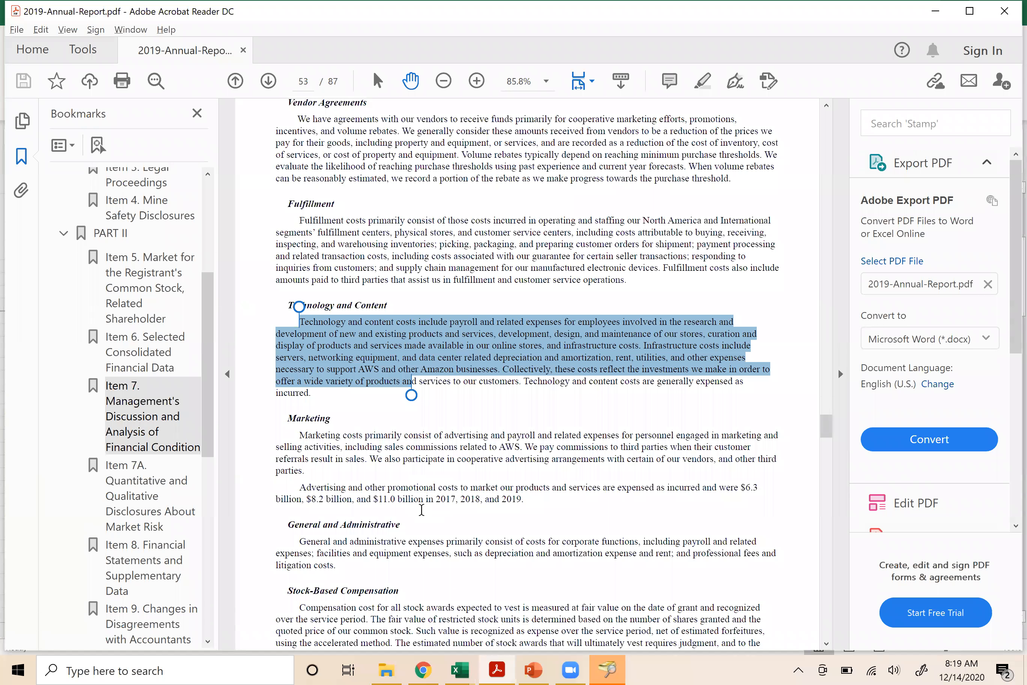
scroll(421, 510, "down", 1)
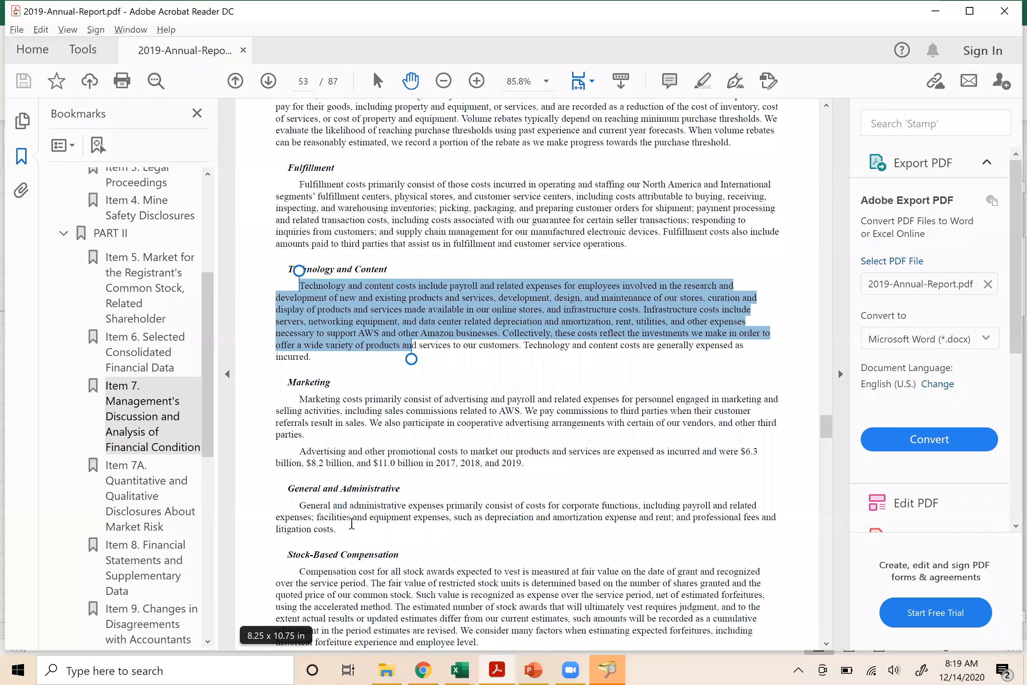
key("alt+Tab")
key("alt+Tab")
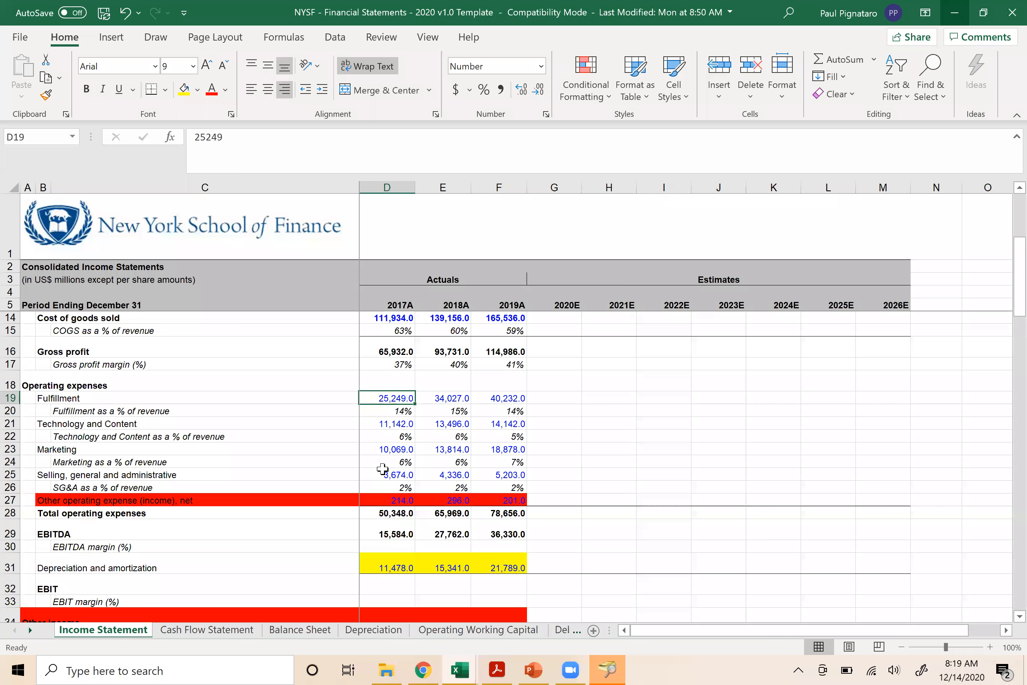
left_click(377, 472)
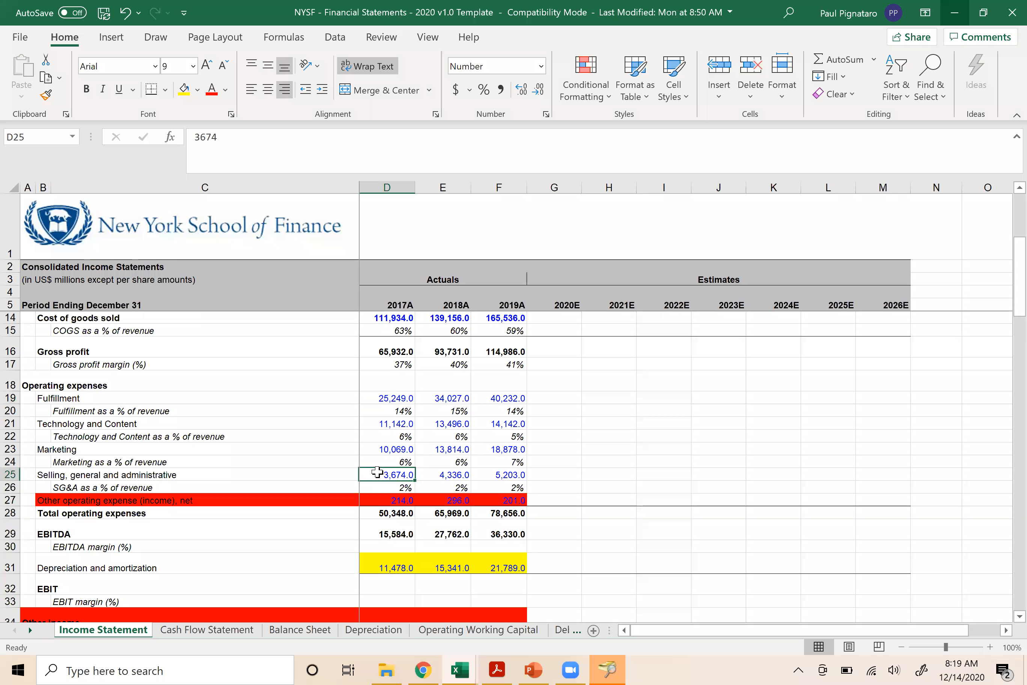
- Compare 2017 Selling, general and administrative in D25 with Depreciation and amortization in D31
key("Down")
key("Down")
key("Down")
key("Down")
key("Down")
key("Down")
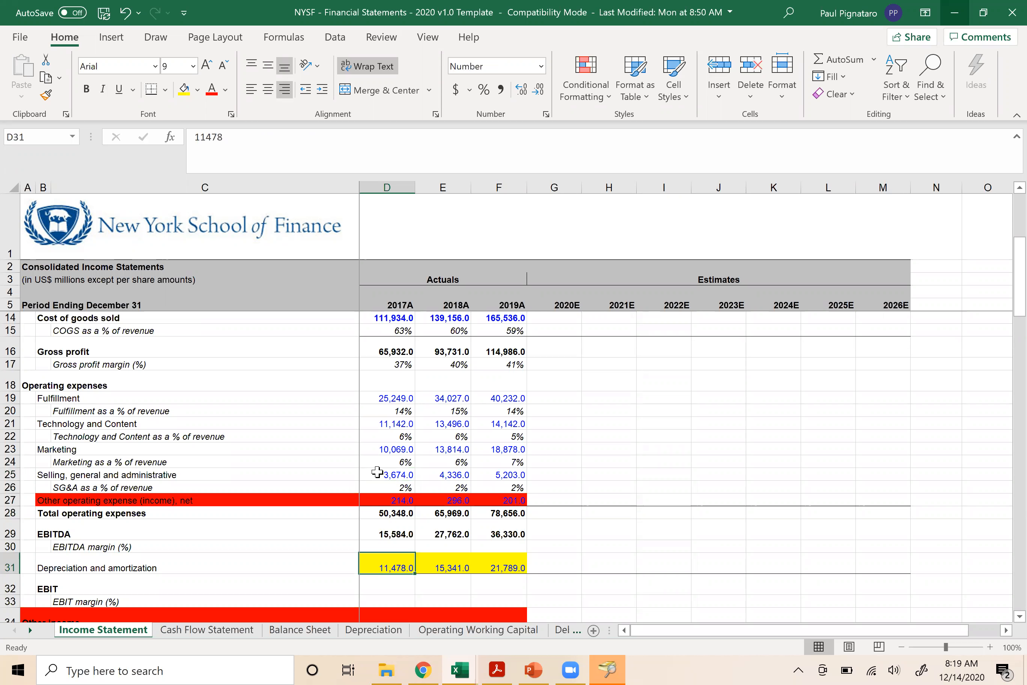
key("Up")
key("Up")
key("Up")
key("Up")
key("Up")
key("Up")
key("Up")
key("Down")
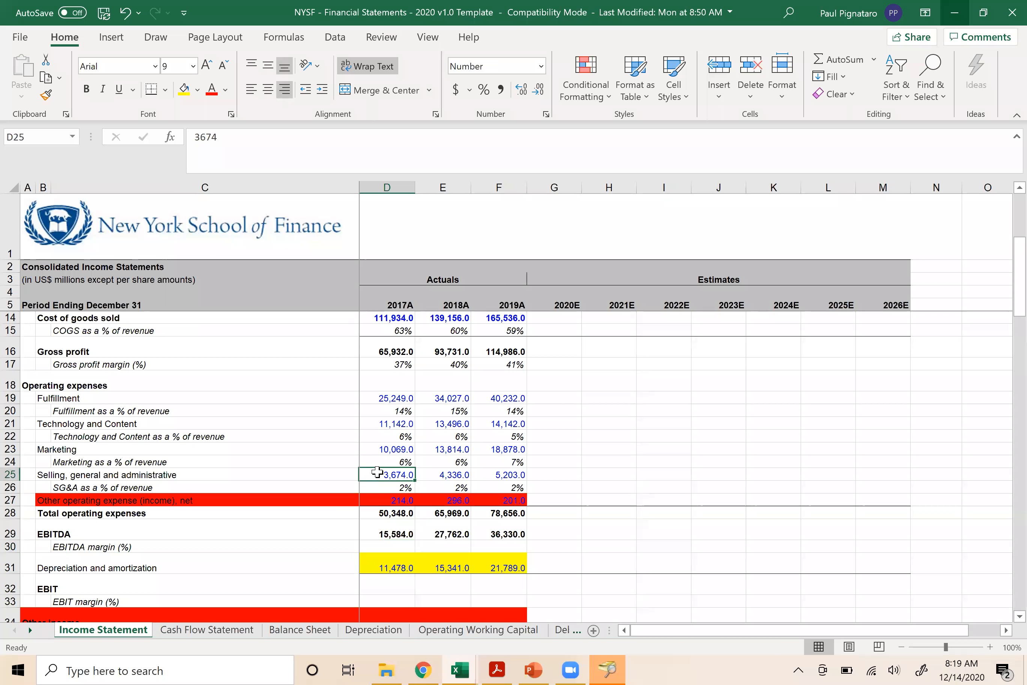
- Review the 2017 operating expenses from Selling, general and administrative up to Technology and Content, ending on D25
key("Up")
key("Up")
key("Up")
key("Up")
key("Down")
key("Down")
key("Down")
key("Down")
- Review the annual report's policy notes from General and Administrative through Other Operating Expense (Income), Net
key("alt+Tab")
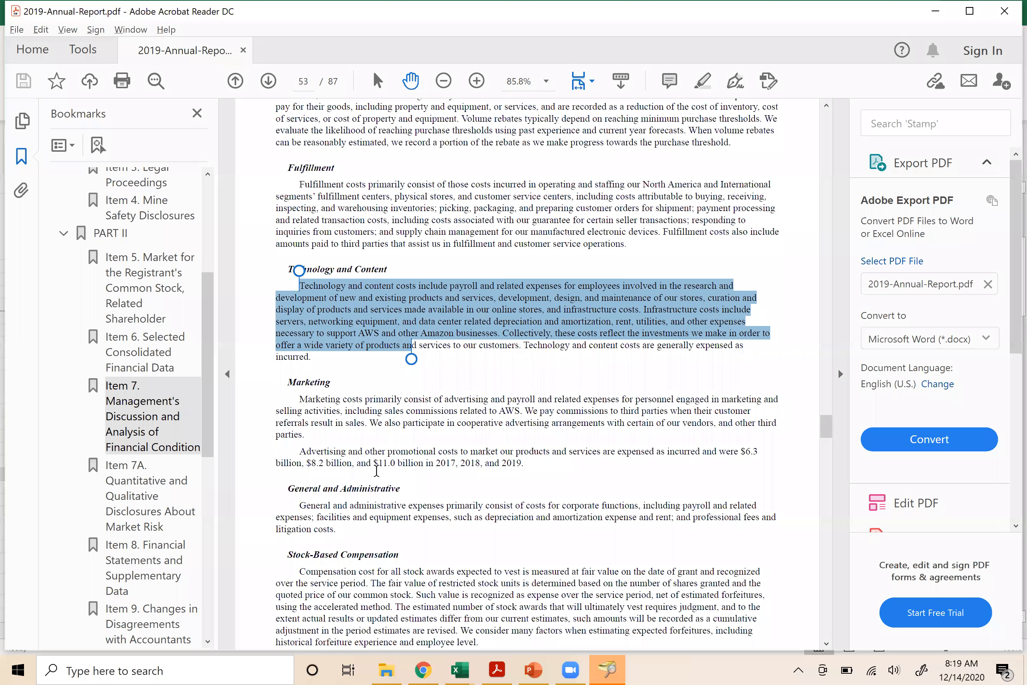
key("alt+Tab")
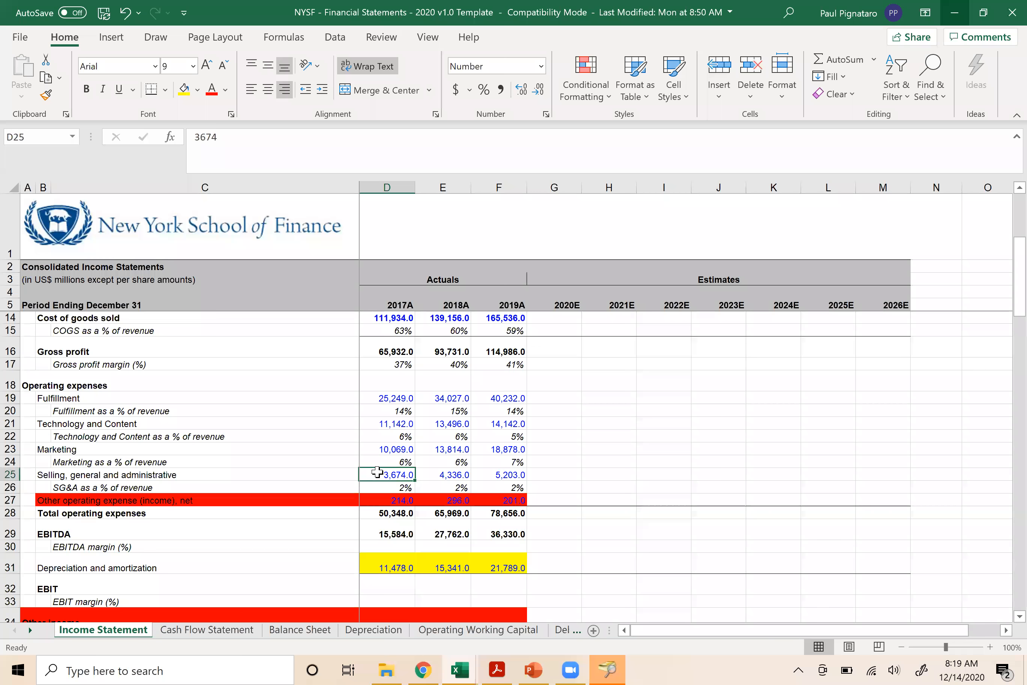
key("alt+Tab")
key("alt+Tab")
key("alt+Tab")
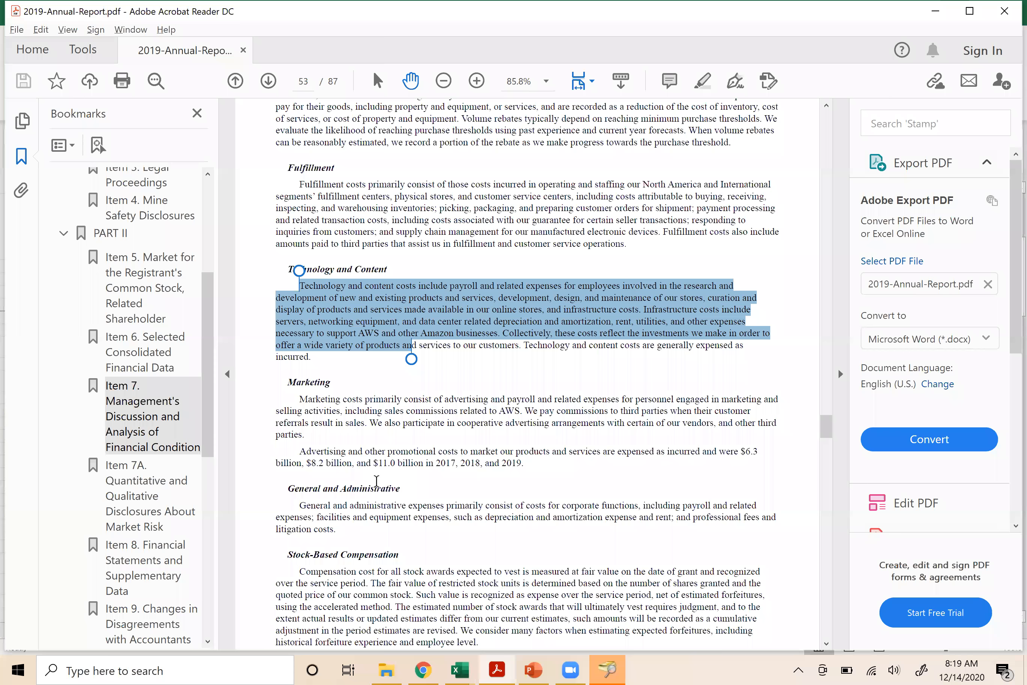
scroll(431, 575, "down", 3)
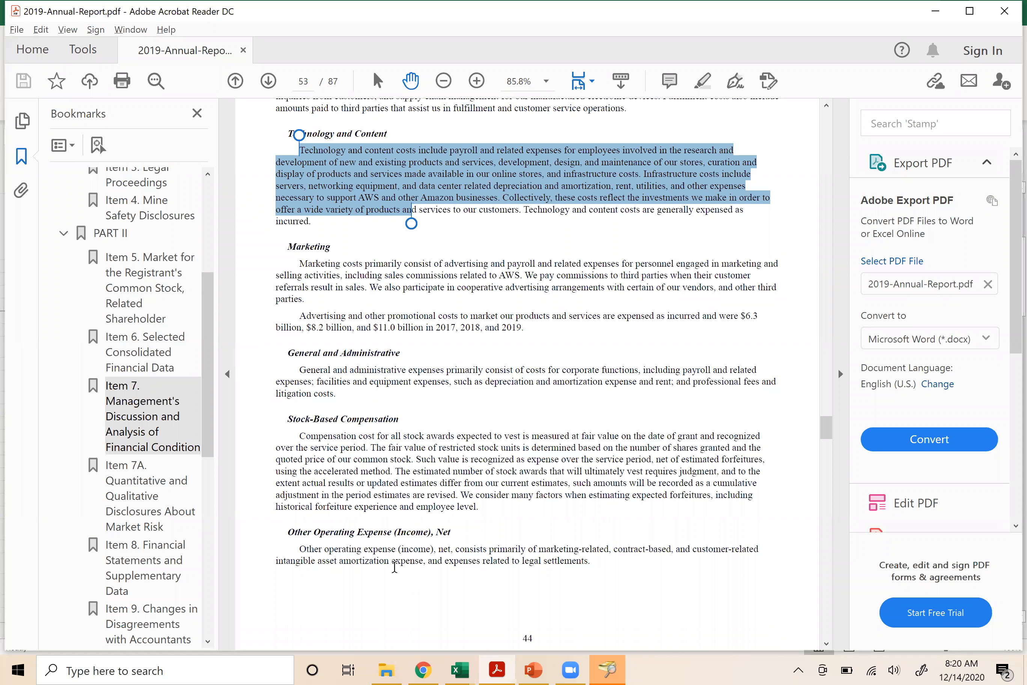
- In the Excel model, remove the depreciation subtraction from 2017 Technology and Content, making D21 =22620
key("alt+Tab")
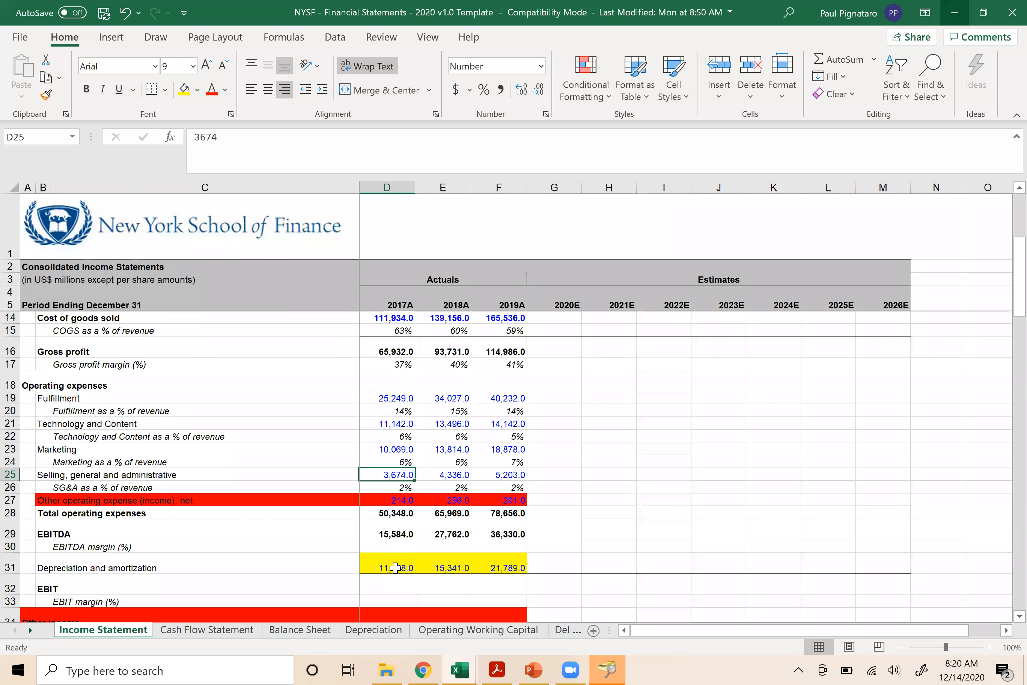
left_click(385, 423)
left_click(268, 136)
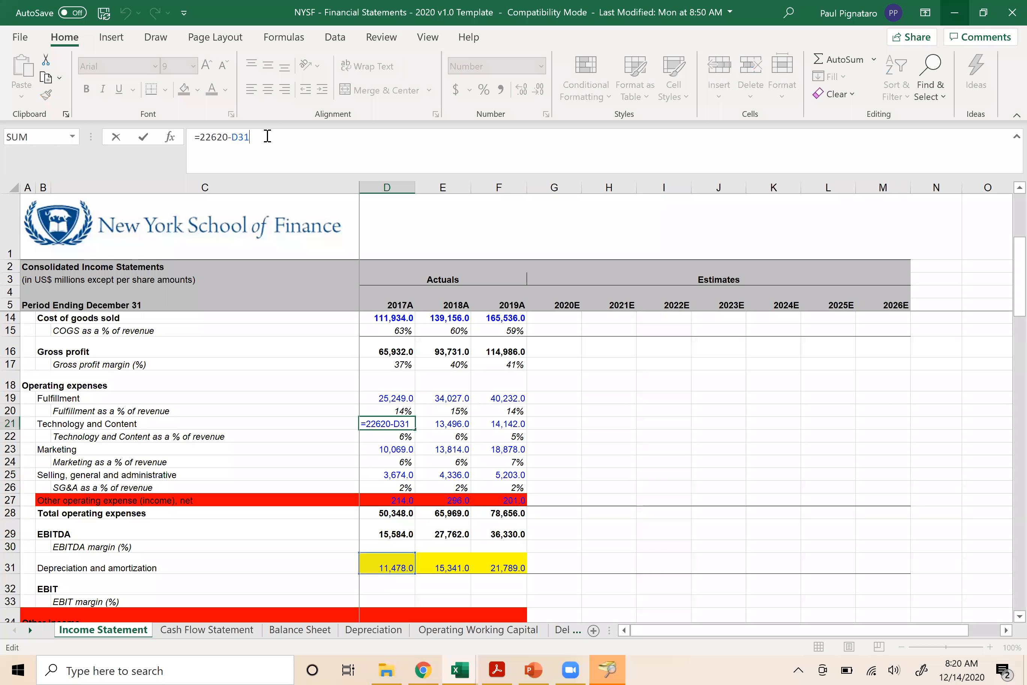
key("BackSpace")
key("BackSpace")
key("BackSpace")
key("BackSpace")
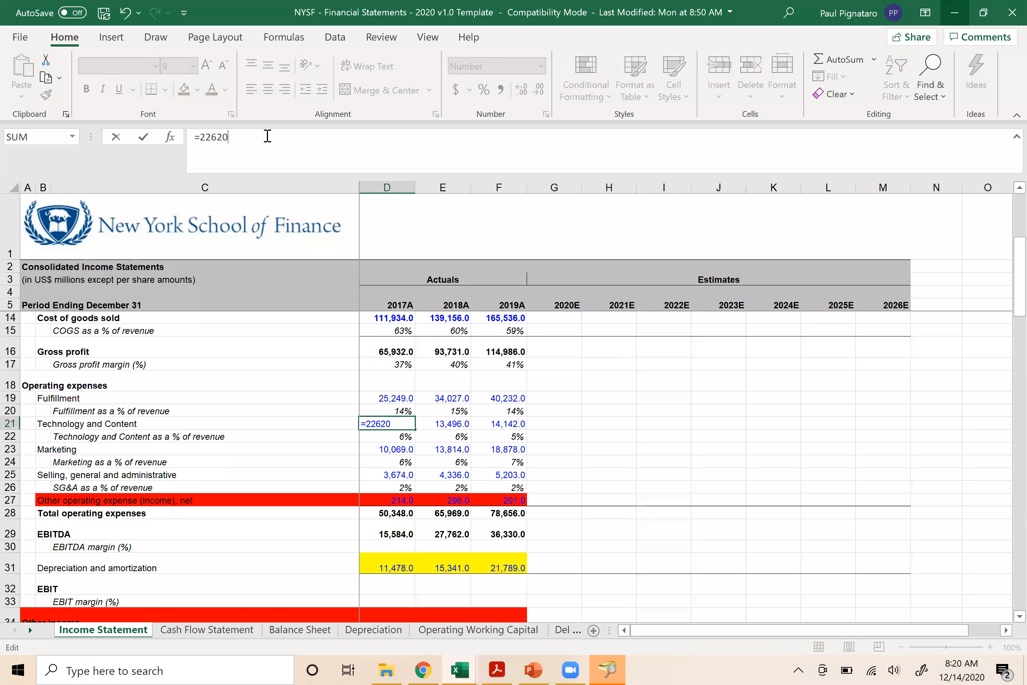
key("Return")
key("Up")
- Remove the depreciation subtraction from 2018 Technology and Content, making E21 =28837
key("Right")
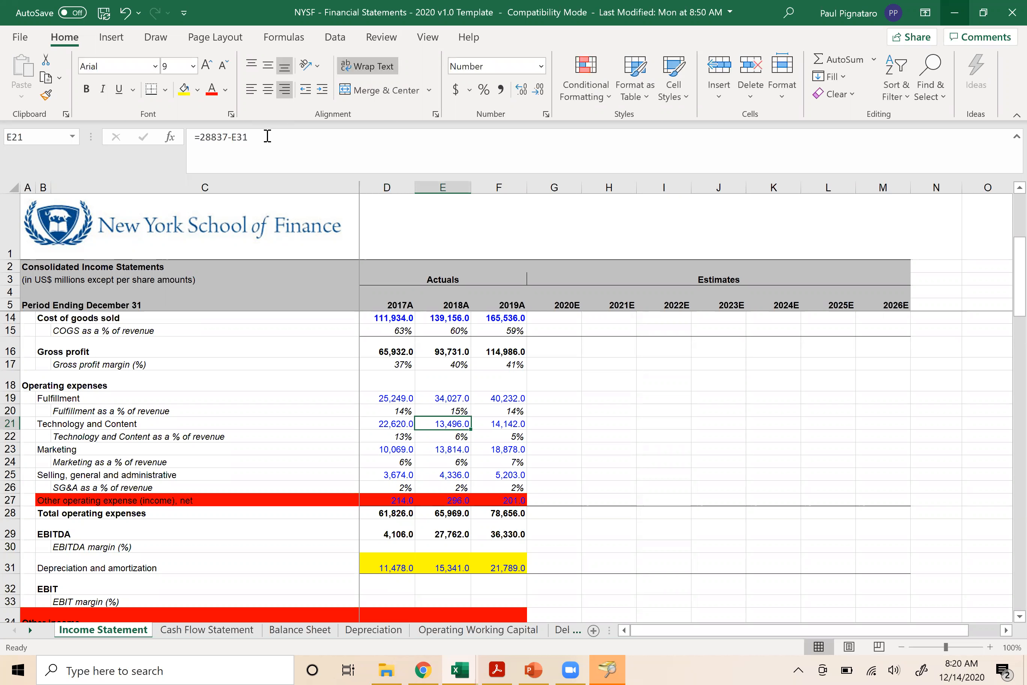
left_click(268, 136)
key("BackSpace")
key("BackSpace")
key("BackSpace")
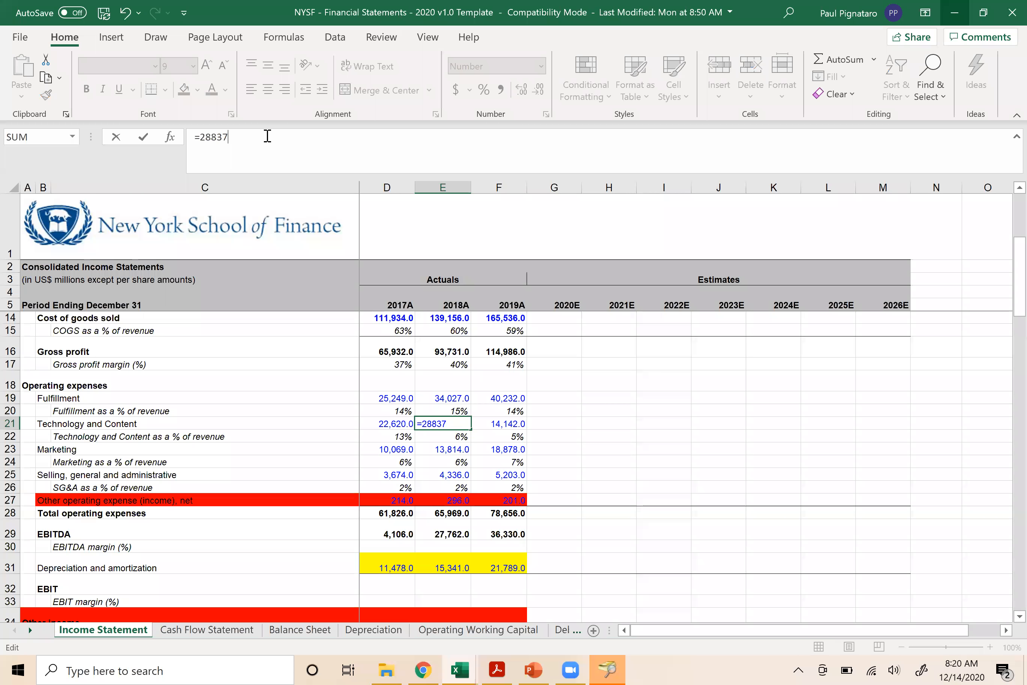
key("Return")
- Remove the depreciation subtraction from 2019 Technology and Content in F21, leaving =35931, and return to D21
key("Up")
key("Right")
left_click(267, 136)
key("BackSpace")
key("BackSpace")
key("BackSpace")
key("BackSpace")
key("Return")
key("Up")
key("Left")
key("Left")
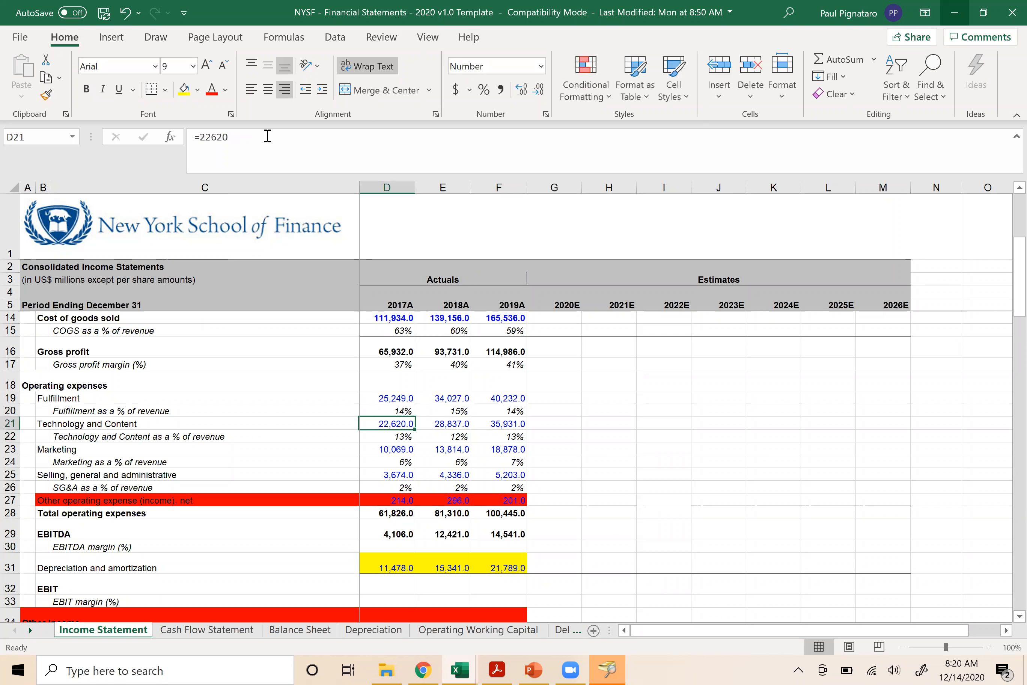
- Review the Technology and Content values across 2017 to 2019 in D21:F21
key("Right")
key("Right")
key("Left")
key("Left")
key("Right")
key("Right")
key("Left")
key("Left")
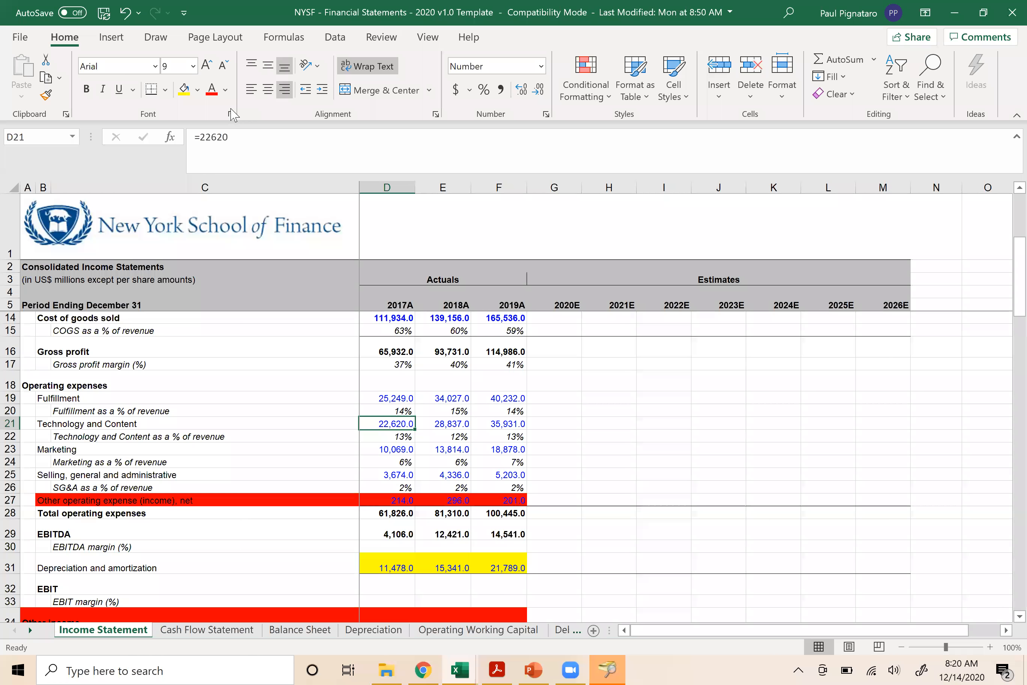
- Highlight 2017 Technology and Content (D21), Selling, general and administrative (D25) and Other operating expense (D27) in yellow
left_click(184, 90)
key("Down")
key("Down")
key("Down")
key("Down")
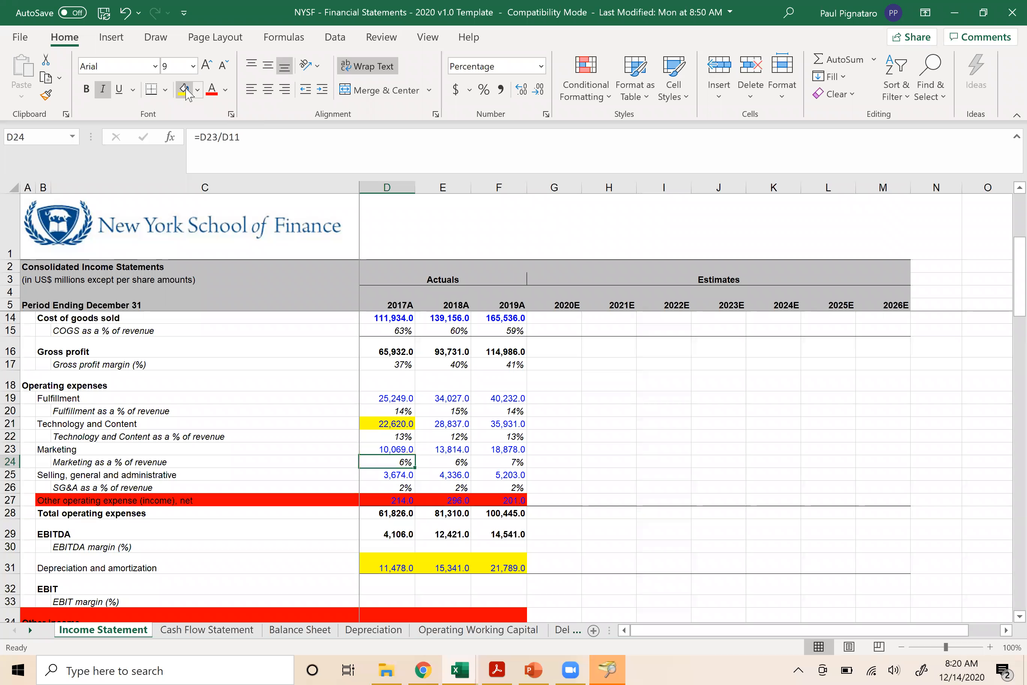
left_click(184, 90)
key("Down")
key("Down")
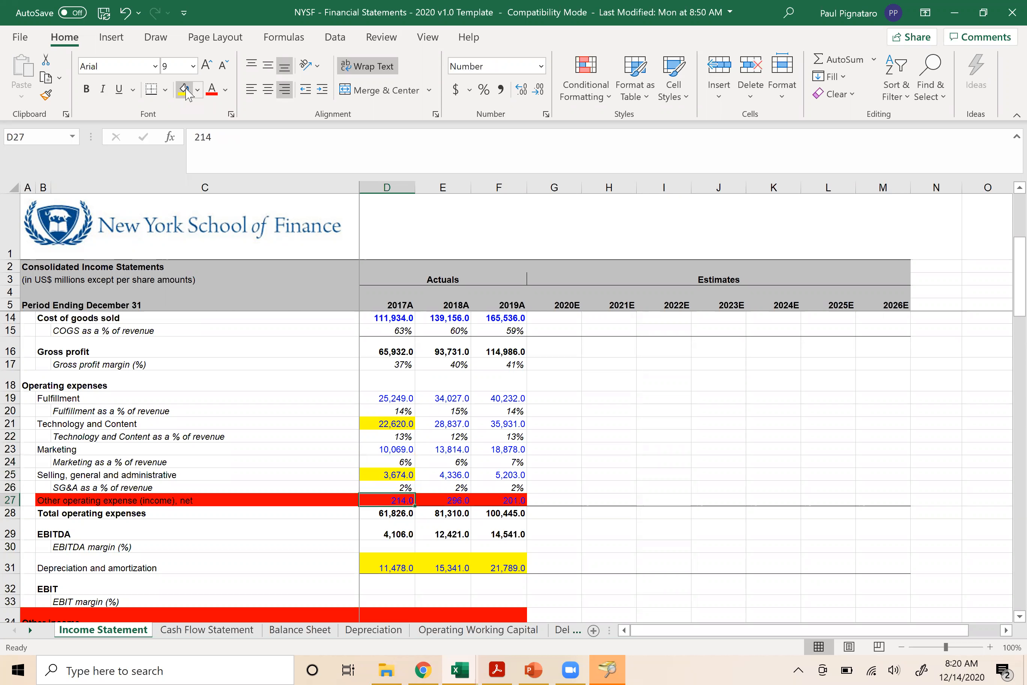
left_click(186, 90)
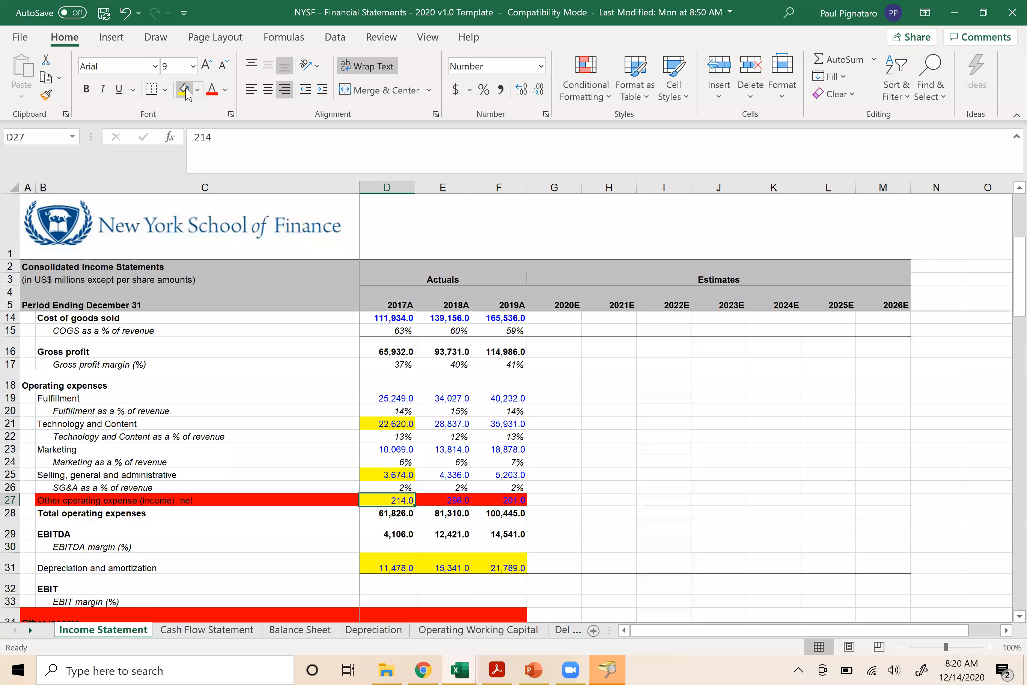
- Review the 2017 operating expenses from Other operating expense up to Technology and Content, and compare them with Depreciation and amortization in D31
key("Up")
key("Up")
key("Up")
key("Up")
key("Up")
key("Up")
key("Down")
key("Down")
key("Down")
key("Down")
key("Down")
key("Down")
key("Down")
key("Down")
key("Down")
key("Down")
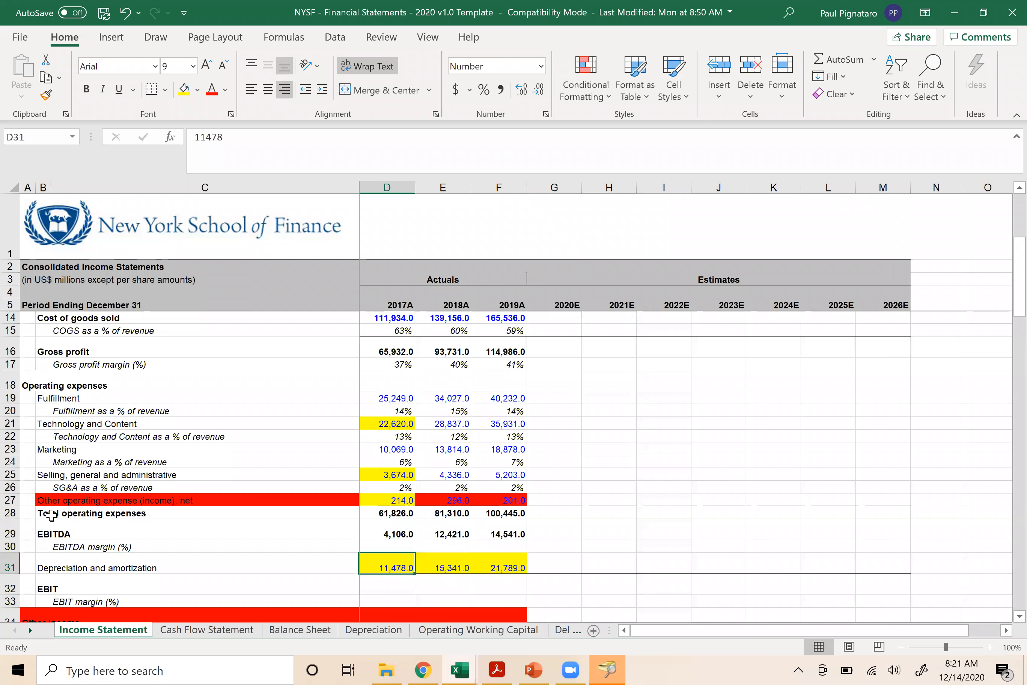
- Examine how the highlighted 2017 expense lines feed Total operating expenses in row 28 and EBITDA in D29
left_click_drag(51, 522, 491, 513)
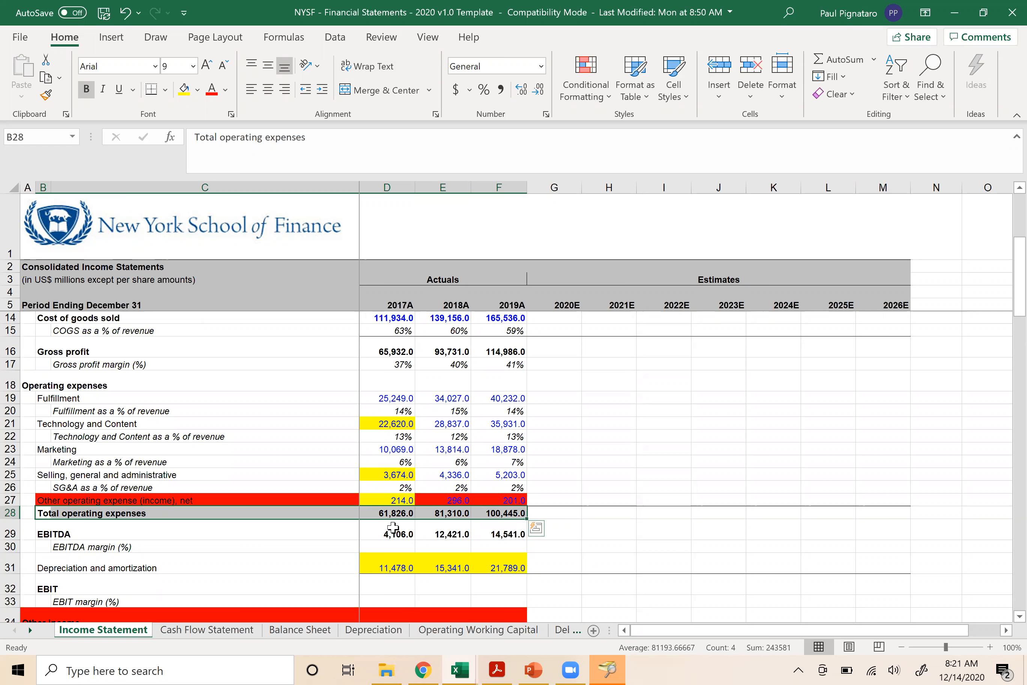
left_click(384, 411)
left_click(382, 423)
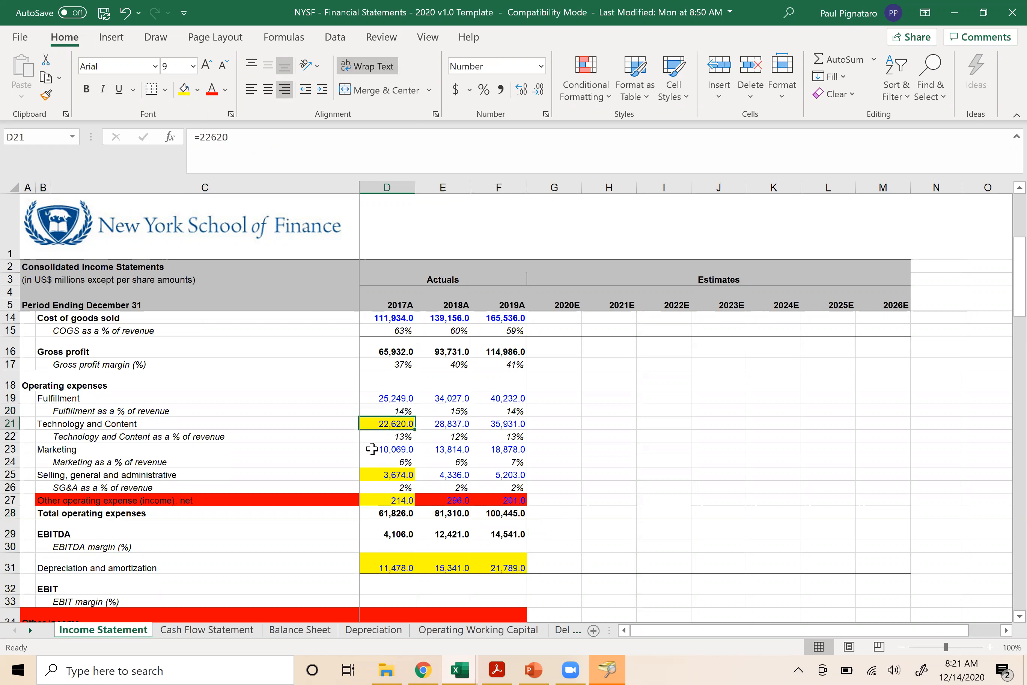
left_click(378, 515)
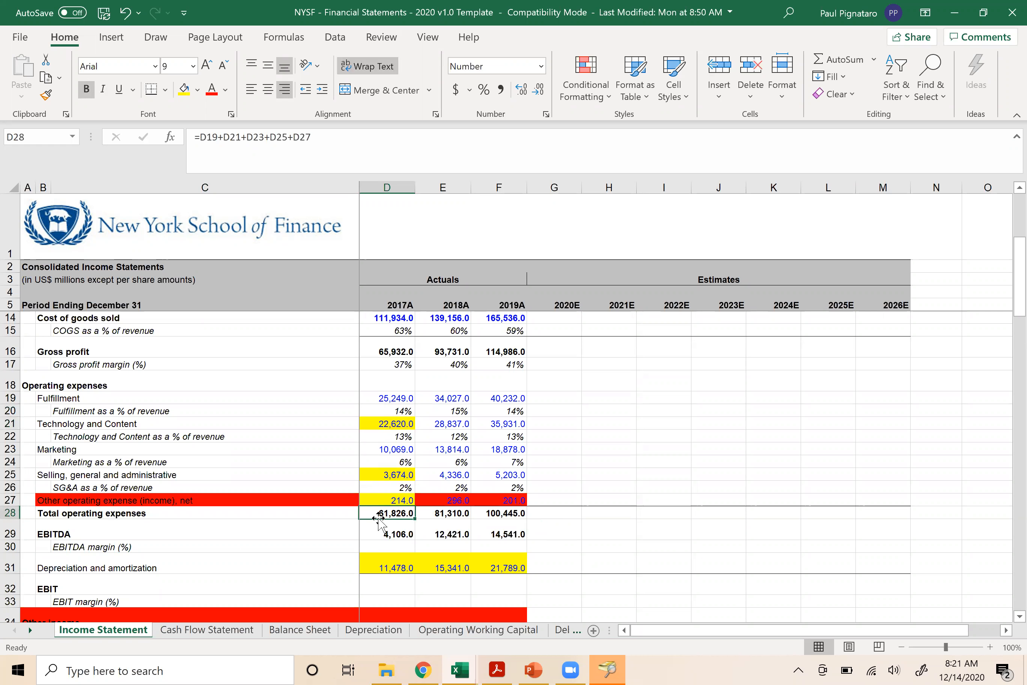
left_click(379, 425)
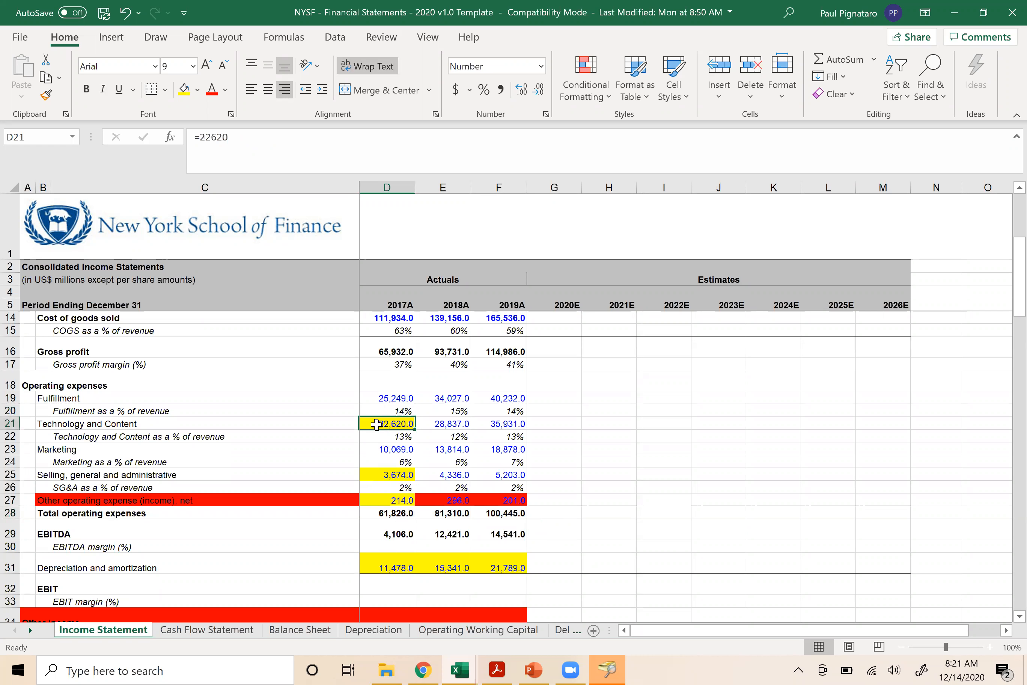
left_click(375, 473)
left_click(377, 500)
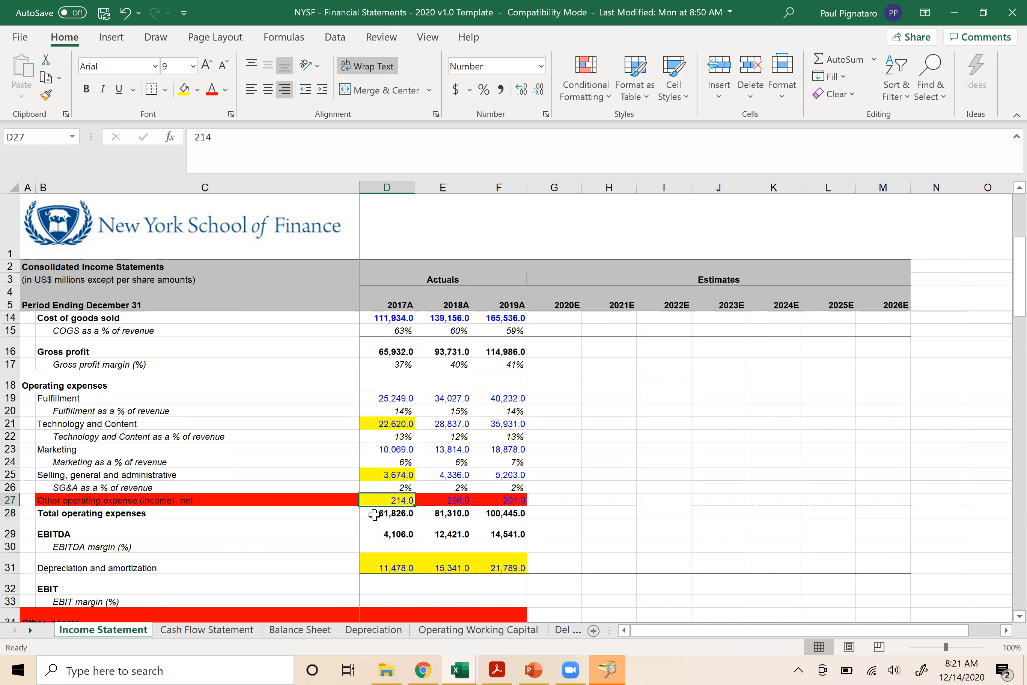
left_click(378, 535)
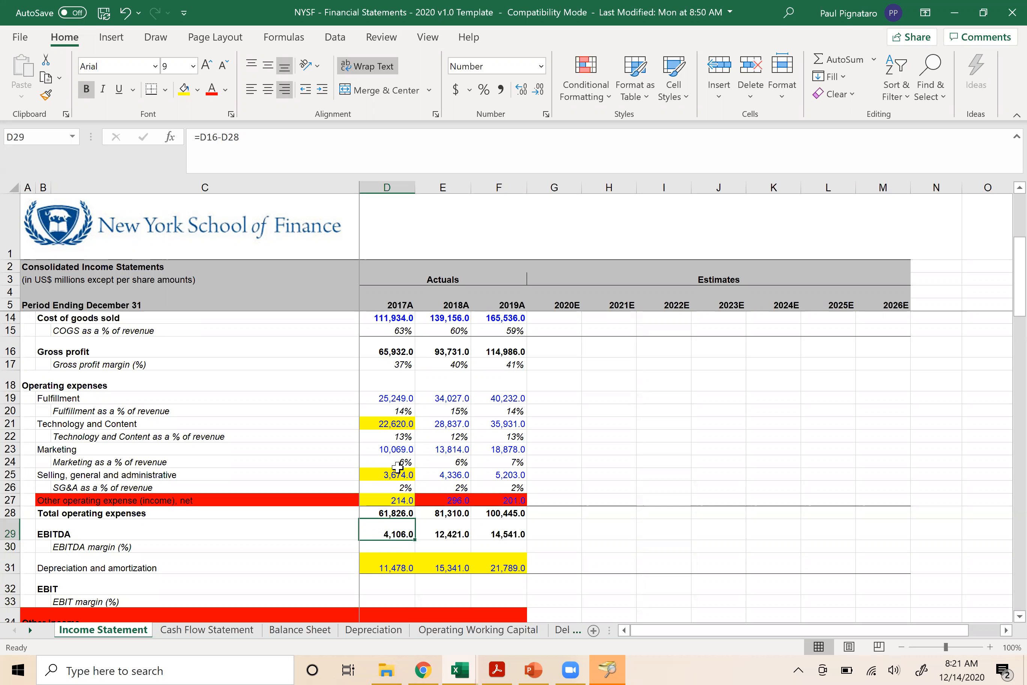
- Check 2017 cost of goods sold and gross profit, and compare the highlighted expense lines with Depreciation and amortization in D31
left_click(376, 317)
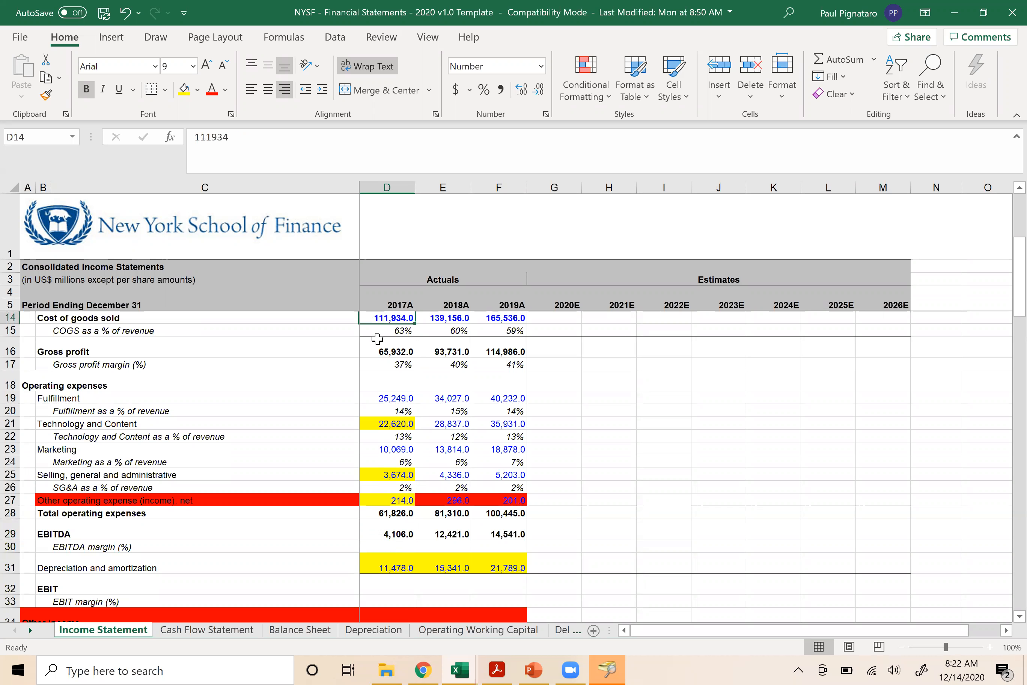
left_click(377, 352)
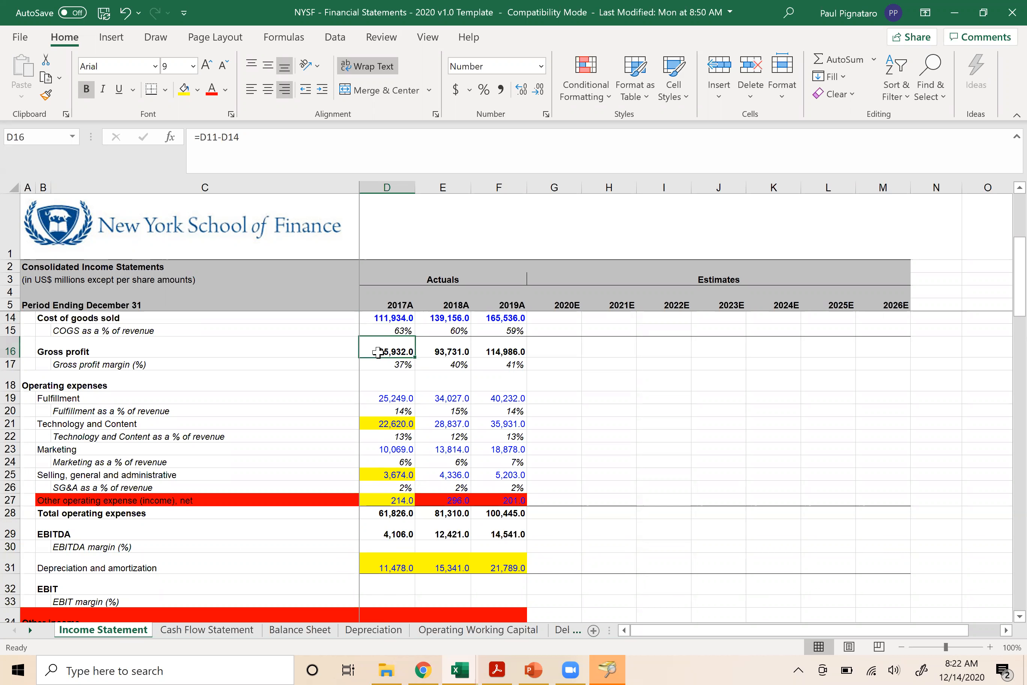
left_click(380, 477)
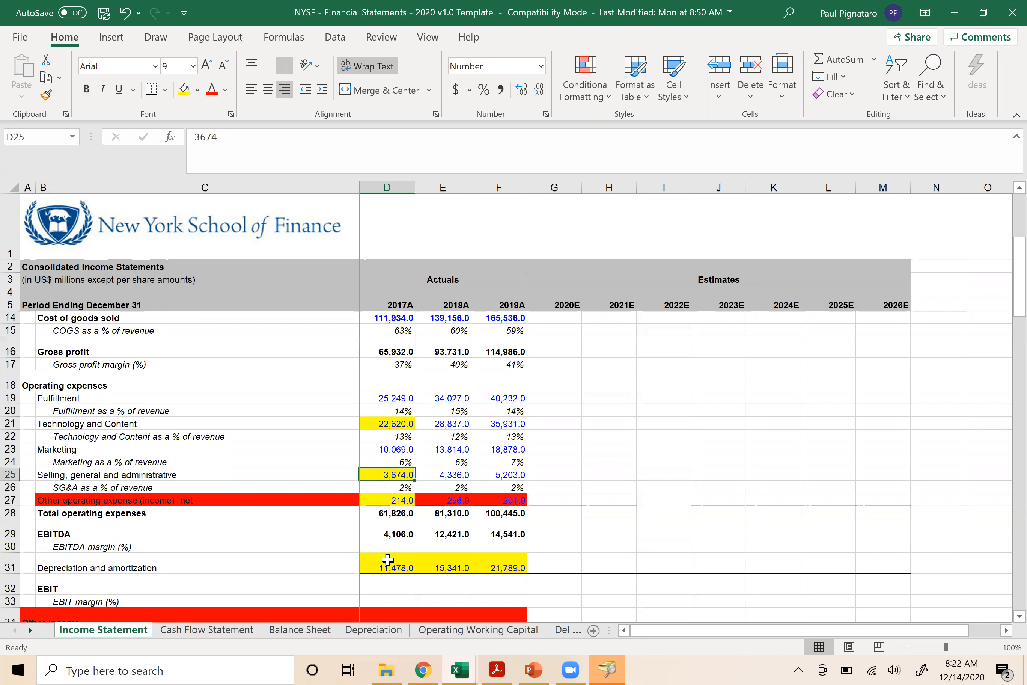
left_click(387, 560)
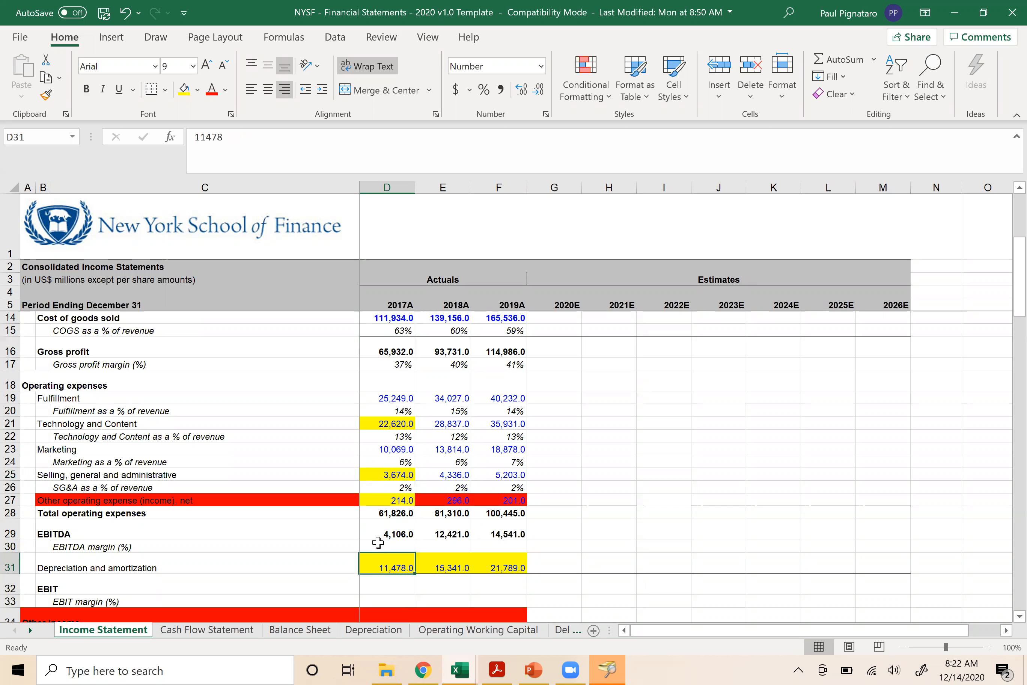
left_click(383, 424)
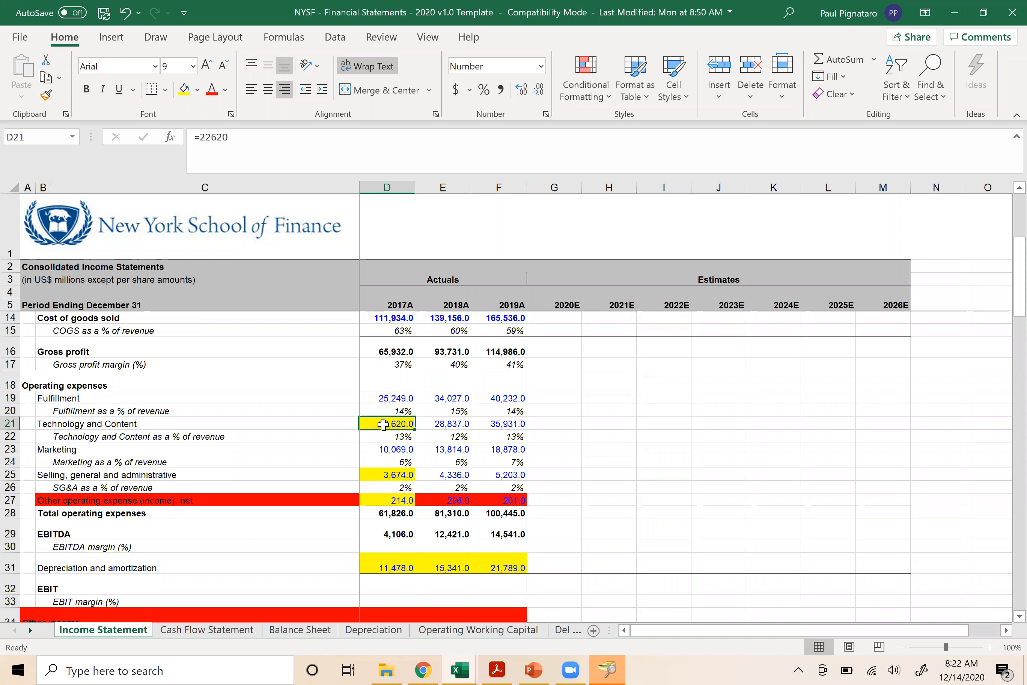
left_click(378, 569)
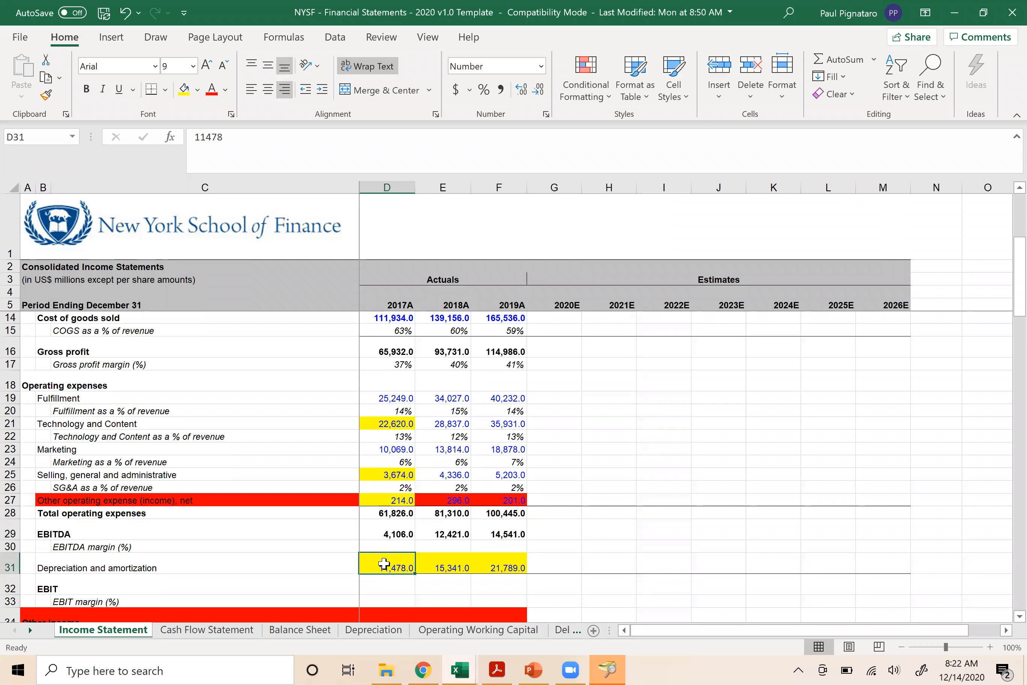
left_click(367, 500)
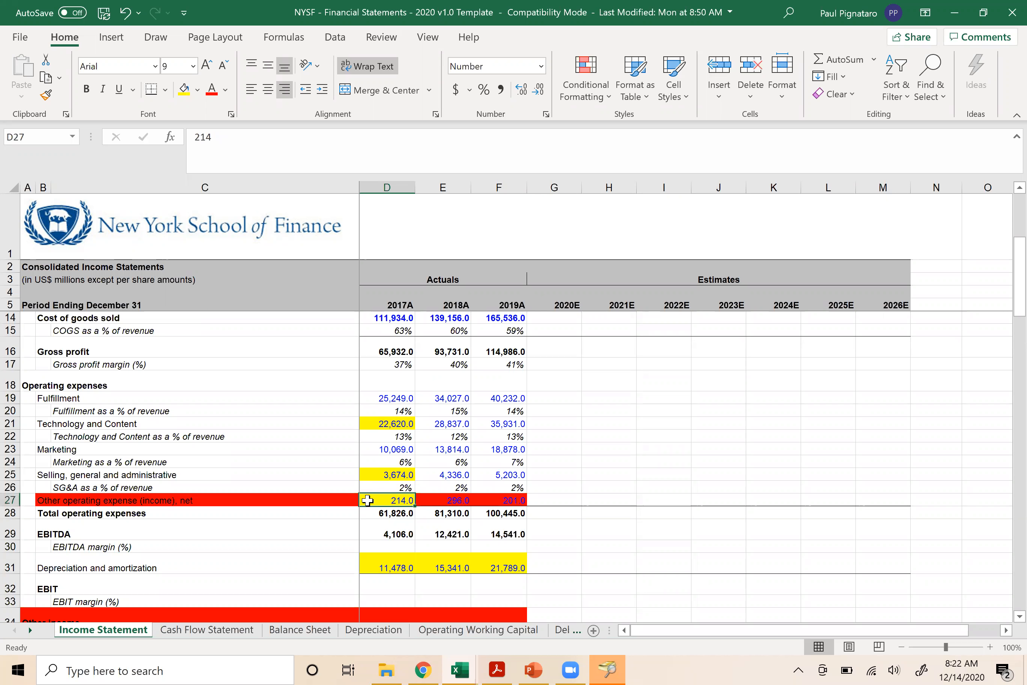
left_click(380, 476)
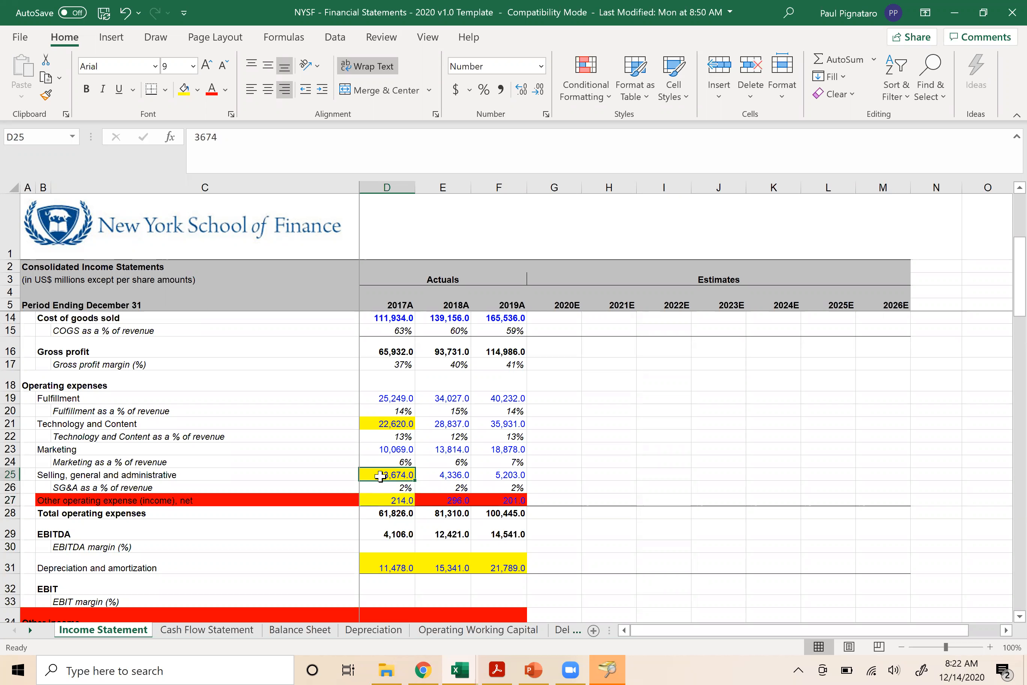
- Subtract depreciation from 2017 Technology and Content by setting D21 to =22620-D31
left_click(382, 422)
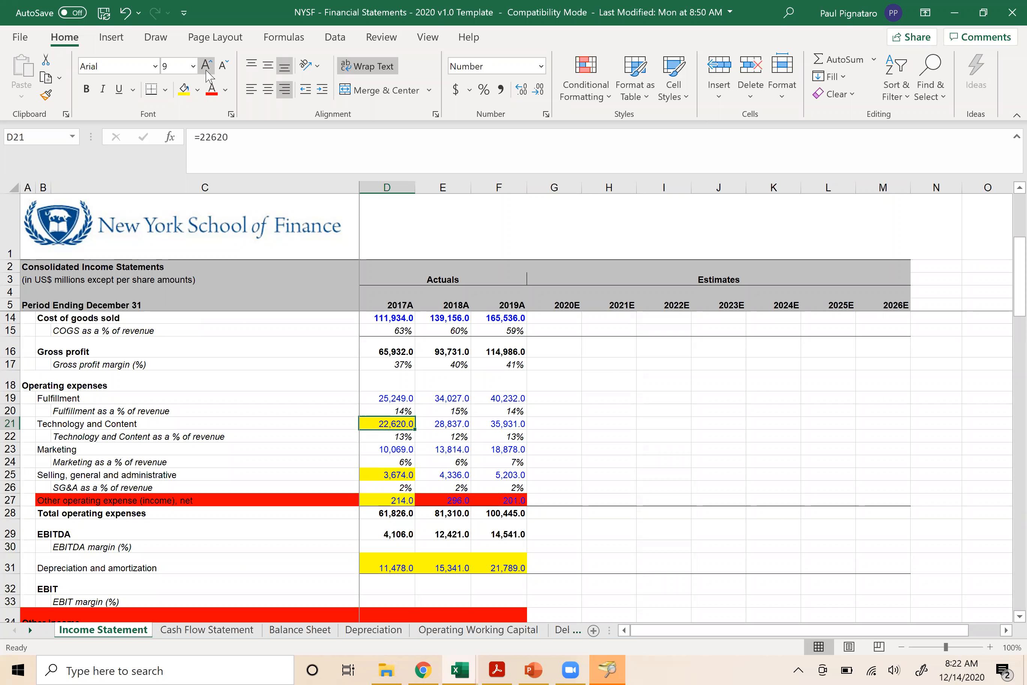
left_click(267, 140)
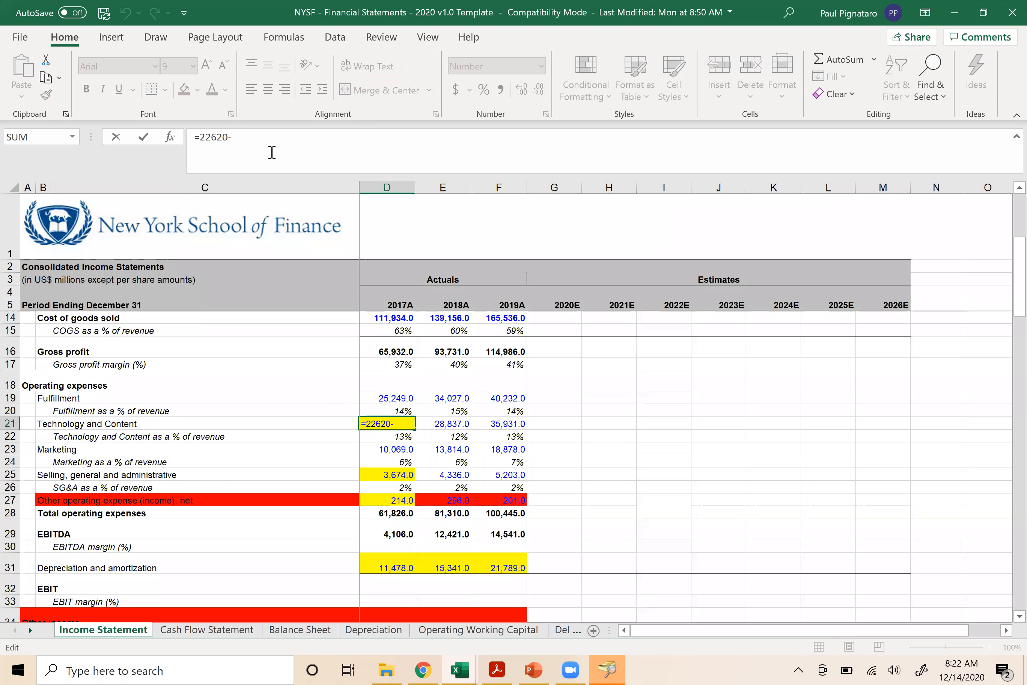
left_click(378, 567)
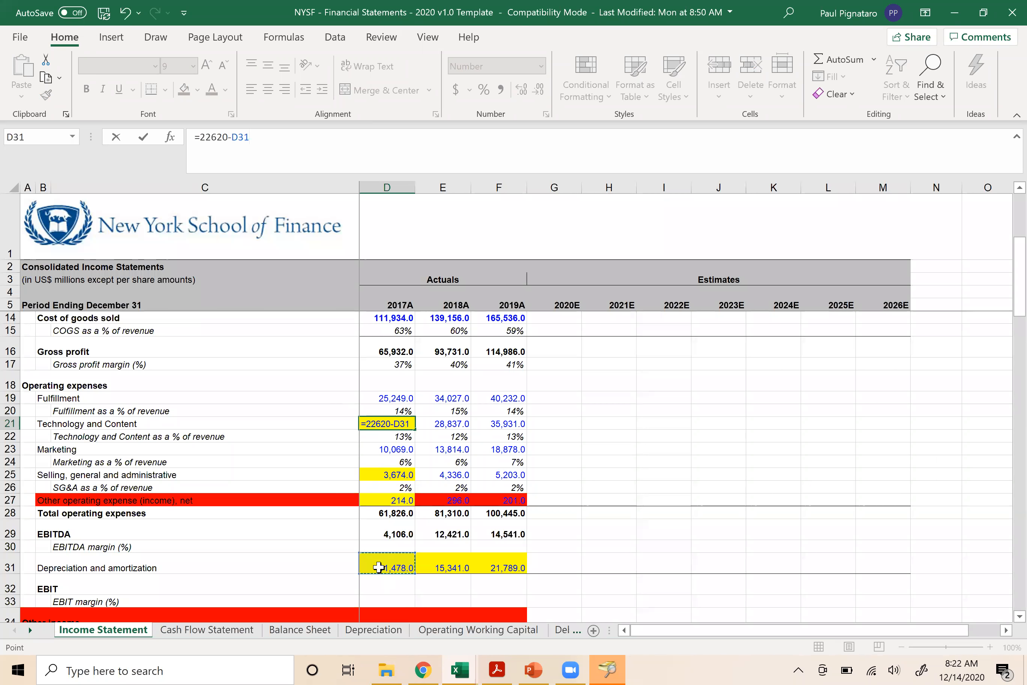
key("ctrl+Return")
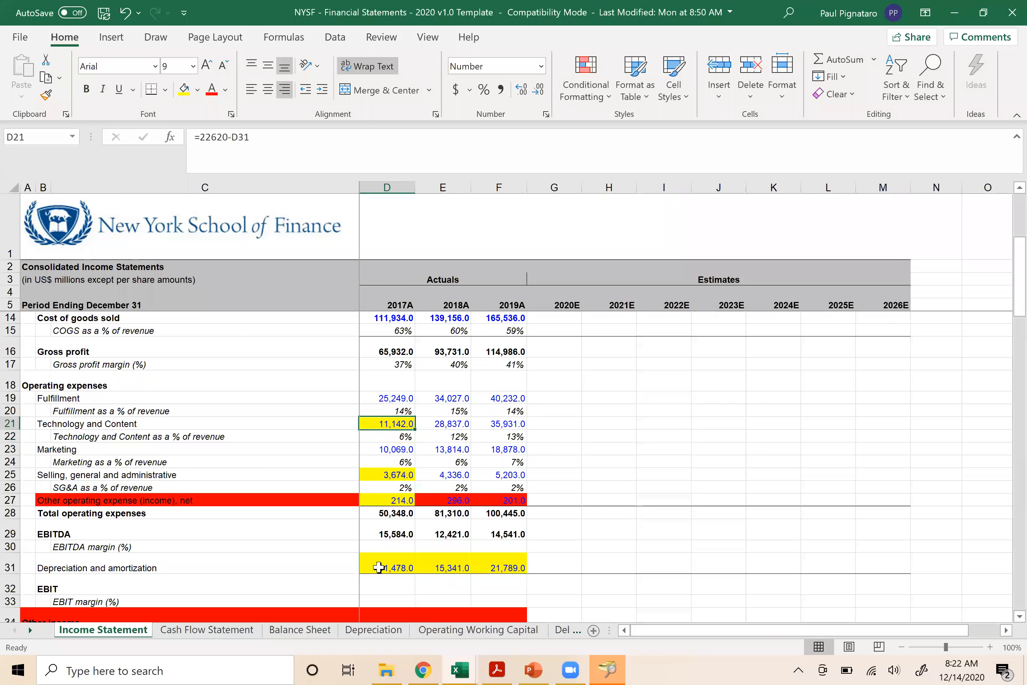
- Subtract depreciation from 2018 Technology and Content by setting E21 to =28837-E31
key("Right")
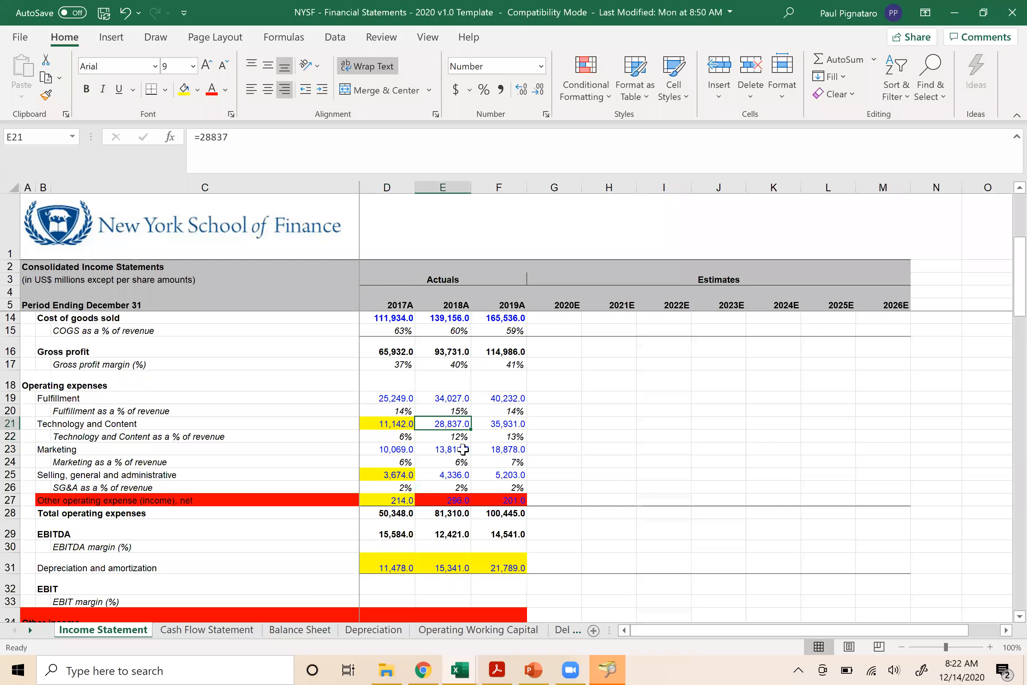
left_click(301, 152)
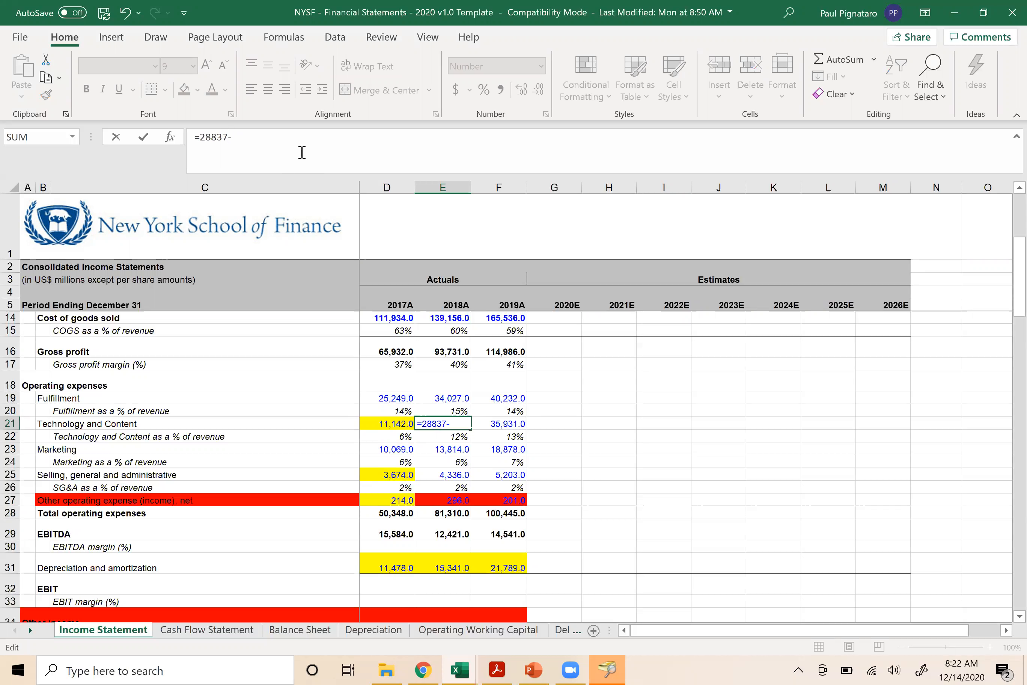
left_click(454, 557)
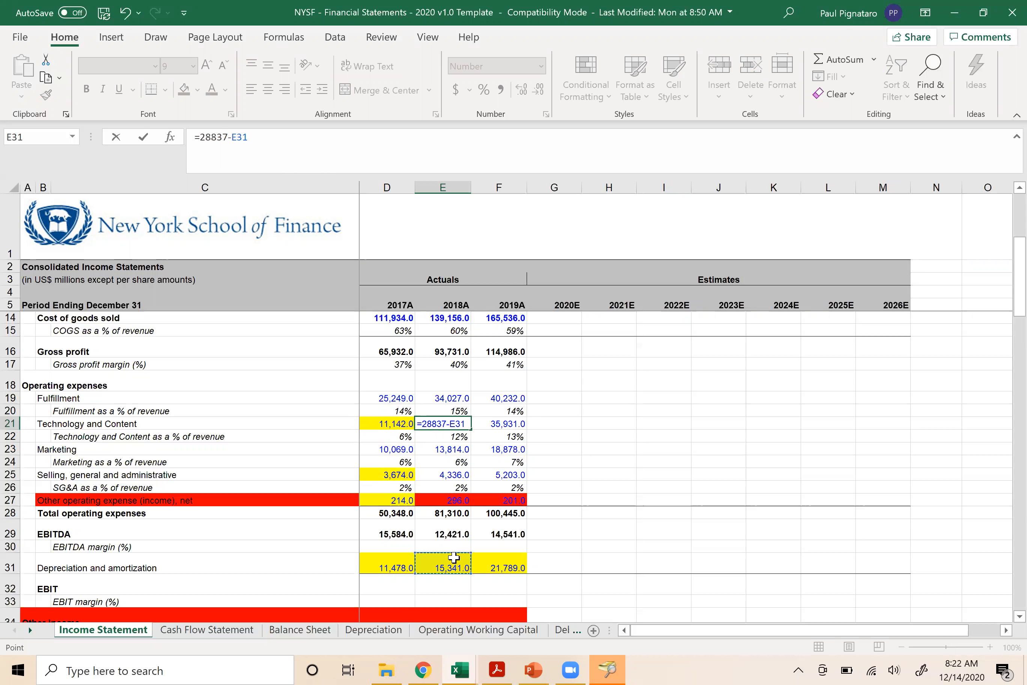
key("Return")
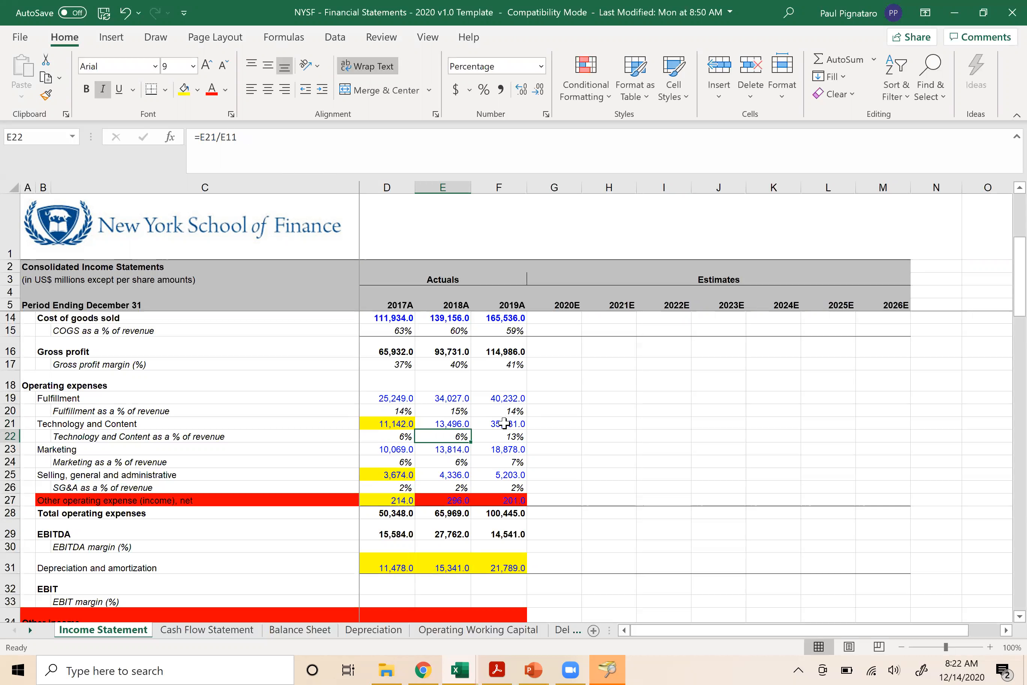
- Subtract depreciation from 2019 Technology and Content by setting F21 to =35931-F31
left_click(504, 423)
left_click(249, 146)
type("-")
left_click(504, 562)
key("Return")
key("Up")
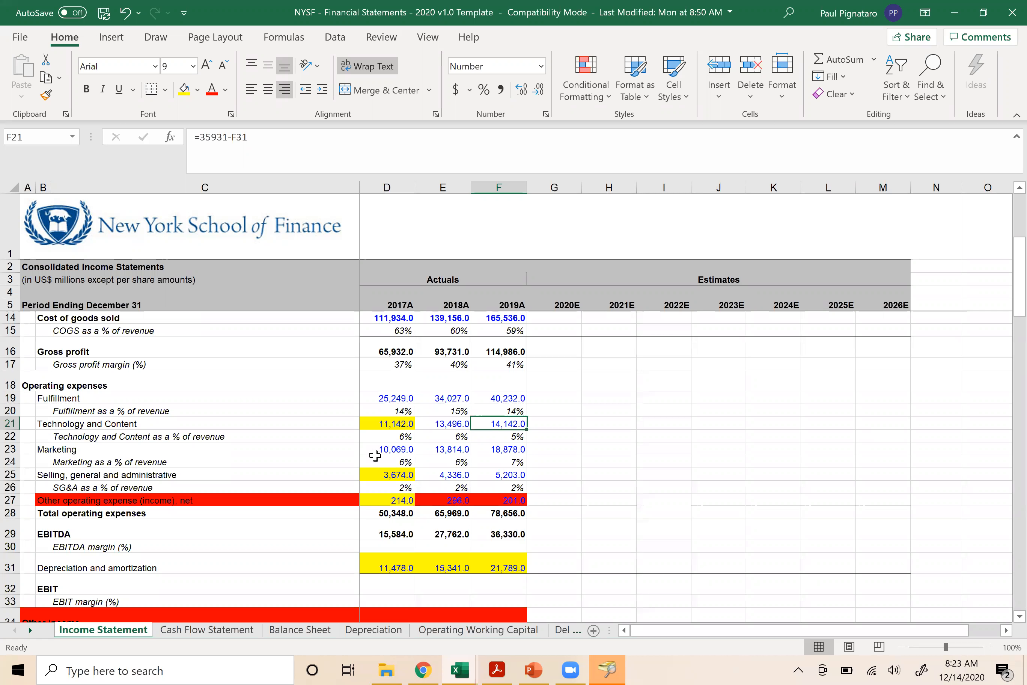
- Clear the yellow fill from 2017 Technology and Content (D21) and Selling, general and administrative (D25)
left_click(387, 423)
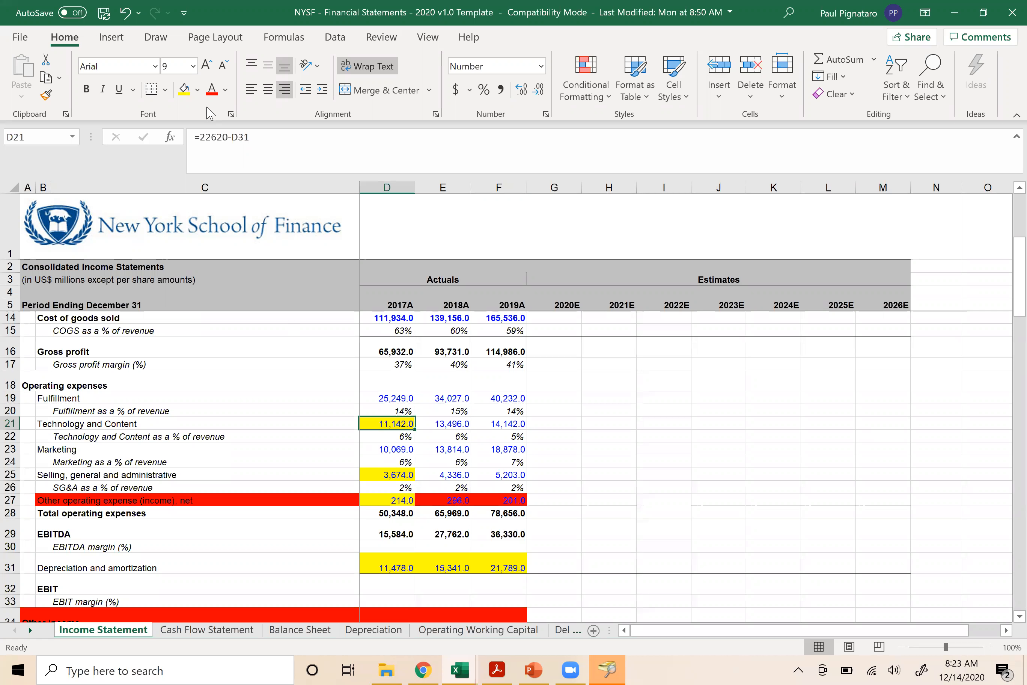
left_click(197, 90)
left_click(216, 259)
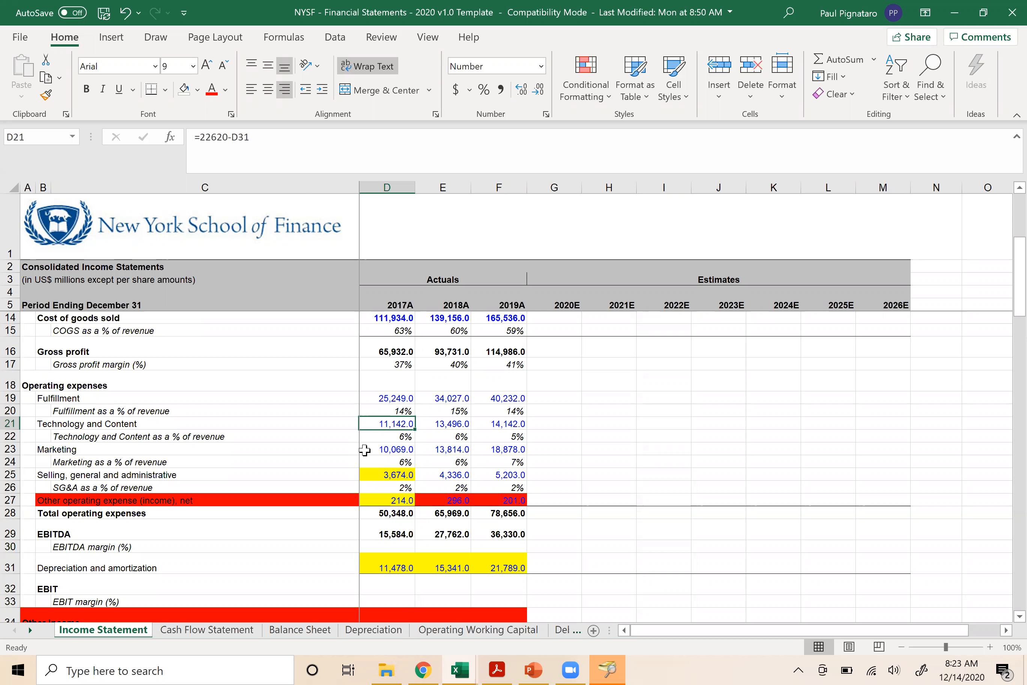
key("Down")
key("Down")
key("Down")
key("Down")
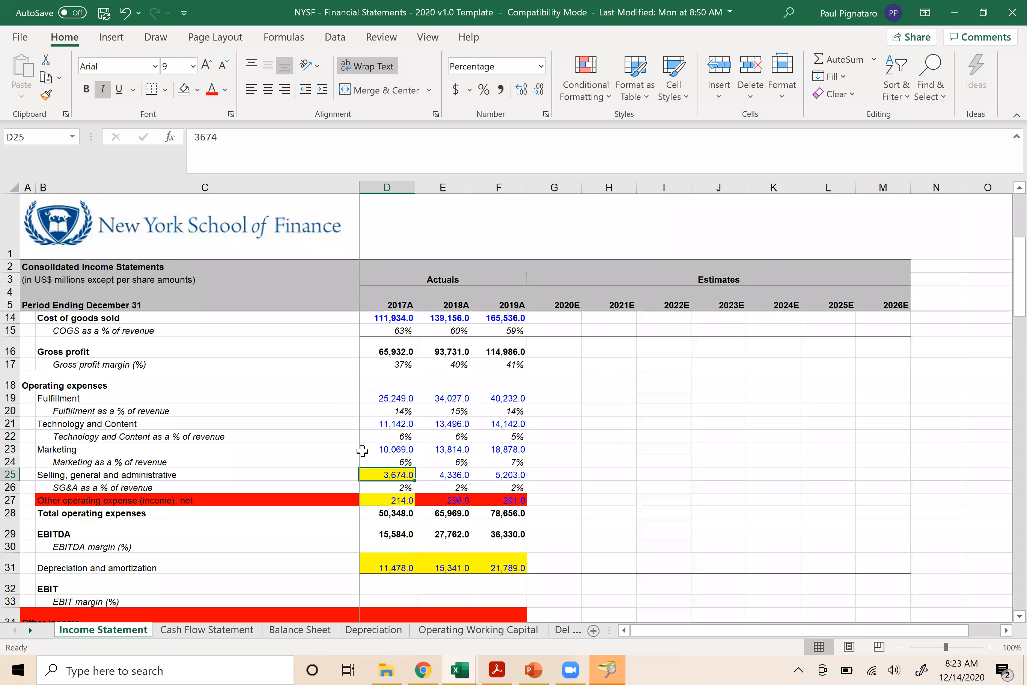
- Fill the 2017 Other operating expense (income), net cell (D27) red to match the rest of its row
left_click(388, 498)
left_click(197, 90)
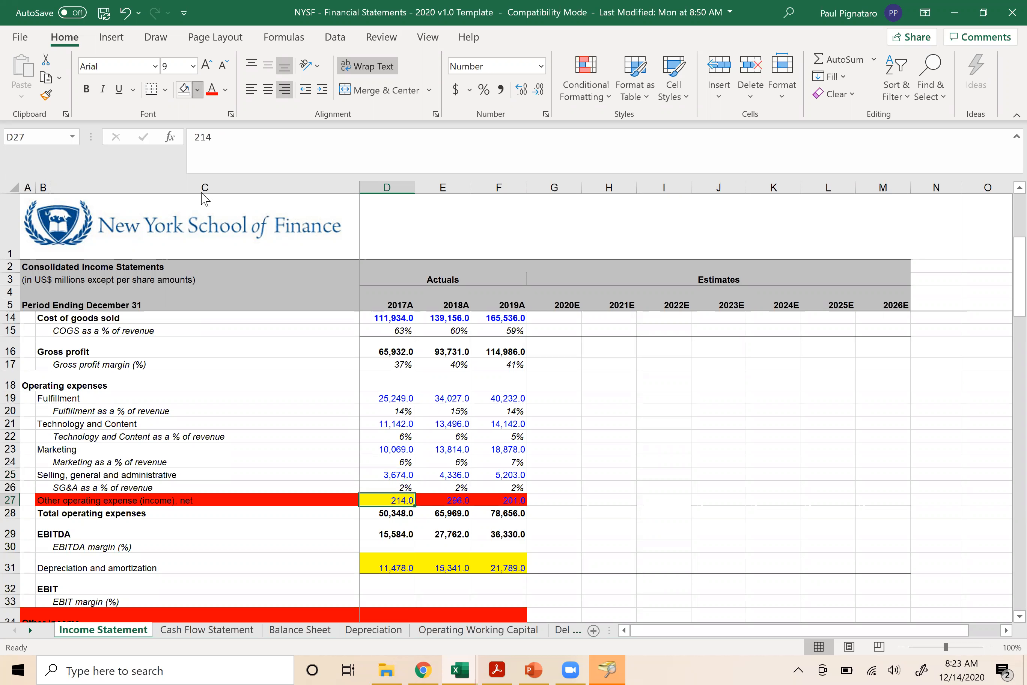
left_click(196, 232)
- Inspect the 2017 EBITDA formula in D29 and the 2017 Cost of goods sold and Fulfillment entries feeding it
left_click(378, 533)
double_click(378, 533)
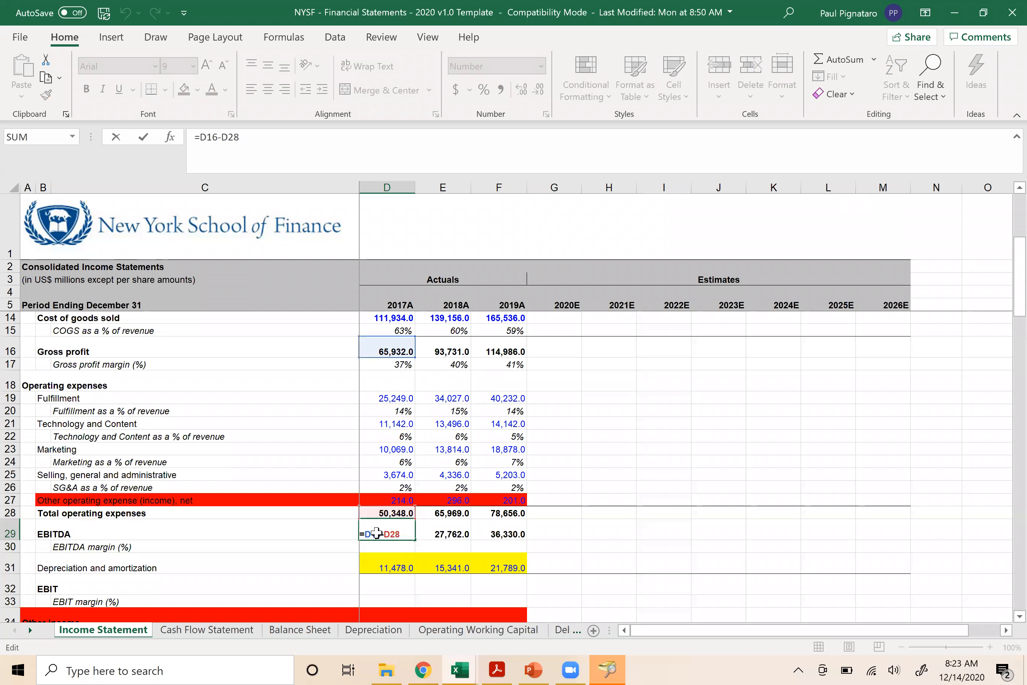
key("Escape")
key("Right")
left_click(376, 533)
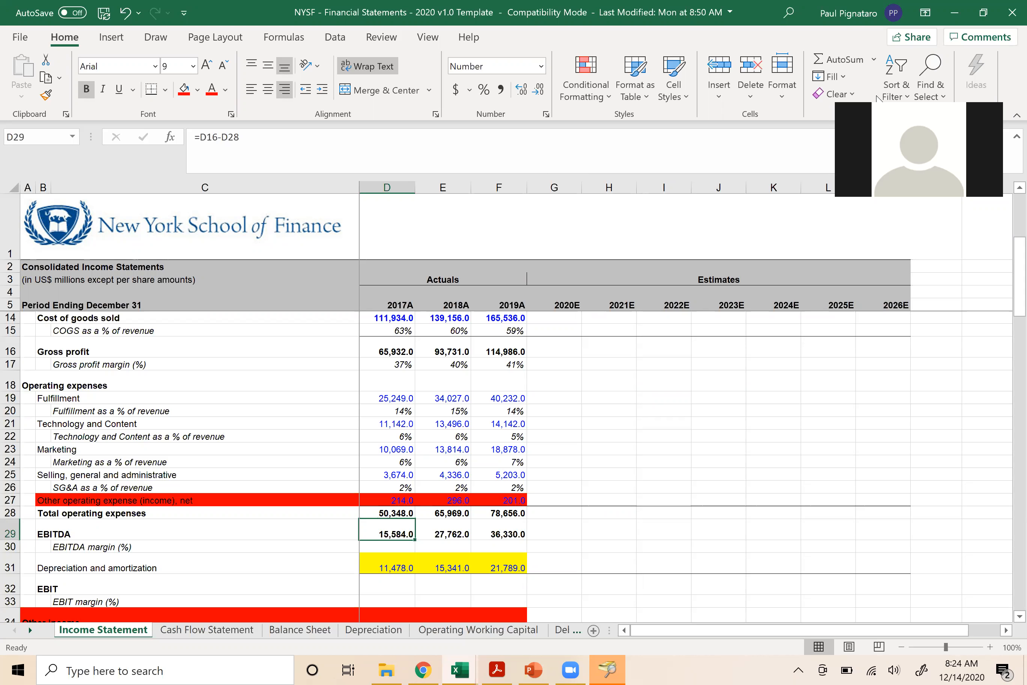
left_click(362, 318)
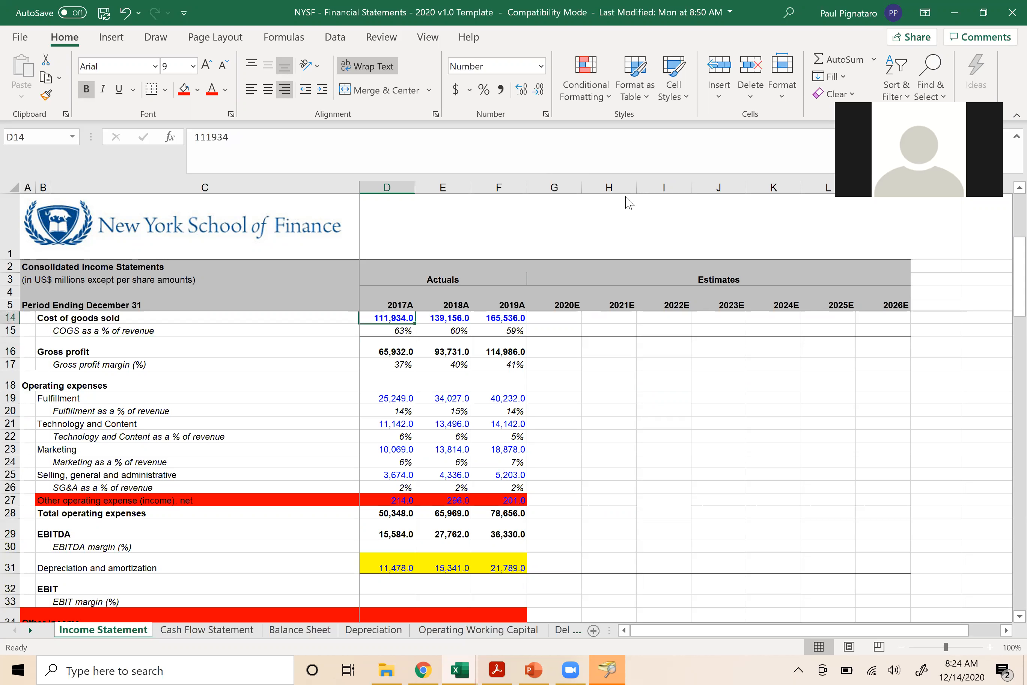
left_click(385, 392)
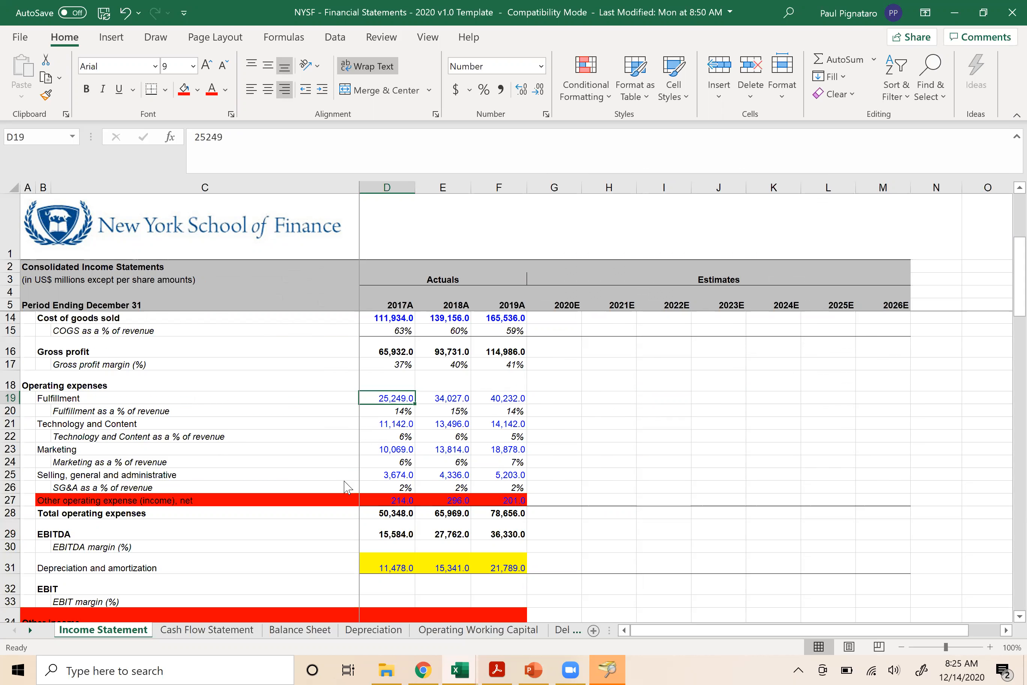
- Switch to the 2019 annual report, find the Consolidated Statements of Operations and compare its 2017 Fulfillment figure with the Excel model
key("alt+Tab")
key("alt+Tab")
key("alt+Tab")
key("alt+Tab")
key("alt+Tab")
key("alt+Tab")
key("alt+Tab")
key("alt+Tab")
key("alt+Tab")
key("alt+Tab")
key("alt+Tab")
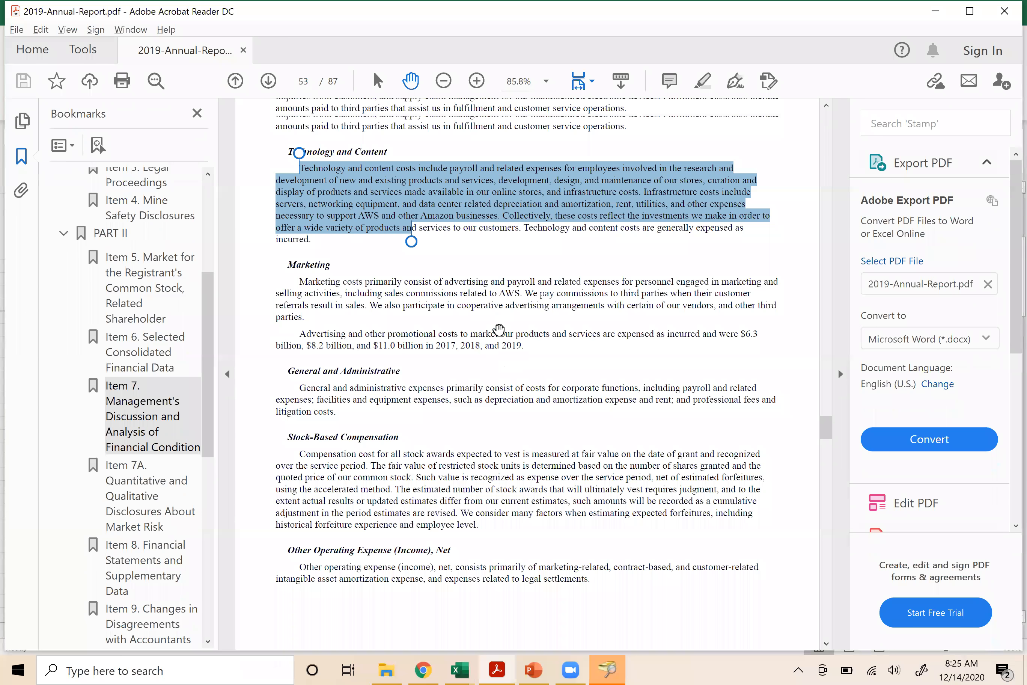
scroll(499, 330, "up", 10)
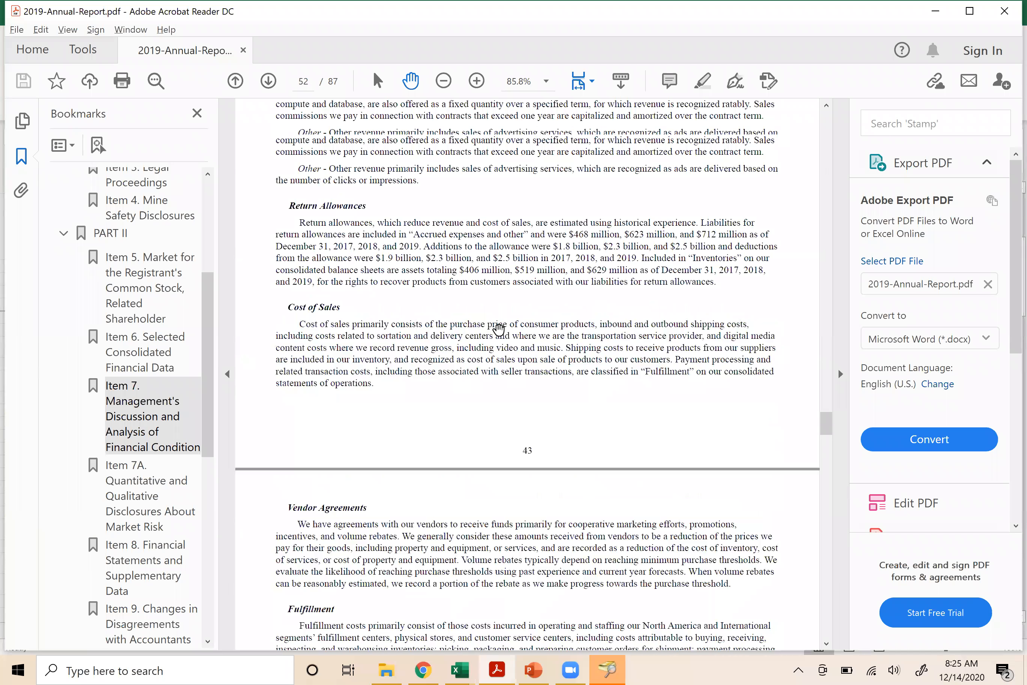
scroll(498, 329, "up", 20)
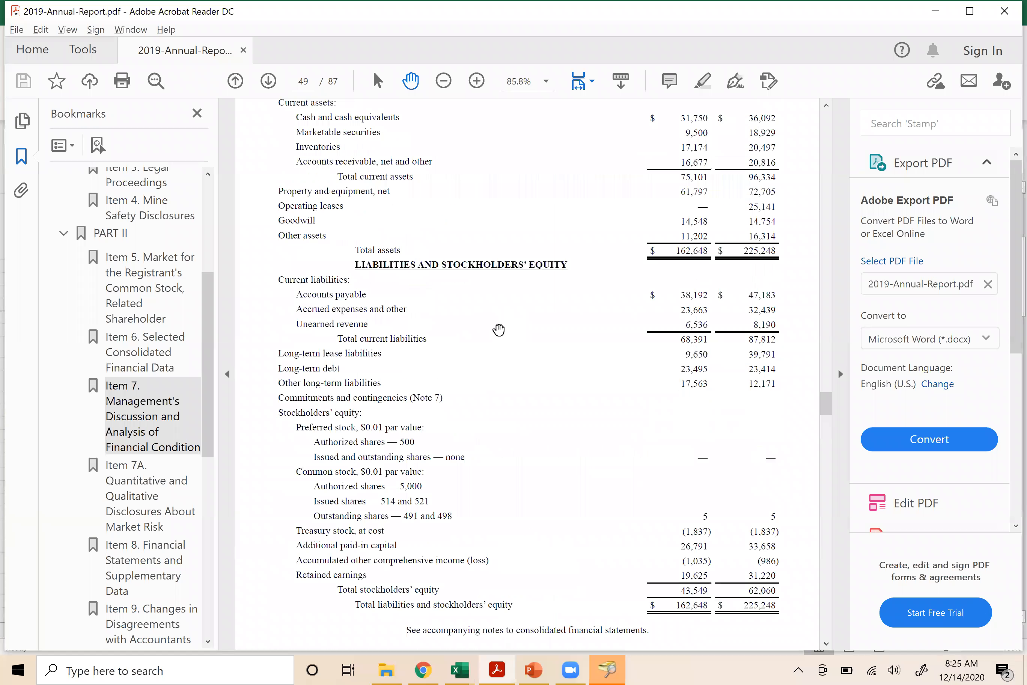
scroll(499, 329, "up", 18)
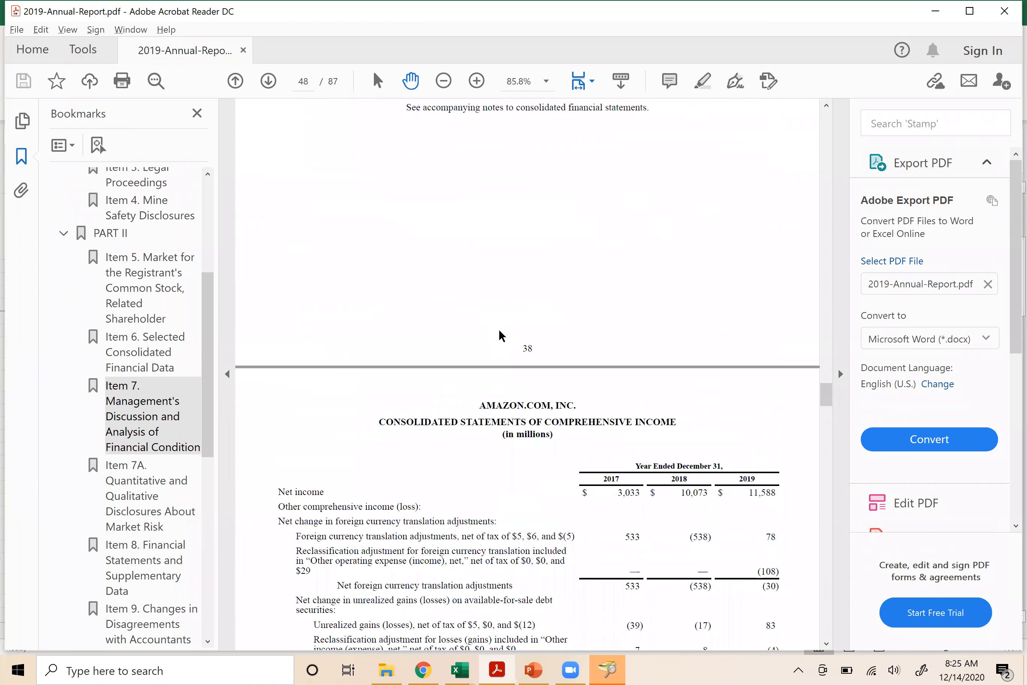
scroll(499, 330, "up", 2)
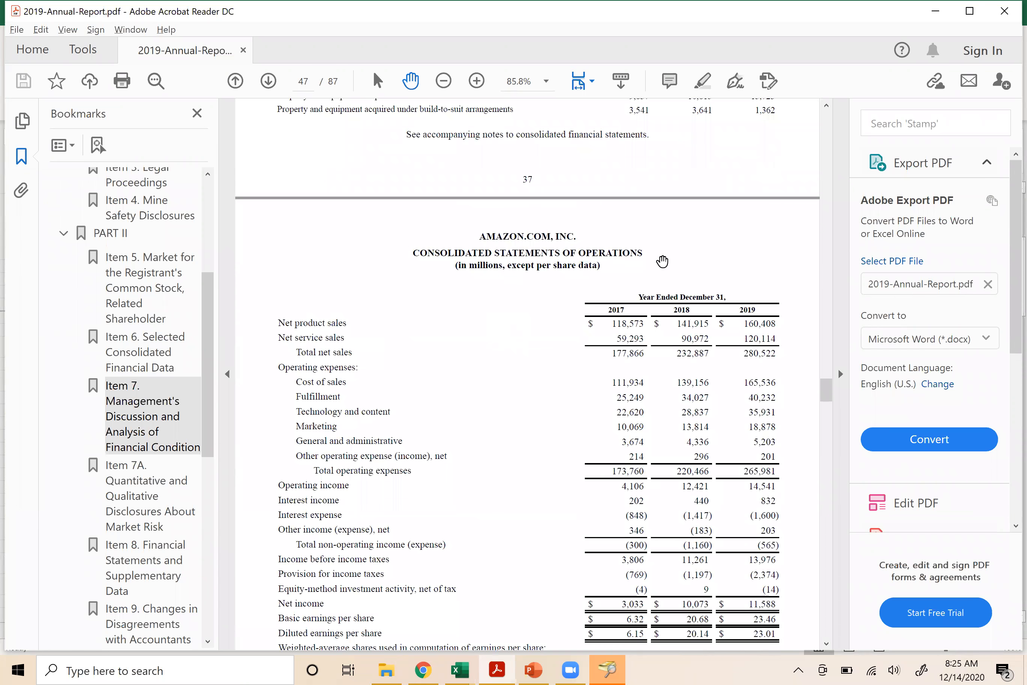
double_click(618, 397)
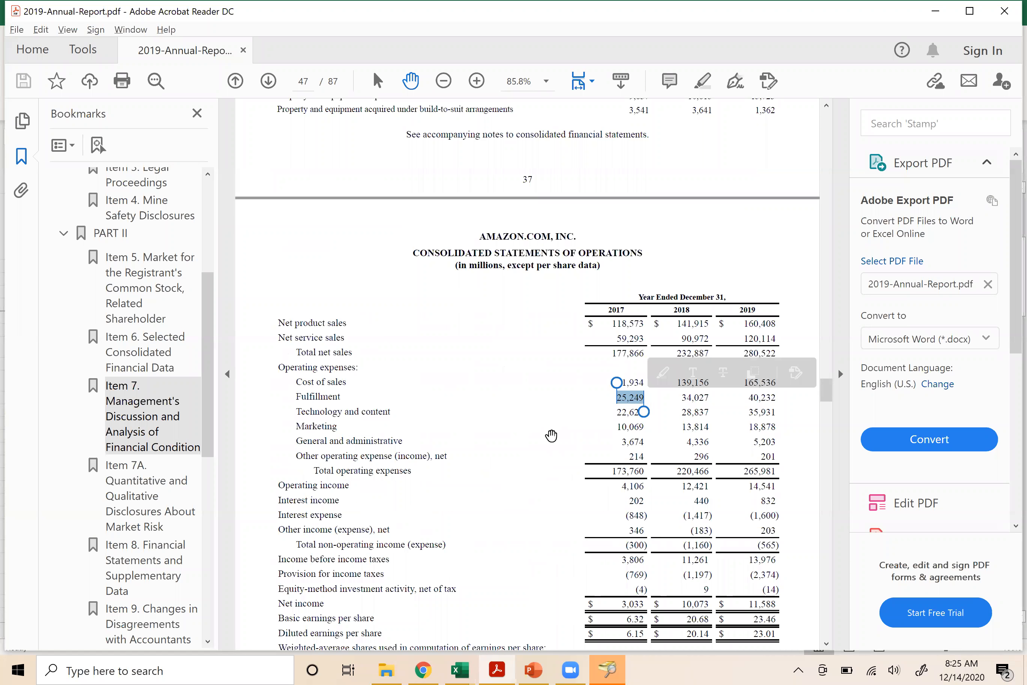
key("alt+Tab")
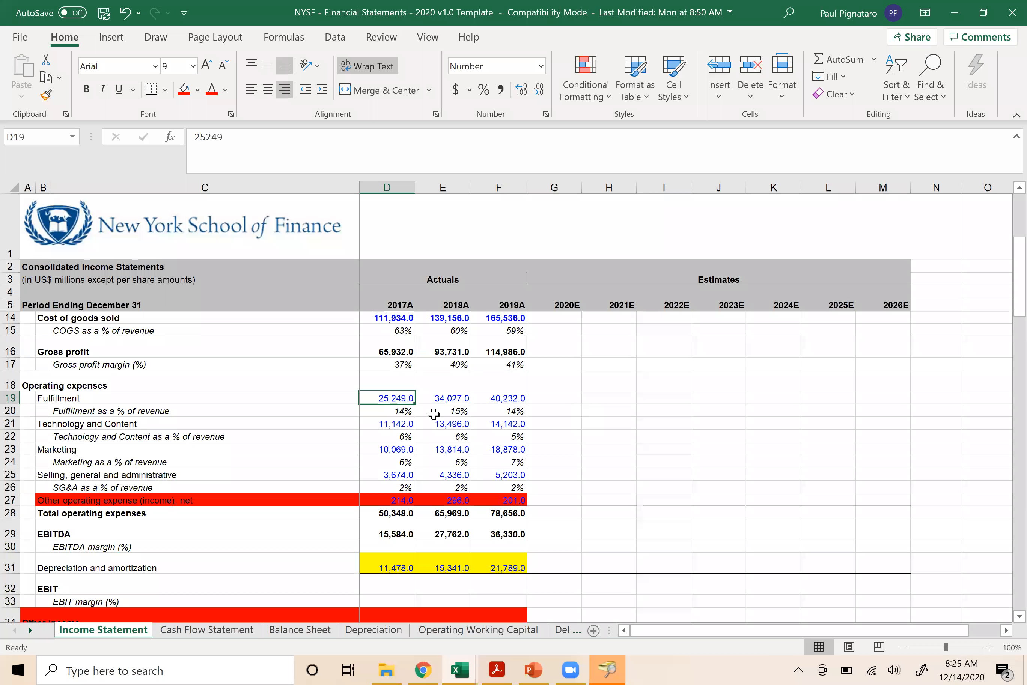
key("alt+Tab")
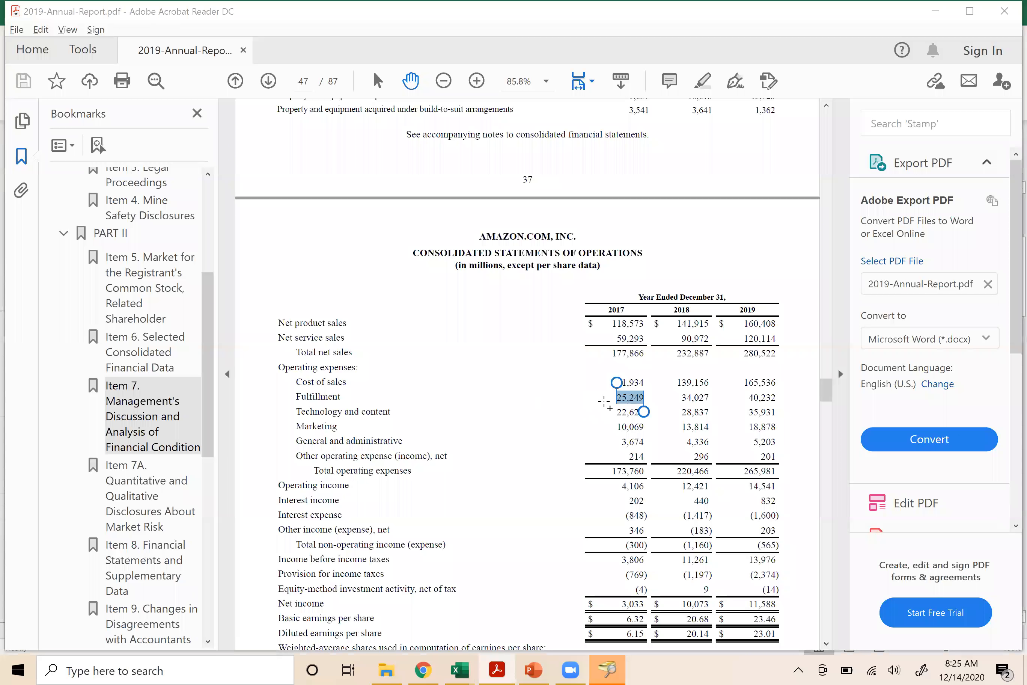
key("alt+Tab")
- Clear the yellow fill from the 2017–2019 Depreciation and amortization cells (D31:F31)
scroll(387, 477, "down", 2)
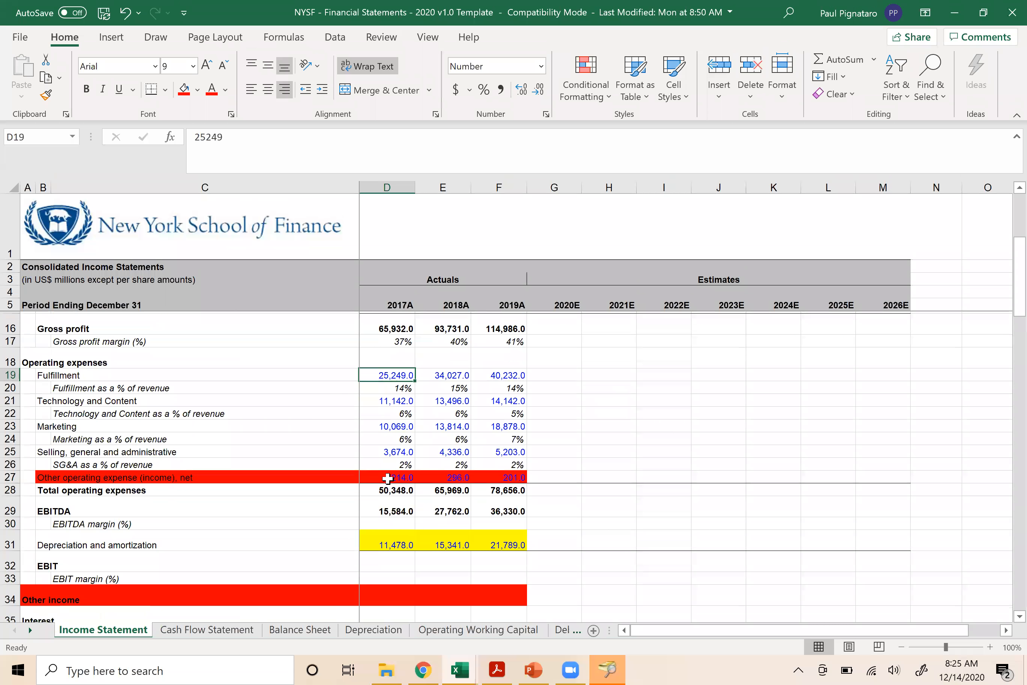
left_click(383, 485)
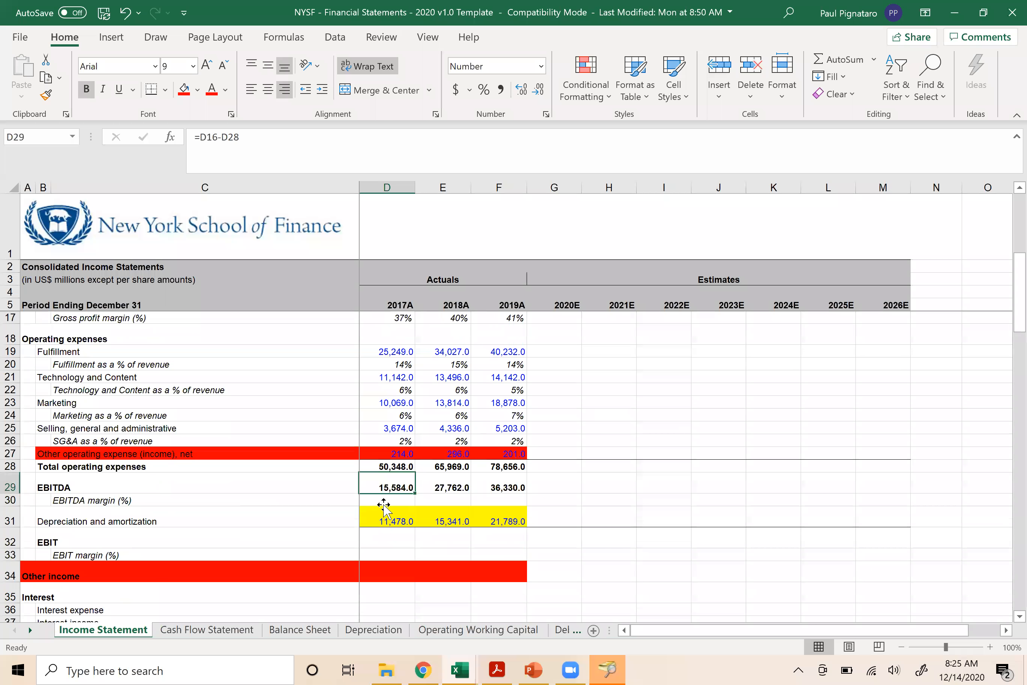
left_click(383, 501)
left_click(386, 513)
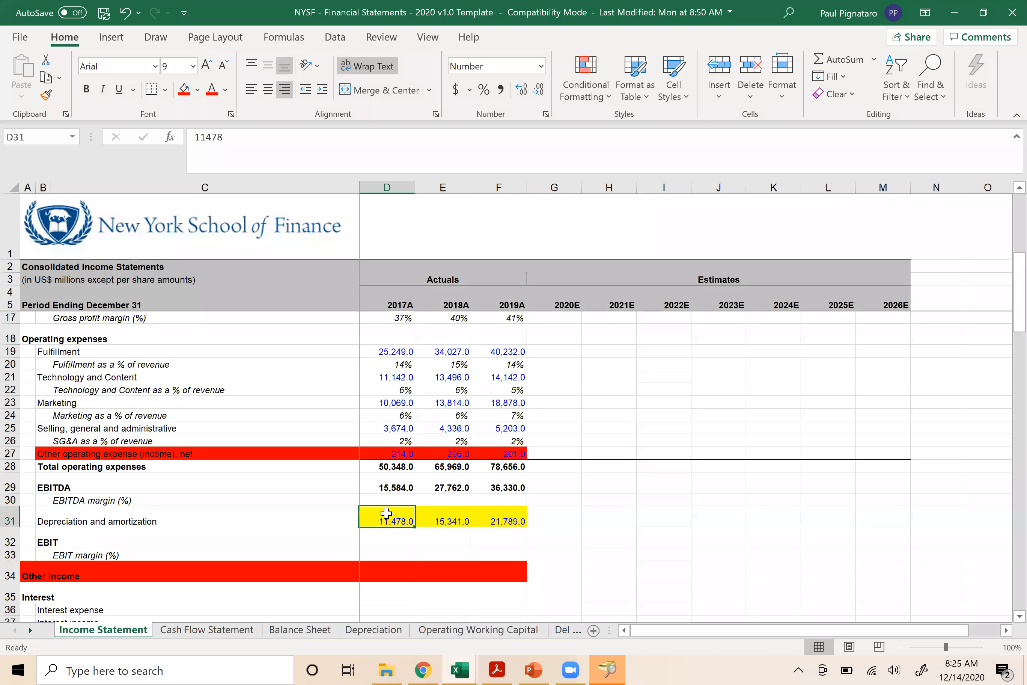
left_click_drag(386, 513, 498, 518)
left_click(197, 90)
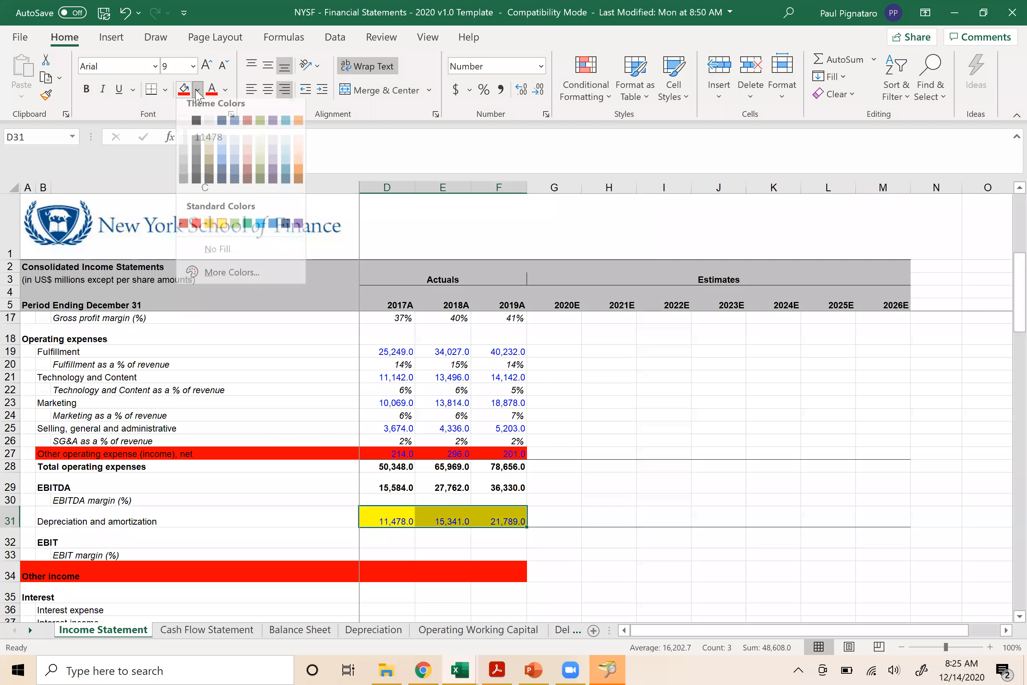
left_click(217, 249)
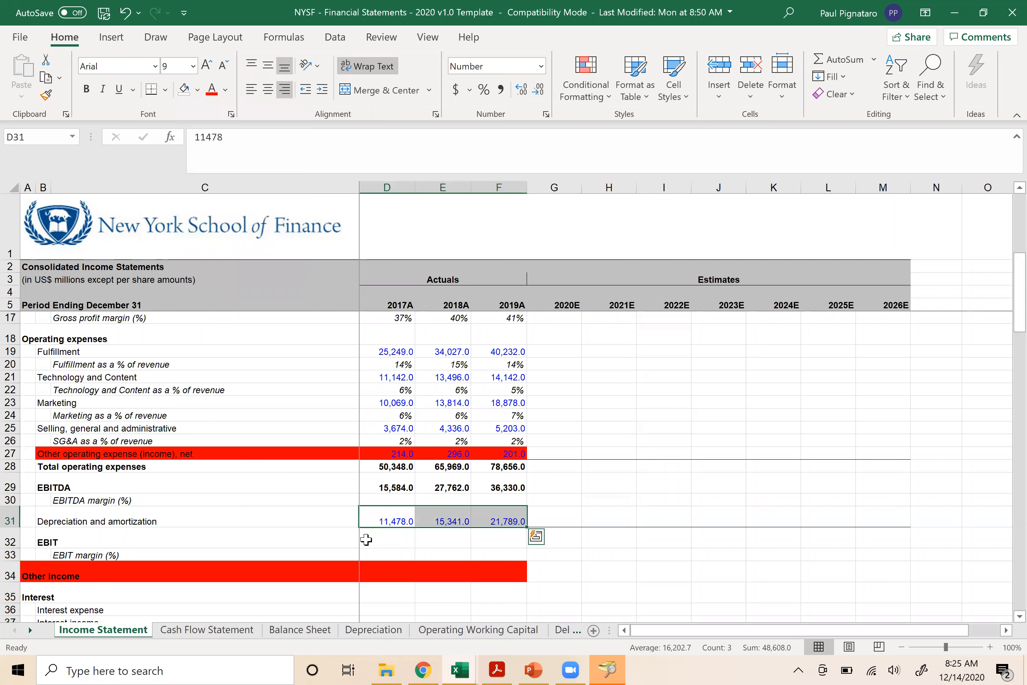
- Calculate 2017 EBIT in D32 as EBITDA less depreciation and amortization with =D29-D31
left_click(373, 543)
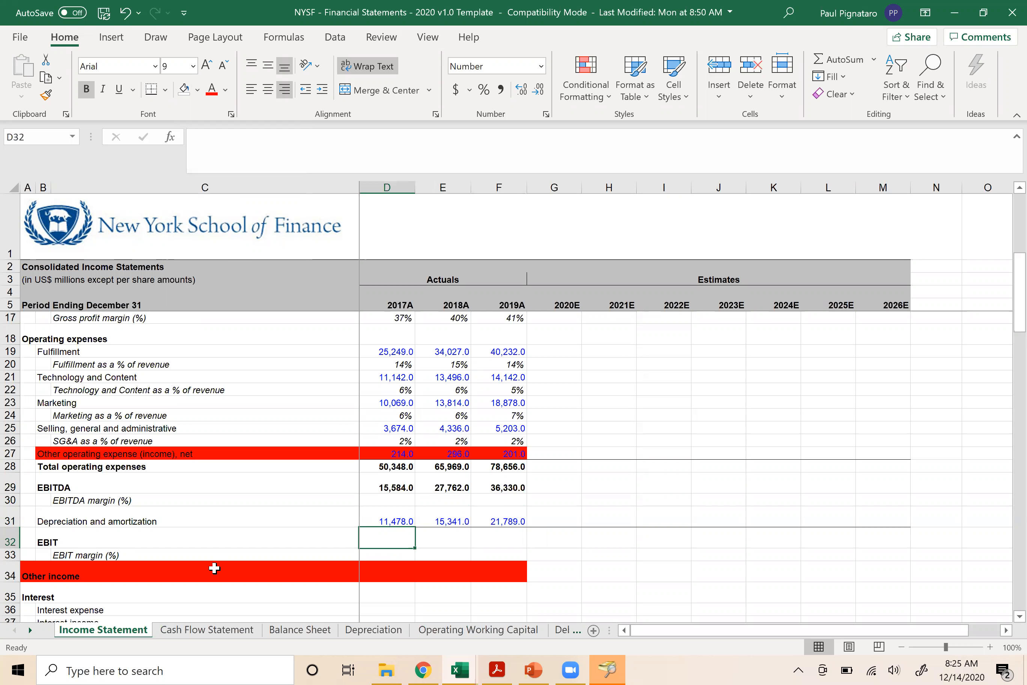
type("=")
key("Up")
key("Up")
key("Up")
type("-")
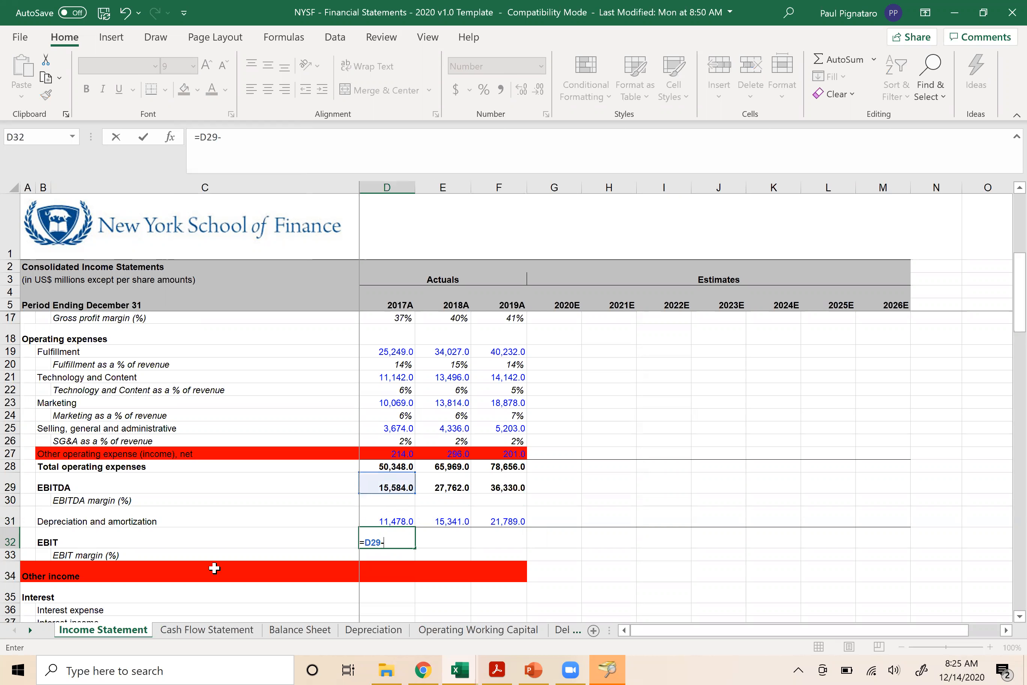
key("Up")
key("ctrl+Return")
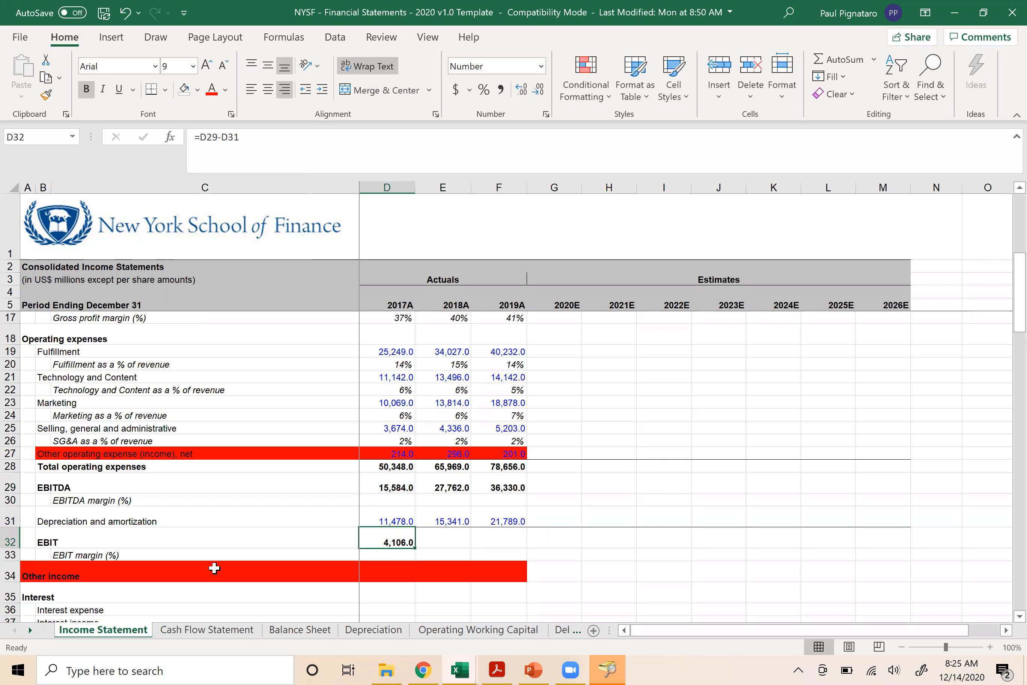
- Copy the 2017 EBIT formula across to 2018 and 2019 (E32:F32)
key("Right")
key("Right")
key("Left")
key("Left")
key("shift+Right")
key("shift+Right")
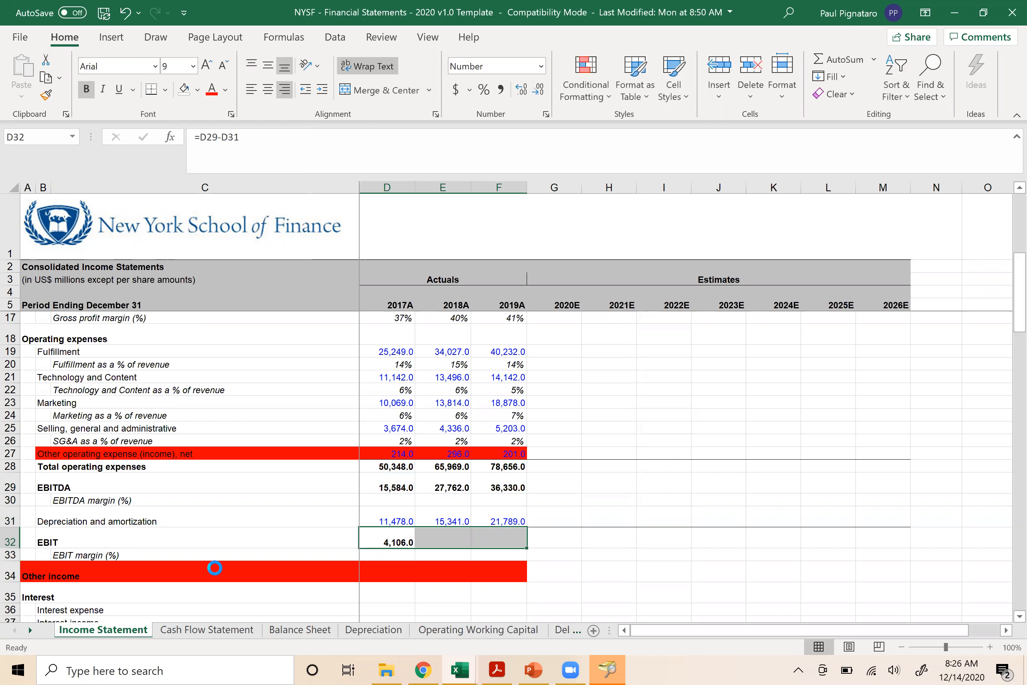
key("ctrl+r")
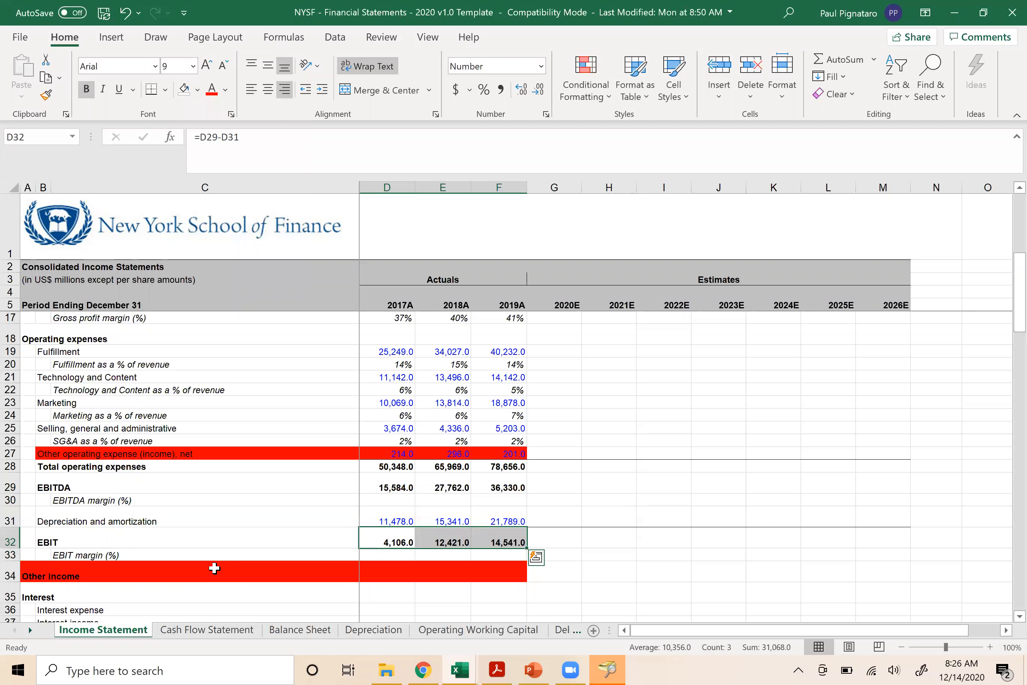
- Review the 2017–2019 EBIT formulas and the Depreciation and amortization entries above them
key("shift+Left")
key("shift+Left")
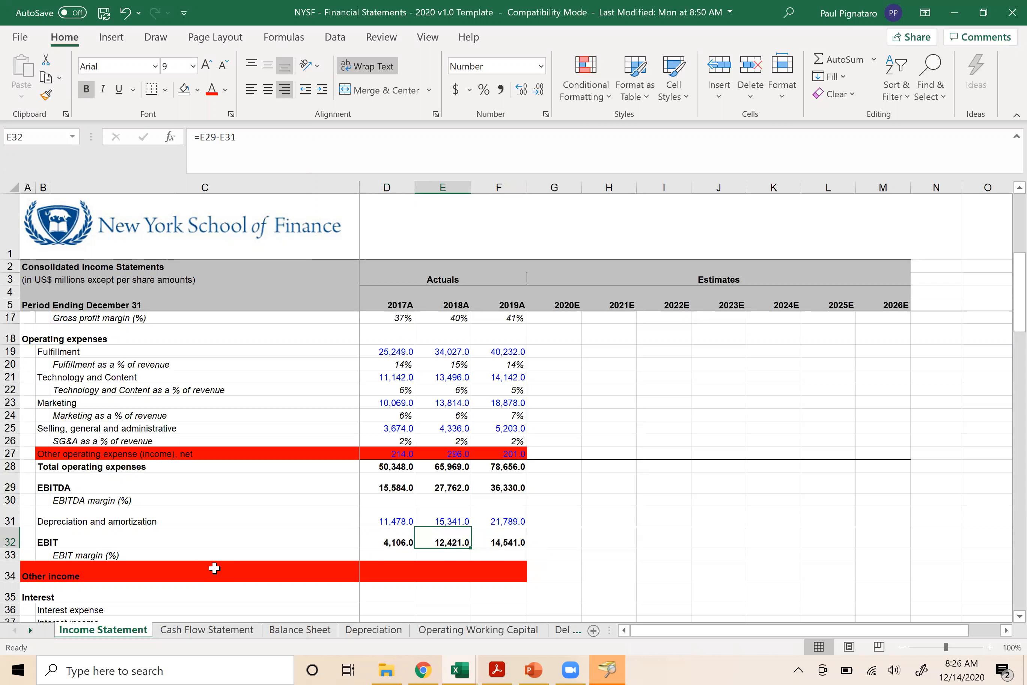
key("Right")
key("Left")
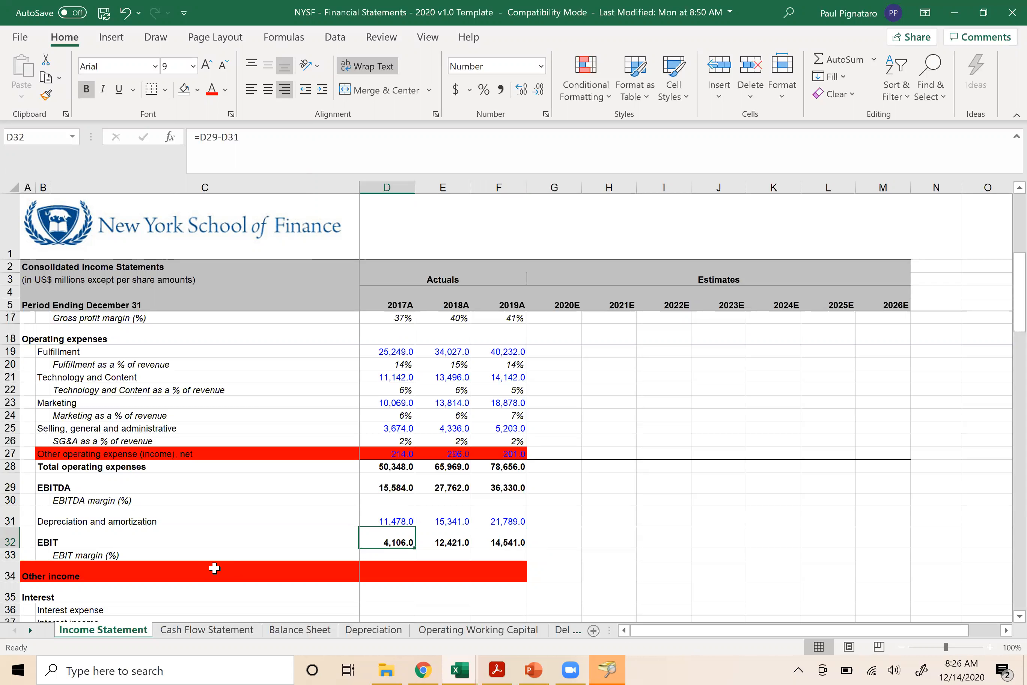
key("Right")
key("Right")
key("Left")
key("Left")
key("Up")
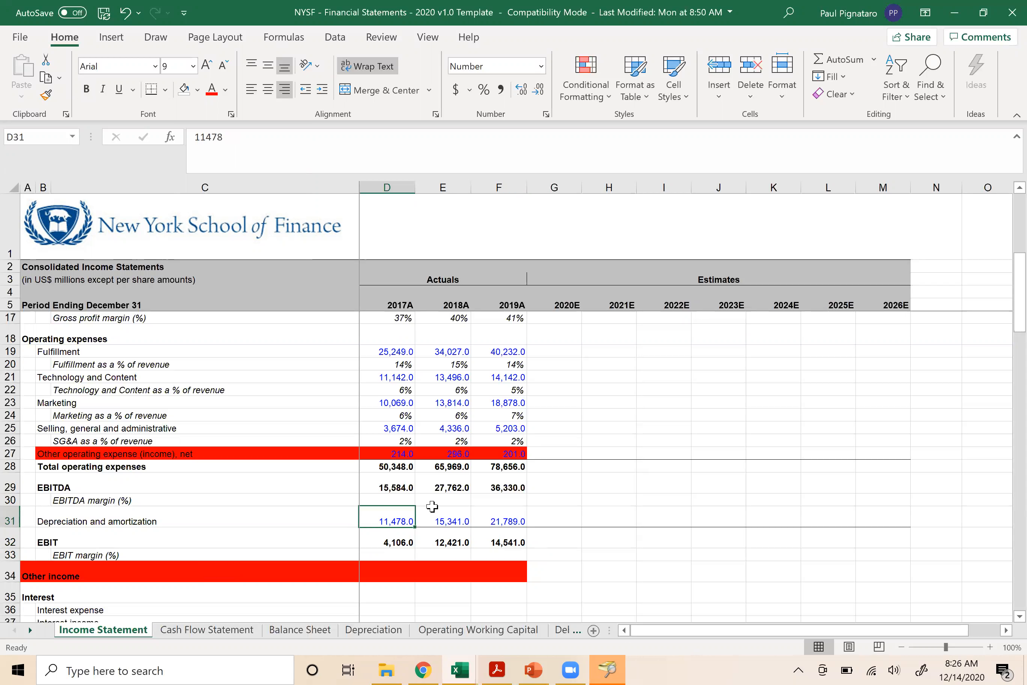
left_click(439, 517)
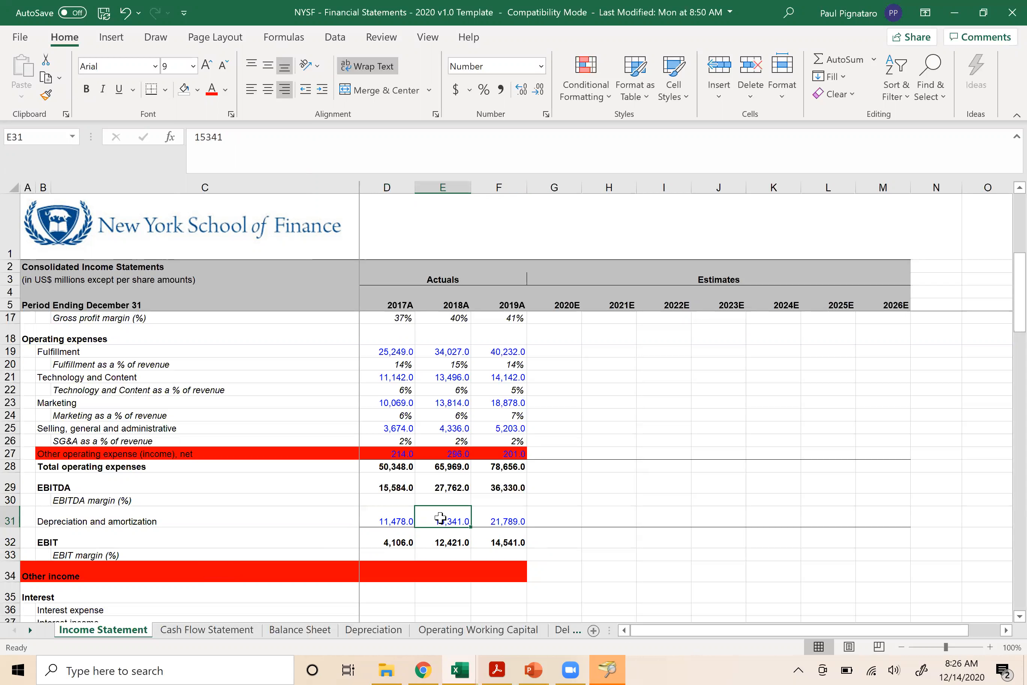
left_click(495, 520)
left_click(386, 522)
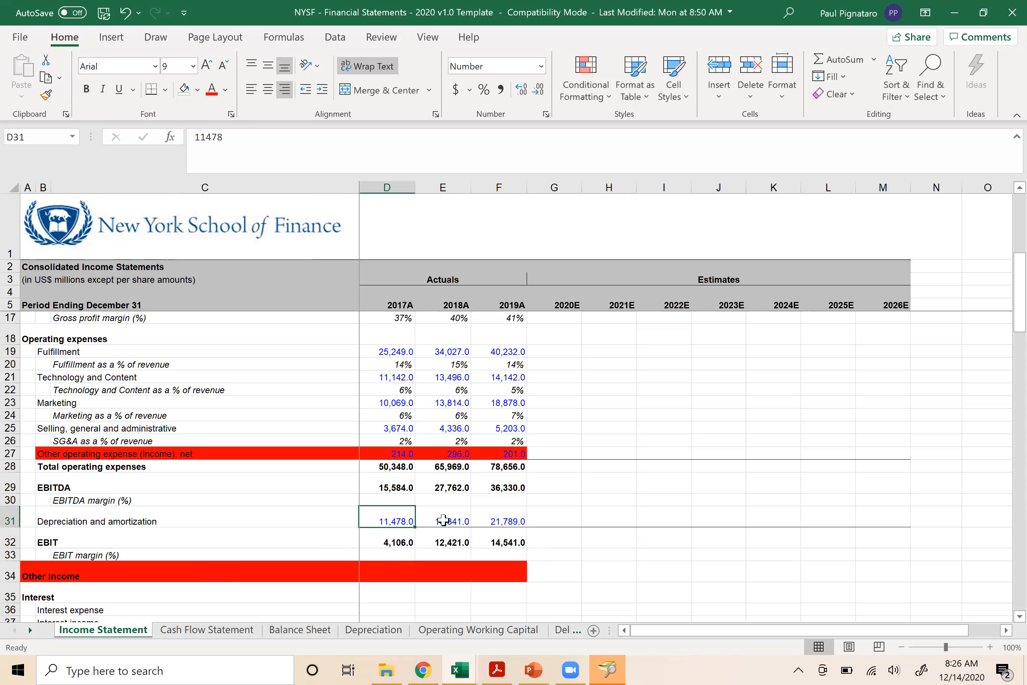
left_click(439, 518)
left_click(491, 514)
left_click(374, 515)
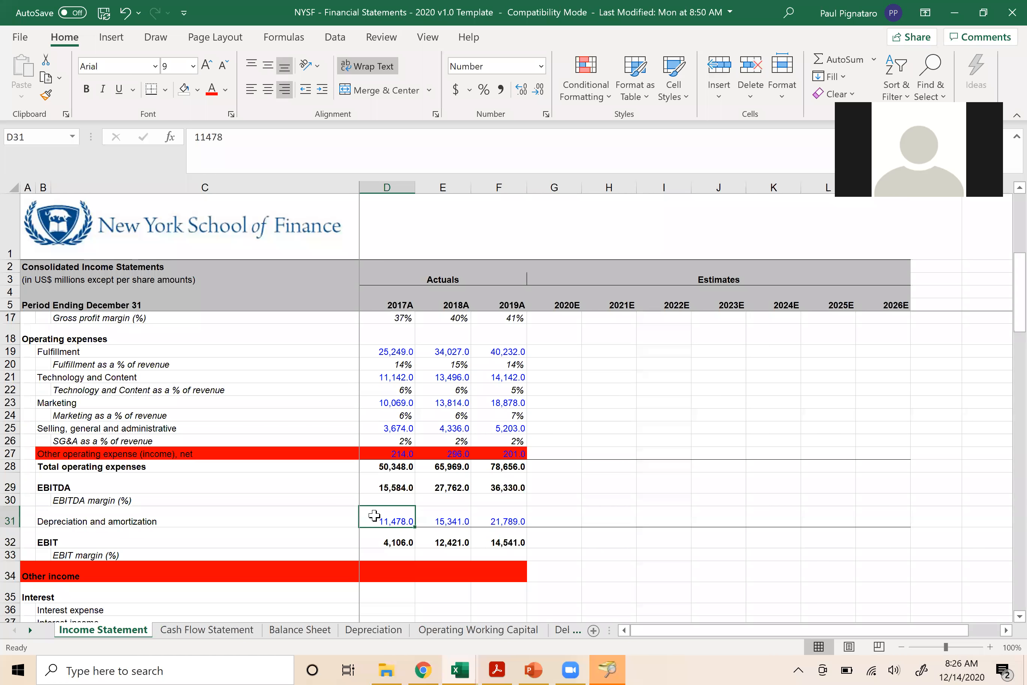
- Compare EBITDA in row 29 across 2017, 2018 and 2019
key("Up")
key("Up")
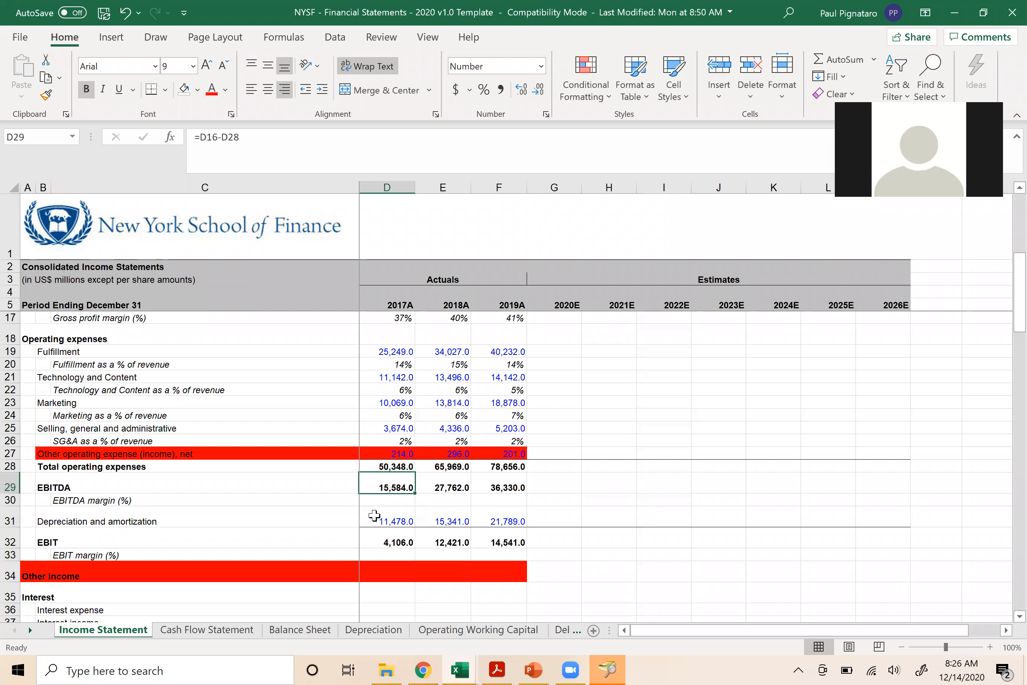
key("Right")
key("Right")
key("Left")
key("Left")
key("Right")
key("Right")
key("Left")
key("Left")
key("Right")
key("Right")
key("Right")
key("Left")
key("Left")
key("Left")
key("Right")
key("Right")
key("Left")
key("Left")
key("Down")
key("Right")
key("Down")
key("Down")
key("Left")
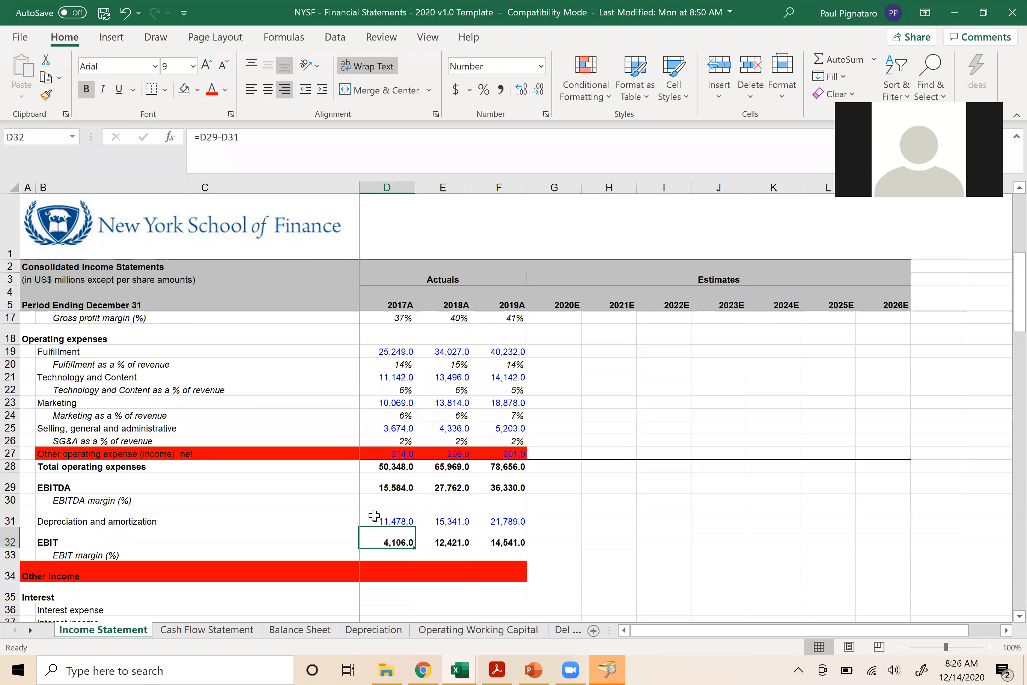
- Compare EBIT in row 32 across 2017, 2018 and 2019
key("Right")
key("Right")
key("Left")
key("Left")
key("Right")
key("Left")
key("Right")
key("Right")
key("Left")
key("Left")
key("Right")
key("Right")
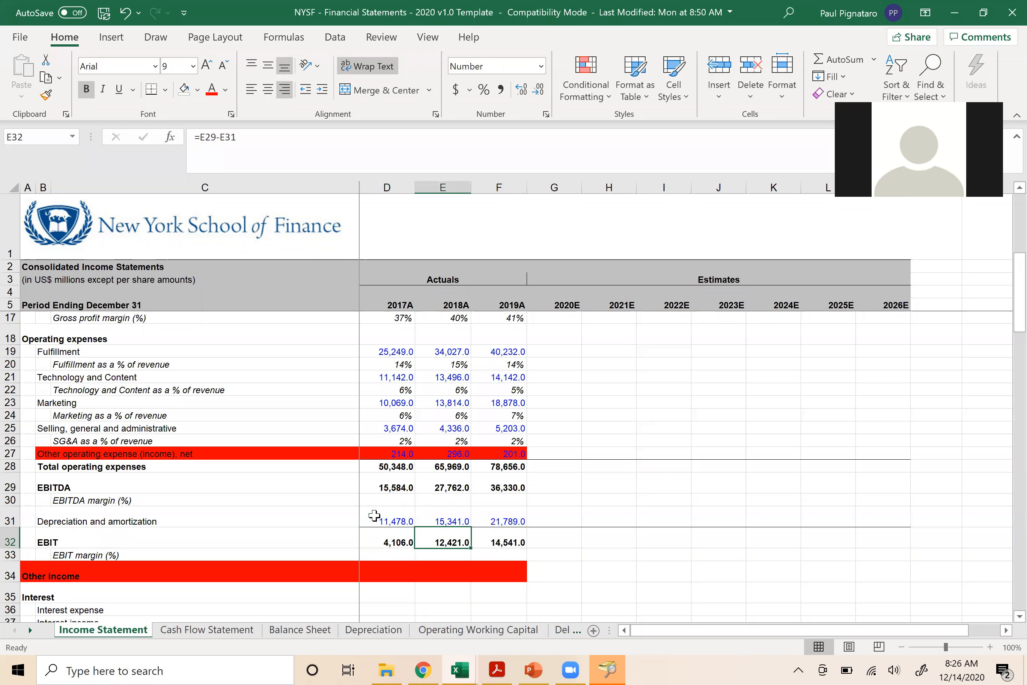
key("Left")
key("Left")
key("Right")
key("Right")
key("Left")
key("Left")
key("Right")
key("Right")
key("Left")
key("Left")
key("Right")
key("Left")
key("Right")
key("Right")
key("Left")
key("Left")
key("Right")
key("Left")
key("Right")
key("Right")
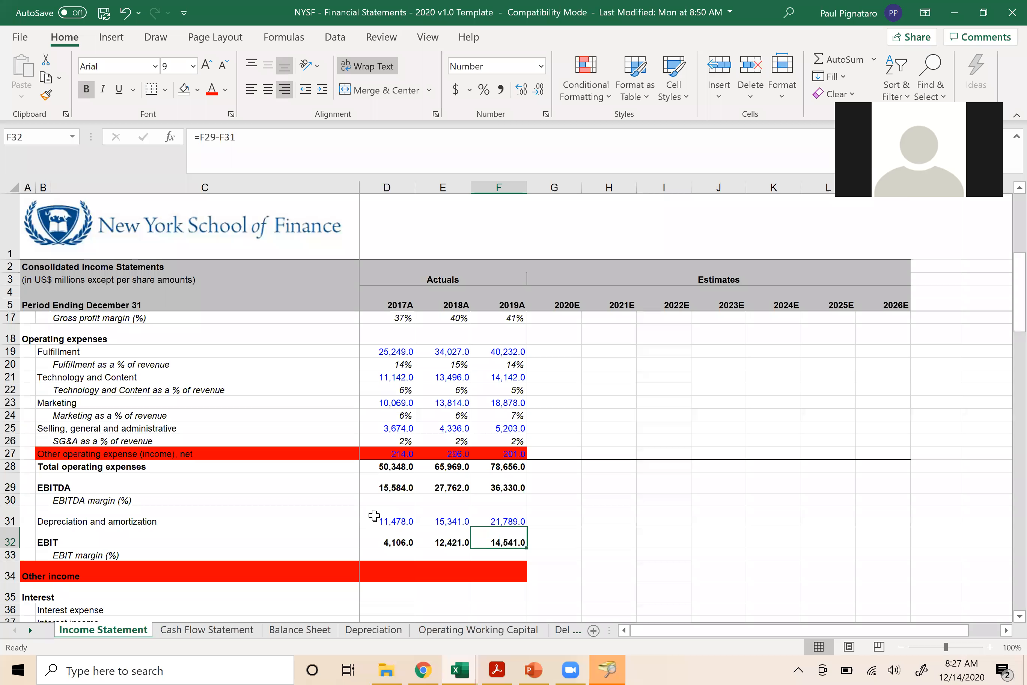
key("Left")
key("Right")
- Examine the 2017–2019 EBITDA results and the operating expense entries above them, up to Fulfillment in row 19
key("Up")
key("Up")
key("Up")
key("Up")
key("Up")
key("Up")
key("Up")
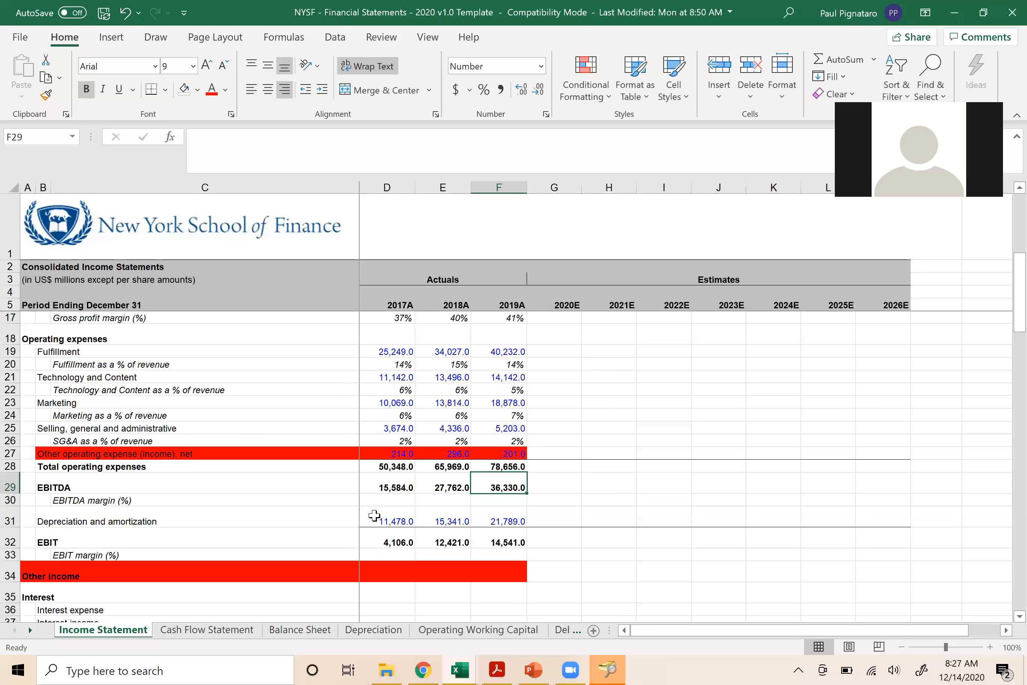
key("Left")
key("Left")
key("Up")
key("Up")
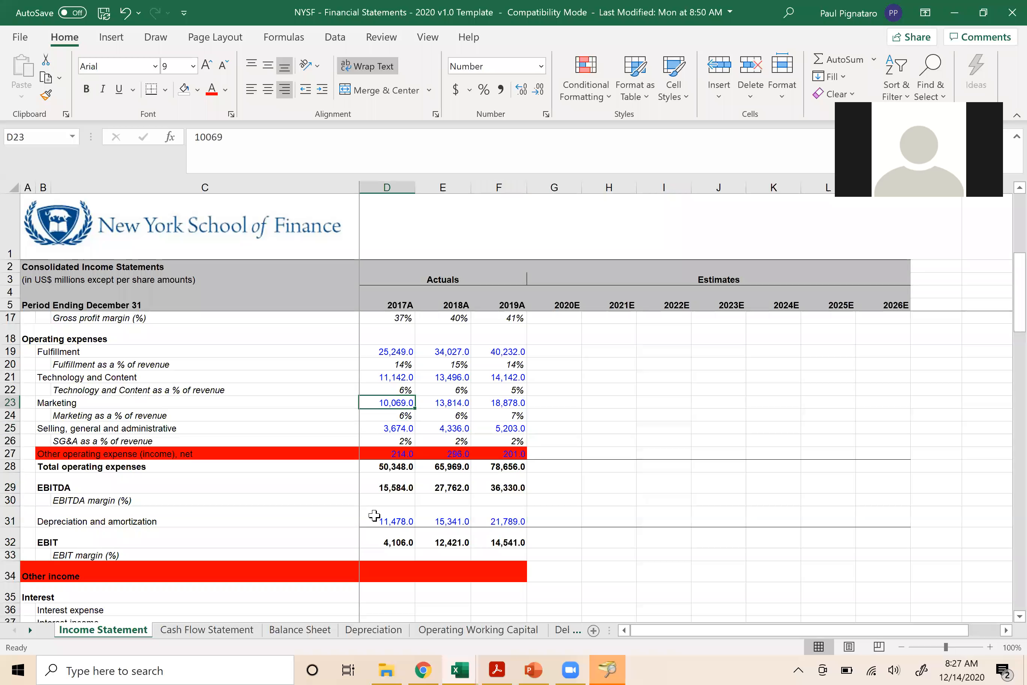
key("Up")
key("Up")
key("Up")
key("Up")
key("Right")
key("Right")
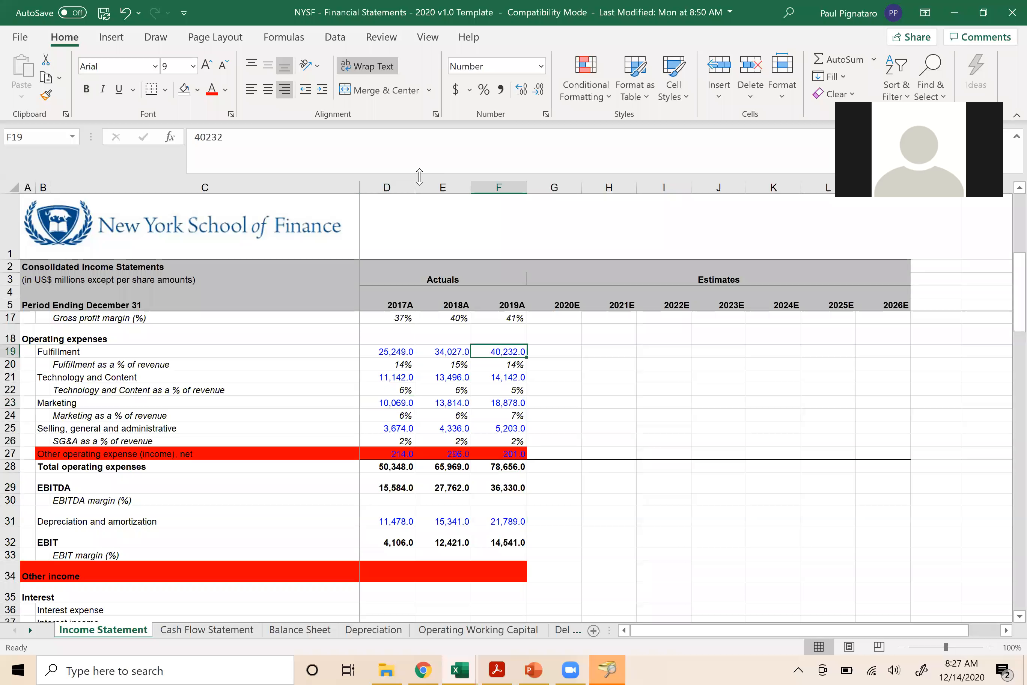
- Trace the expense rows from Technology and Content down to the 2017–2019 Depreciation and amortization entries in row 31
left_click(394, 379)
key("Right")
key("Right")
key("Down")
key("Down")
key("Down")
key("Down")
key("Down")
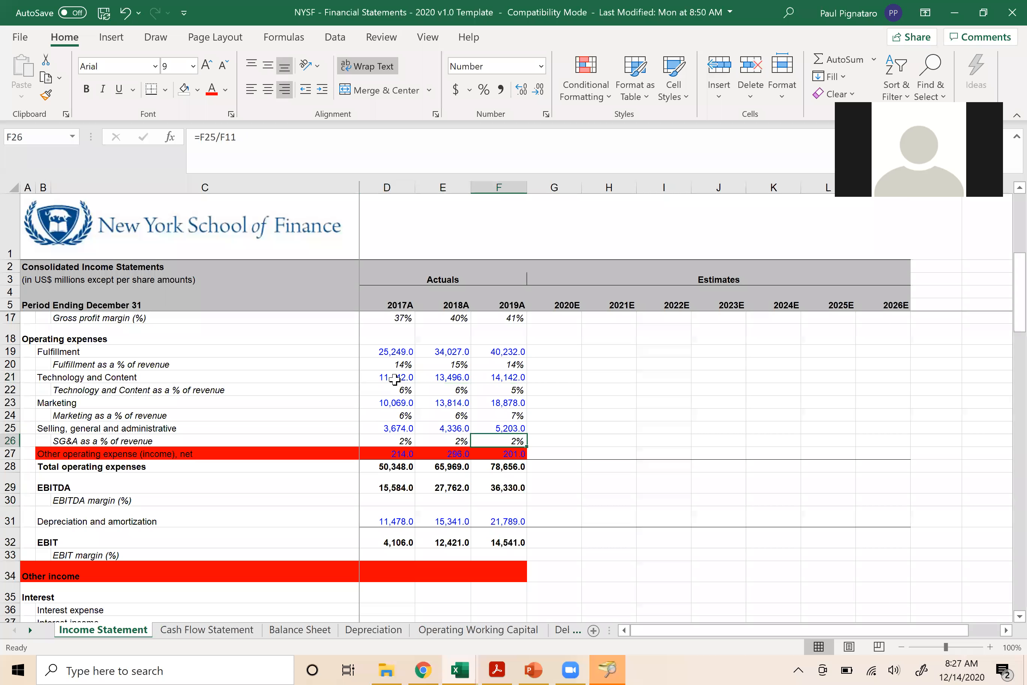
key("Down")
key("Down")
key("Down")
key("Down")
key("Down")
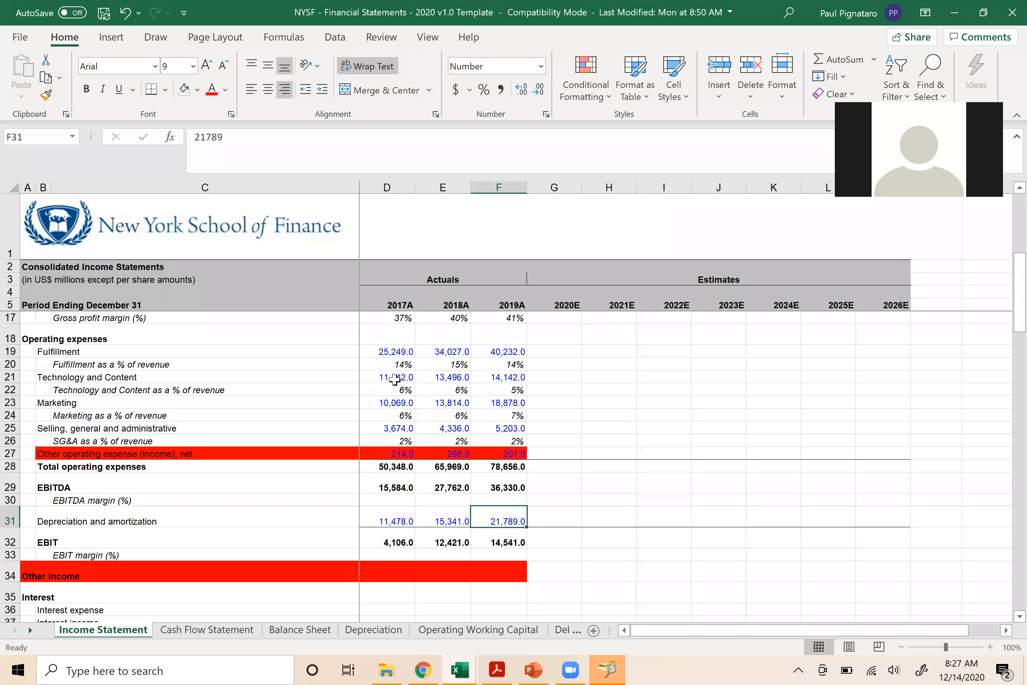
key("Left")
key("Left")
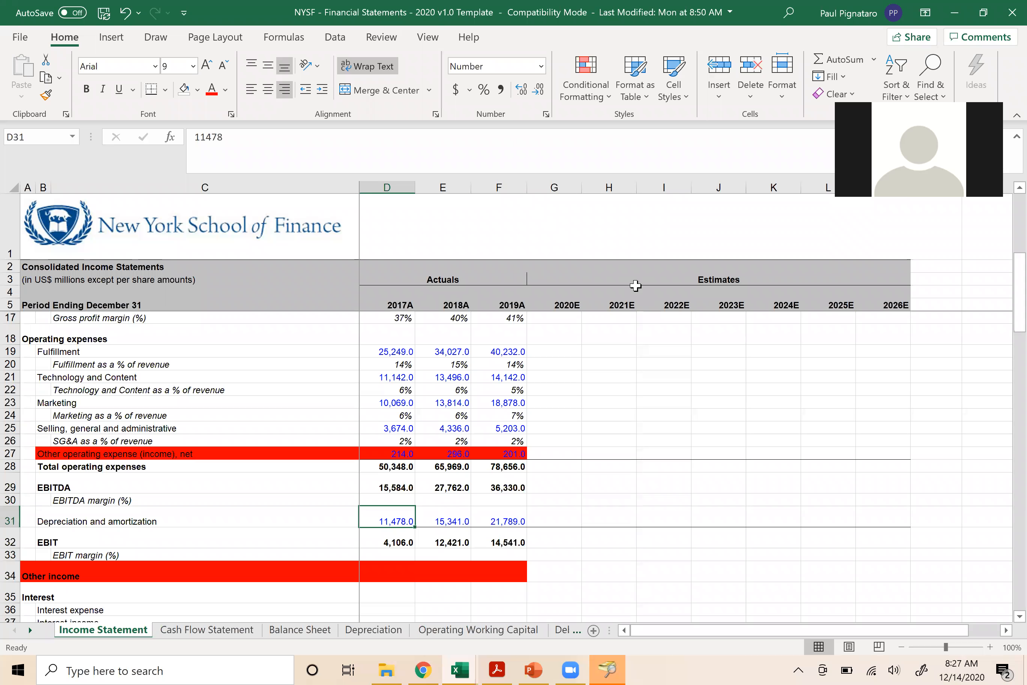
- Switch to the annual report in Acrobat Reader and examine depreciation and amortization in the cash flow statement and the operating expenses on page 47
key("alt+Tab")
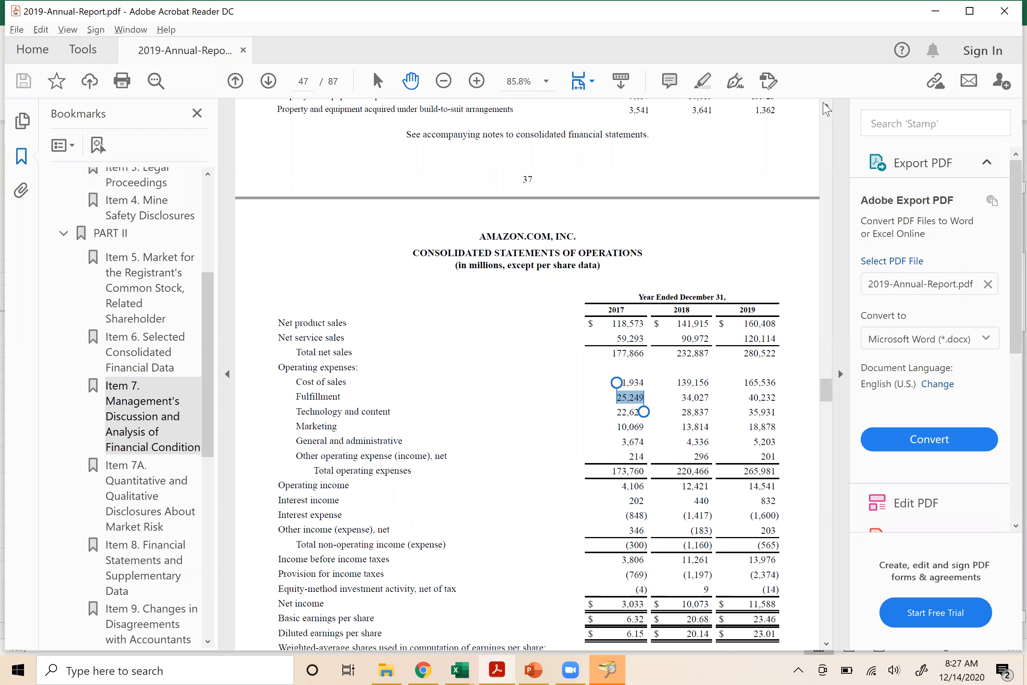
scroll(613, 295, "up", 10)
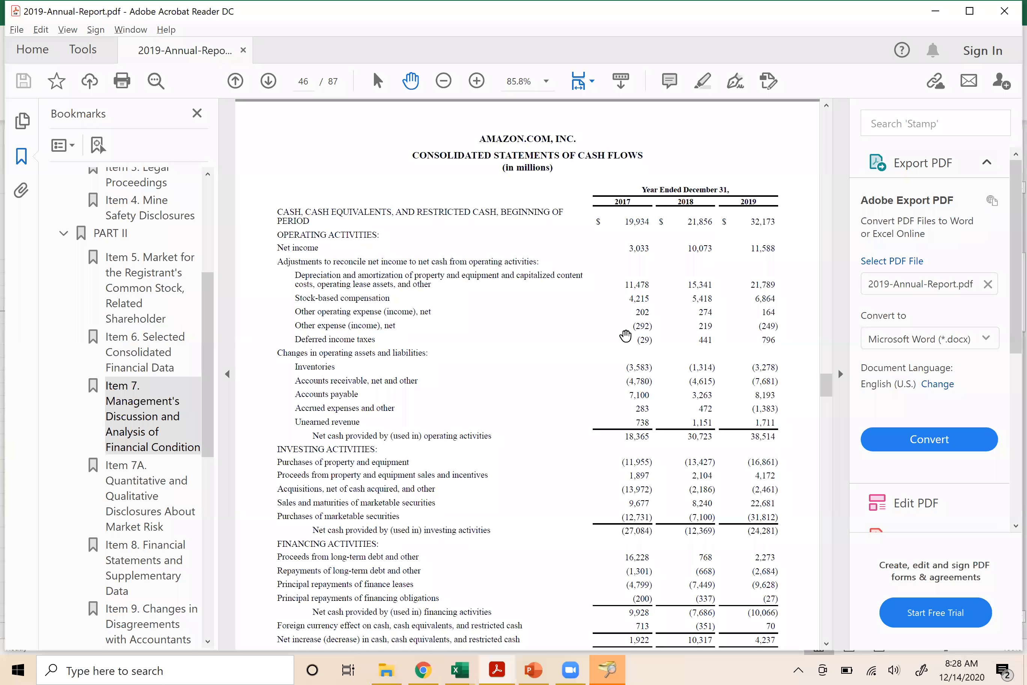
scroll(626, 335, "up", 2)
scroll(626, 335, "up", 15)
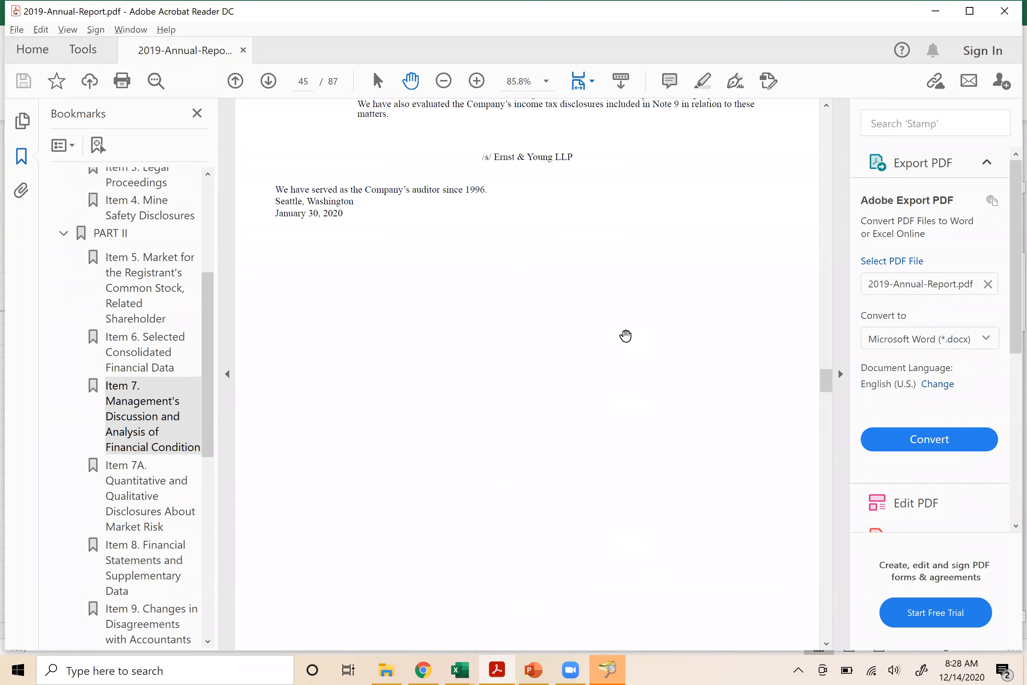
scroll(625, 335, "down", 20)
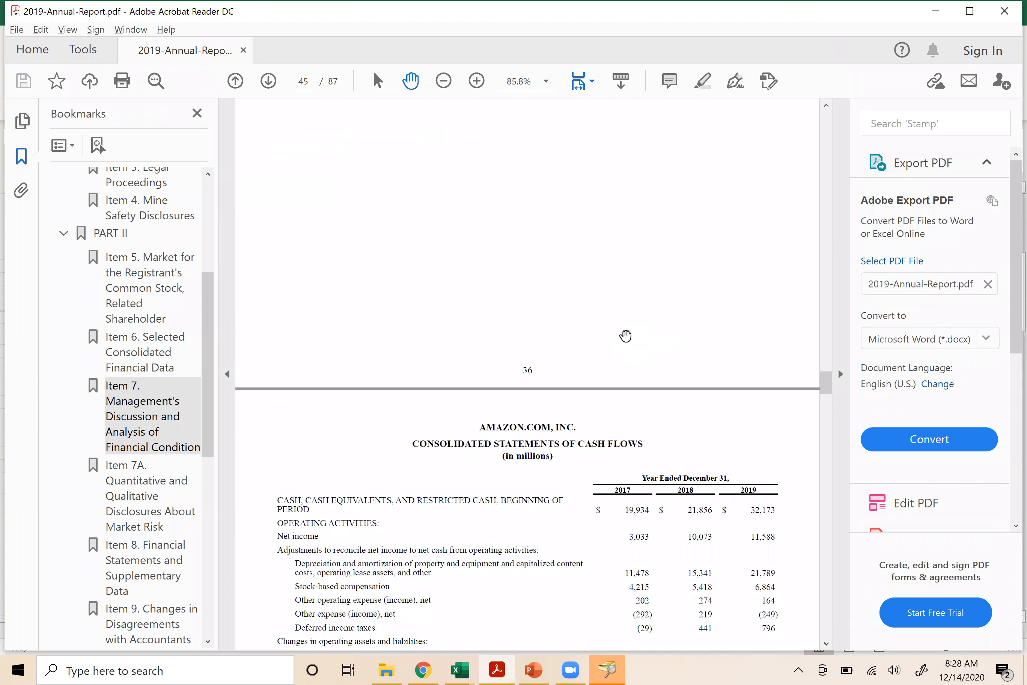
scroll(626, 336, "down", 5)
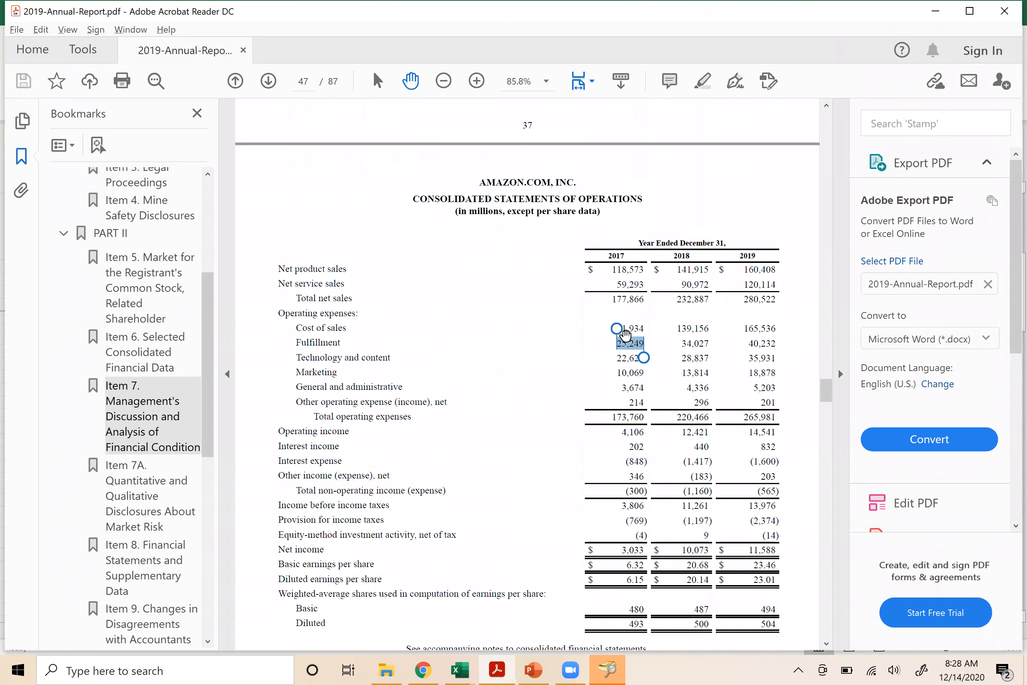
scroll(625, 336, "up", 2)
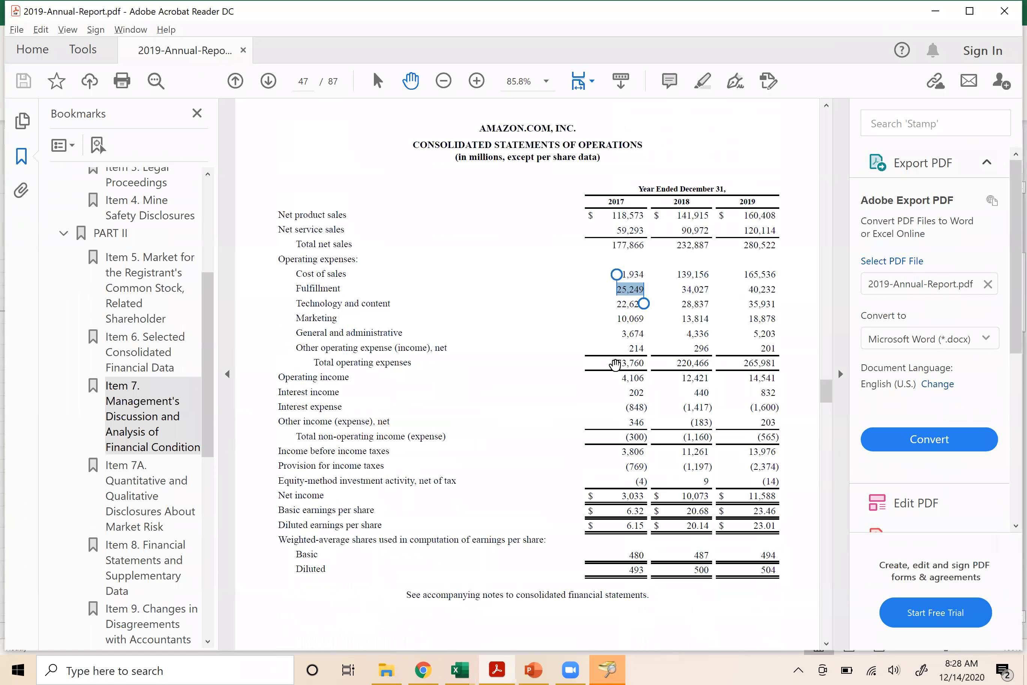
left_click(614, 364)
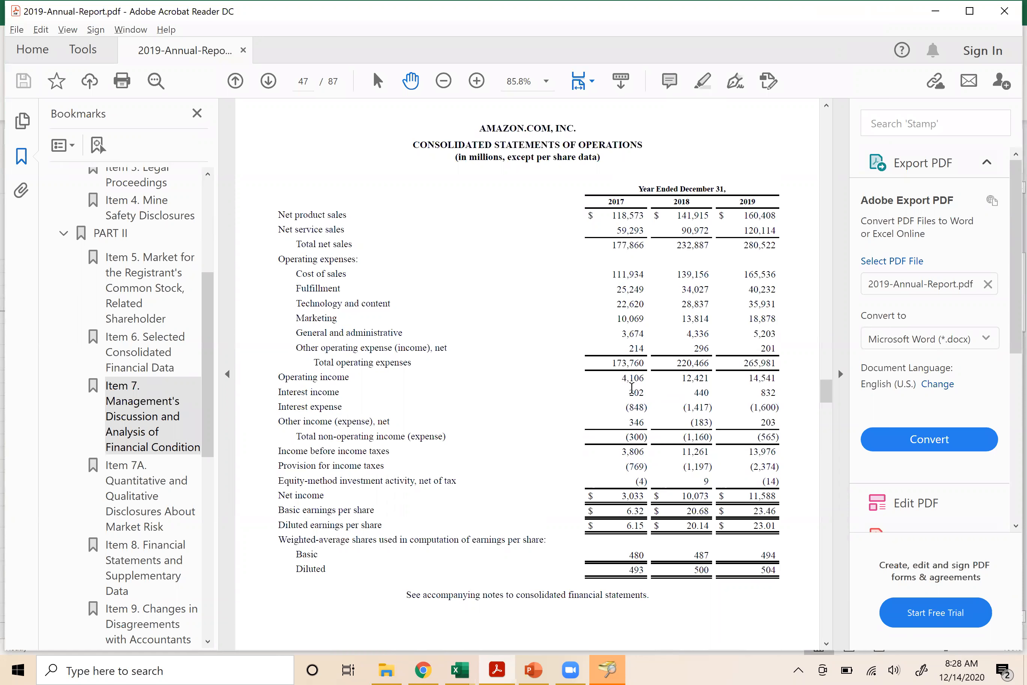
- Return to the Excel income statement and examine EBIT in row 32 against the Depreciation and amortization entries in row 31
key("alt+Tab")
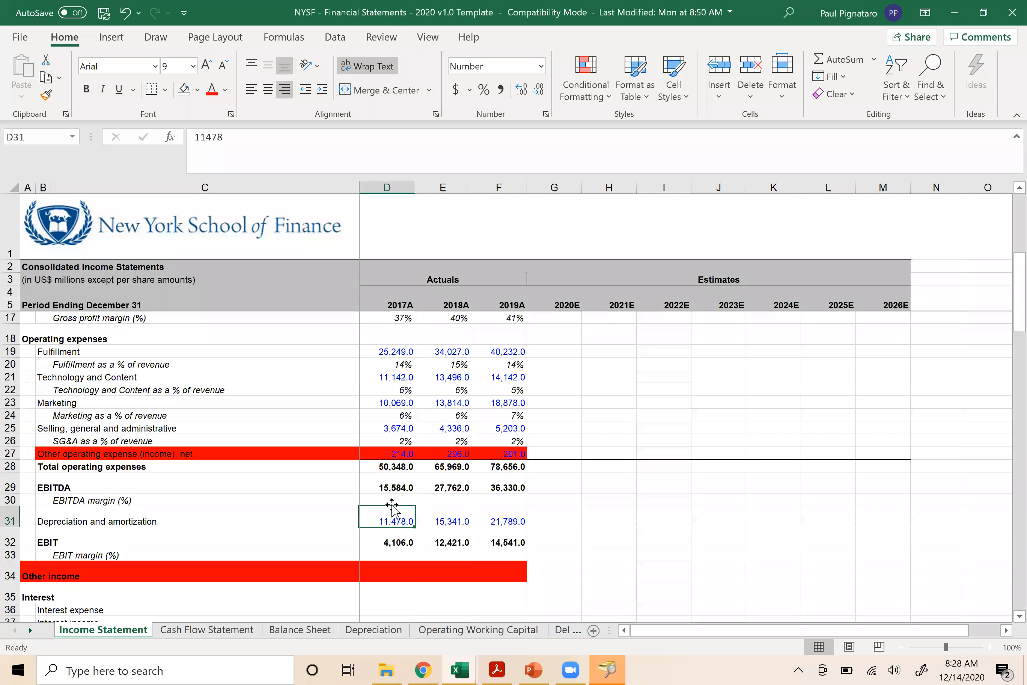
left_click(394, 554)
left_click(506, 537)
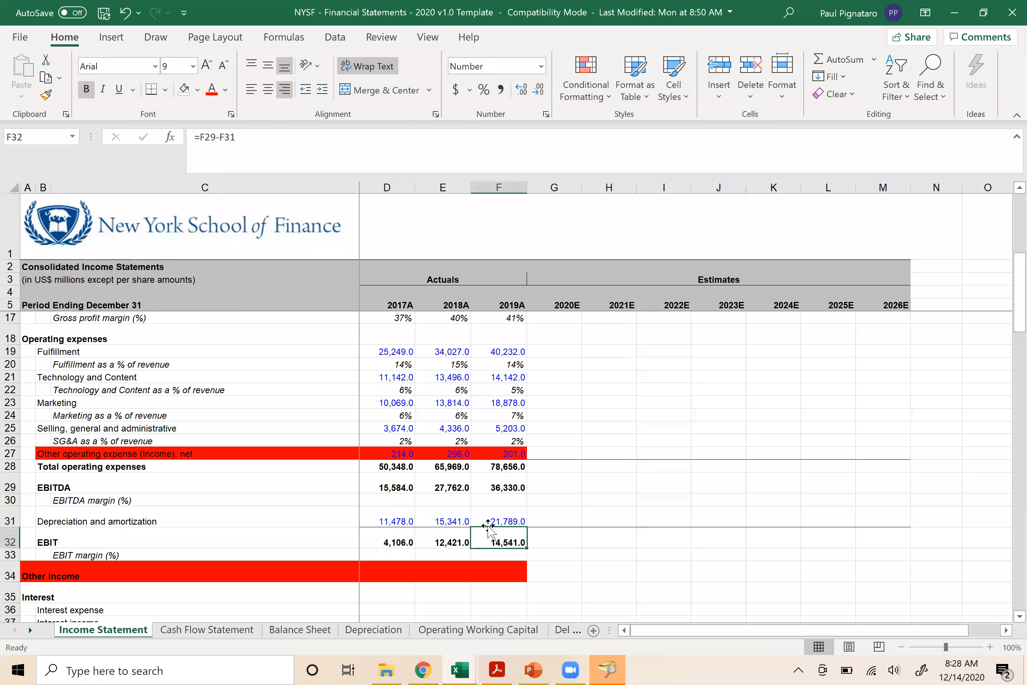
left_click(380, 541)
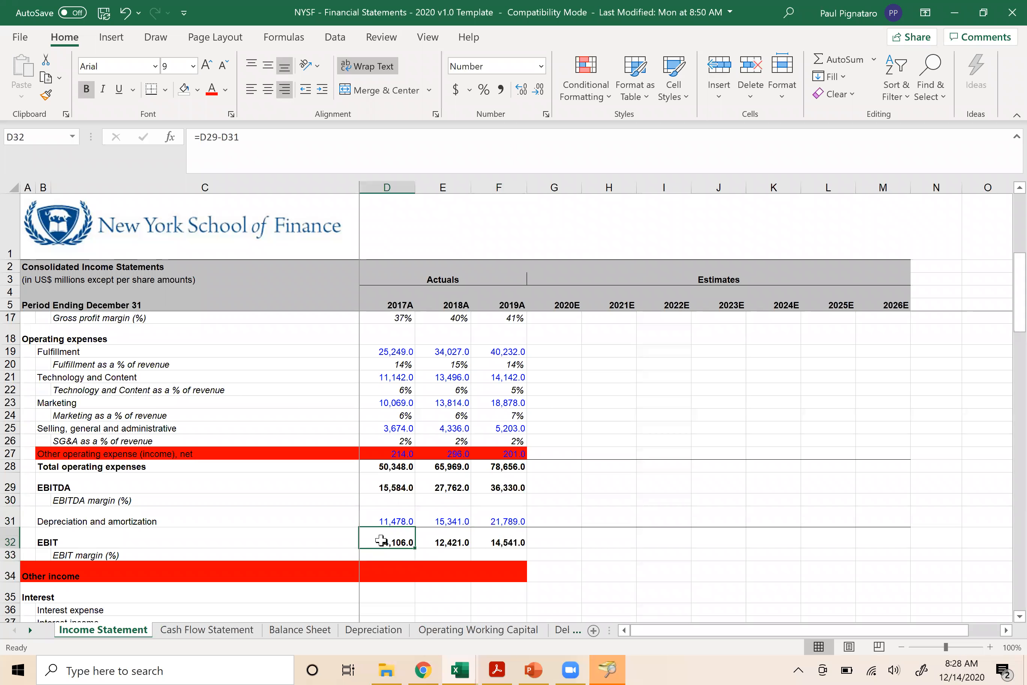
left_click(383, 519)
key("Right")
key("Right")
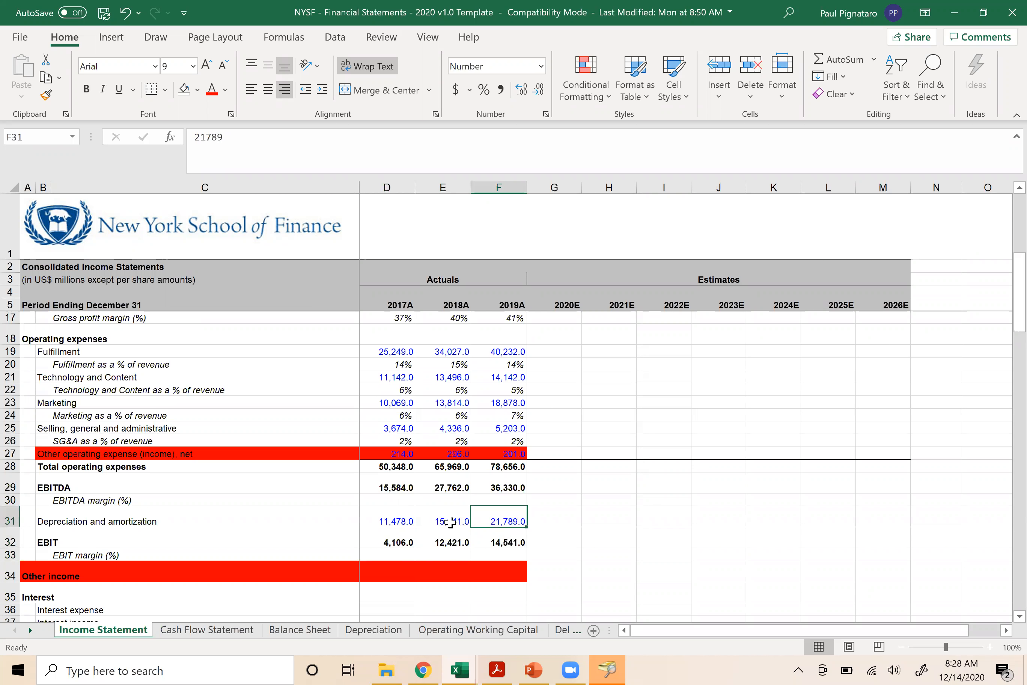
key("Left")
key("Left")
left_click(380, 542)
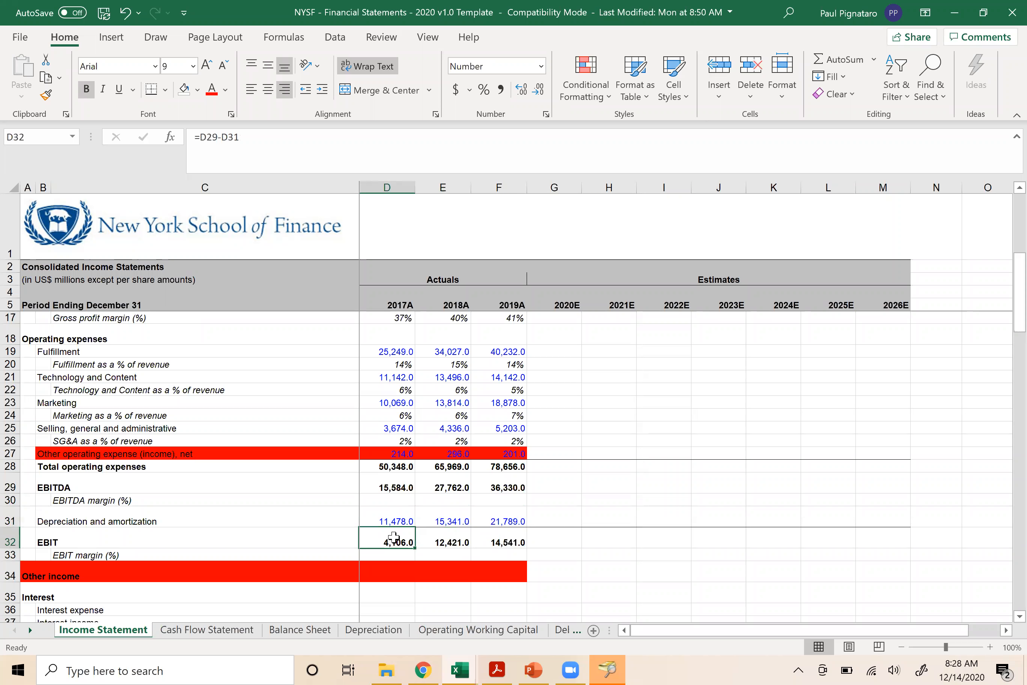
- Compare operating income in the annual report with EBIT in Excel and inspect the 2019 EBIT formula in F32
key("alt+Tab")
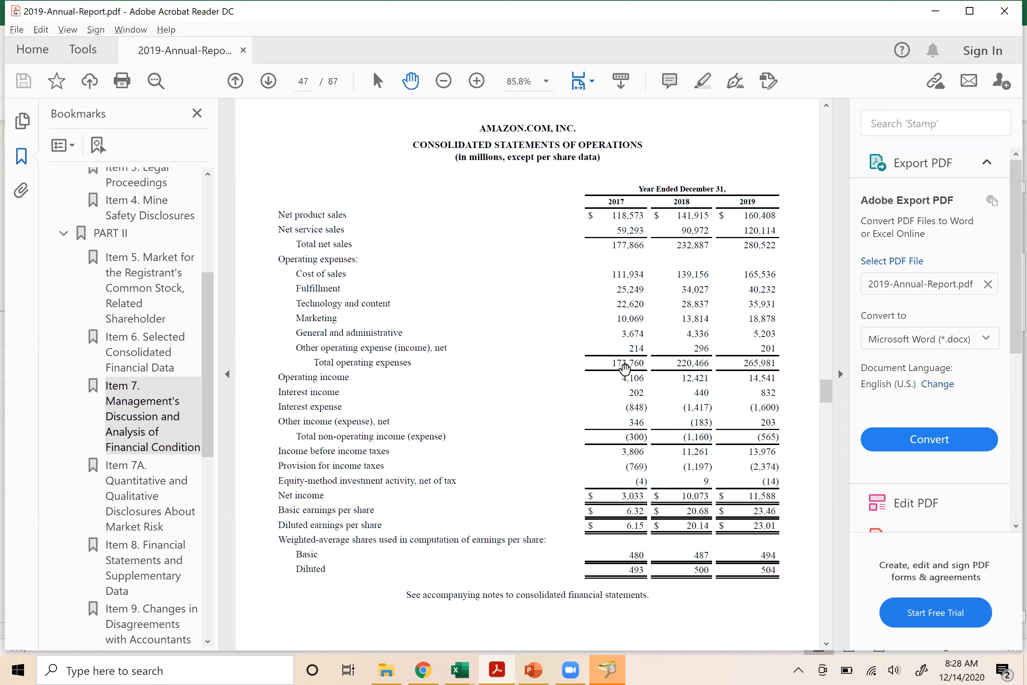
key("alt+Tab")
left_click(396, 535)
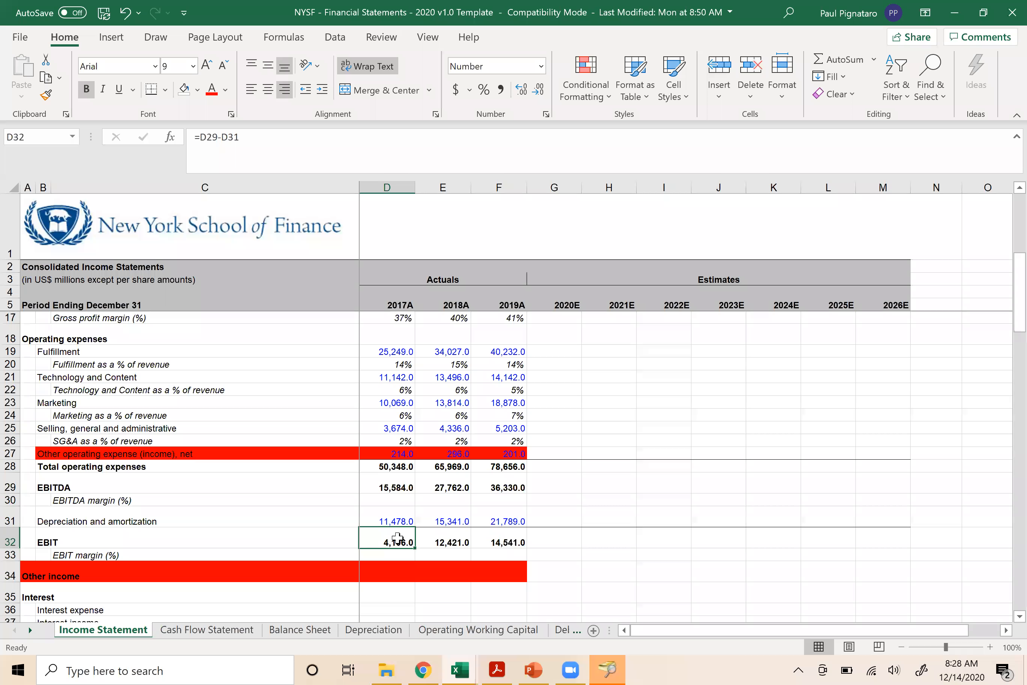
left_click(499, 539)
key("F2")
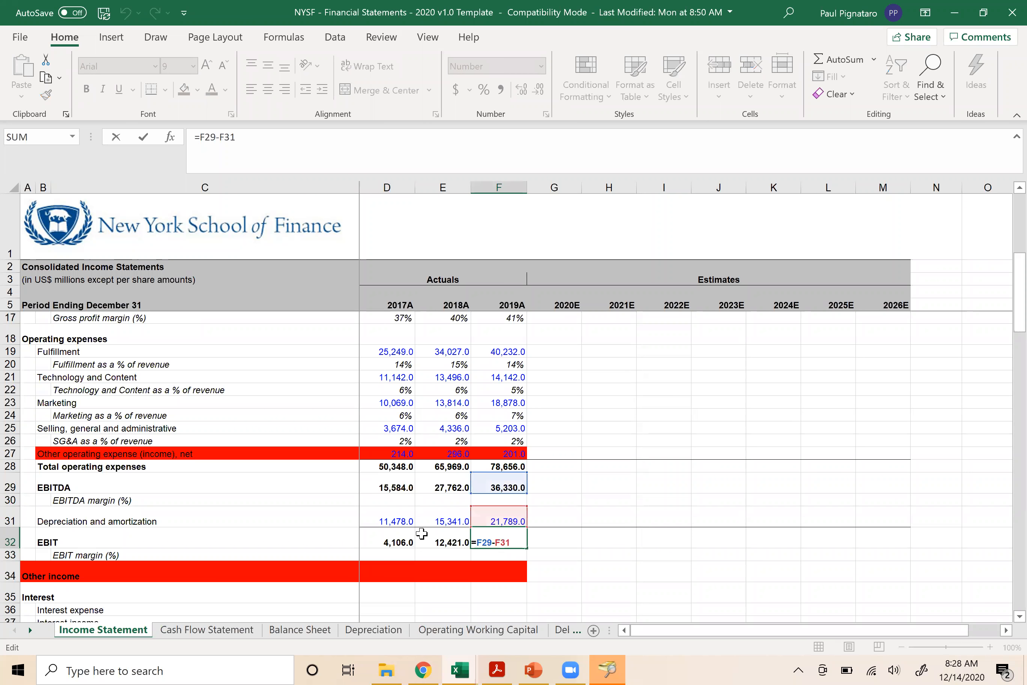
key("Escape")
- Enter 346 as 2017 Other income in D34, taken from Other income (expense), net in the annual report's statement of operations
left_click(389, 570)
key("alt+Tab")
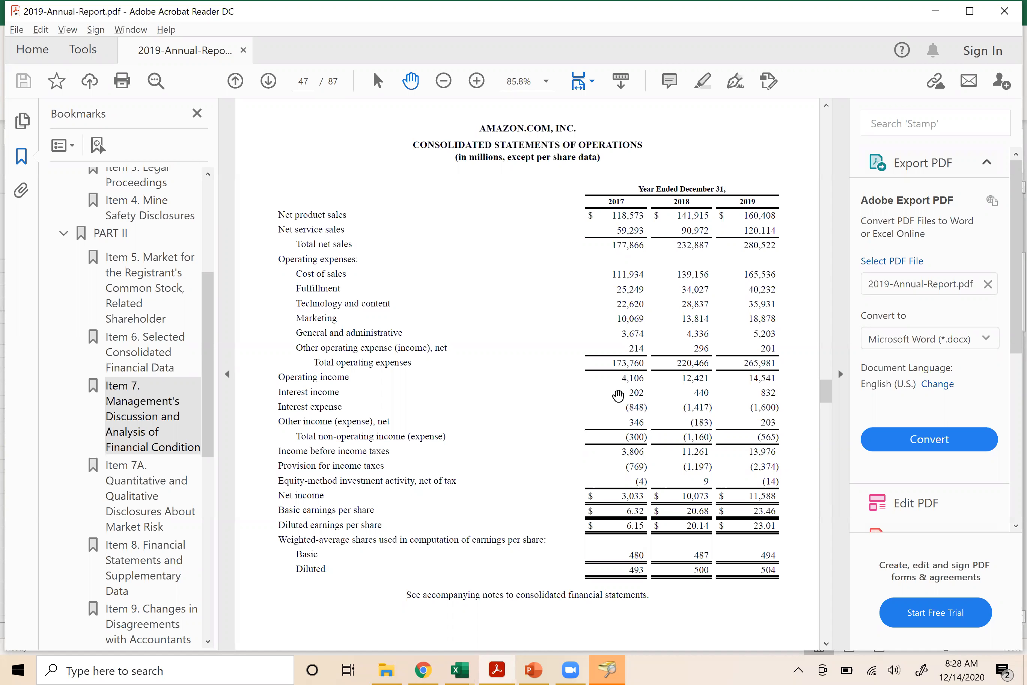
key("alt+Tab")
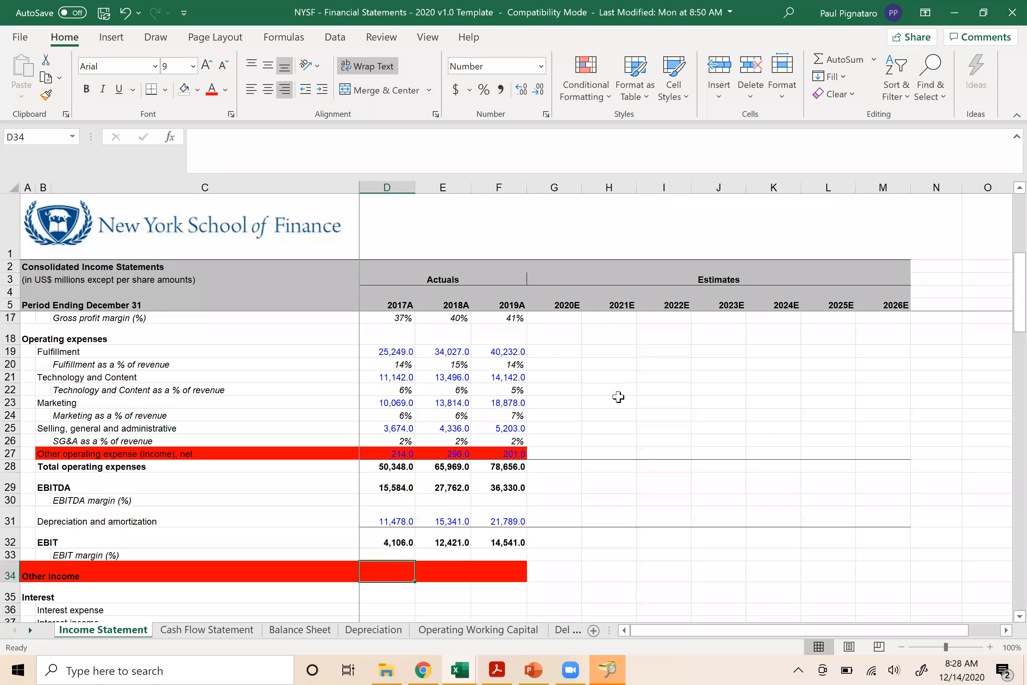
scroll(619, 397, "down", 3)
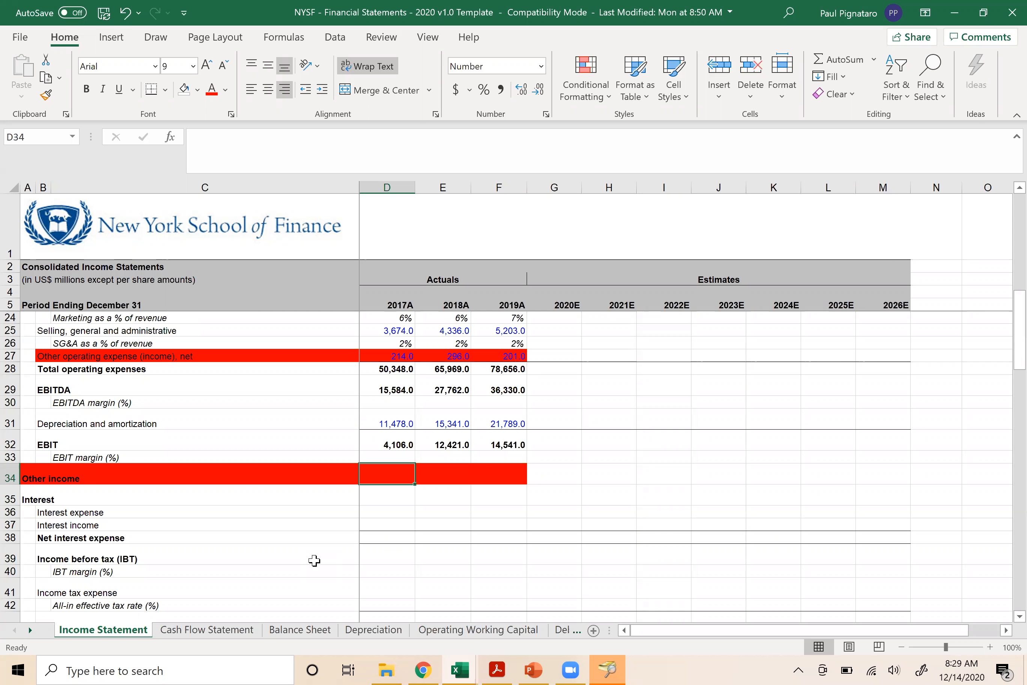
key("alt+Tab")
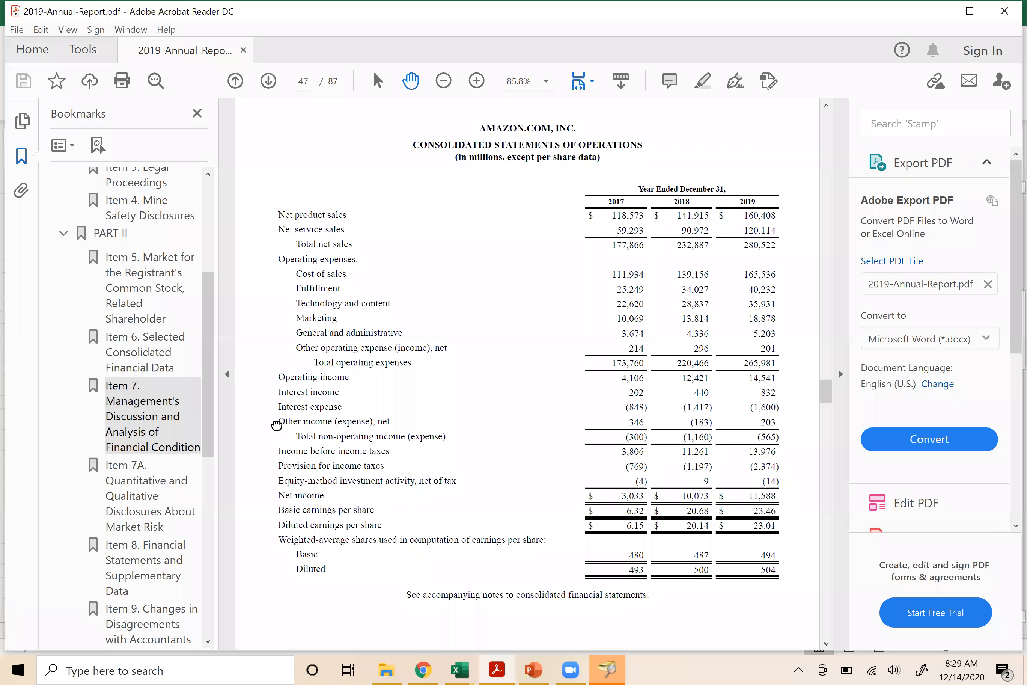
scroll(354, 422, "down", 1)
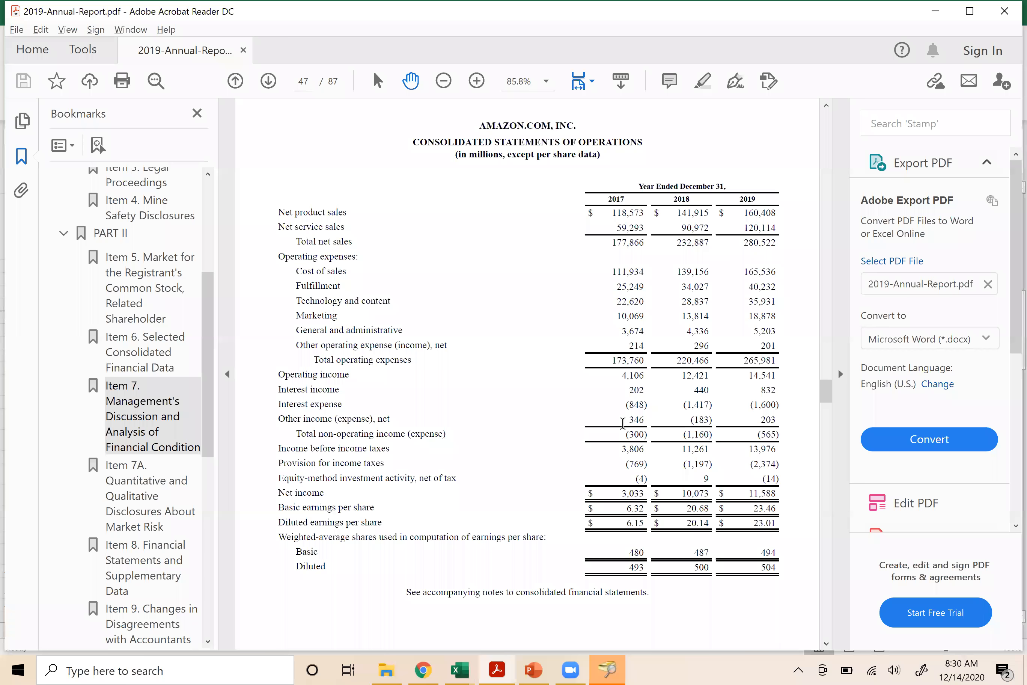
key("alt+Tab")
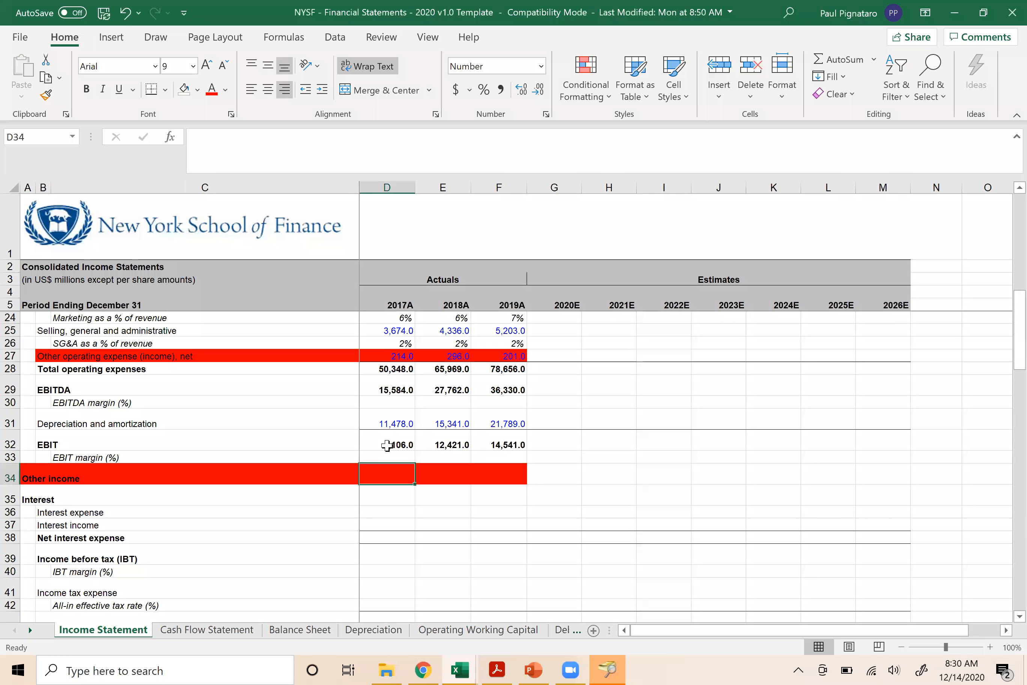
type("246")
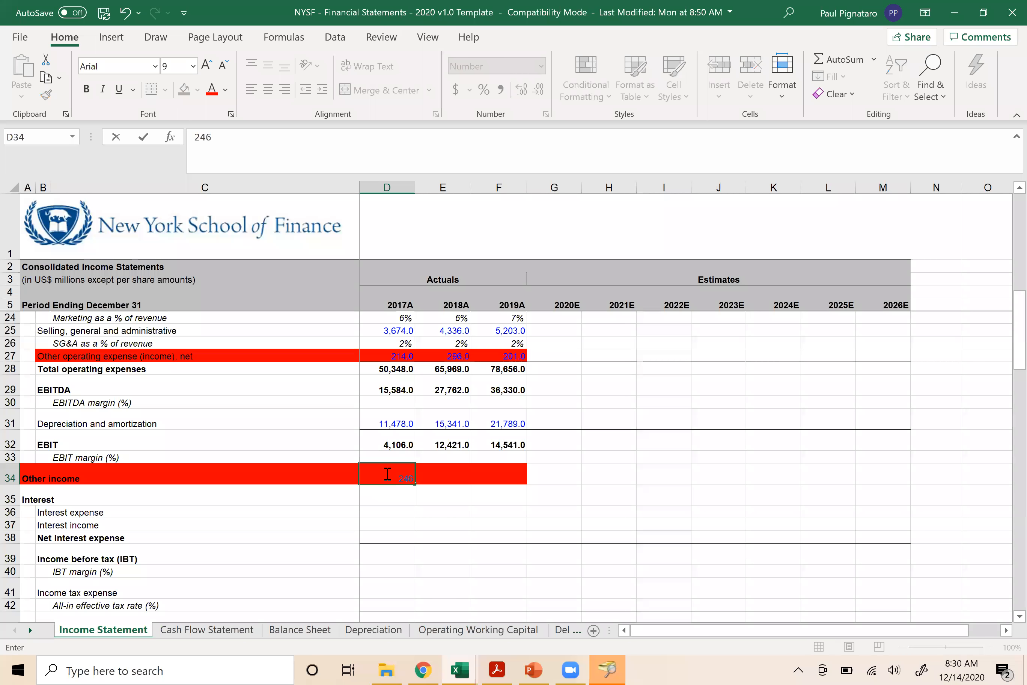
key("Tab")
left_click(386, 473)
type("346")
key("Tab")
- Enter the report's Other income figures of -183 for 2018 in E34 and 203 for 2019 in F34
key("alt+Tab")
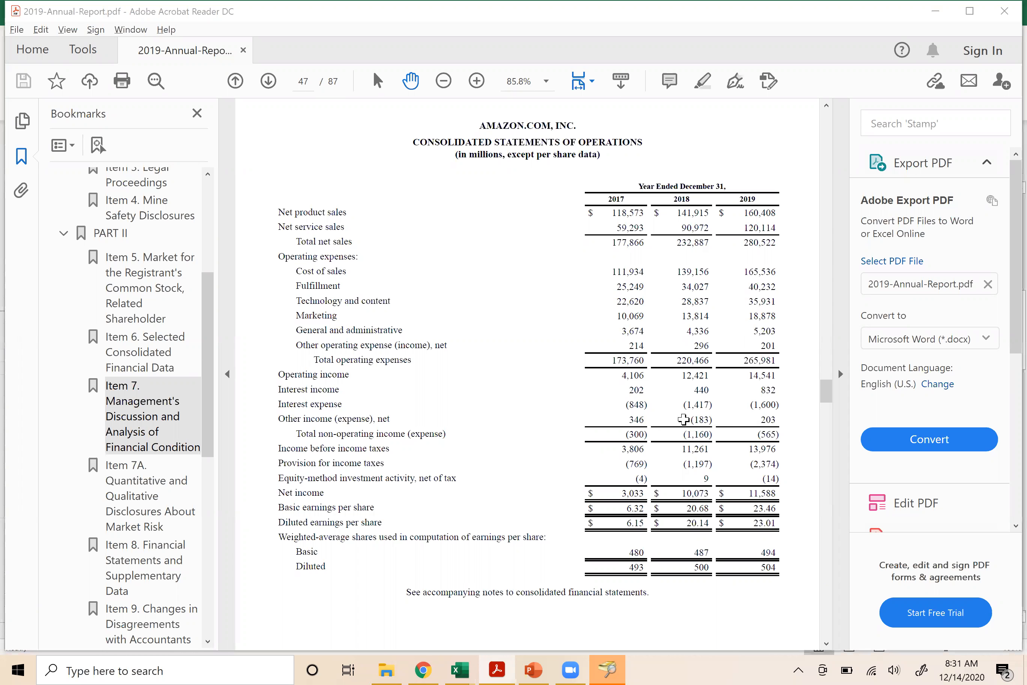
key("alt+Tab")
type("-183")
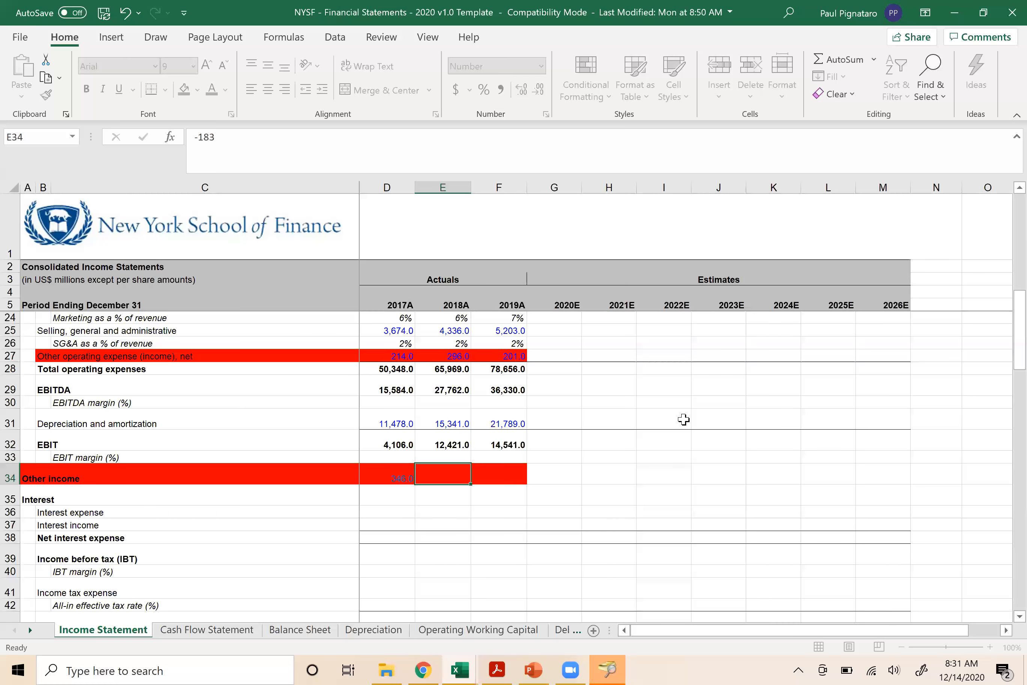
key("Tab")
key("alt+Tab")
key("alt+Tab")
type("203")
key("Return")
- Review the Other income label and its 2017–2019 entries across row 34
key("Up")
key("Left")
key("Right")
key("Left")
key("Left")
key("Left")
key("Left")
key("Left")
key("Right")
key("Right")
key("Right")
key("Right")
key("Right")
key("Left")
key("Left")
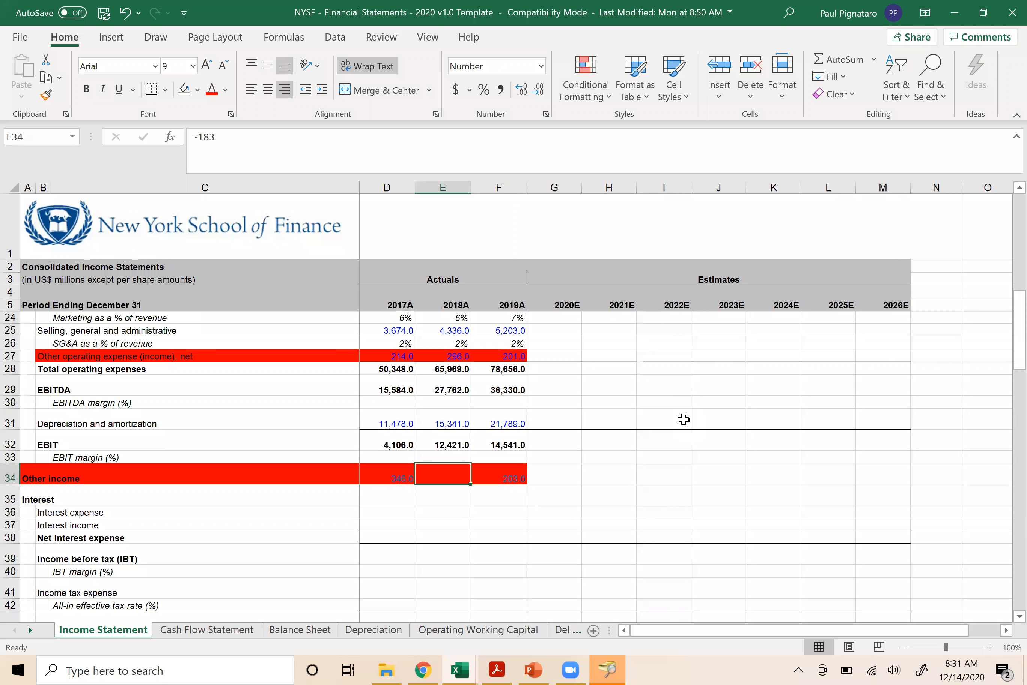
key("Right")
key("Right")
key("Left")
key("Left")
key("Left")
key("Left")
key("Left")
key("Right")
key("Right")
key("Right")
key("Right")
key("Left")
key("Left")
key("Left")
key("Left")
key("Right")
key("Right")
key("Right")
key("Right")
key("Right")
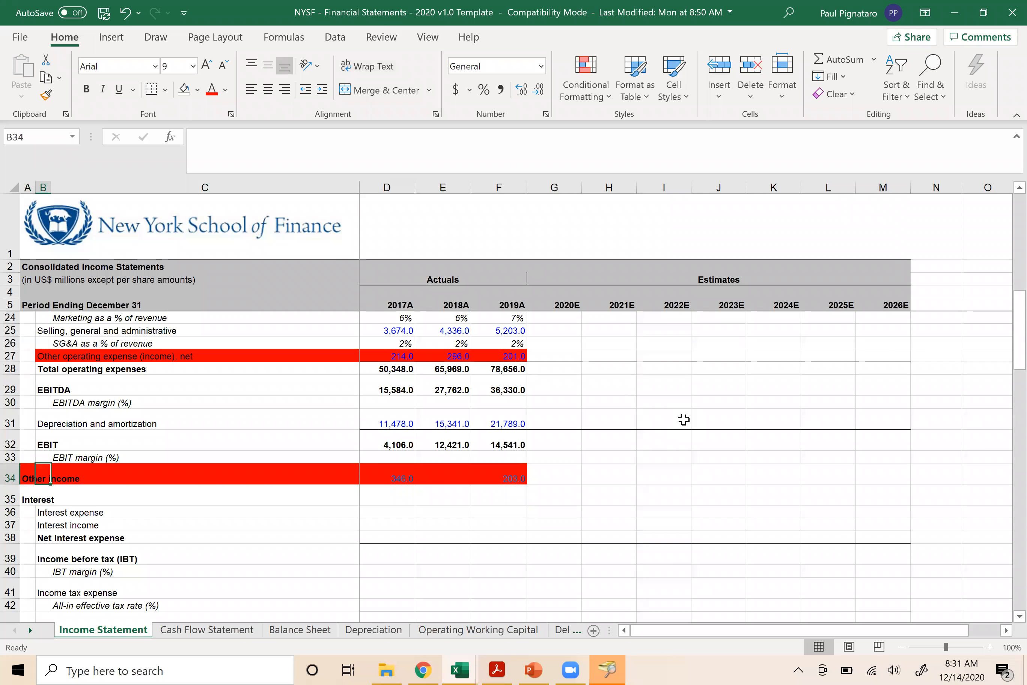
key("Left")
key("Left")
key("Right")
key("Left")
key("Left")
key("Left")
key("Down")
- Check the non-operating lines in the annual report, and review the Excel rows between Depreciation and amortization and 2017 Other income
key("alt+Tab")
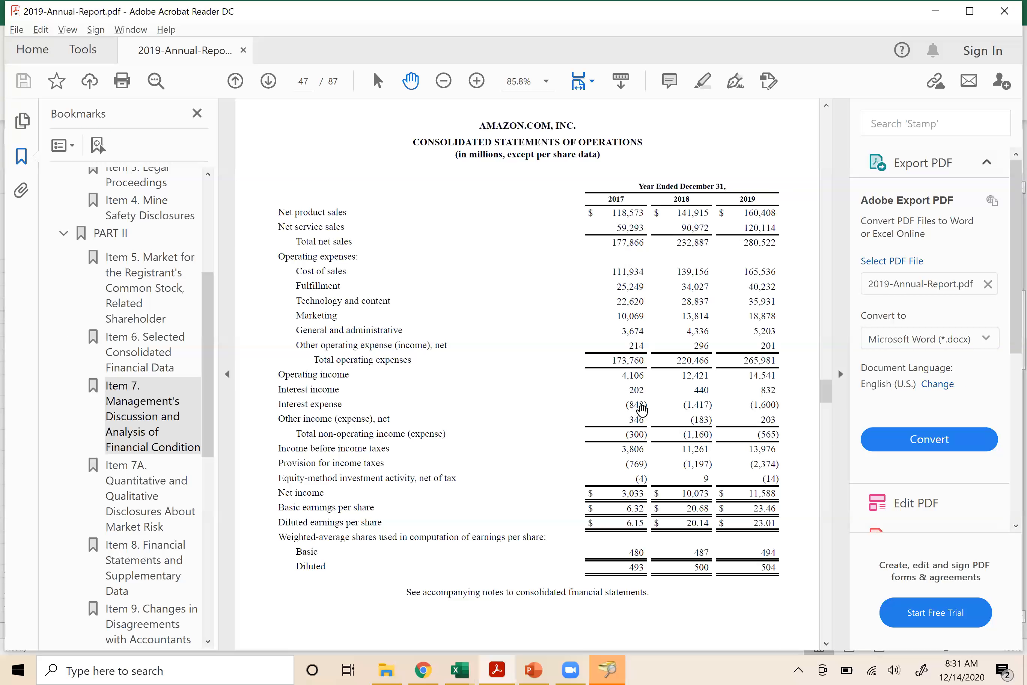
key("alt+Tab")
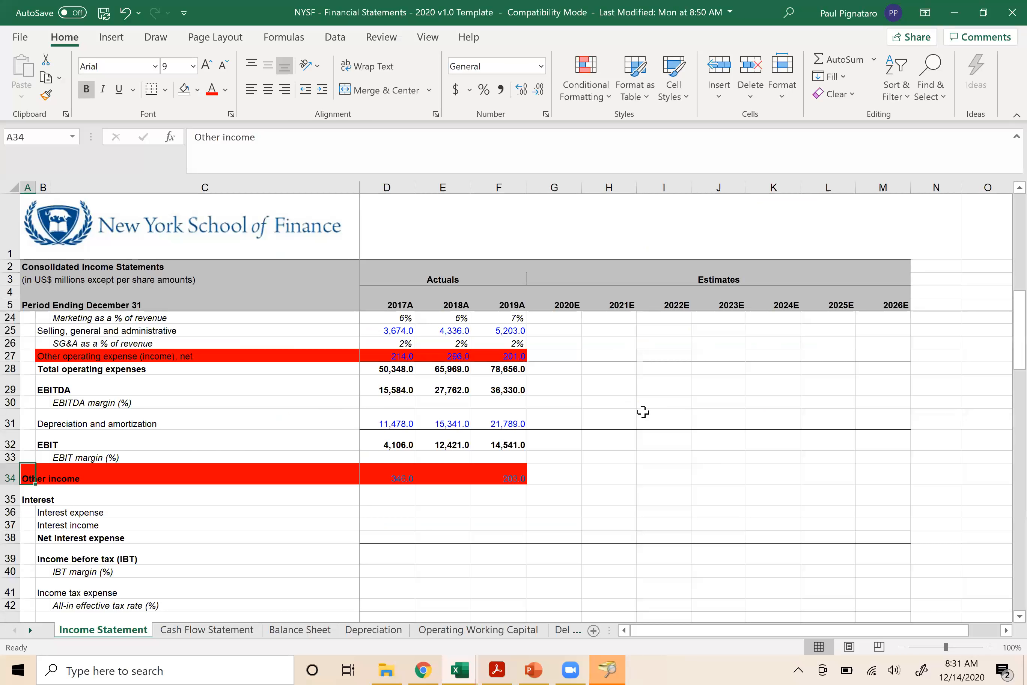
key("Up")
key("Up")
key("Up")
key("Up")
key("Up")
key("Down")
key("Down")
key("Down")
key("Down")
key("Down")
key("Right")
key("Right")
key("Right")
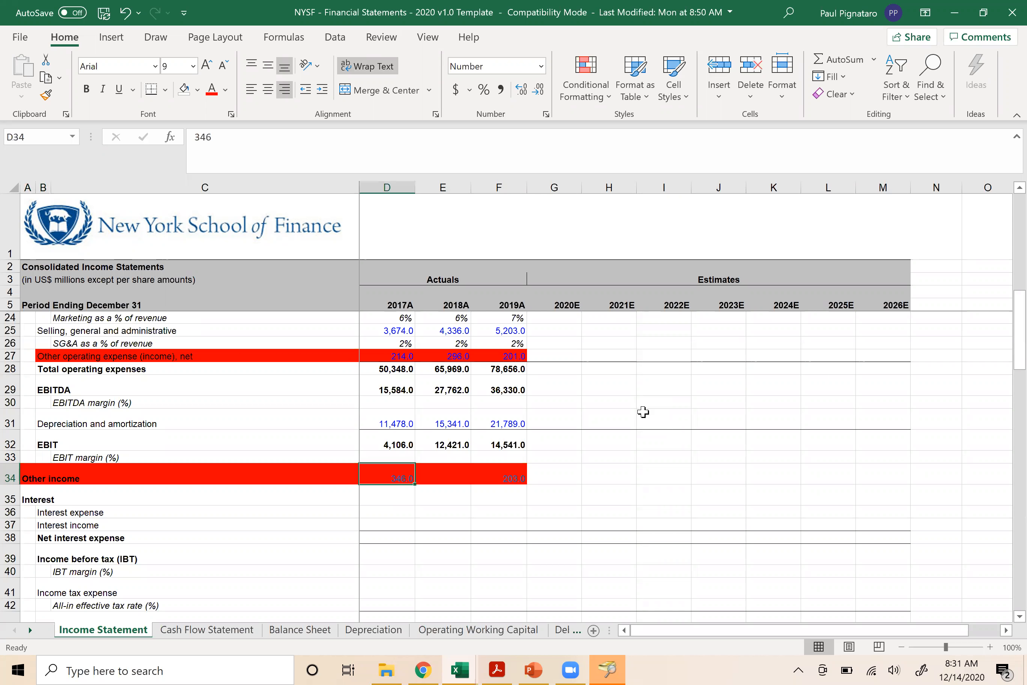
- Review the Other income entries across row 34 and the Interest rows directly below them
key("Right")
key("Right")
key("Left")
key("Left")
key("Down")
key("Down")
key("Down")
key("Up")
key("Up")
key("Down")
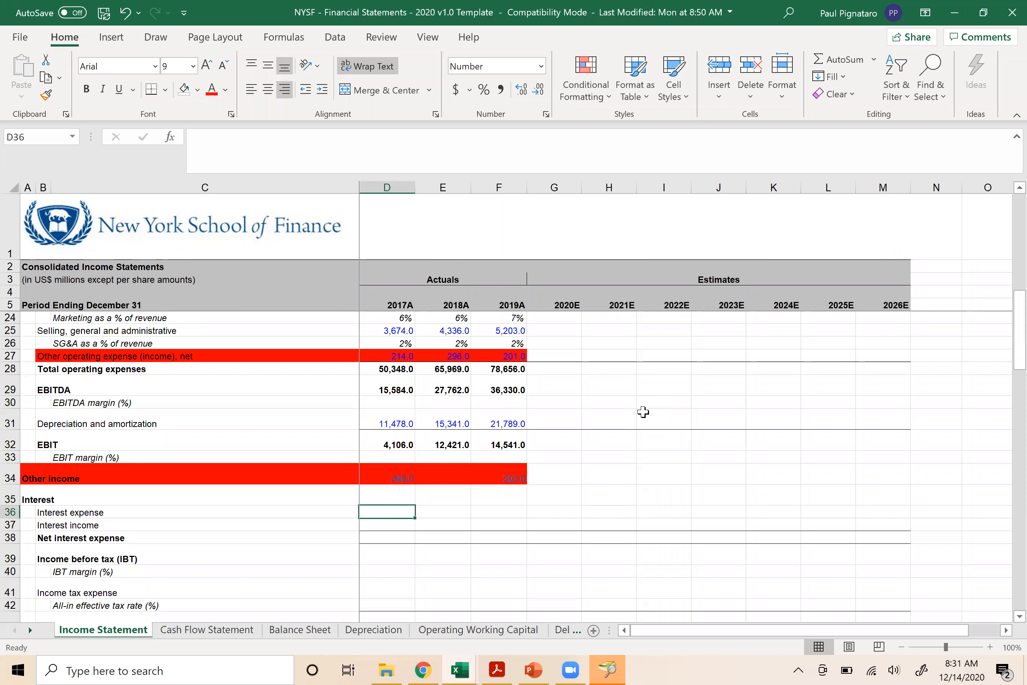
- Enter 848 as 2017 Interest expense in D36, taken from the annual report's statement of operations
key("alt+Tab")
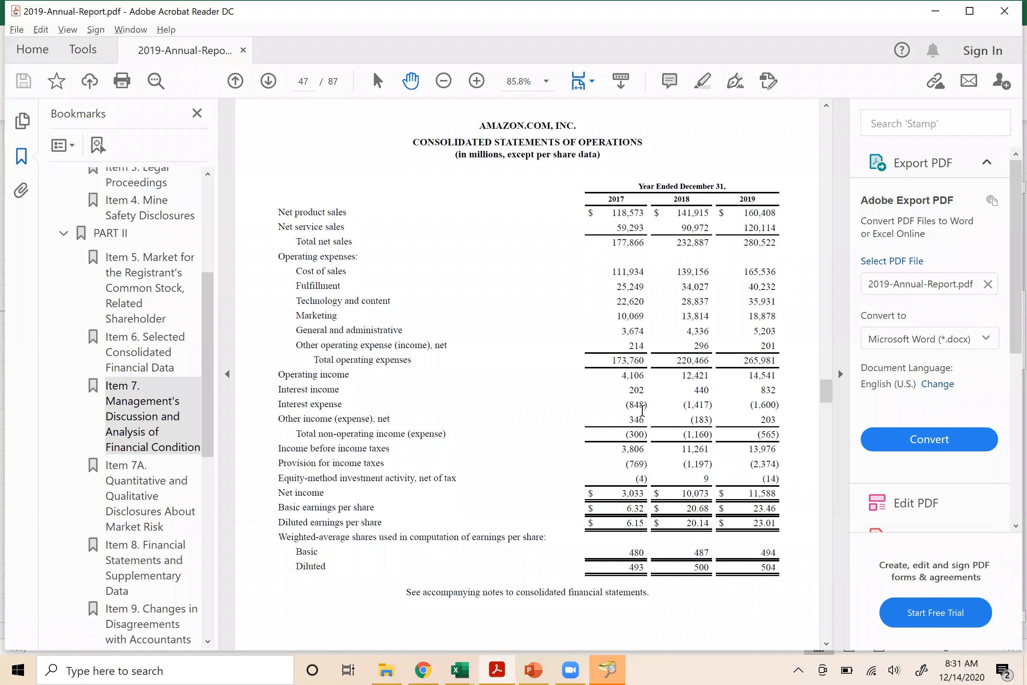
key("Left")
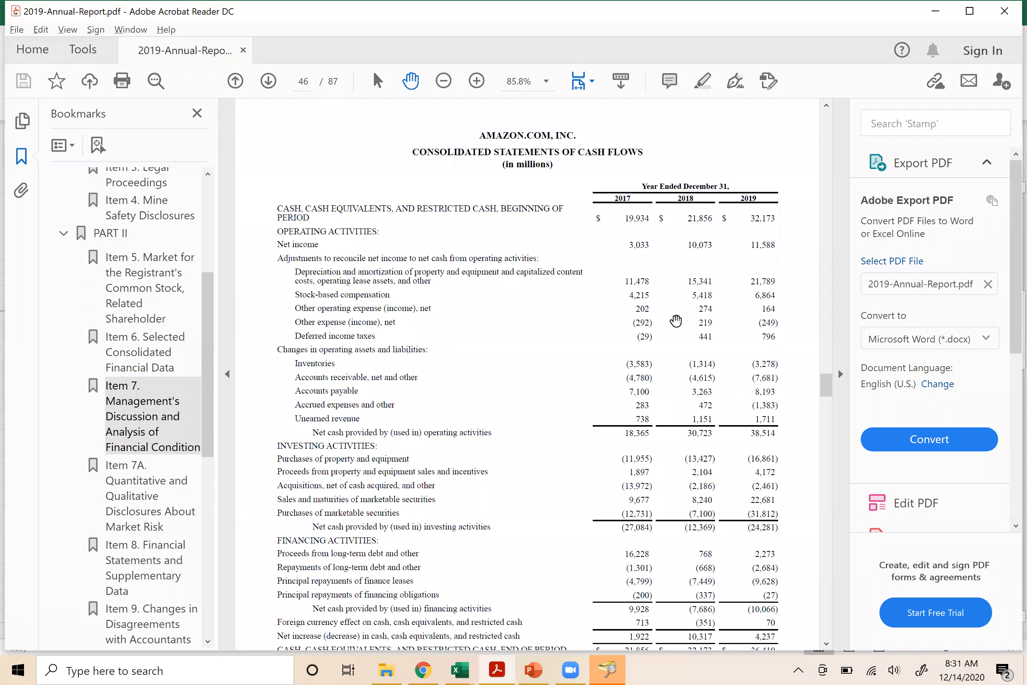
left_click(821, 362)
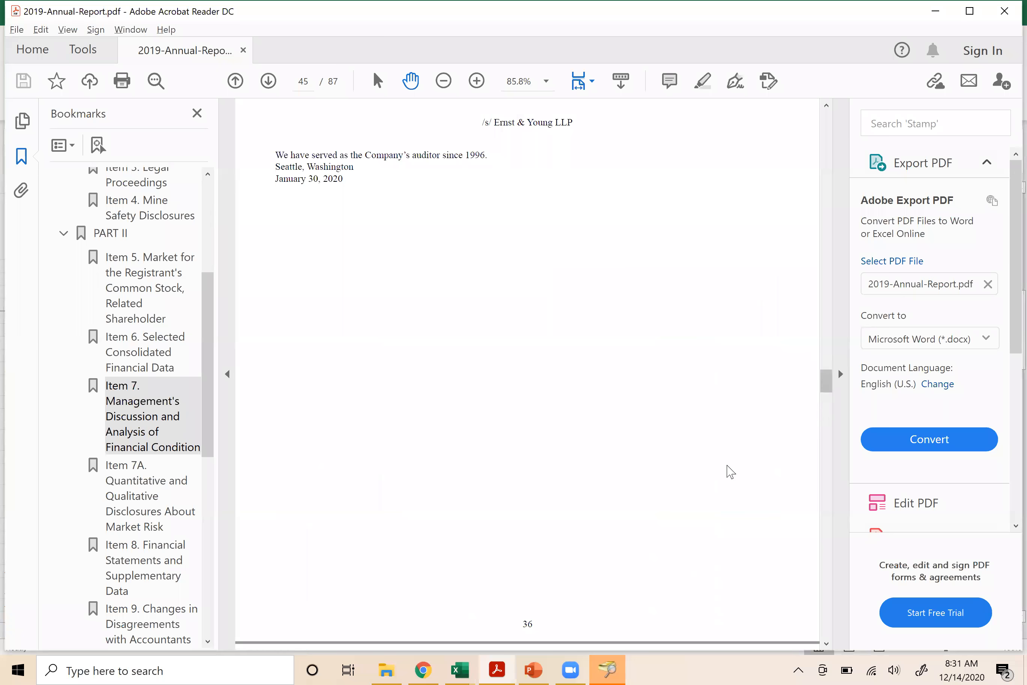
scroll(541, 541, "down", 10)
scroll(584, 496, "down", 2)
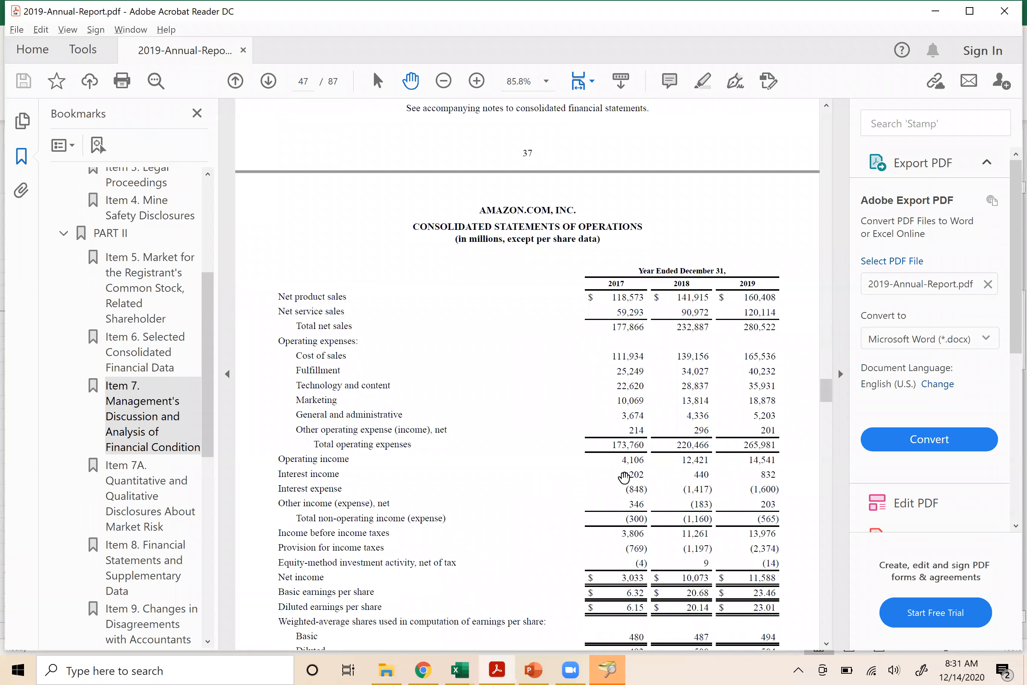
scroll(624, 478, "down", 2)
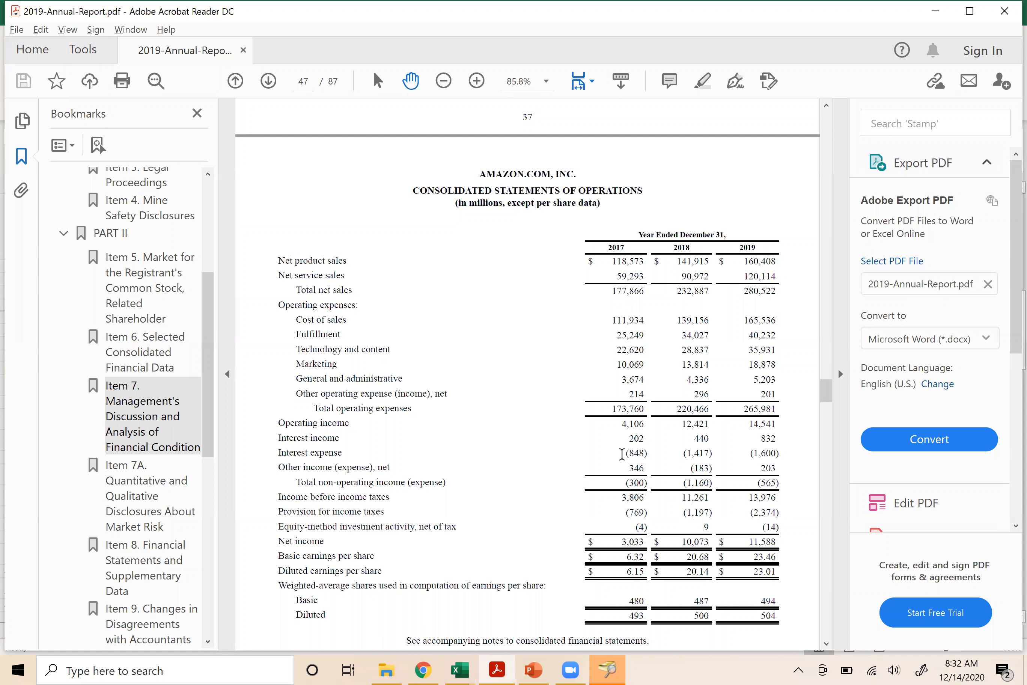
key("alt+Tab")
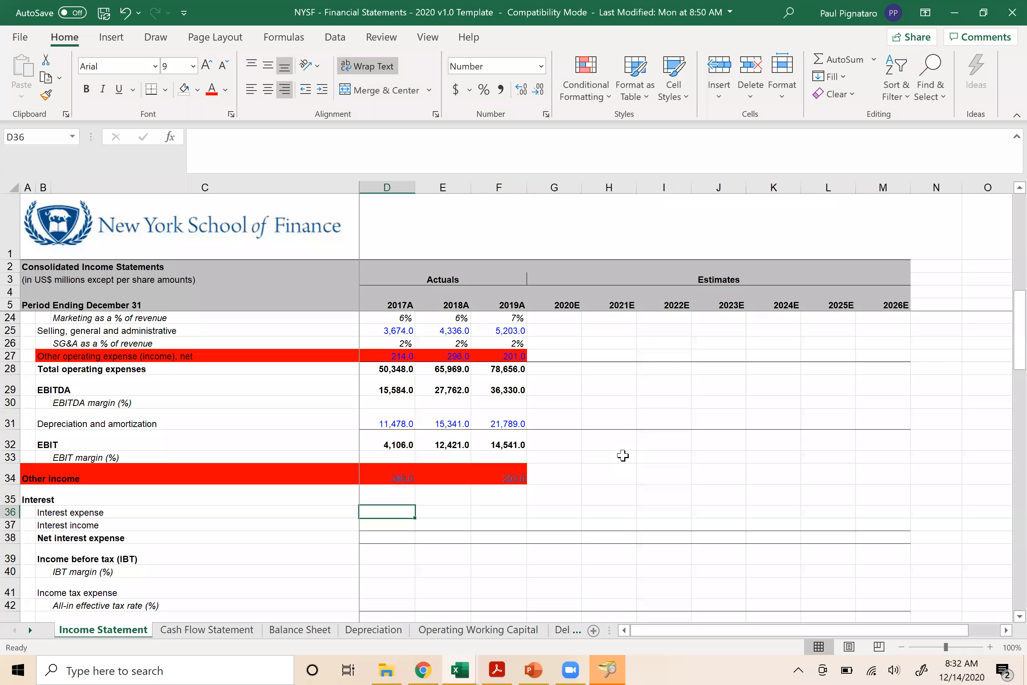
type("848")
key("ctrl+Return")
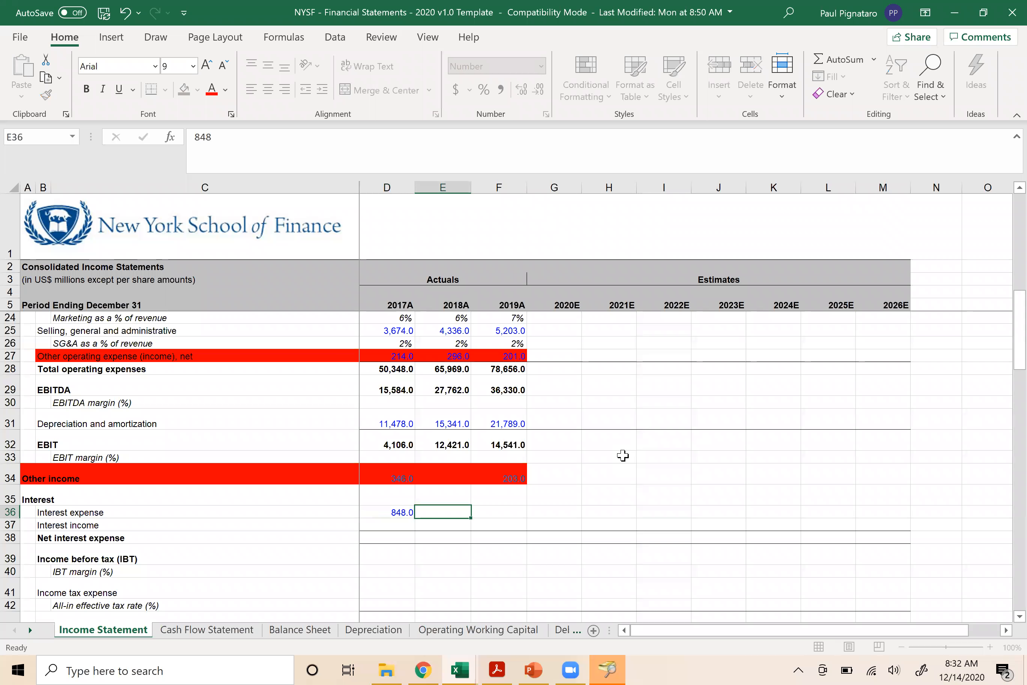
- Enter the report's 2017 Interest income in D37 as a negative value, -202
key("alt+Tab")
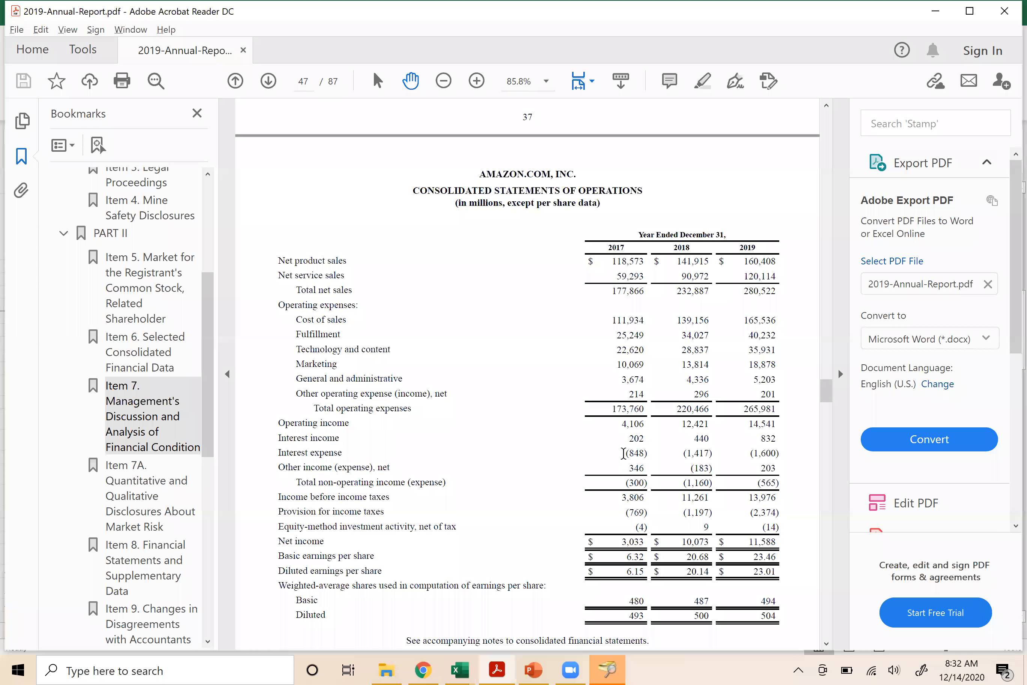
double_click(629, 435)
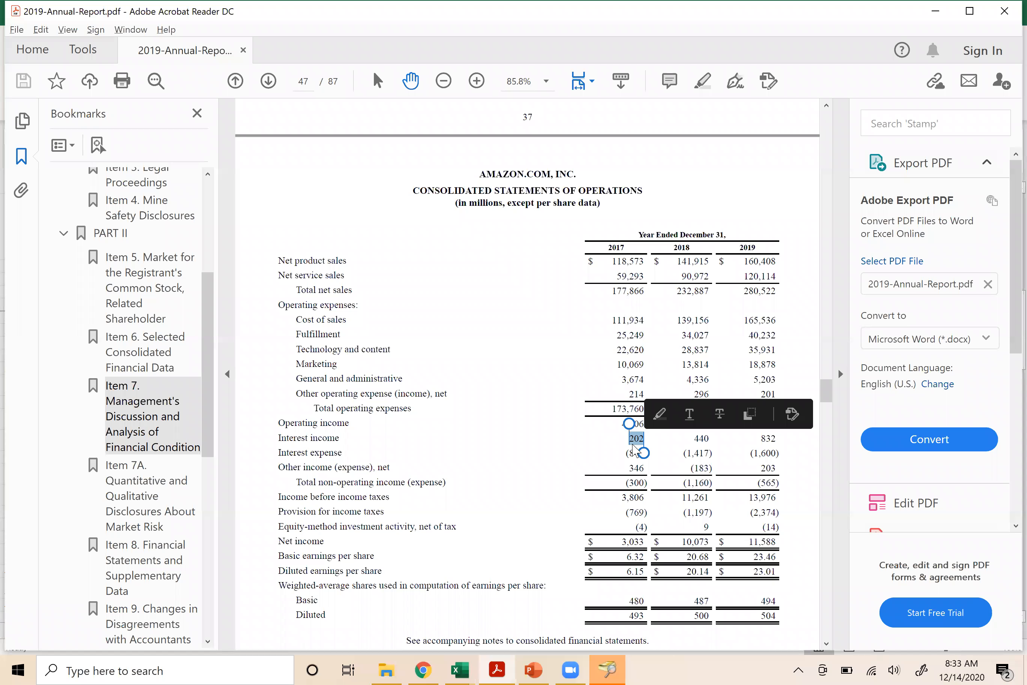
key("alt+Tab")
key("Down")
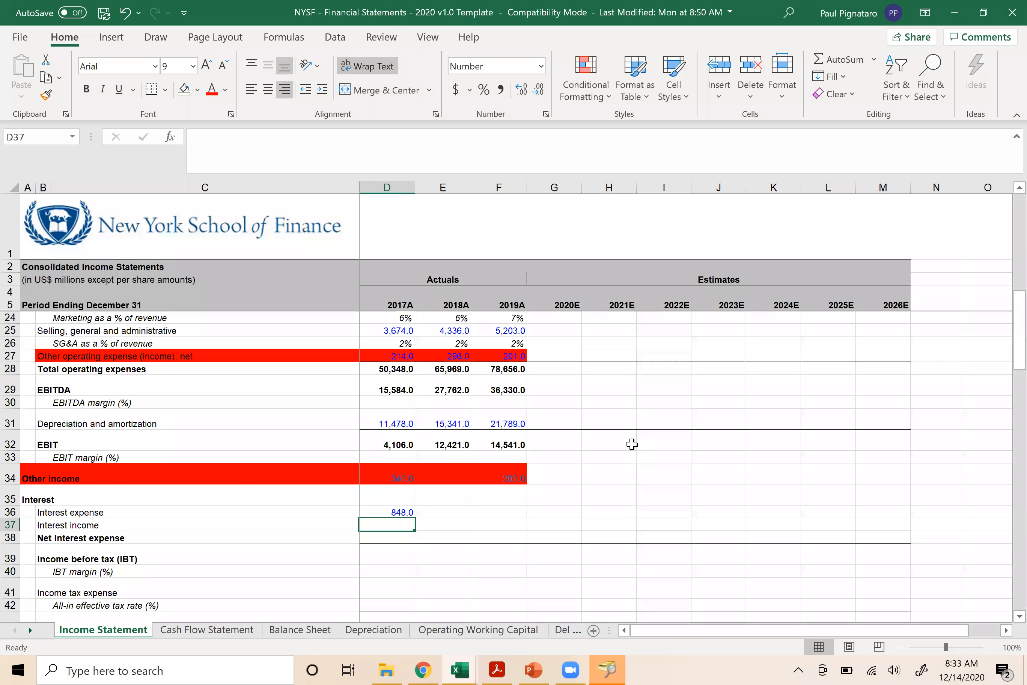
type("-202")
key("Return")
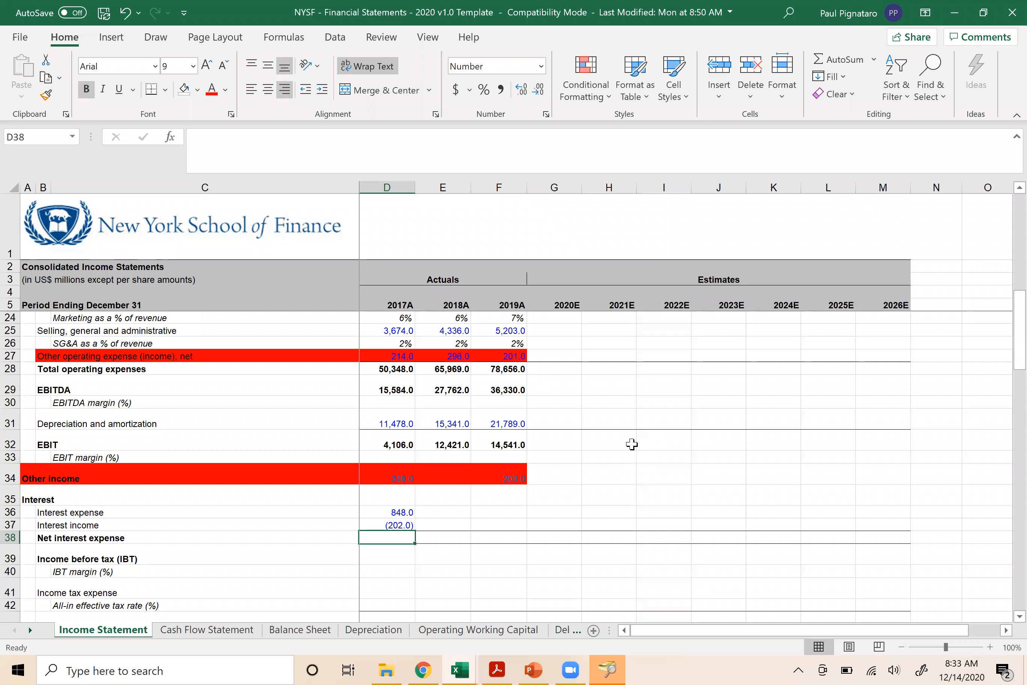
- Calculate 2017 Net interest expense in D38 with the formula =D36+D37
type("=")
key("Up")
key("Up")
type("+")
key("Up")
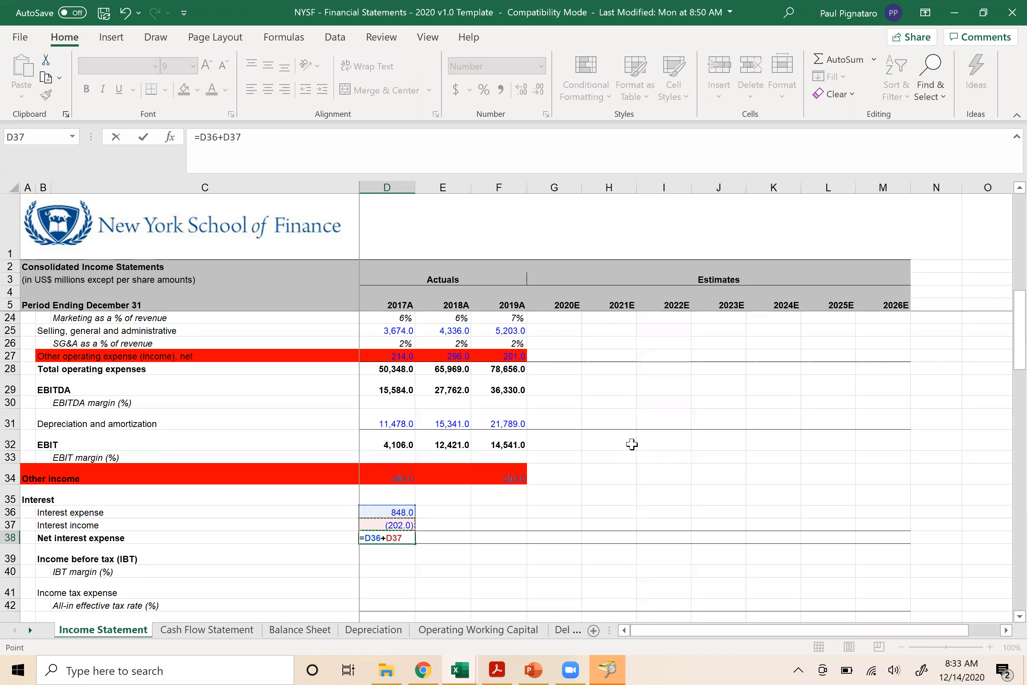
key("ctrl+Return")
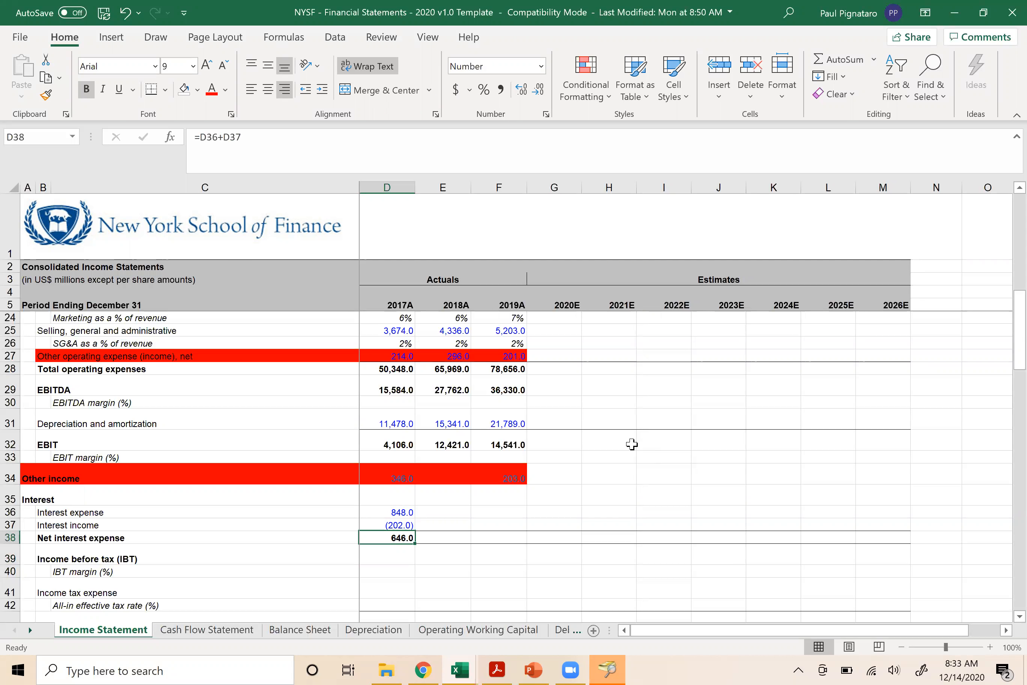
- Check the sign of the 2017 interest expense in the annual report, and change 2017 Other income in D34 to -346
key("alt+Tab")
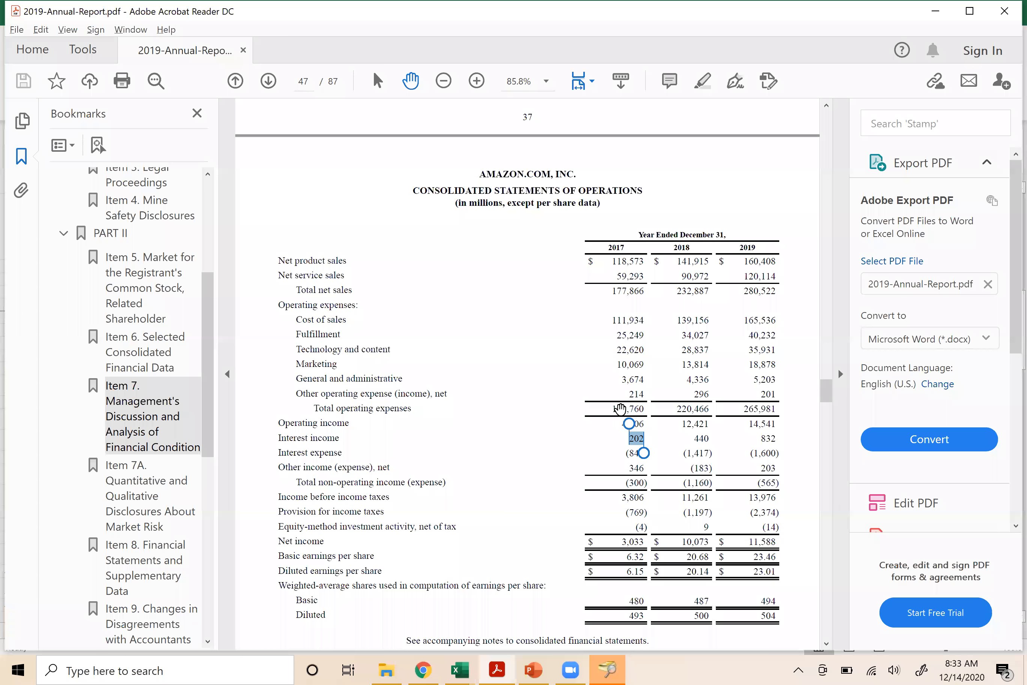
left_click(626, 454)
double_click(626, 454)
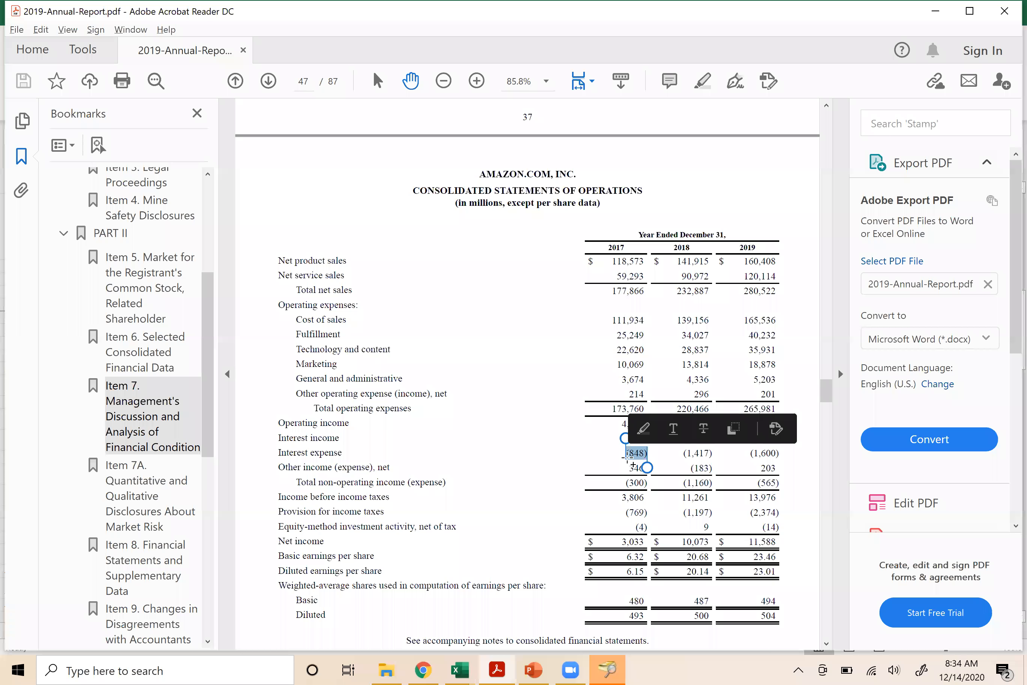
left_click(628, 457)
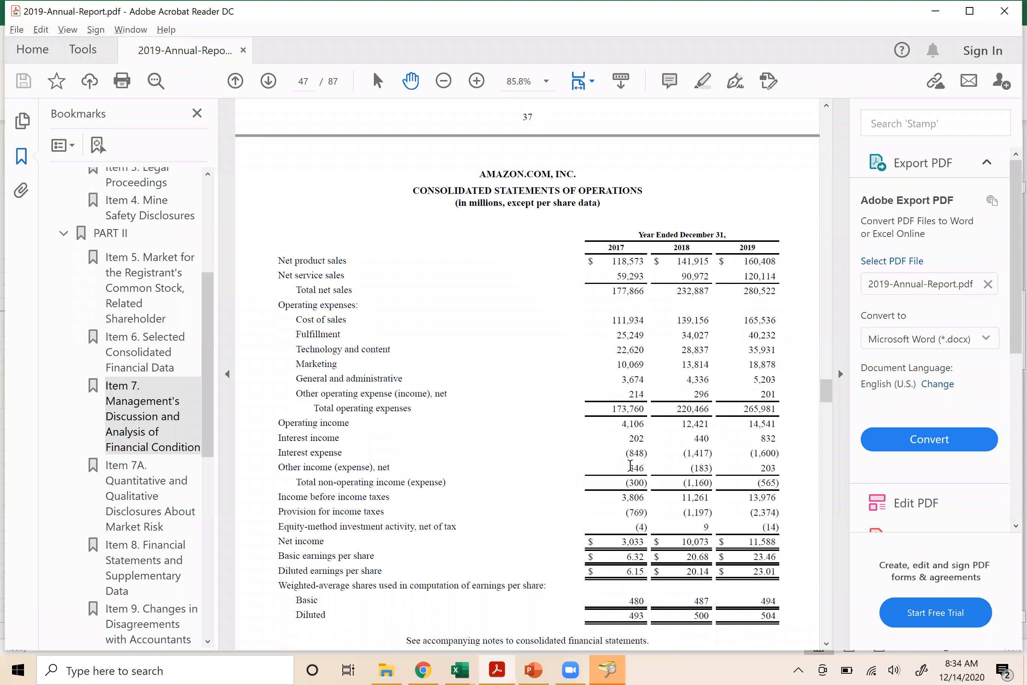
key("alt+Tab")
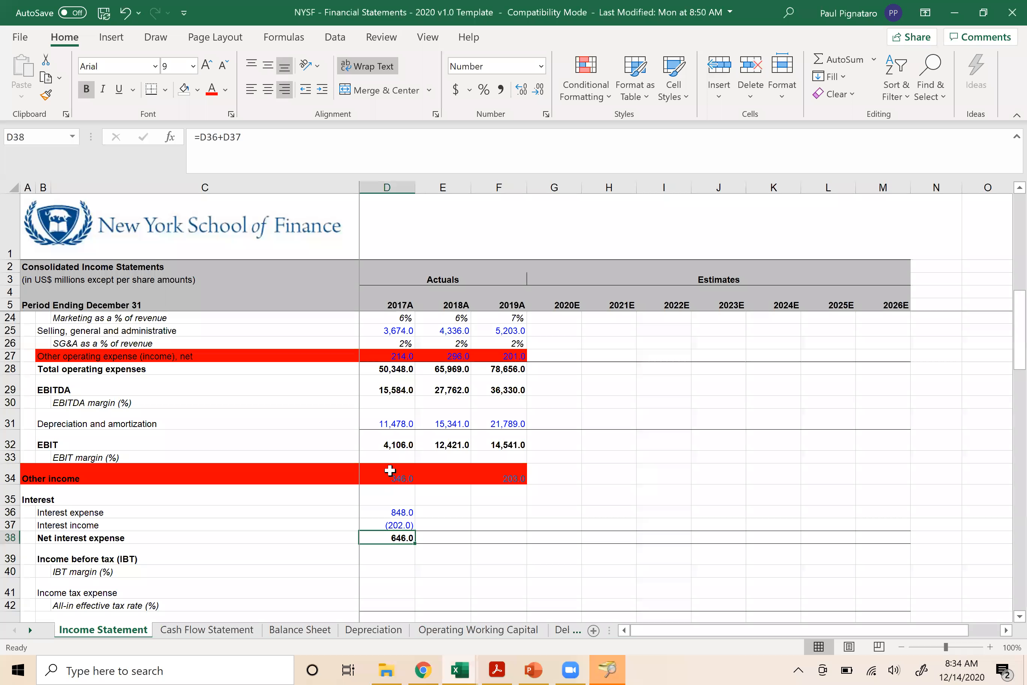
left_click(390, 470)
left_click(197, 135)
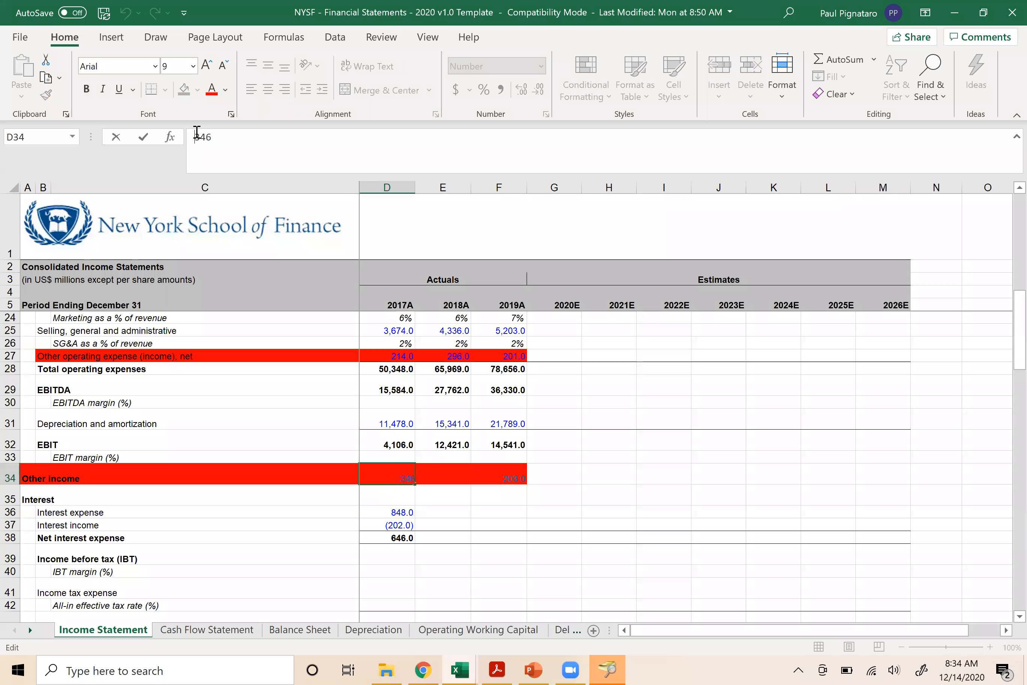
type("-")
key("Return")
- Reverse the signs of the remaining Other income entries, making 2018 in E34 183 and 2019 in F34 -203
key("Up")
key("Right")
left_click(196, 132)
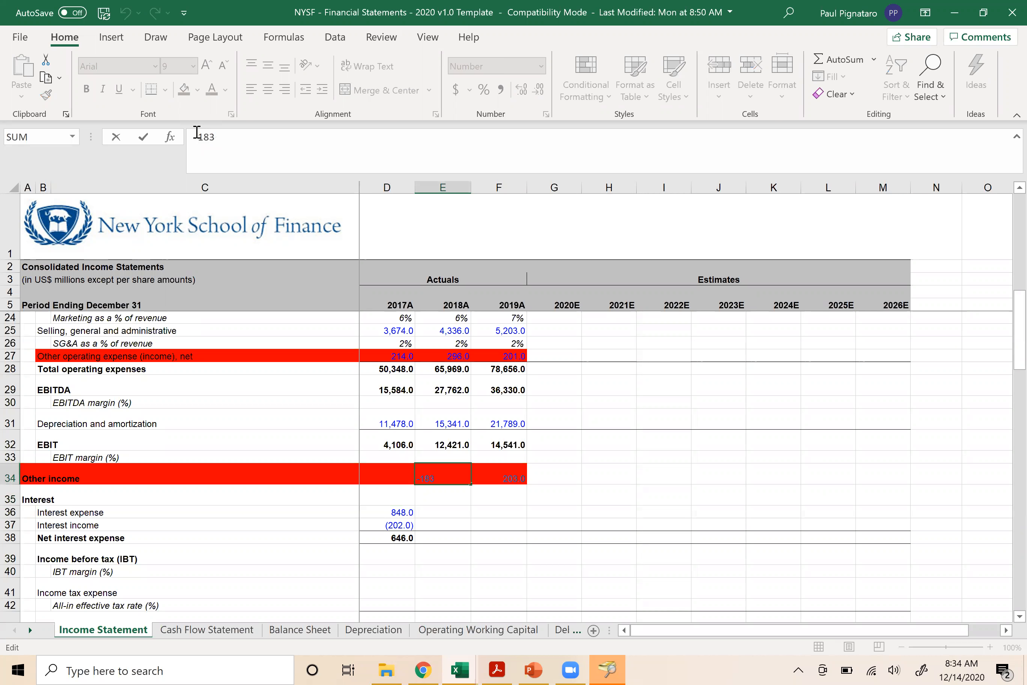
key("Delete")
key("Return")
key("Up")
key("Right")
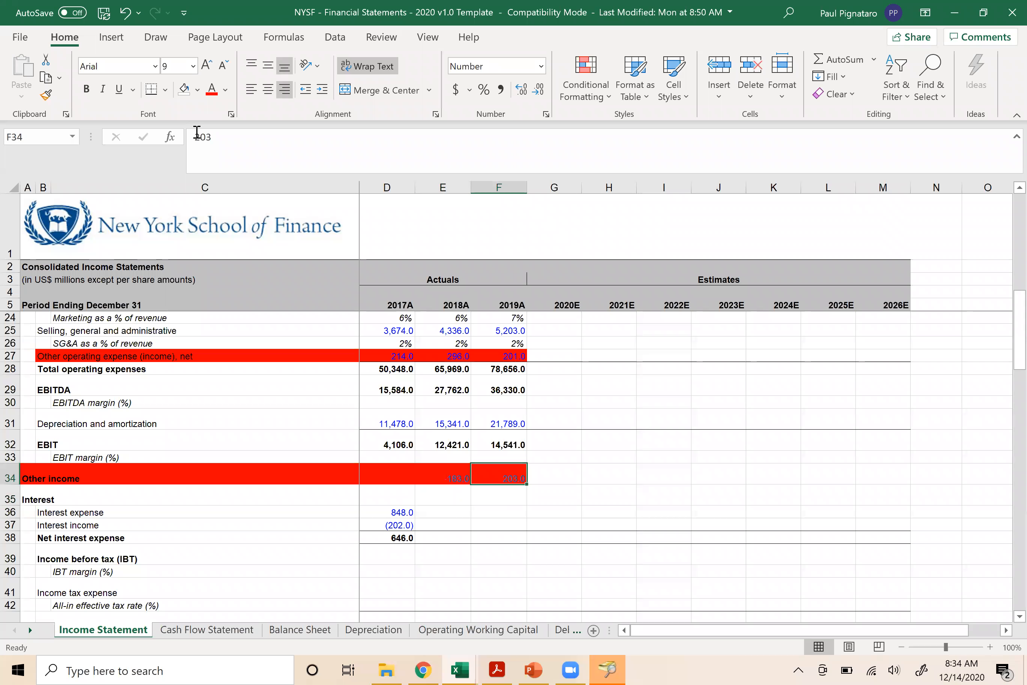
left_click(197, 132)
key("Return")
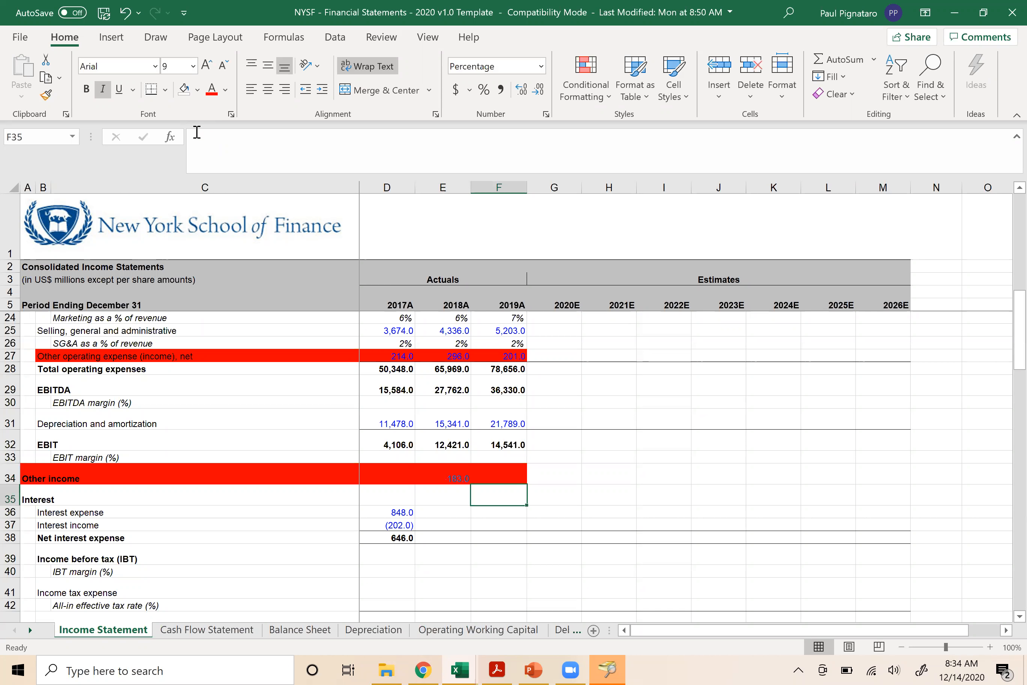
- Copy the Net interest expense formula from D38 across to 2018 and 2019 in E38:F38
key("Left")
key("Left")
key("Down")
key("Right")
key("Down")
key("Down")
key("Left")
key("shift+Right")
key("shift+Right")
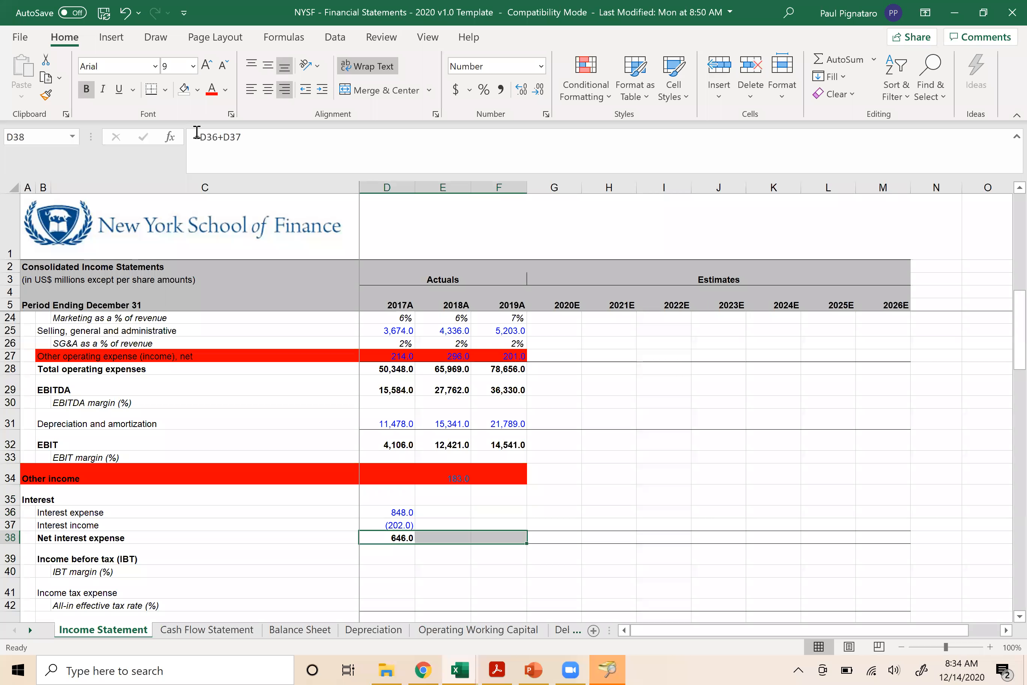
key("ctrl+r")
- Enter 1417 as 2018 Interest expense in E36, taken from the annual report's statement of operations
key("Right")
key("Up")
key("Up")
key("F2")
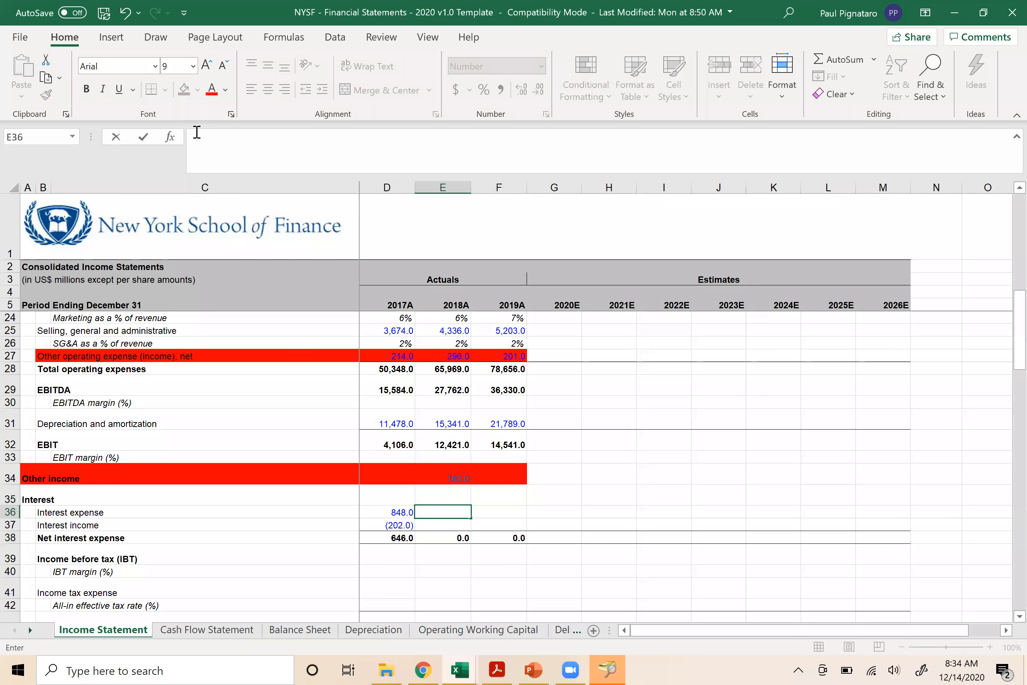
key("Escape")
key("alt+Tab")
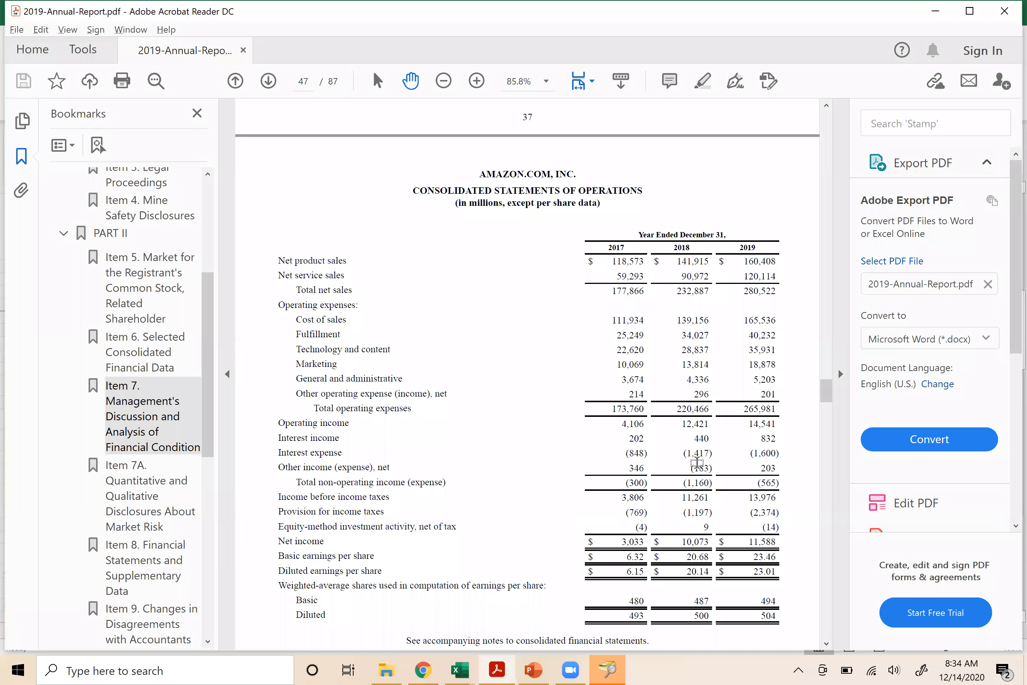
key("alt+Tab")
type("1417")
key("Return")
key("Up")
- Enter the report's 2019 Interest expense of 1600 in F36
key("Right")
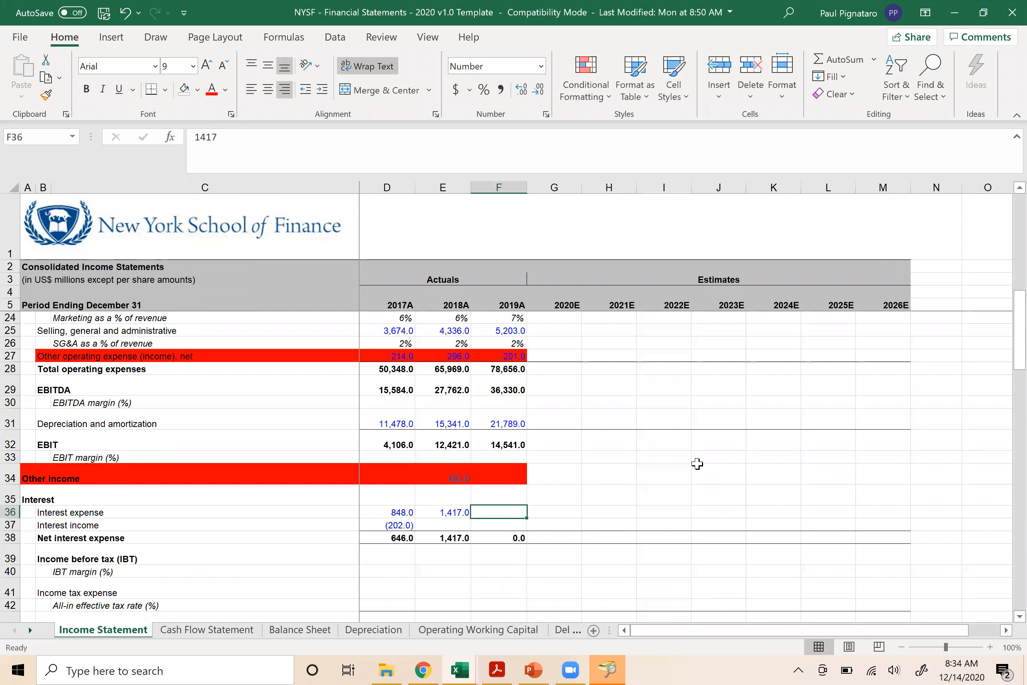
key("Right")
key("Left")
key("Delete")
key("alt+Tab")
key("alt+Tab")
type("1600")
key("Return")
- Enter the report's Interest income as negative values, -440 for 2018 in E37 and -832 for 2019 in F37
key("alt+Tab")
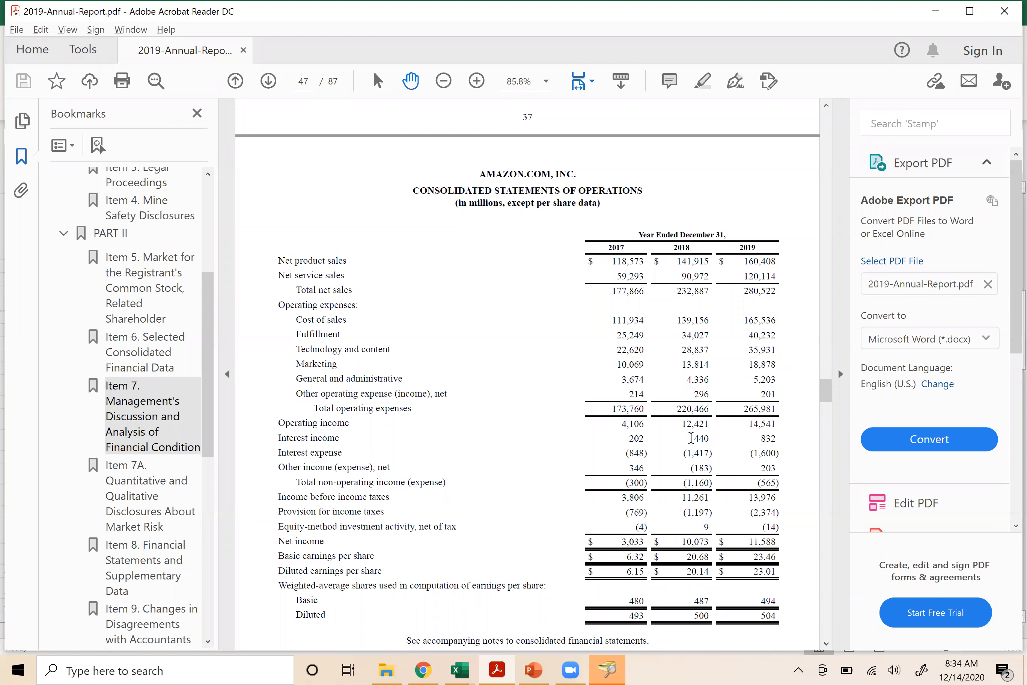
key("alt+Tab")
type("-440")
key("Return")
key("Up")
key("Right")
key("alt+Tab")
key("alt+Tab")
type("-")
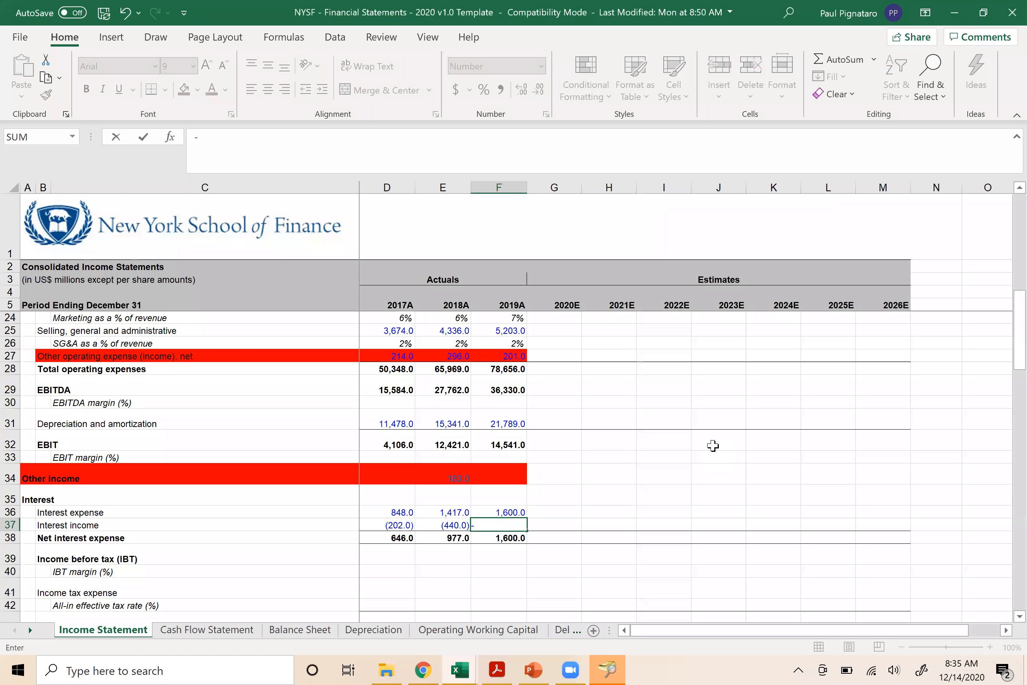
type("832")
key("Return")
- Calculate 2017 Income before tax in D39 as EBIT less Other income and Net interest expense, using =D32-D34-D38
key("Left")
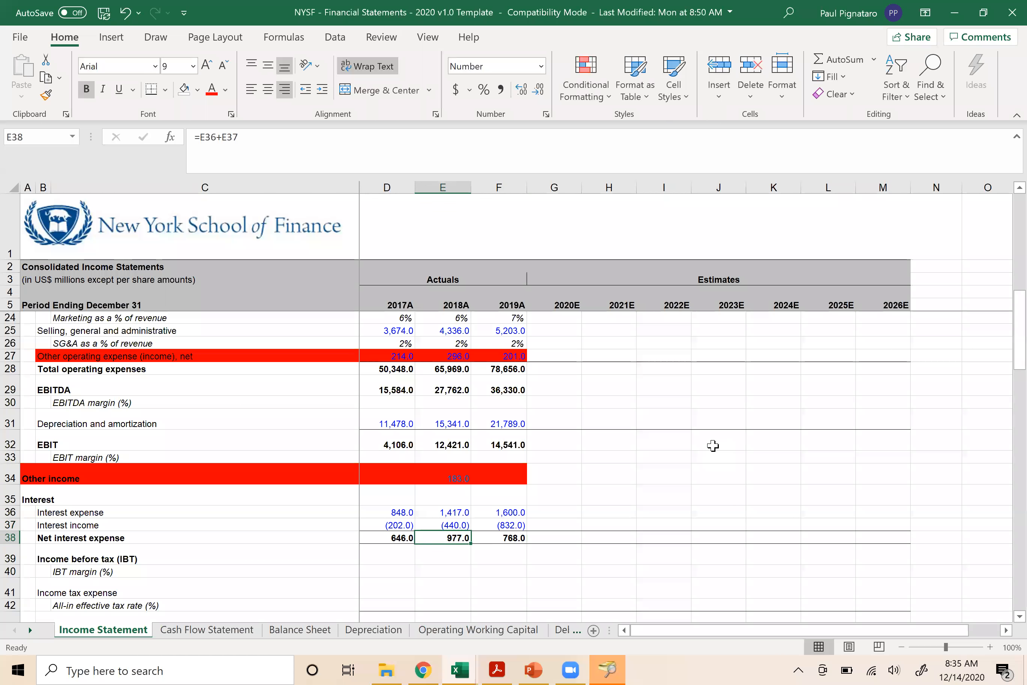
key("Left")
key("Down")
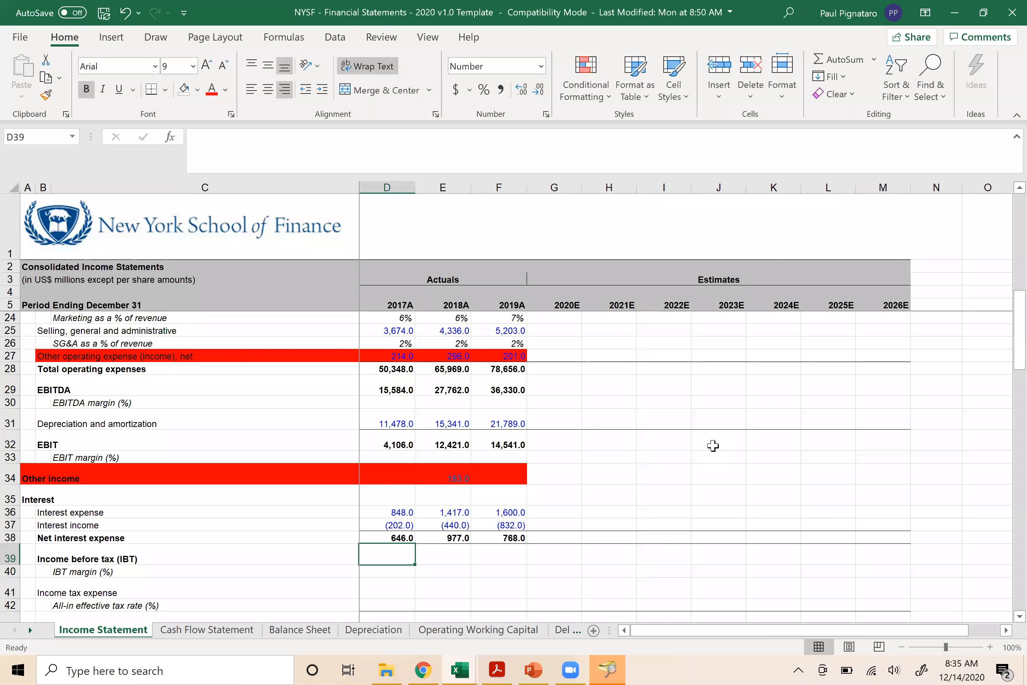
type("=")
key("Up")
key("Up")
key("Up")
key("Up")
key("Up")
key("Up")
key("Up")
key("Up")
key("Down")
key("Down")
key("Up")
type("-")
key("Up")
key("Up")
key("Up")
key("Up")
key("Up")
key("Up")
key("Up")
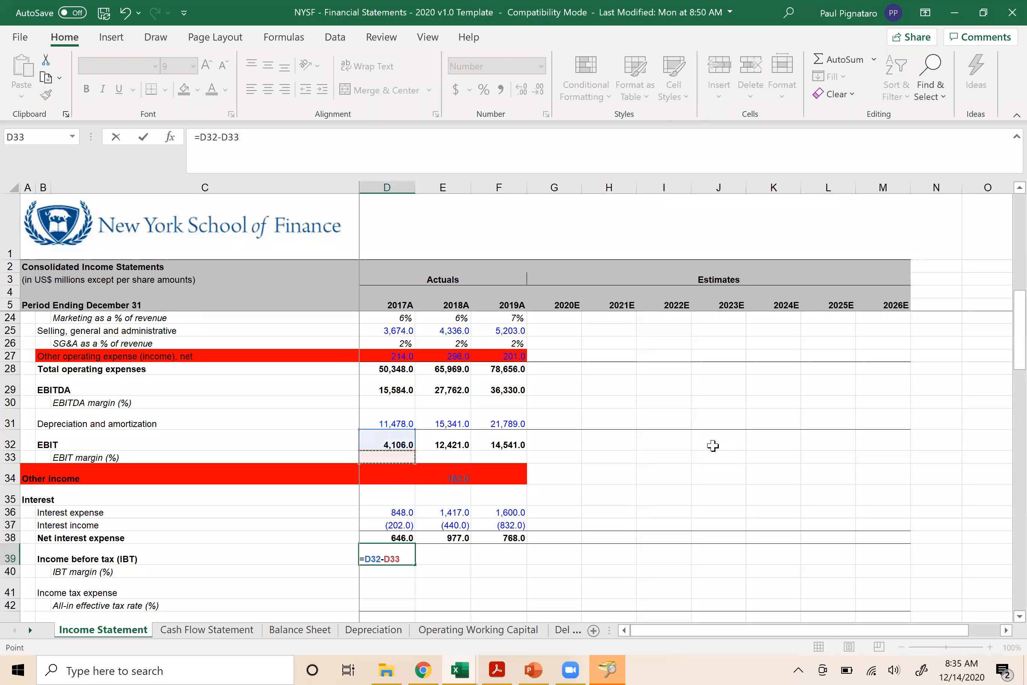
key("Down")
key("Down")
type("-")
key("Up")
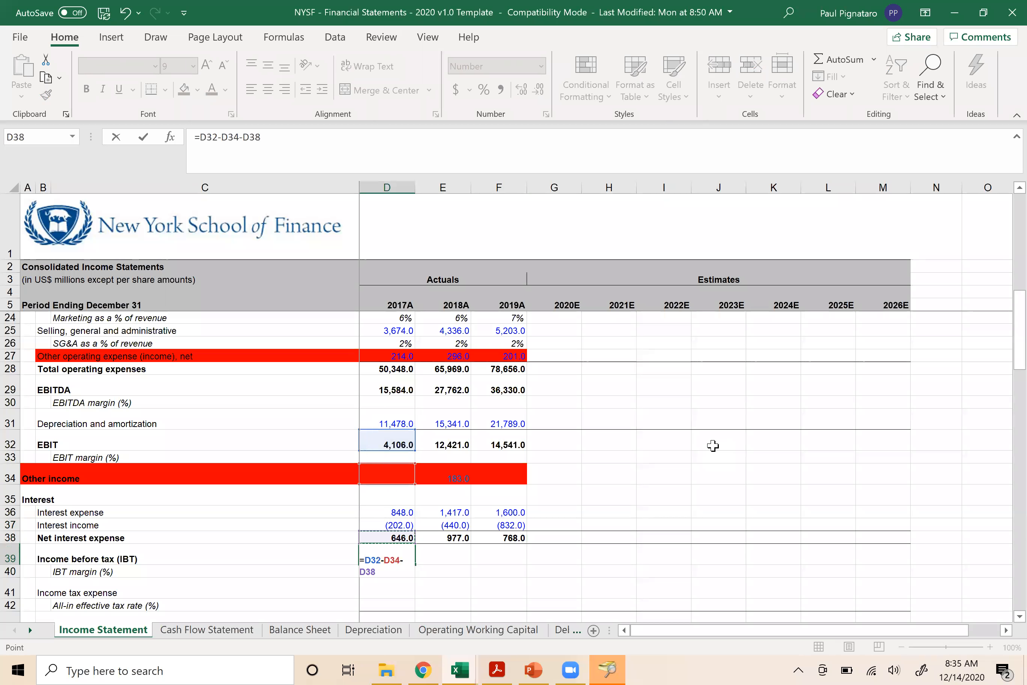
key("Return")
- Compare 2017 Income before tax with the annual report, and copy the D39 formula across to E39:F39
key("Up")
key("alt+Tab")
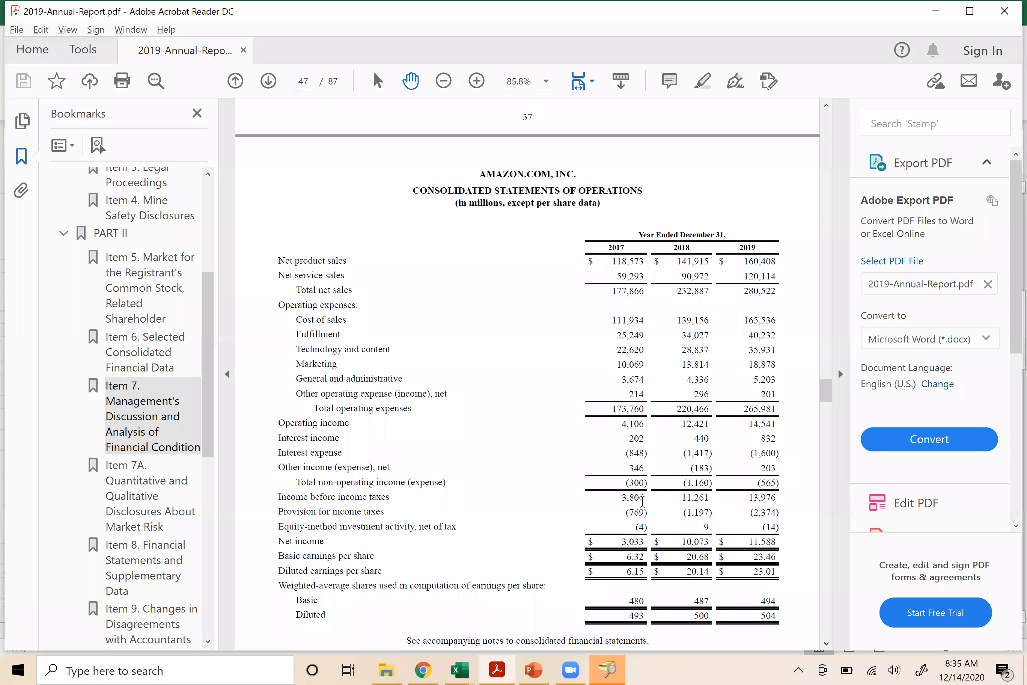
key("alt+Tab")
key("shift+Right")
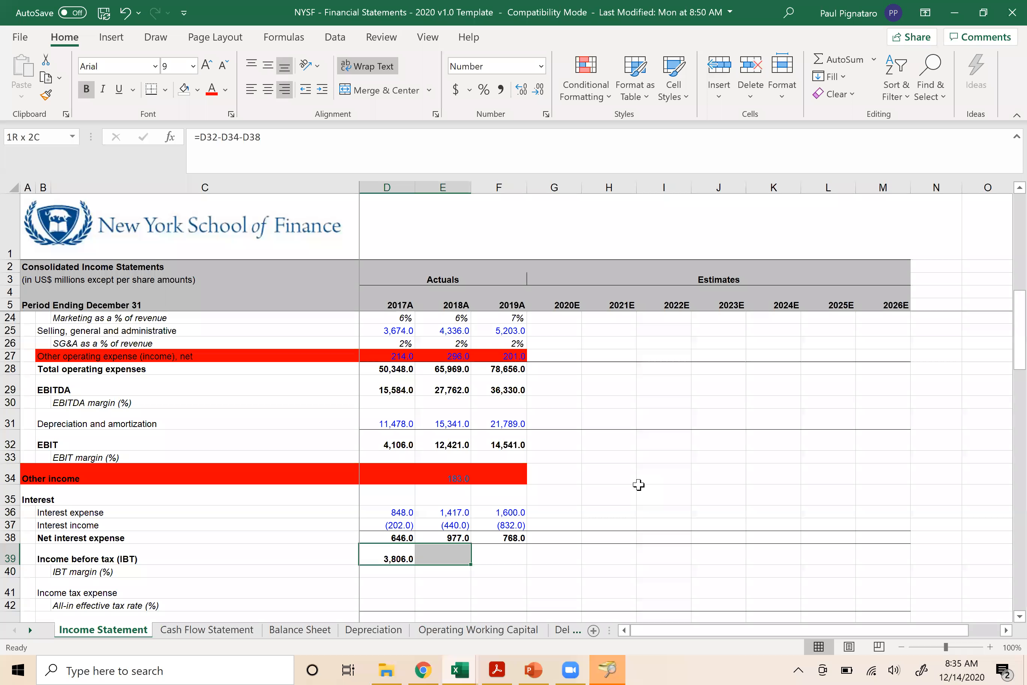
key("shift+Right")
key("ctrl+r")
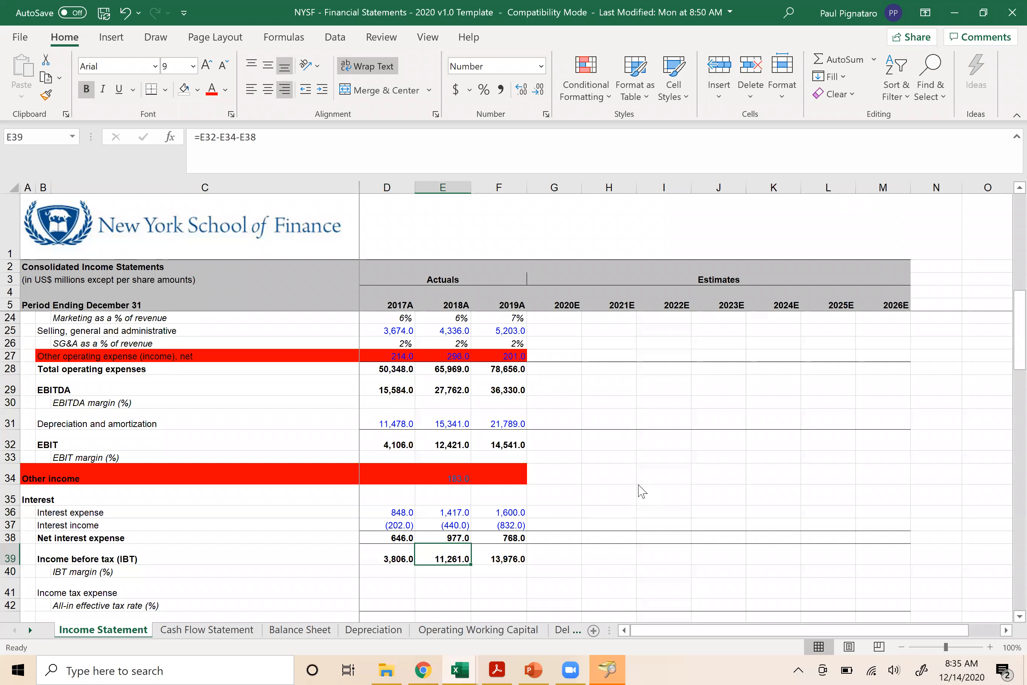
- Compare the 2018 and 2019 Income before tax with the annual report, and save the workbook in its current format
key("alt+Tab")
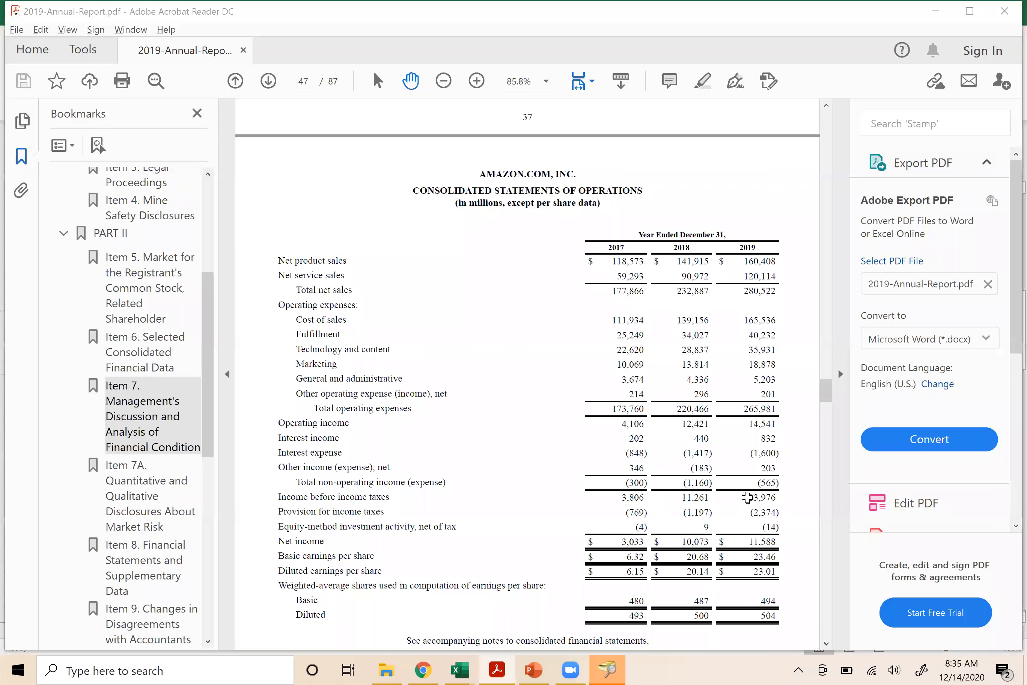
key("alt+Tab")
key("Left")
key("Left")
key("ctrl+s")
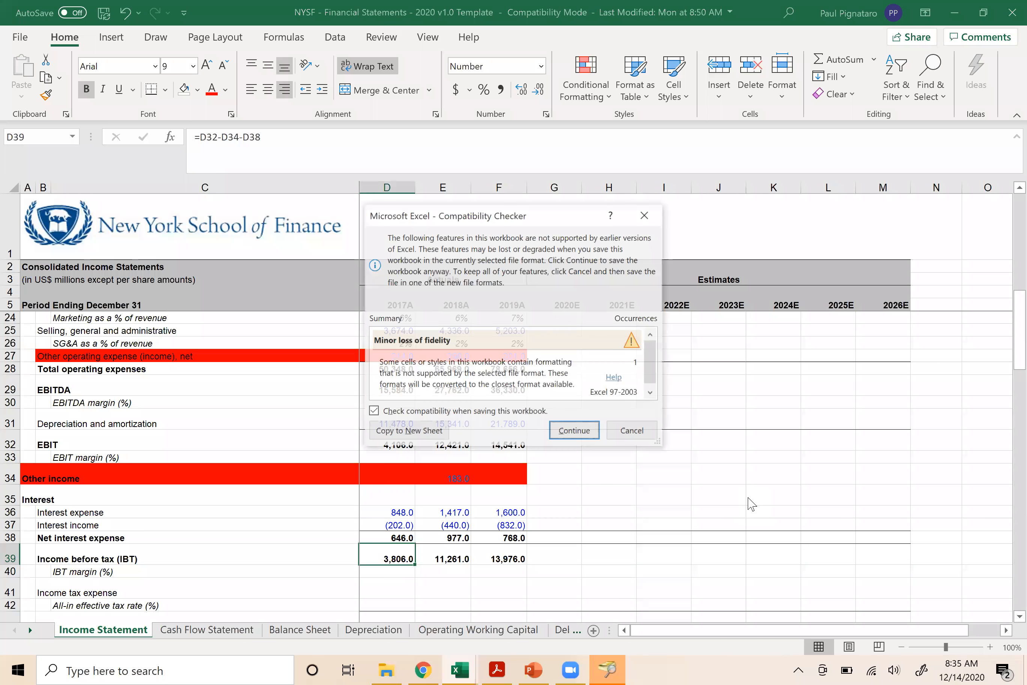
left_click(574, 432)
- Change the fill of the Other income row A34:F34 and the Other operating expense row B27:F27 to yellow
left_click(385, 482)
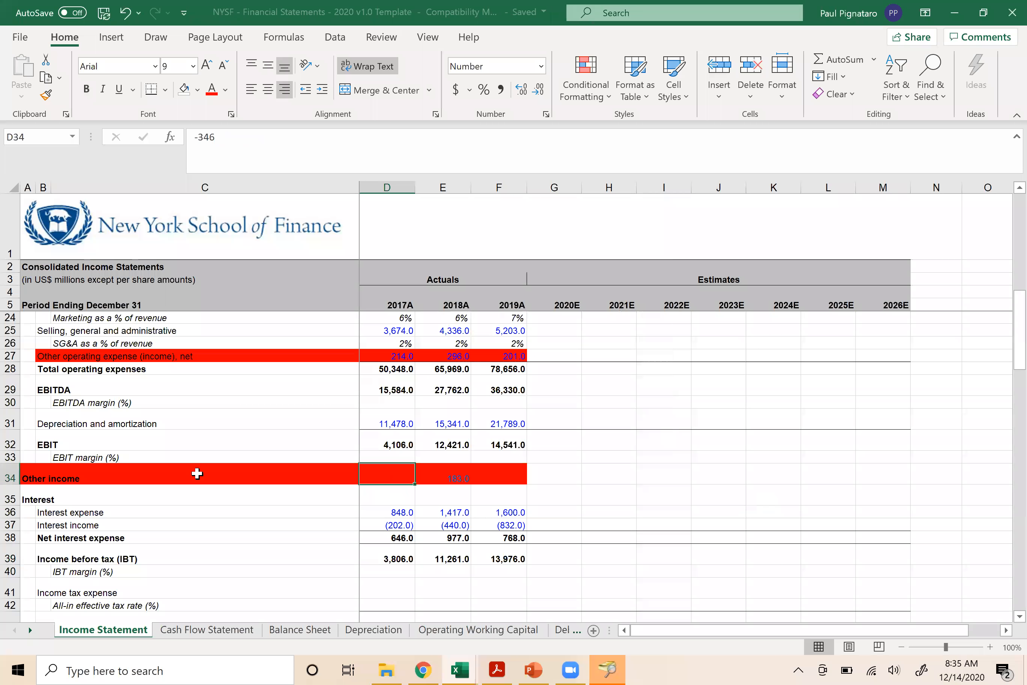
left_click_drag(32, 477, 524, 481)
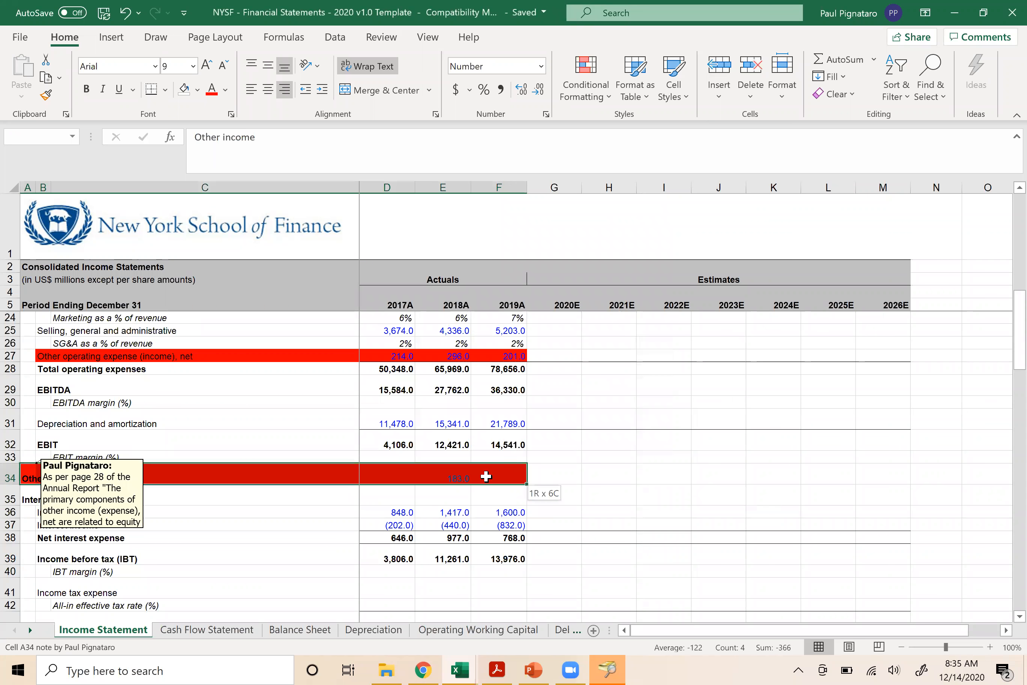
left_click(197, 90)
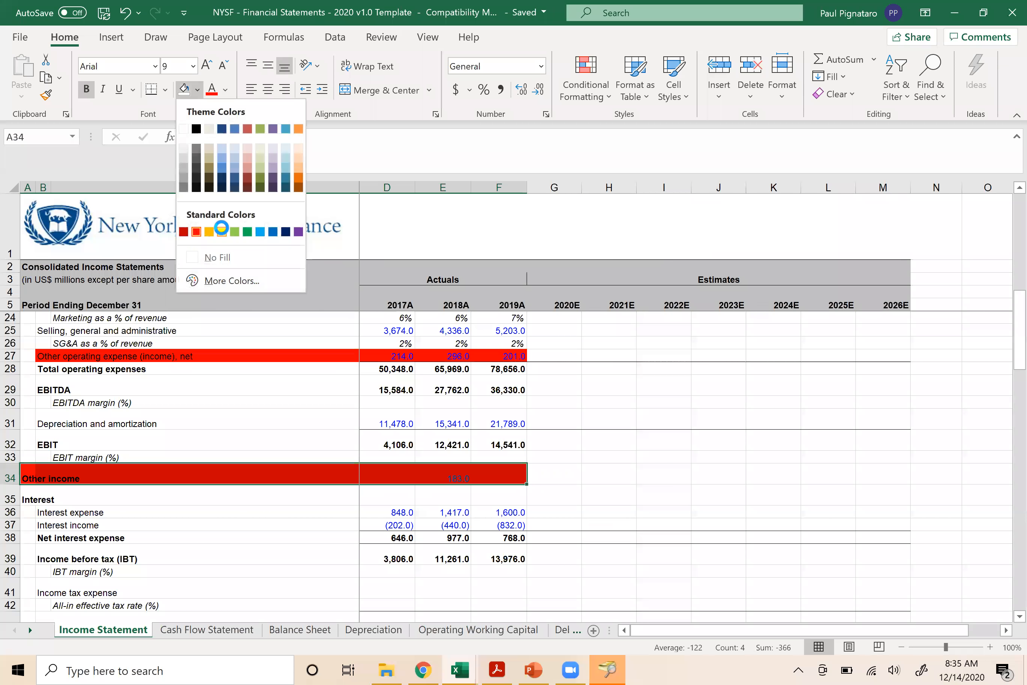
left_click(221, 227)
left_click_drag(44, 356, 489, 353)
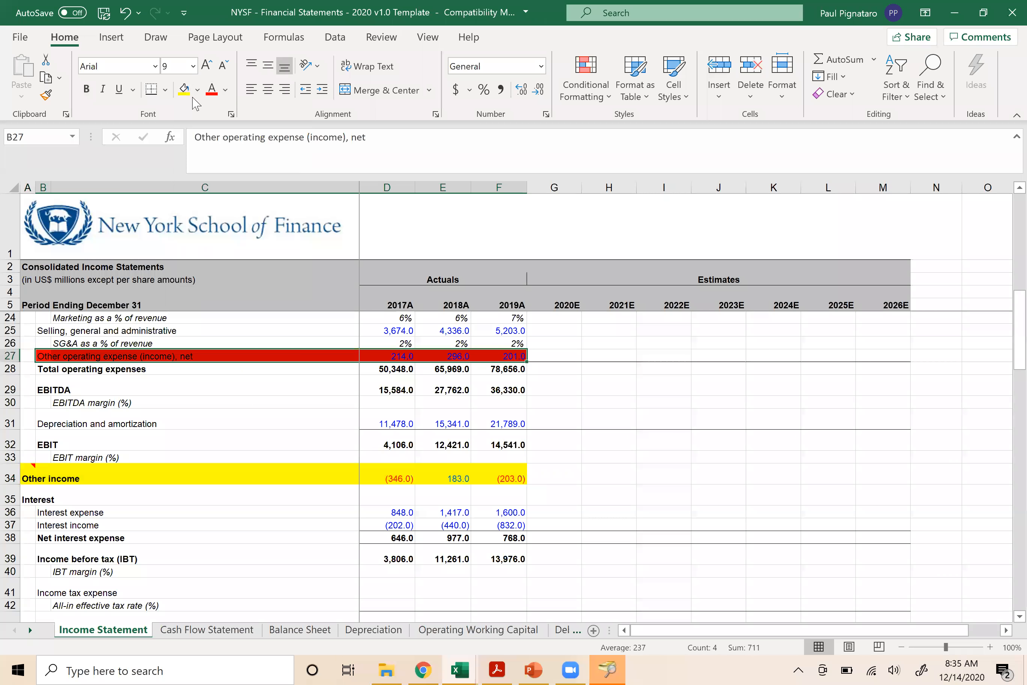
left_click(184, 90)
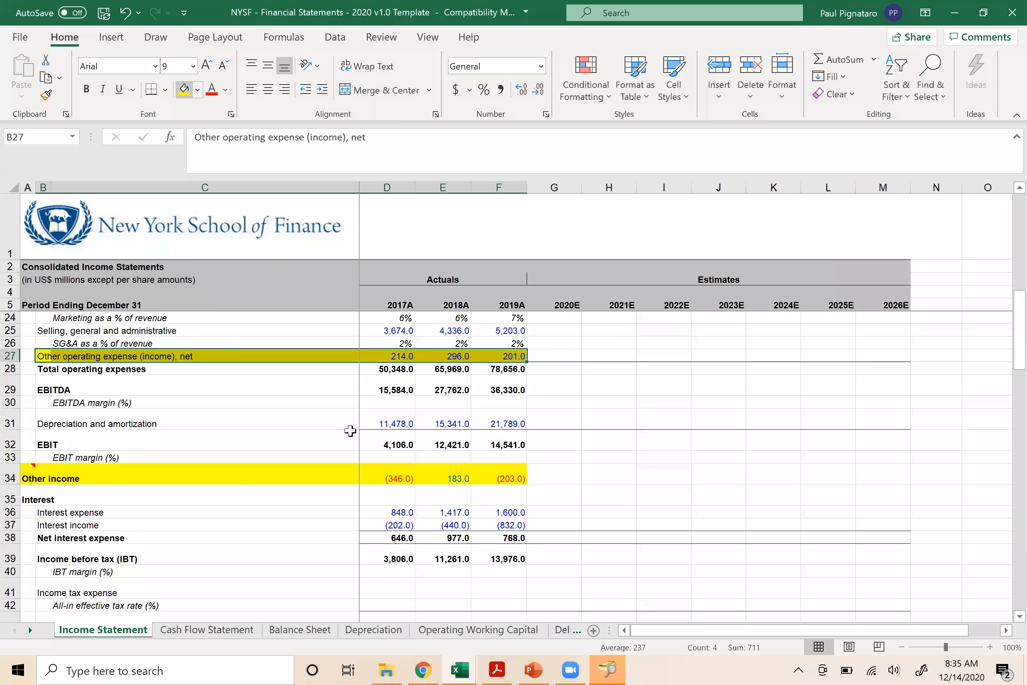
- Review the 2017 Other income, Interest expense, Interest income and Net interest expense cells, and save the workbook in its current format
left_click(393, 483)
left_click(390, 514)
left_click(389, 525)
left_click(389, 475)
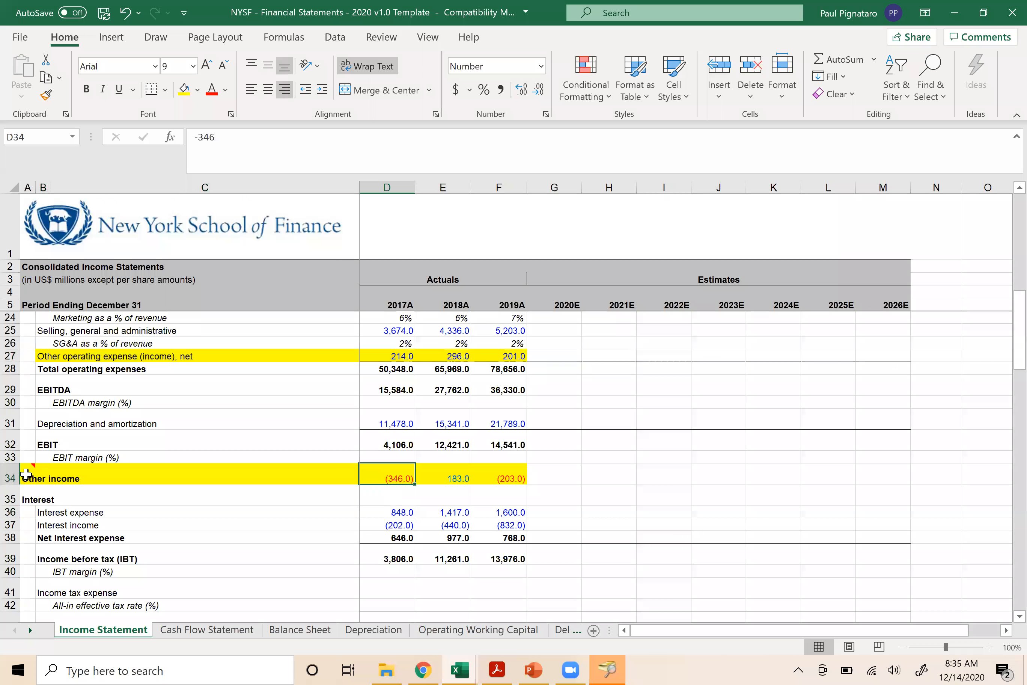
mouse_move(27, 474)
left_click(389, 539)
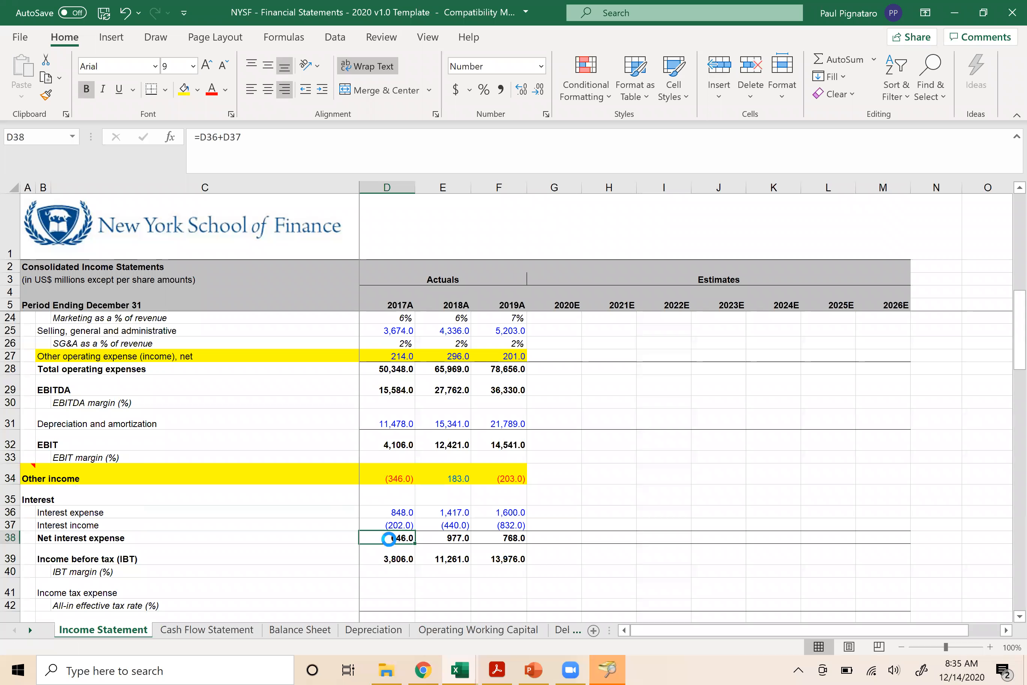
key("ctrl+s")
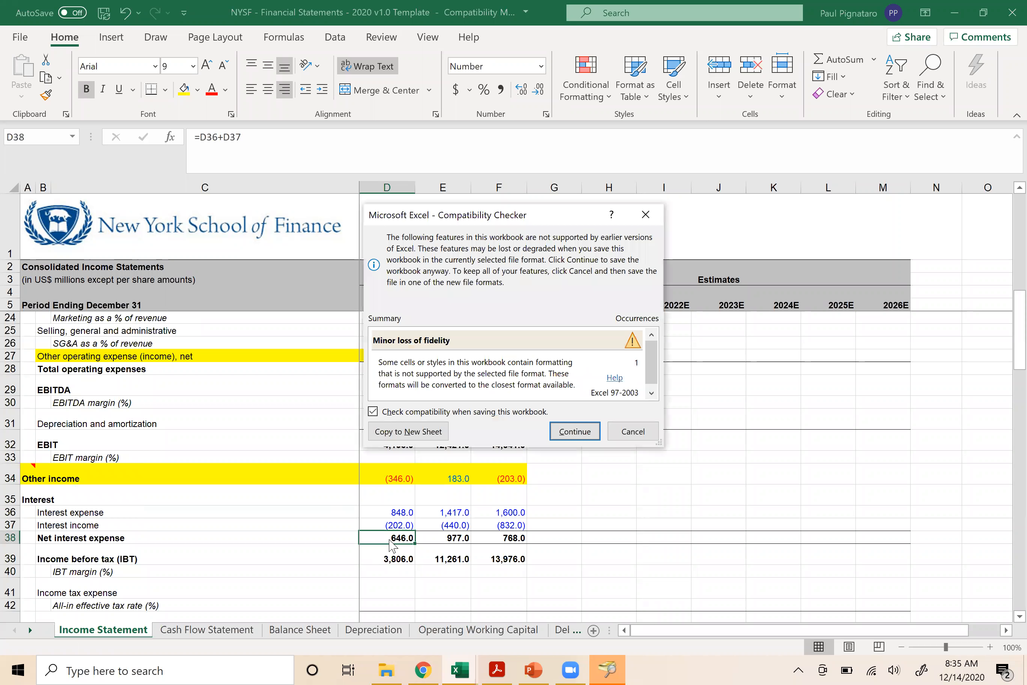
left_click(573, 432)
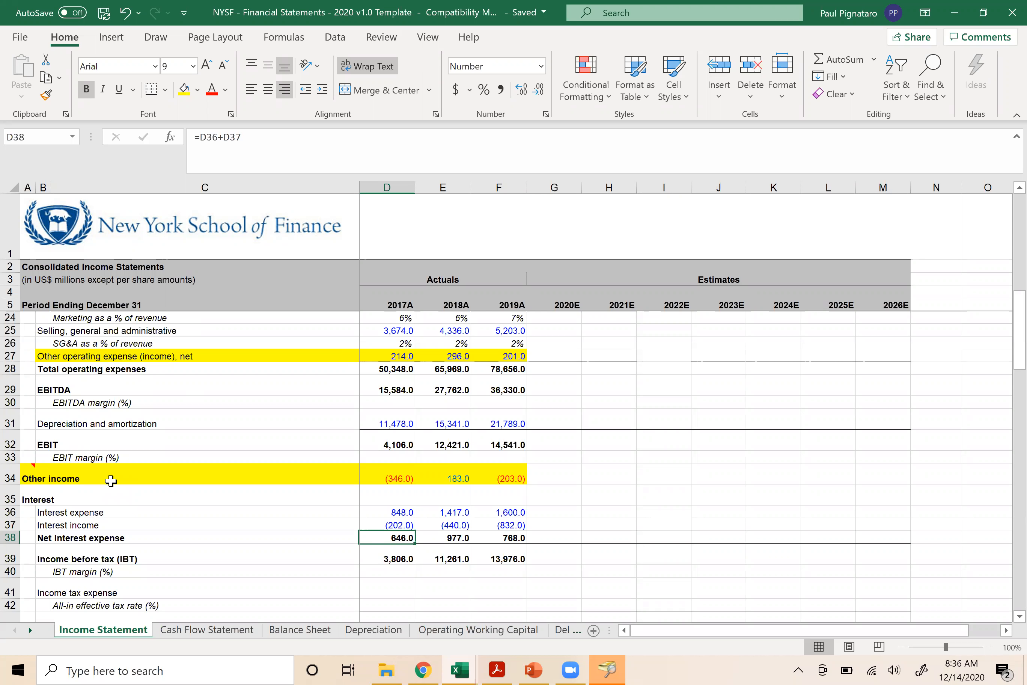
- Inspect the Other income label and its 2017 value alongside the 2017 Income before tax formula, and save the workbook again
left_click(33, 471)
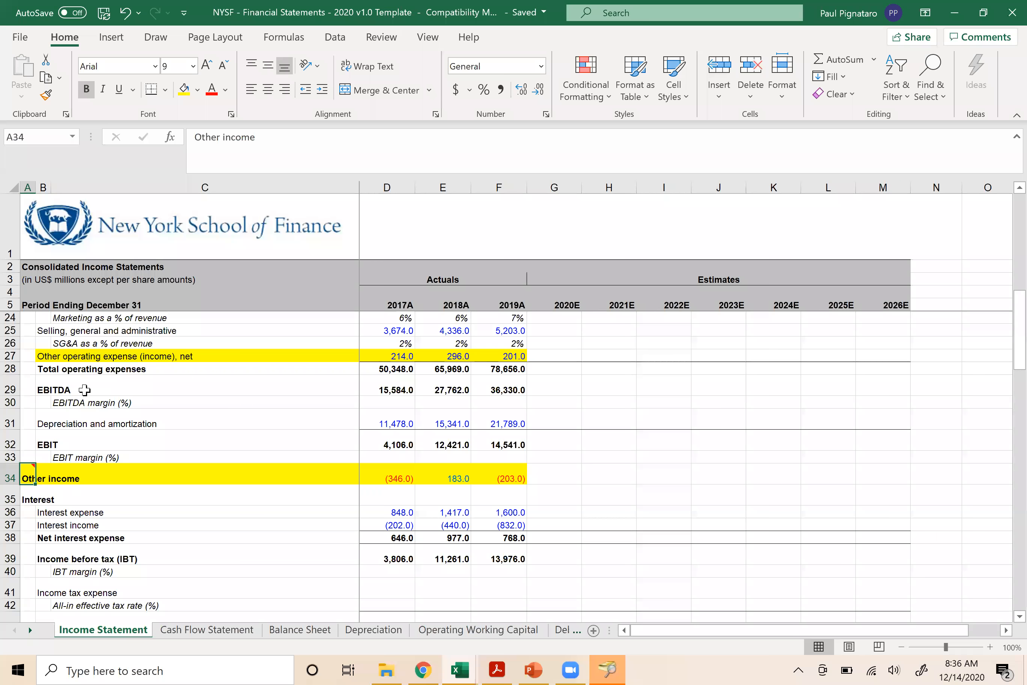
left_click(67, 477)
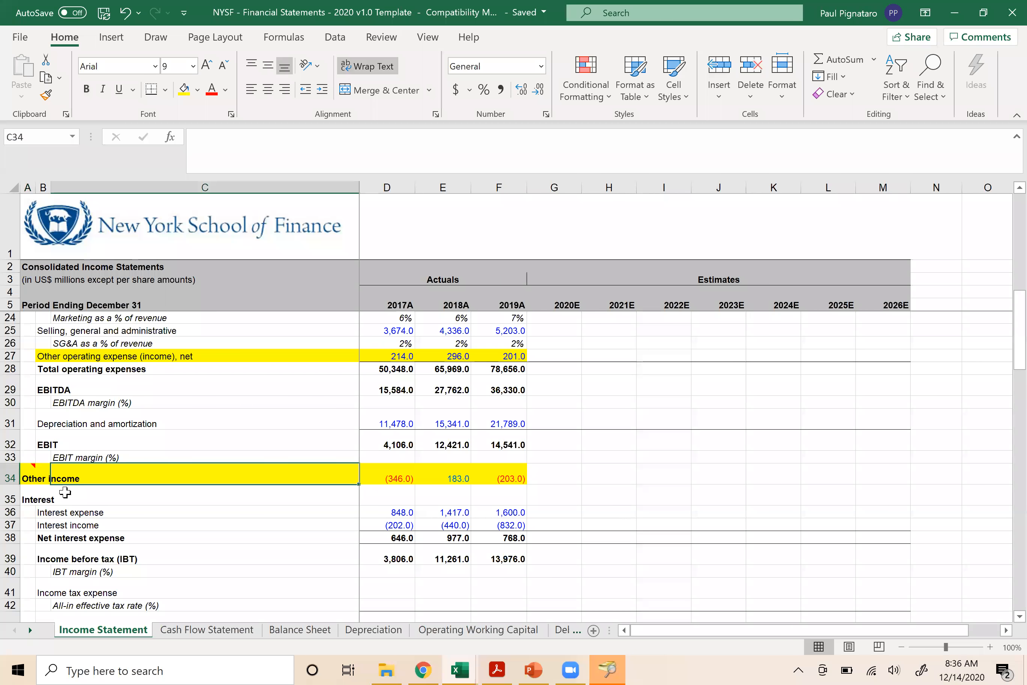
left_click(404, 473)
left_click(399, 558)
scroll(399, 557, "down", 4)
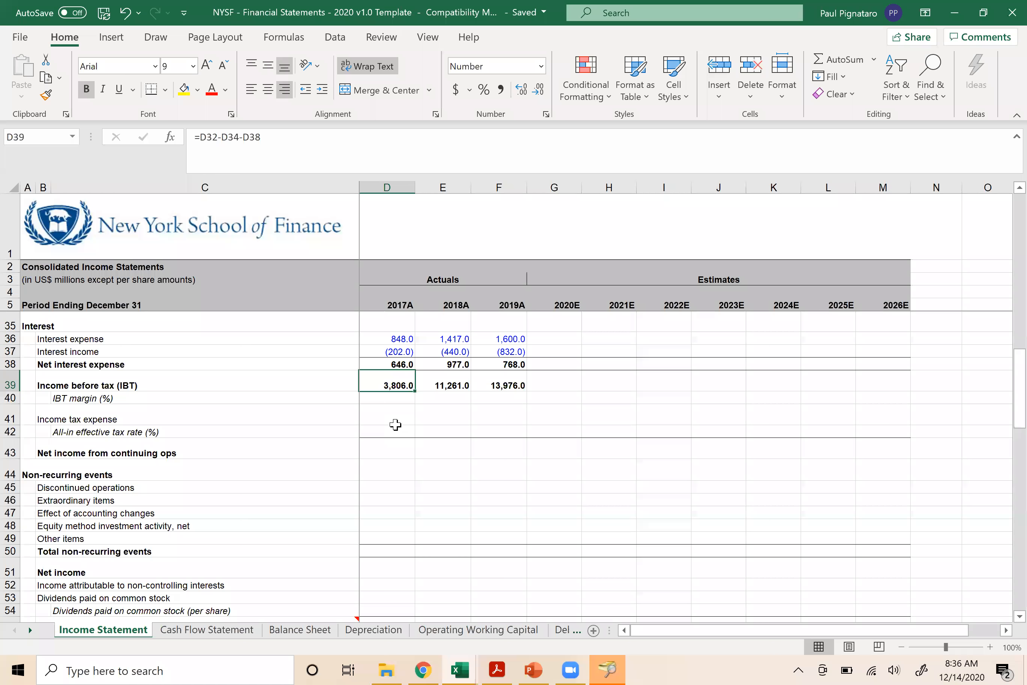
key("ctrl+s")
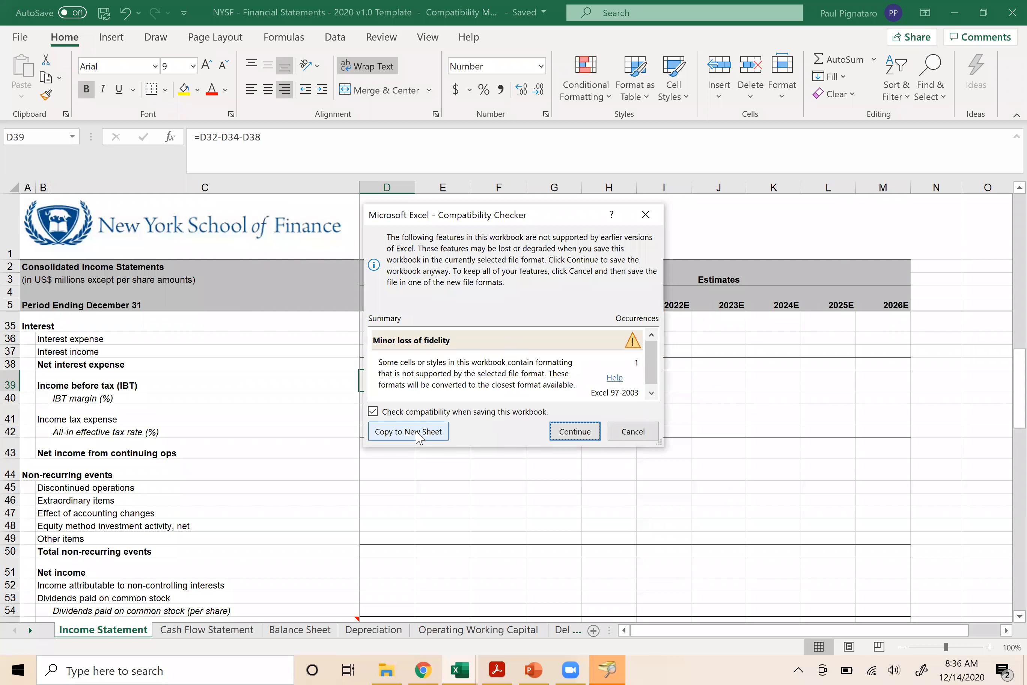
left_click(574, 432)
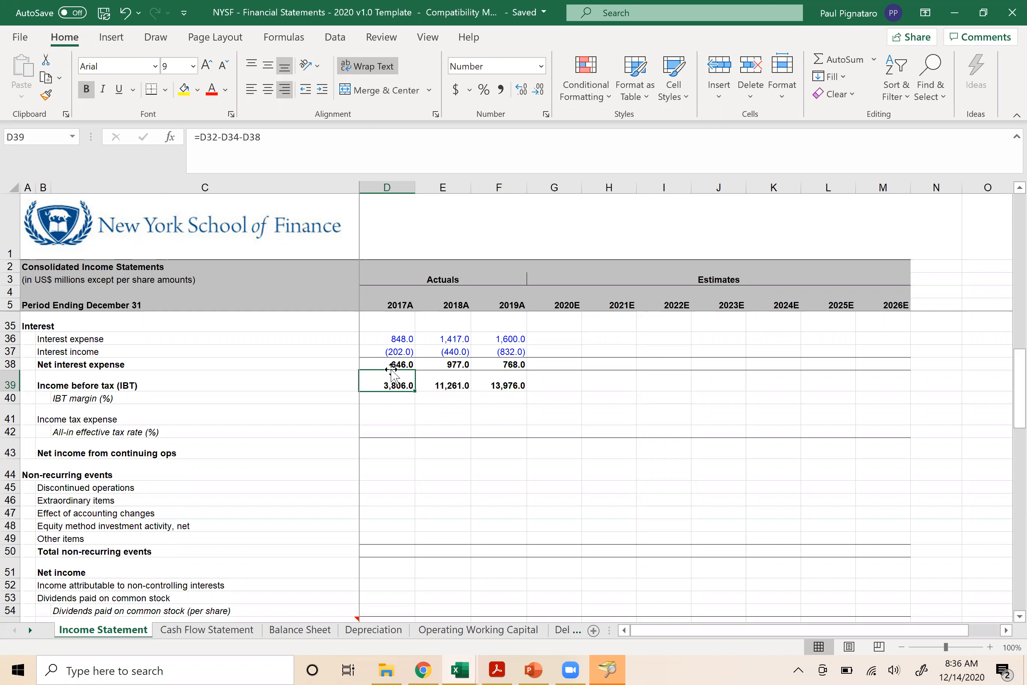
scroll(392, 373, "up", 5)
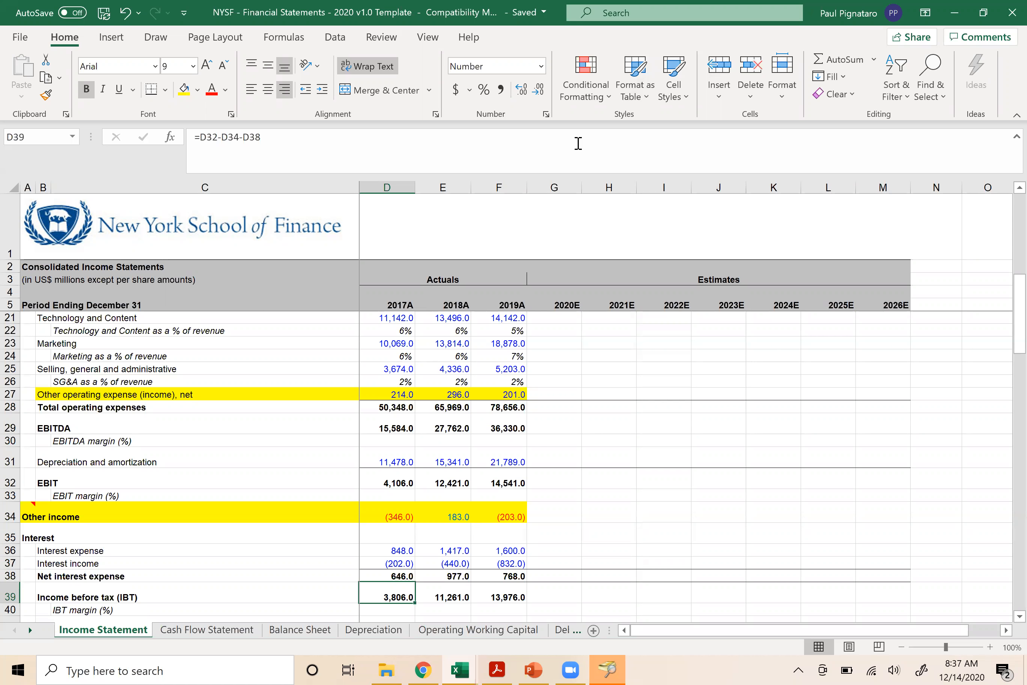
key("alt+Tab")
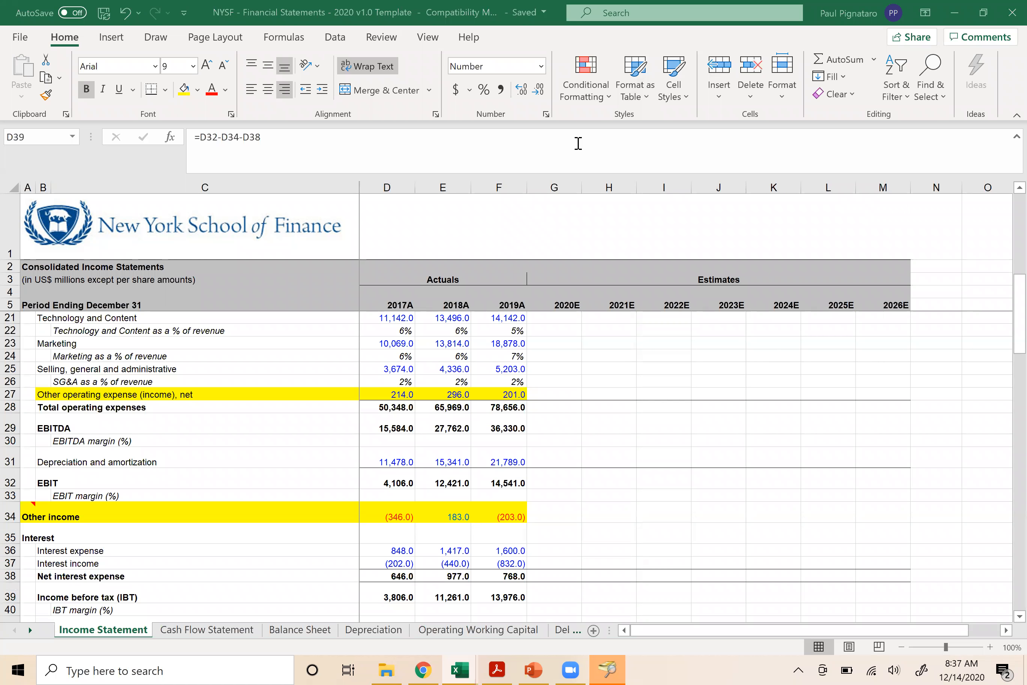